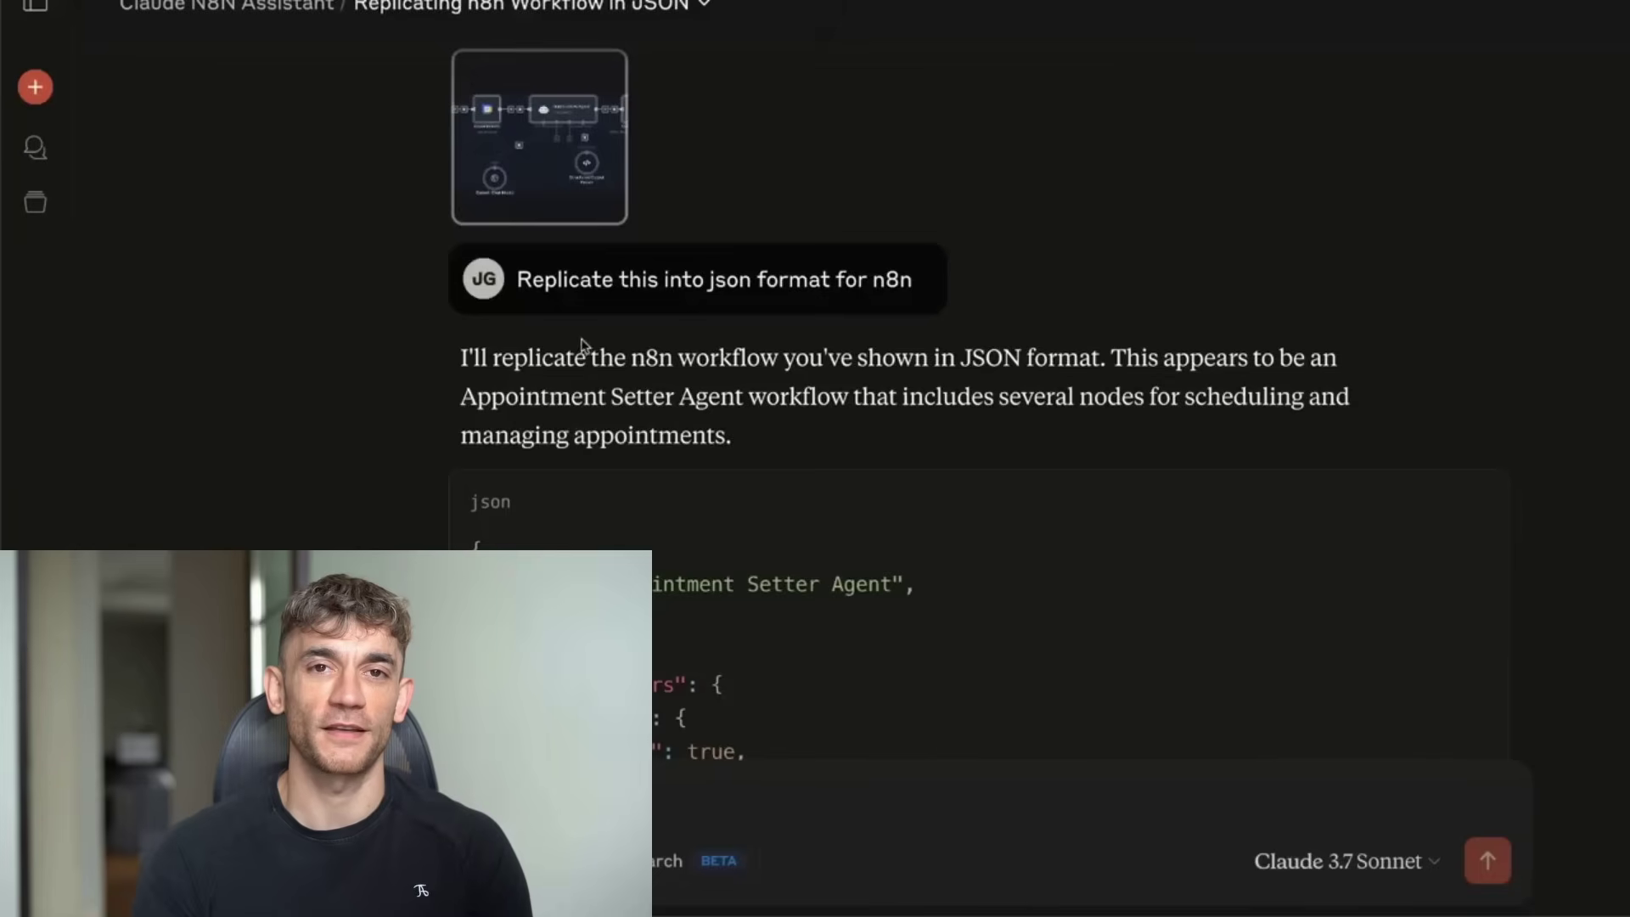
- View the attached workflow screenshot, then copy the Appointment Setter Agent JSON
left_click(486, 148)
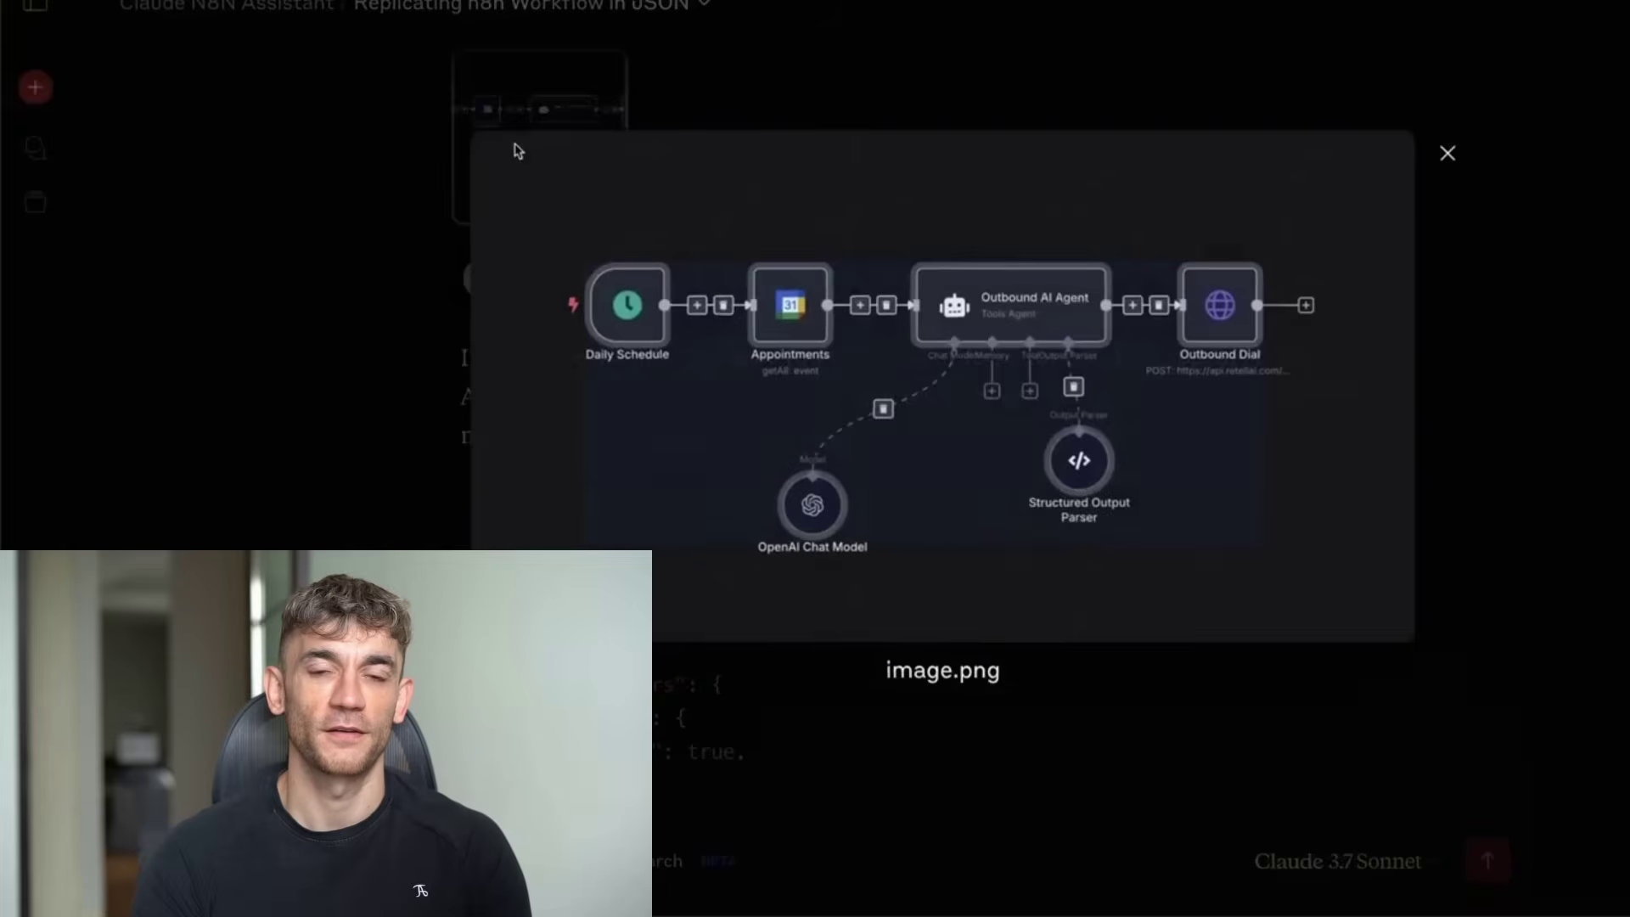
left_click(1489, 501)
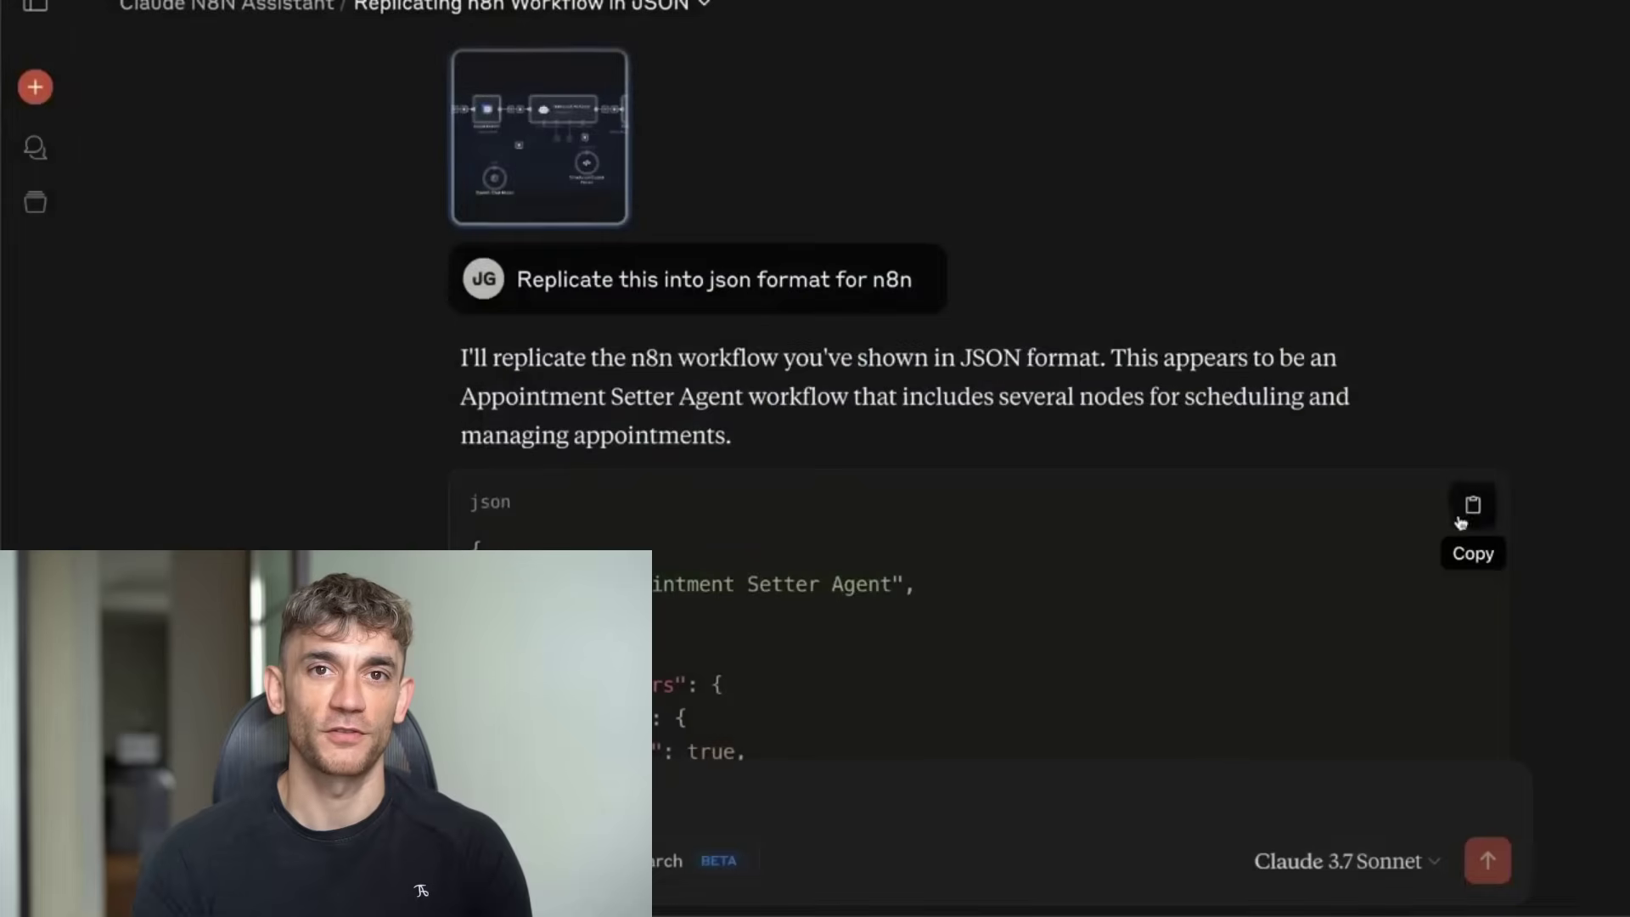
left_click(1473, 506)
scroll(1348, 549, "down", 10)
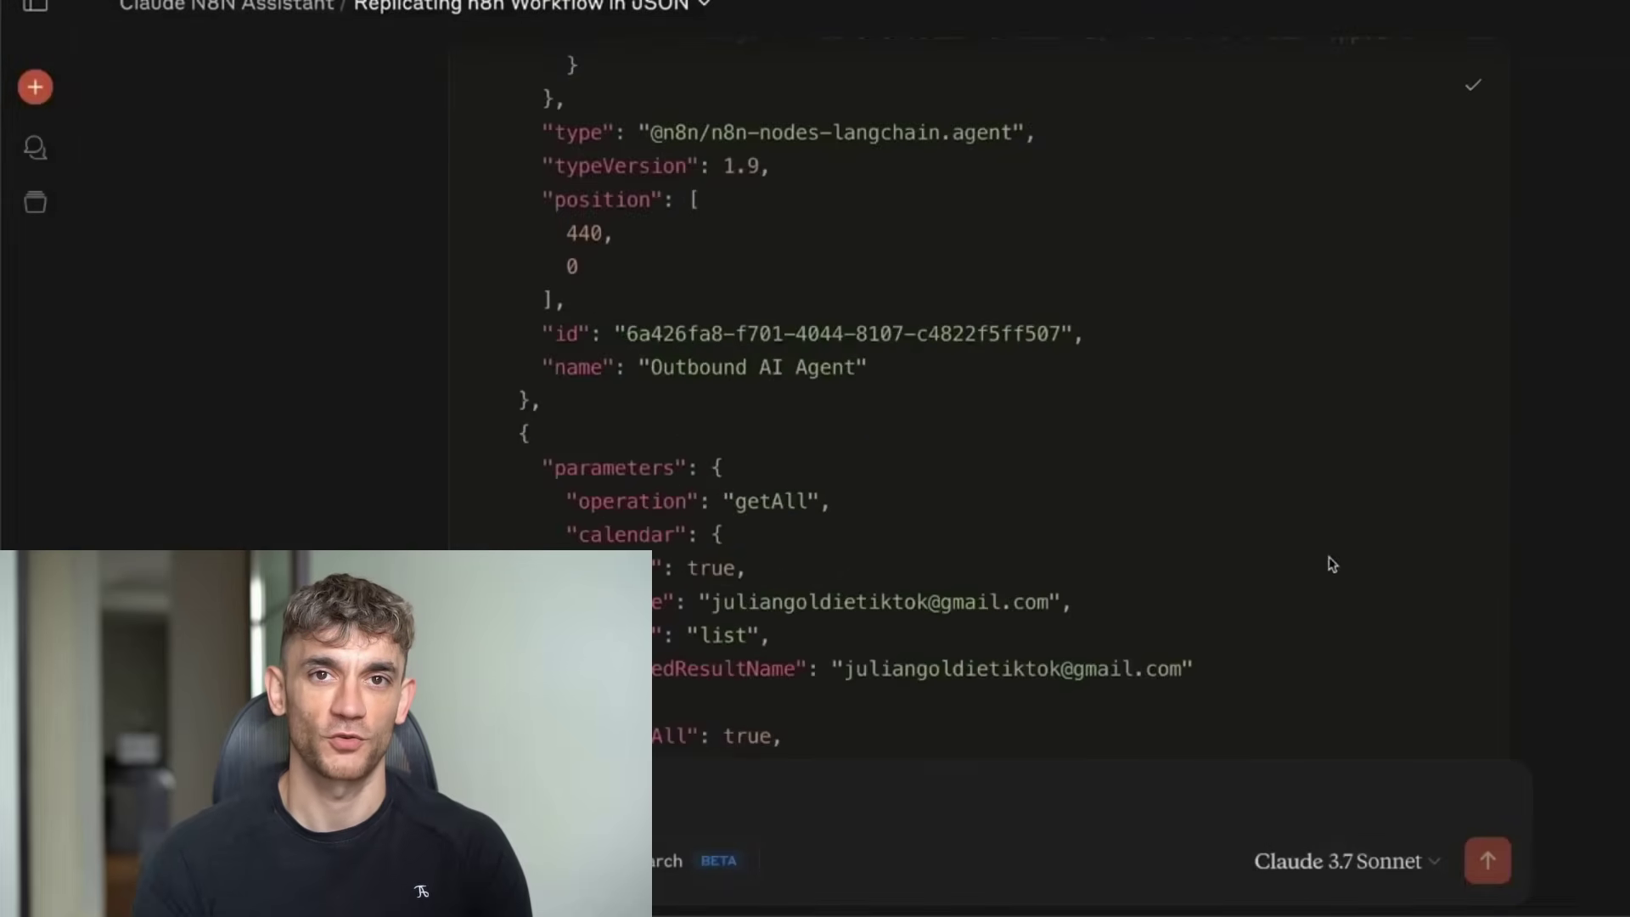
scroll(1348, 549, "down", 10)
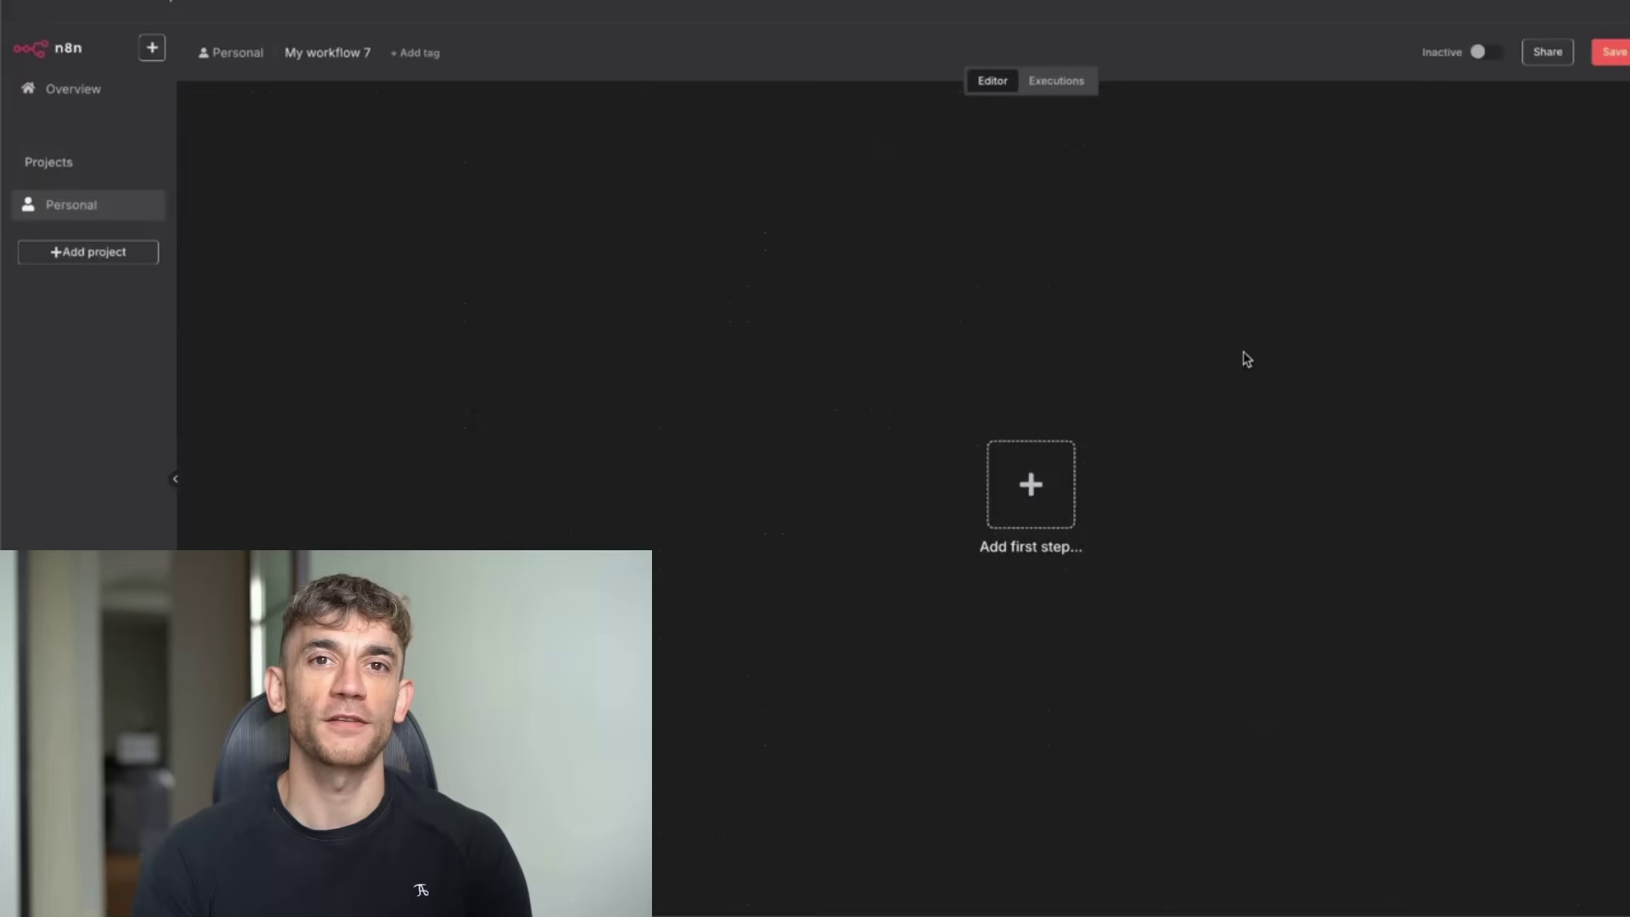
- Paste the appointment-setter workflow onto the My workflow 7 canvas and center it
key("ctrl+v")
left_click_drag(1306, 474, 600, 145)
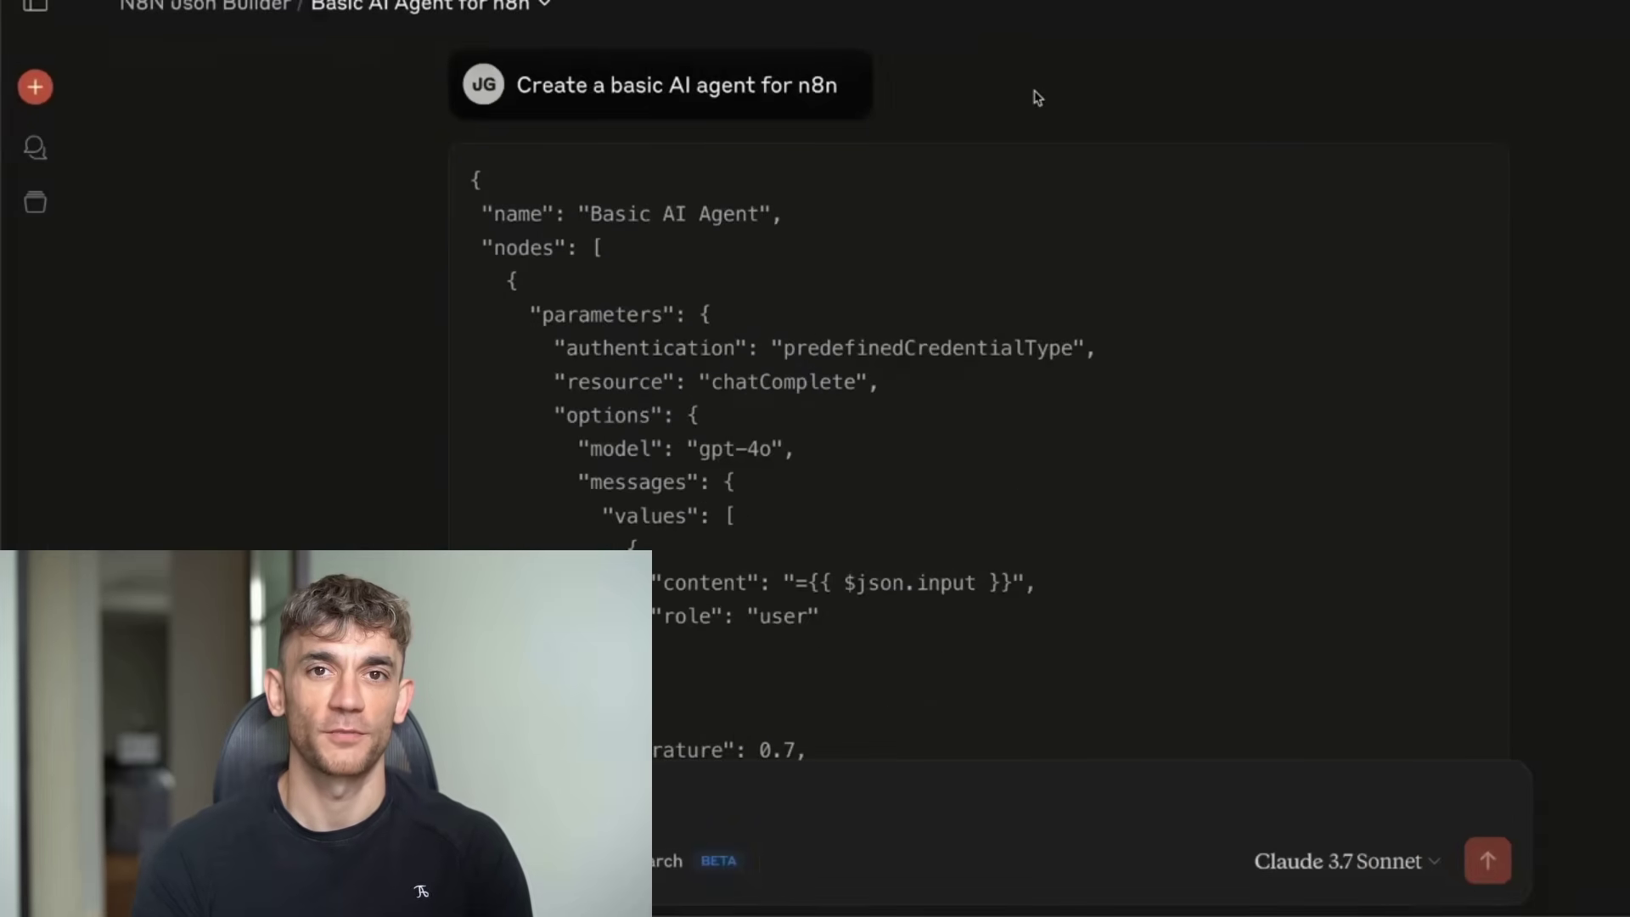
- Review the Basic AI Agent request and JSON, then delete every node from the Slack Bot canvas
left_click_drag(343, 90, 970, 98)
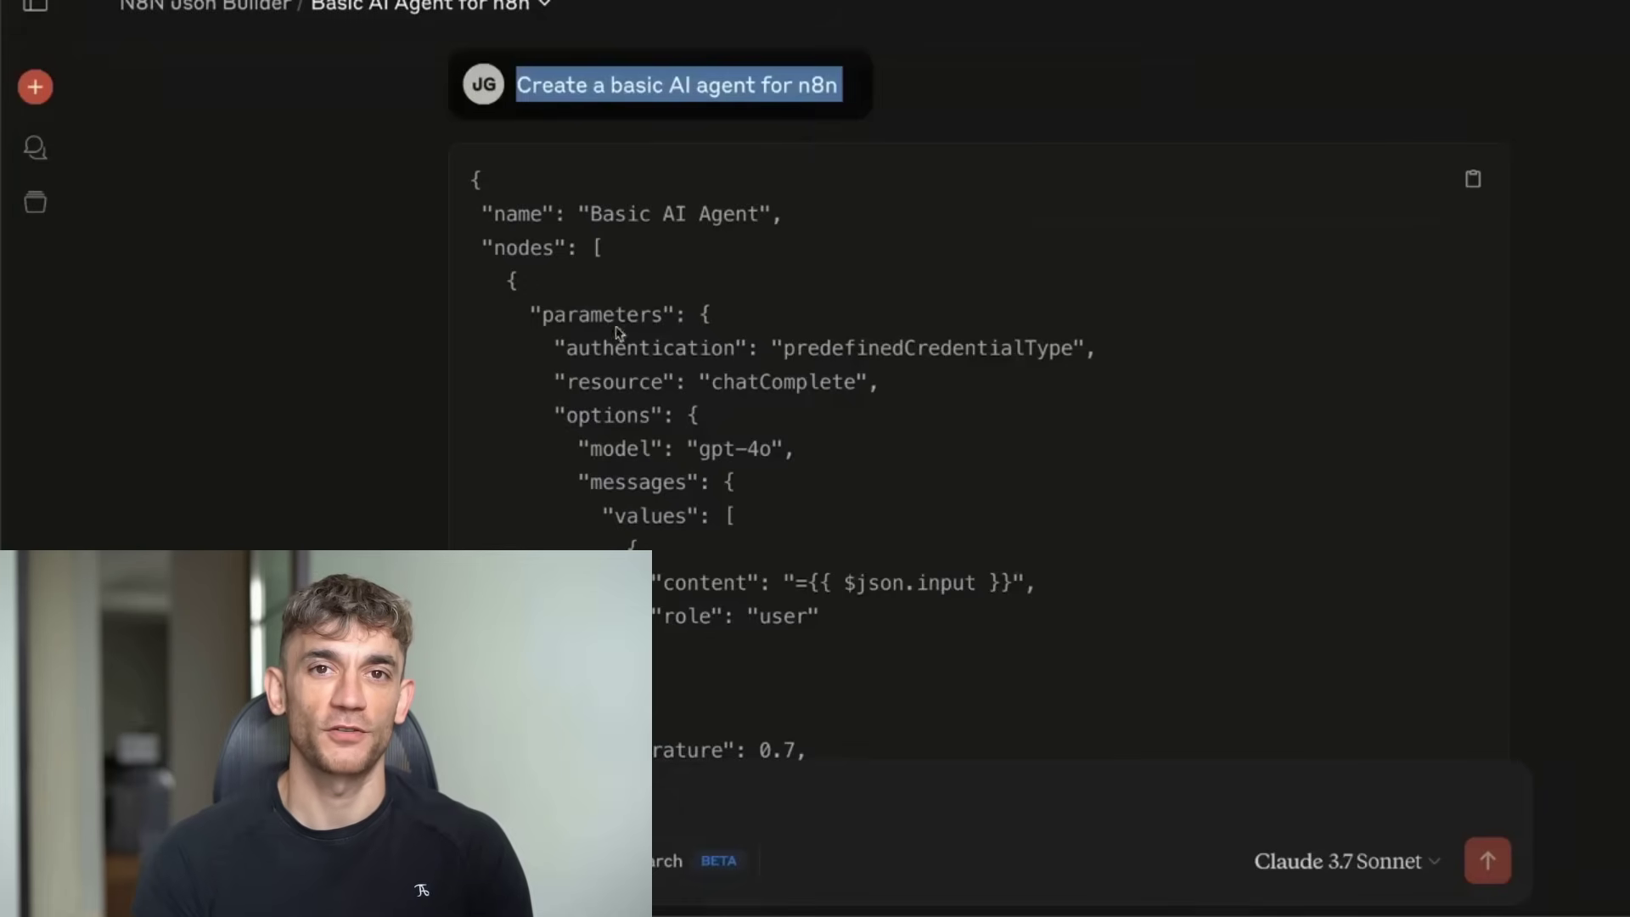
left_click_drag(473, 175, 597, 197)
scroll(931, 416, "down", 10)
scroll(931, 417, "down", 10)
scroll(931, 417, "down", 10)
scroll(931, 417, "down", 10)
scroll(931, 417, "down", 10)
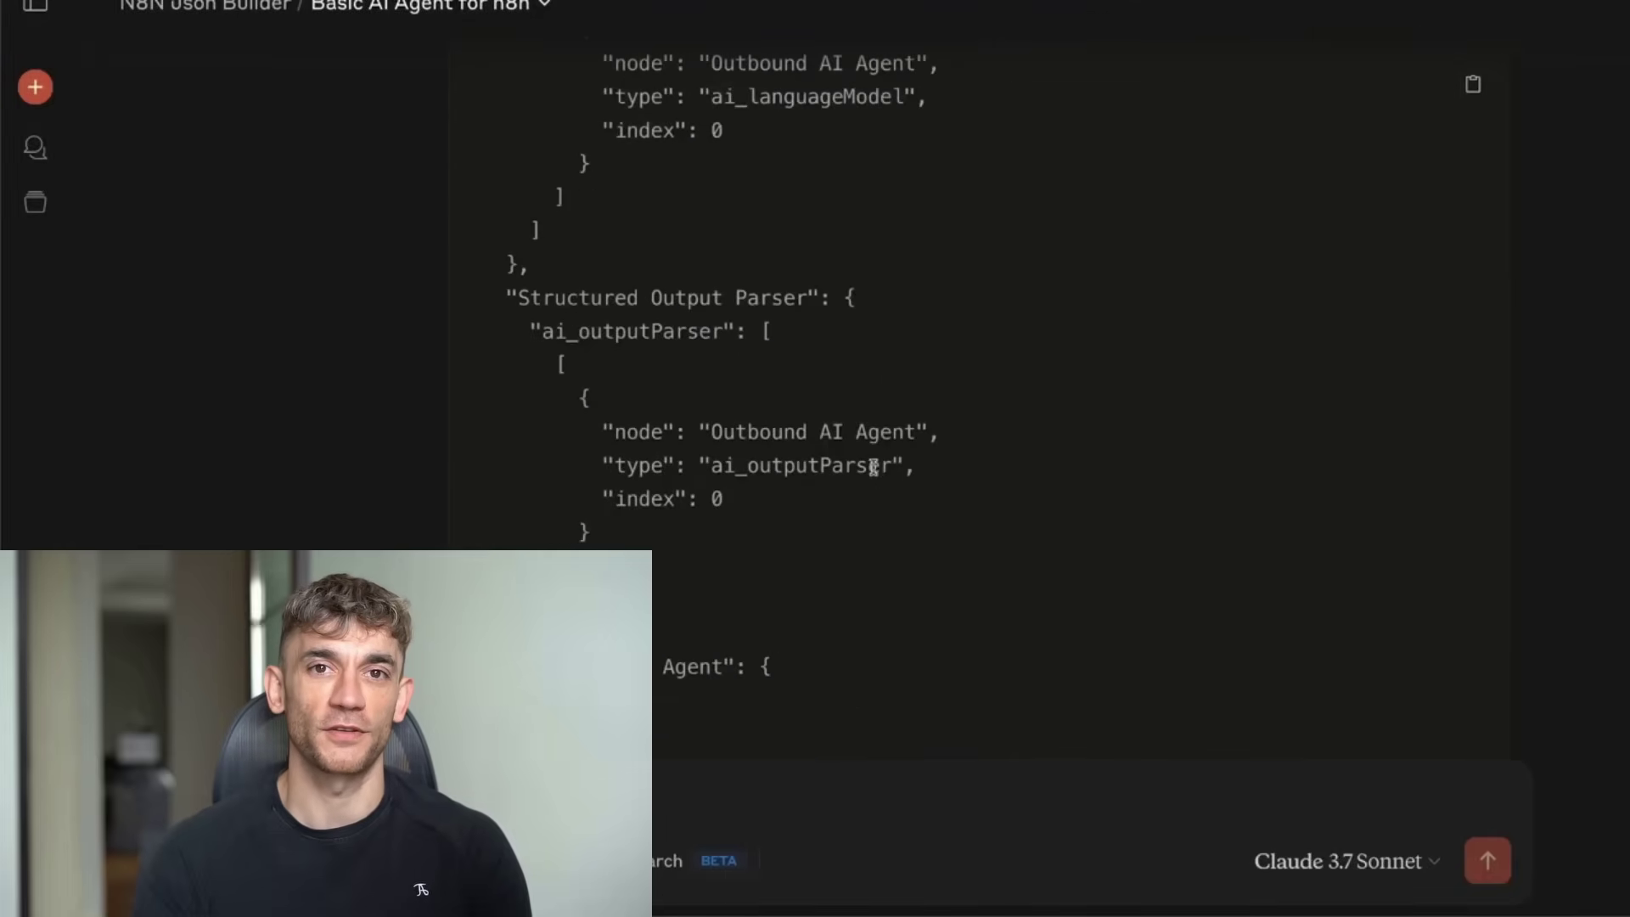
scroll(874, 467, "down", 10)
scroll(833, 503, "up", 10)
scroll(833, 503, "up", 10)
scroll(764, 504, "up", 8)
scroll(678, 511, "up", 8)
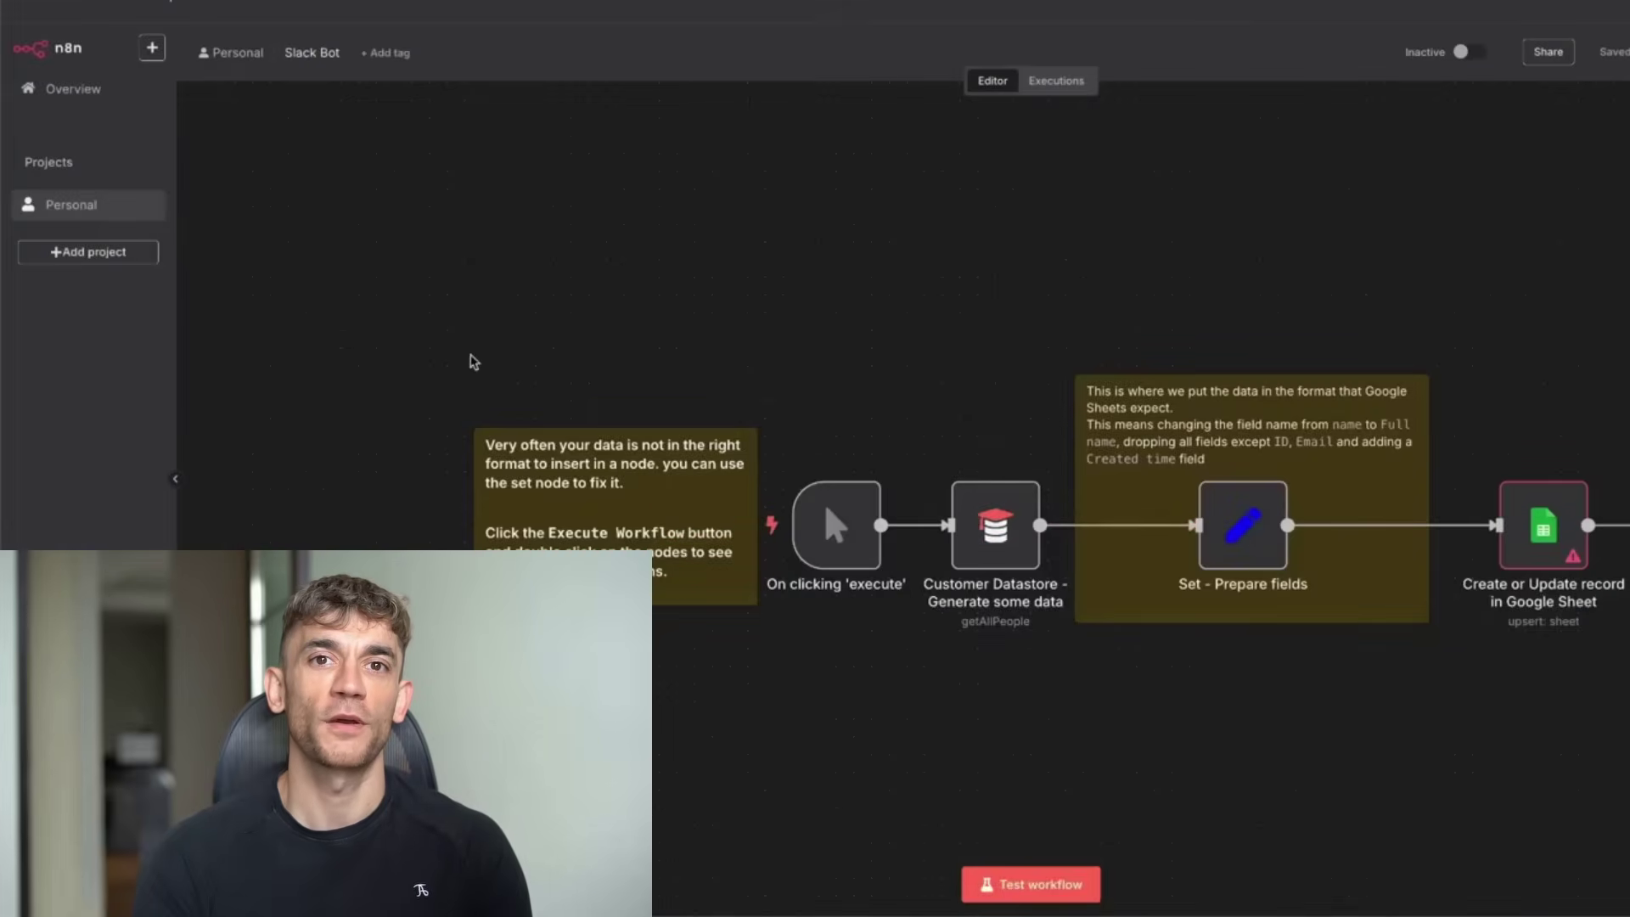
left_click_drag(473, 363, 1624, 698)
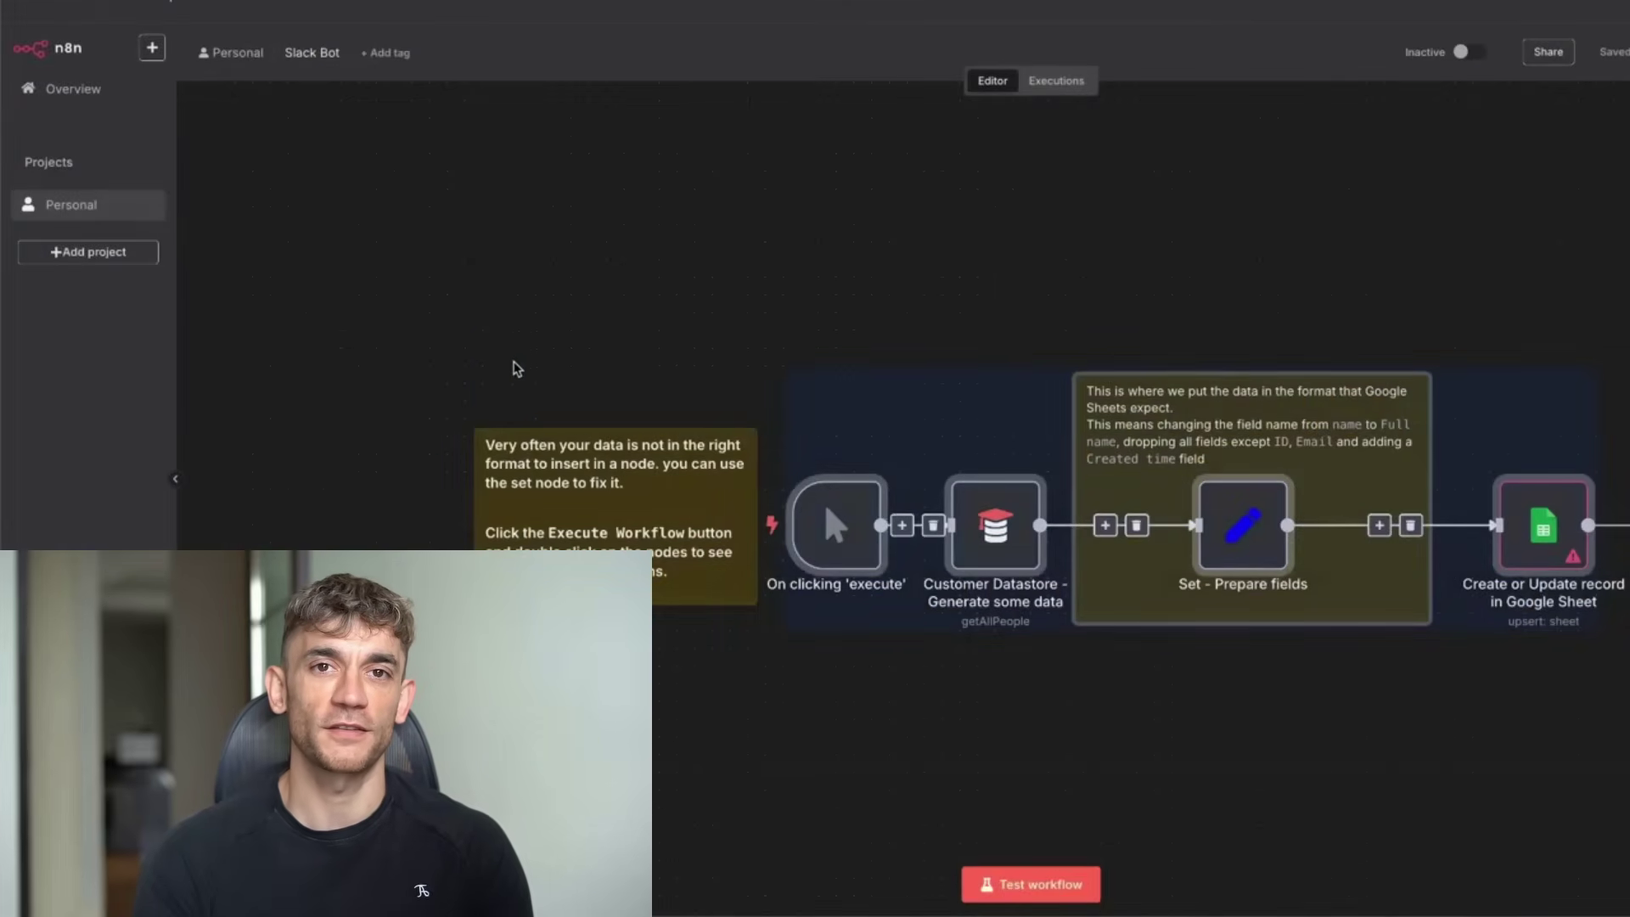
key("Delete")
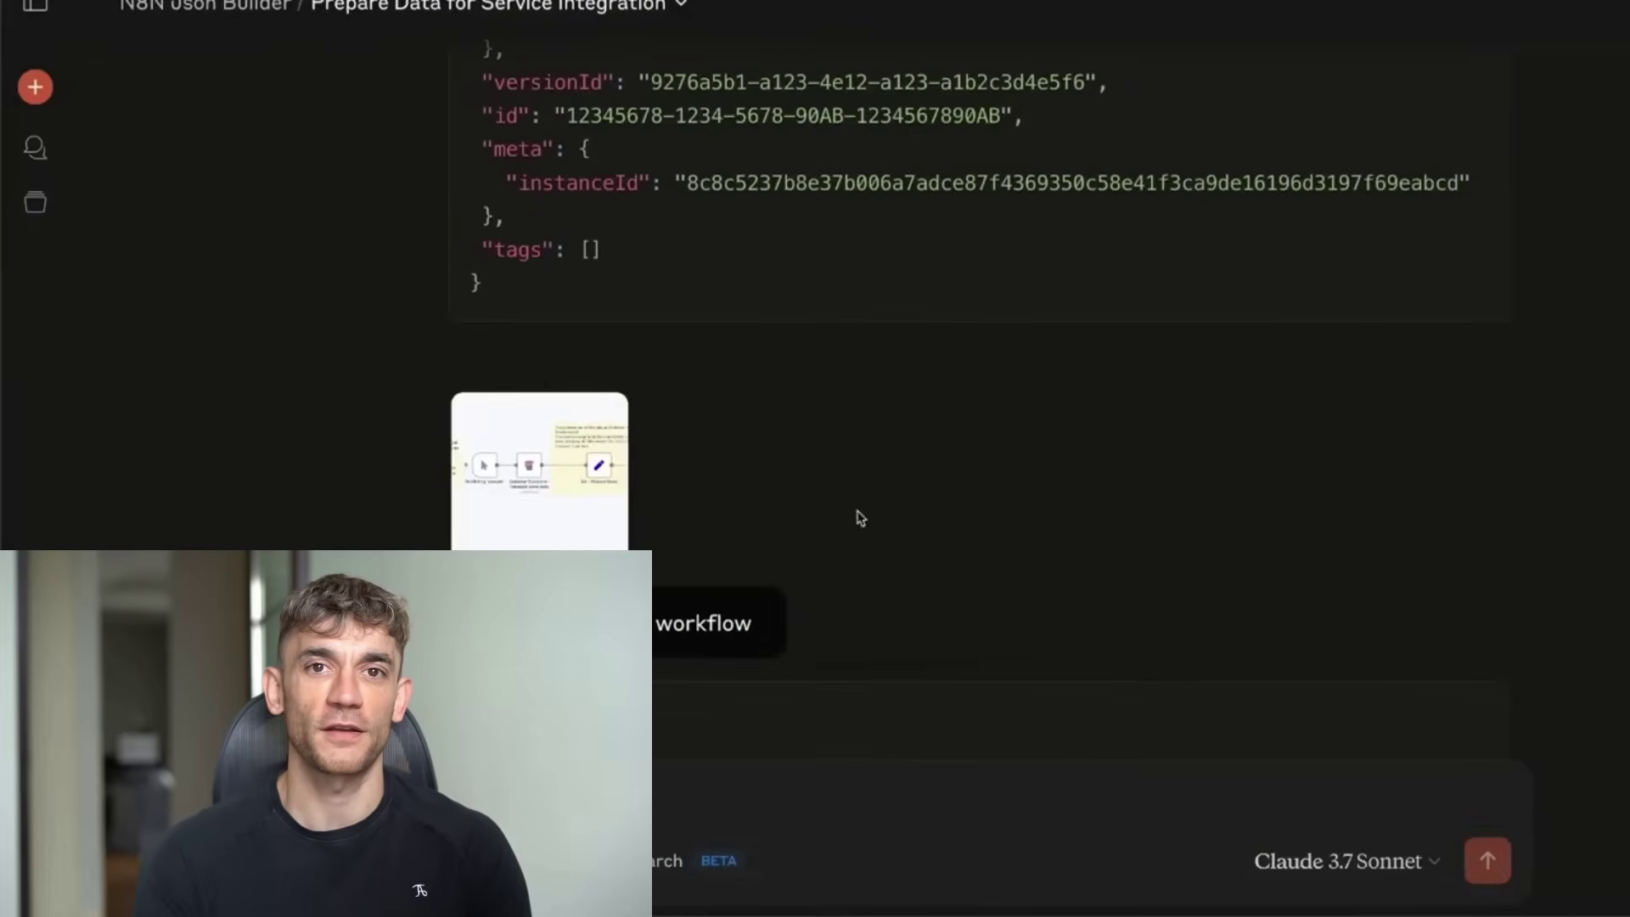
scroll(652, 558, "down", 2)
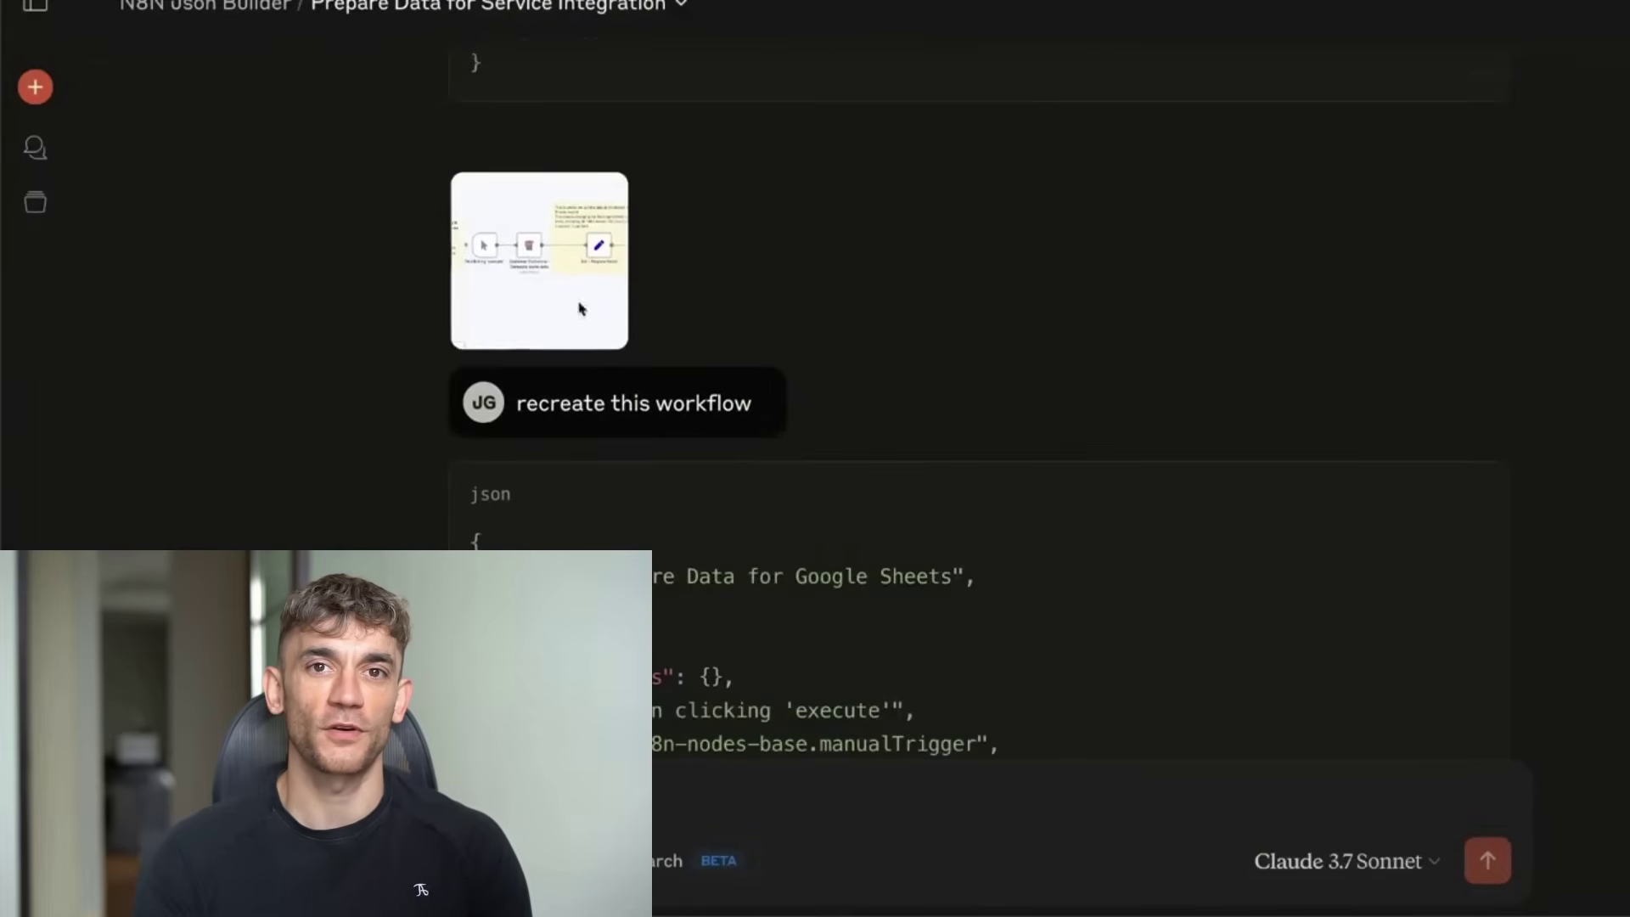
- Preview the source screenshot and copy the recreated Prepare Data for Google Sheets JSON
left_click(580, 309)
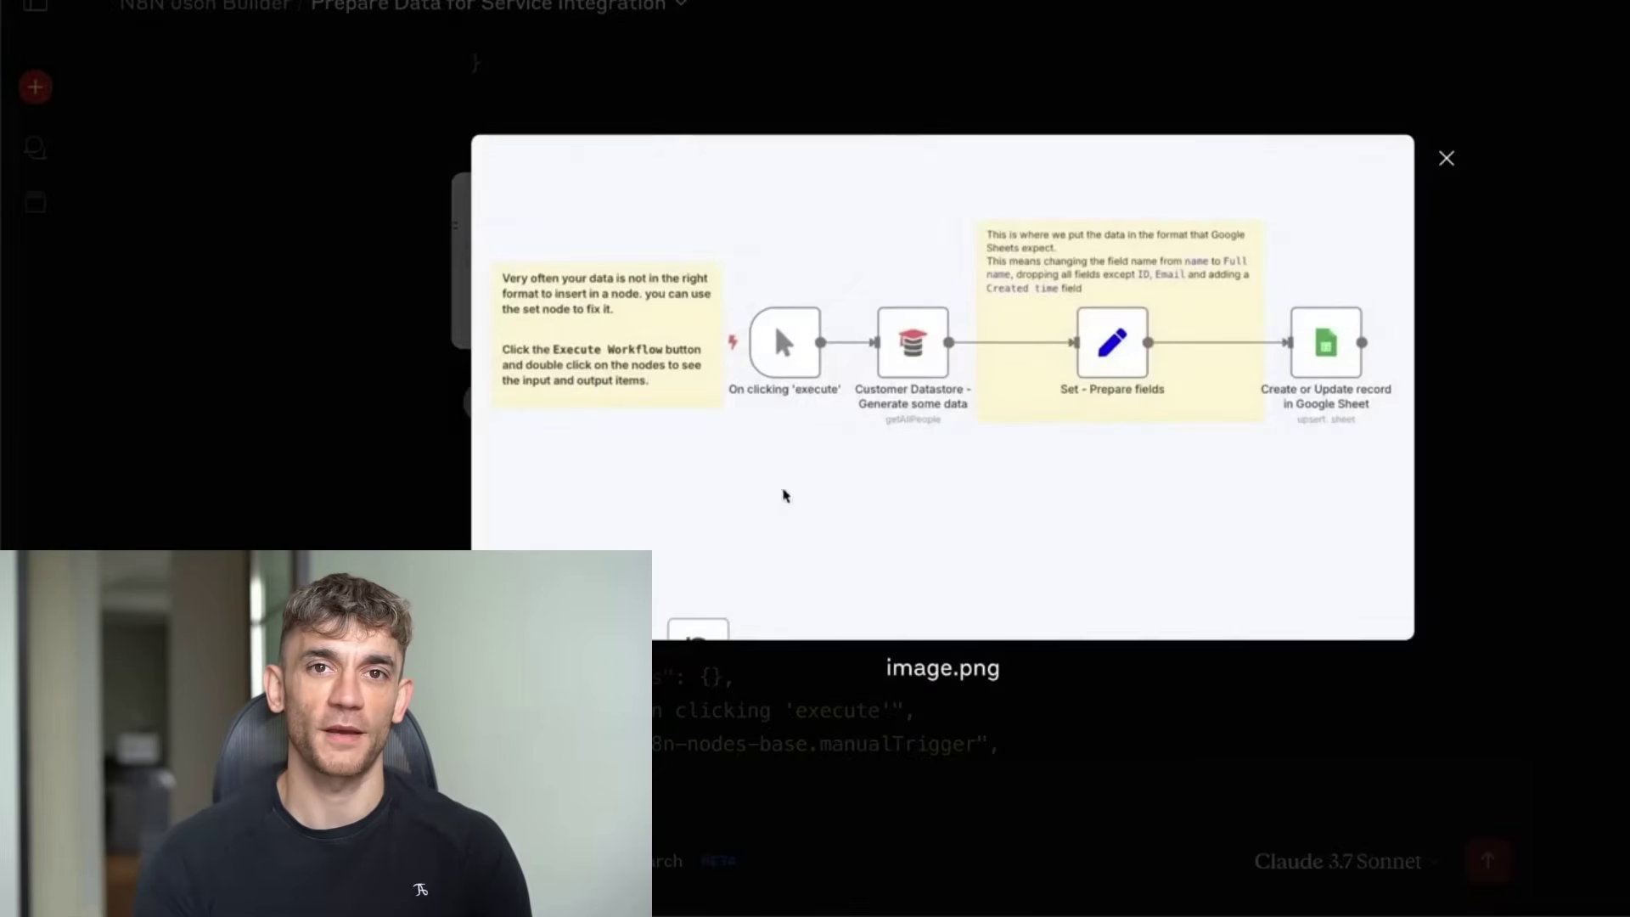
key("Escape")
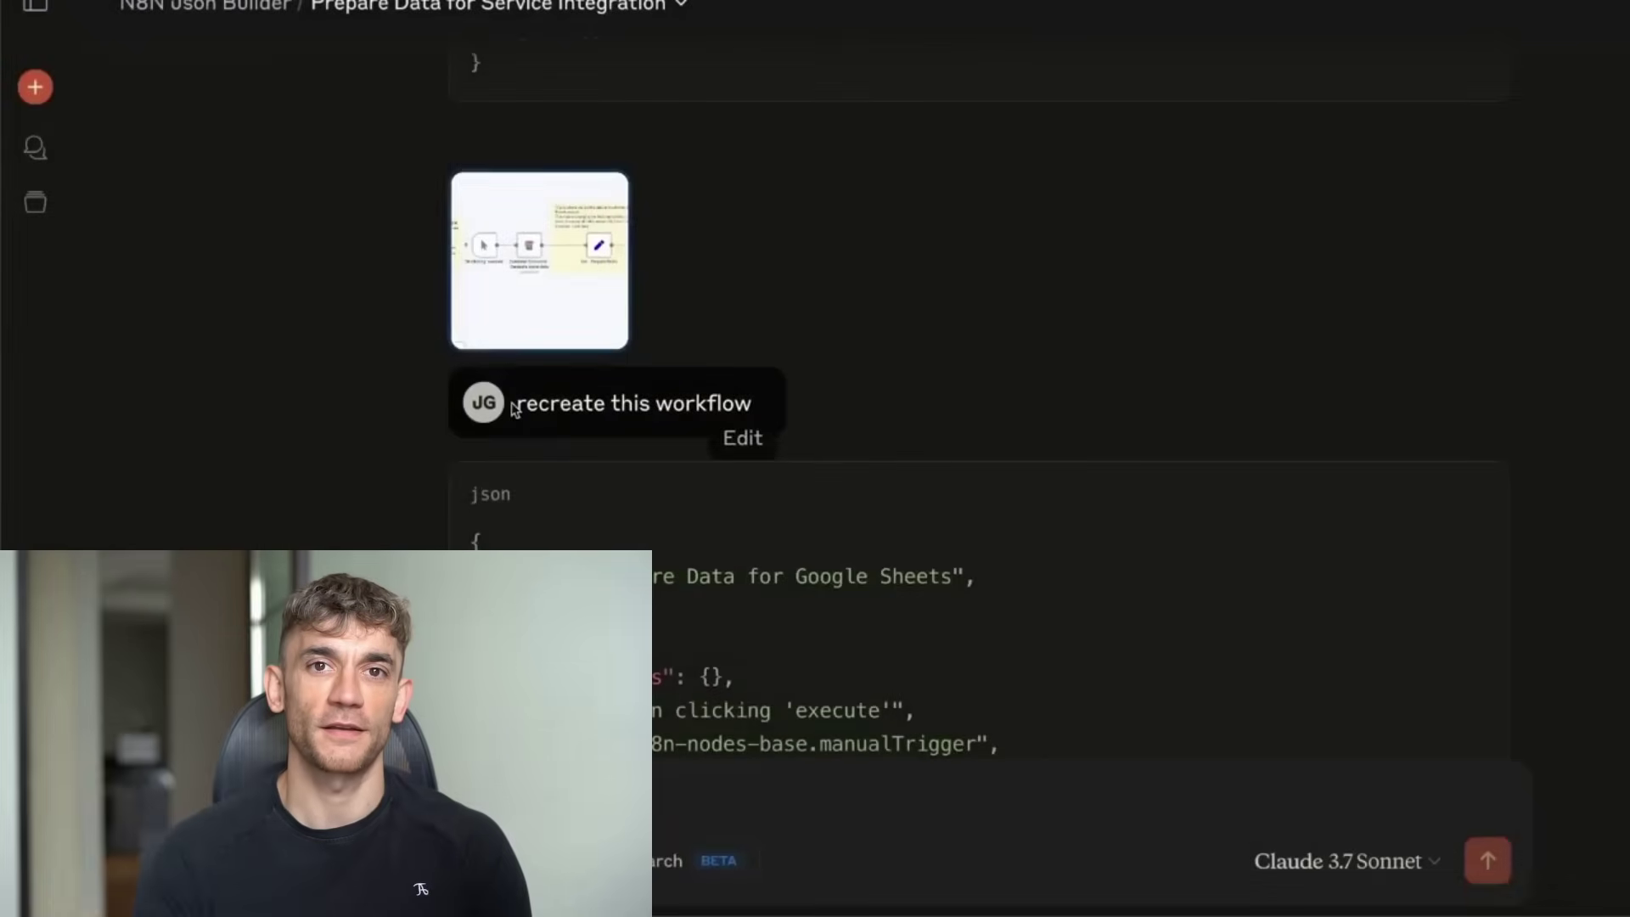
triple_click(516, 405)
scroll(892, 484, "down", 1)
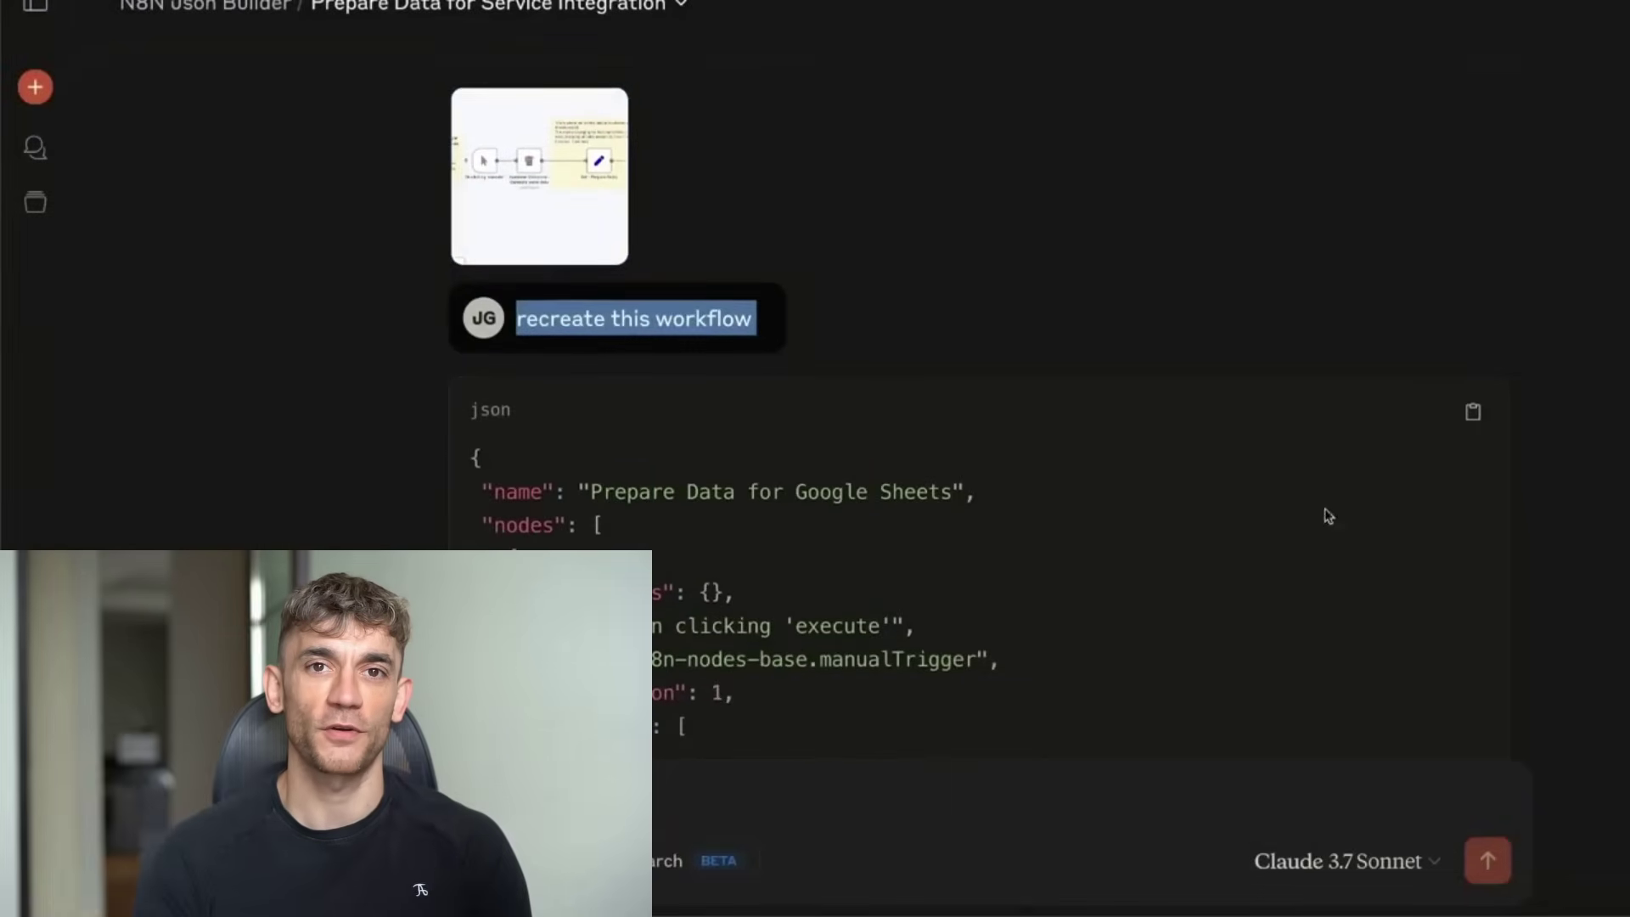
left_click(1471, 413)
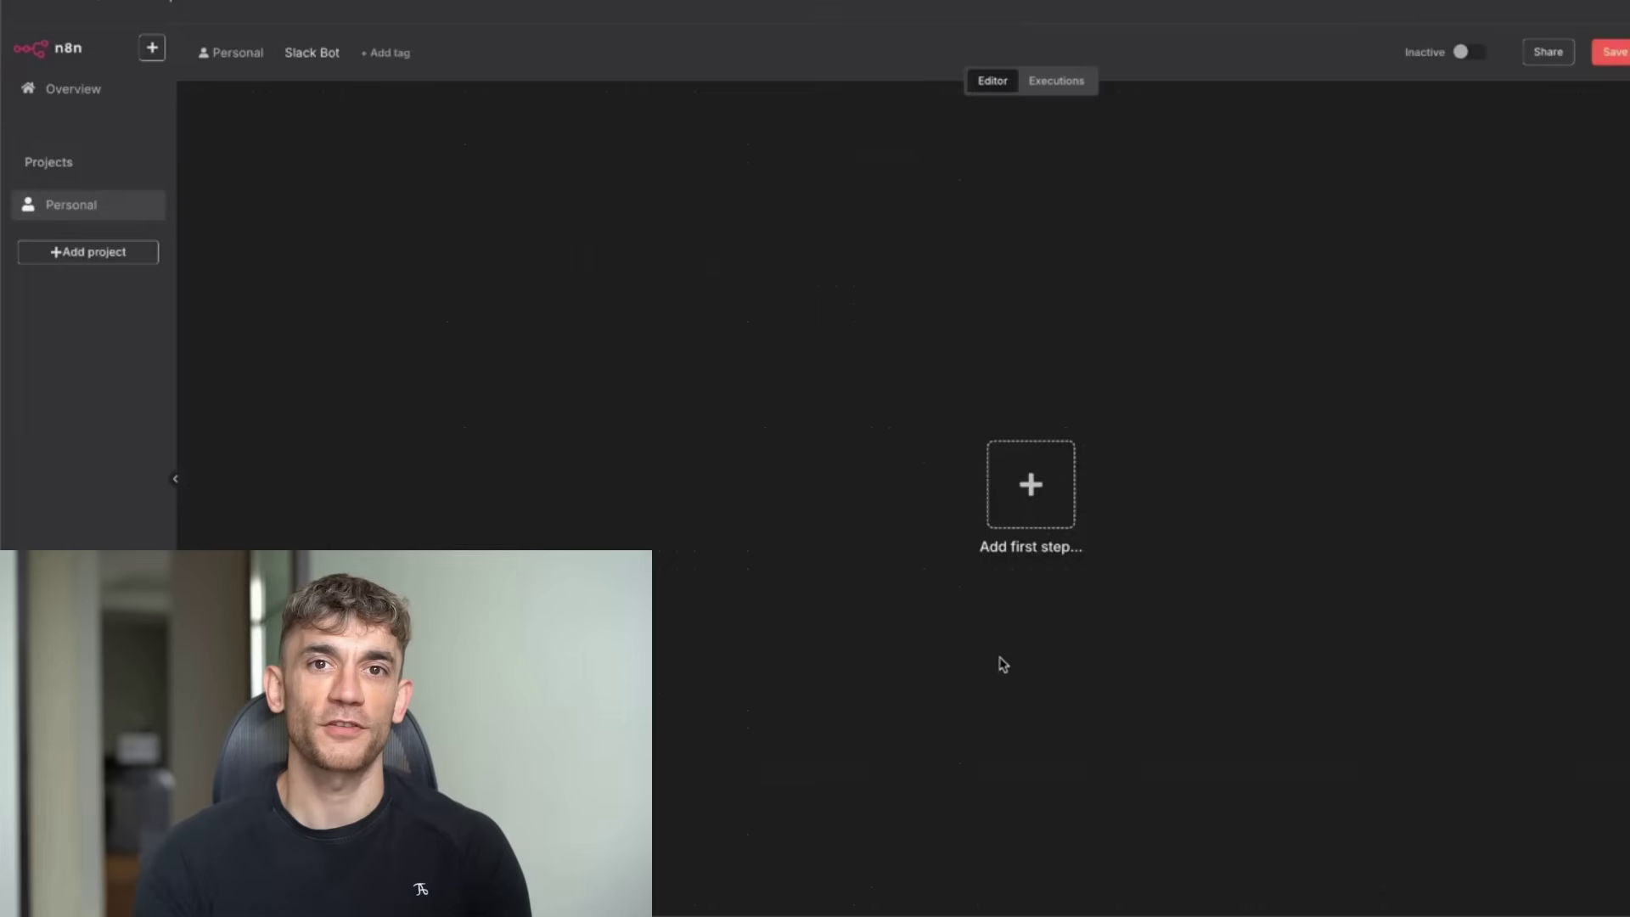
- Paste the Prepare Data workflow into n8n and run it as a test
key("ctrl+v")
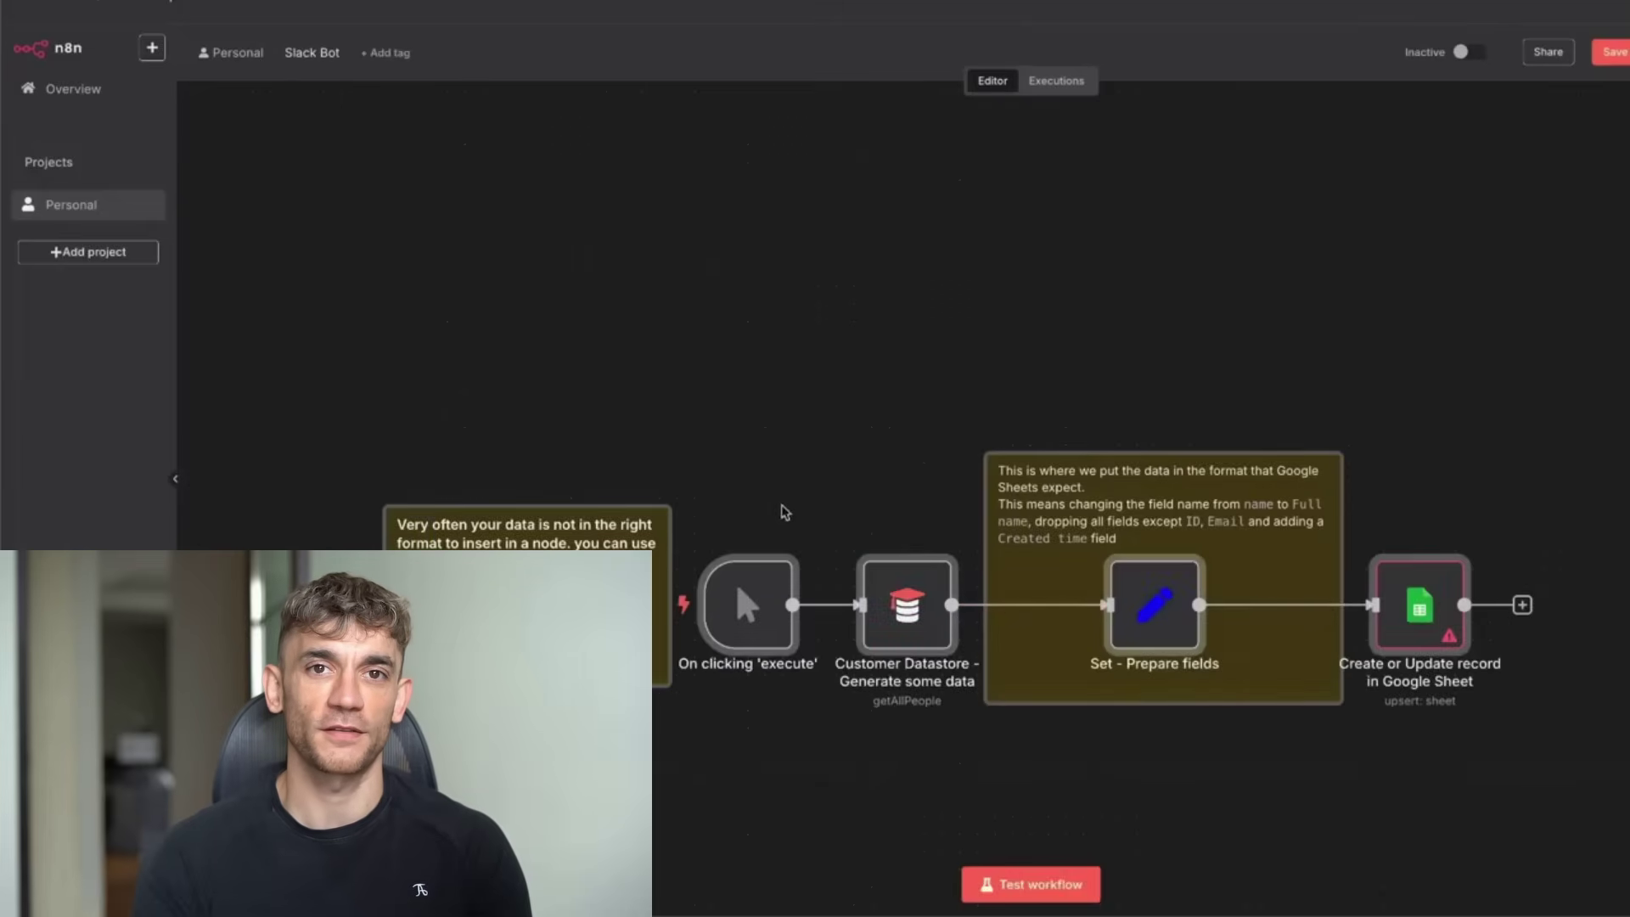
scroll(968, 320, "down", 3)
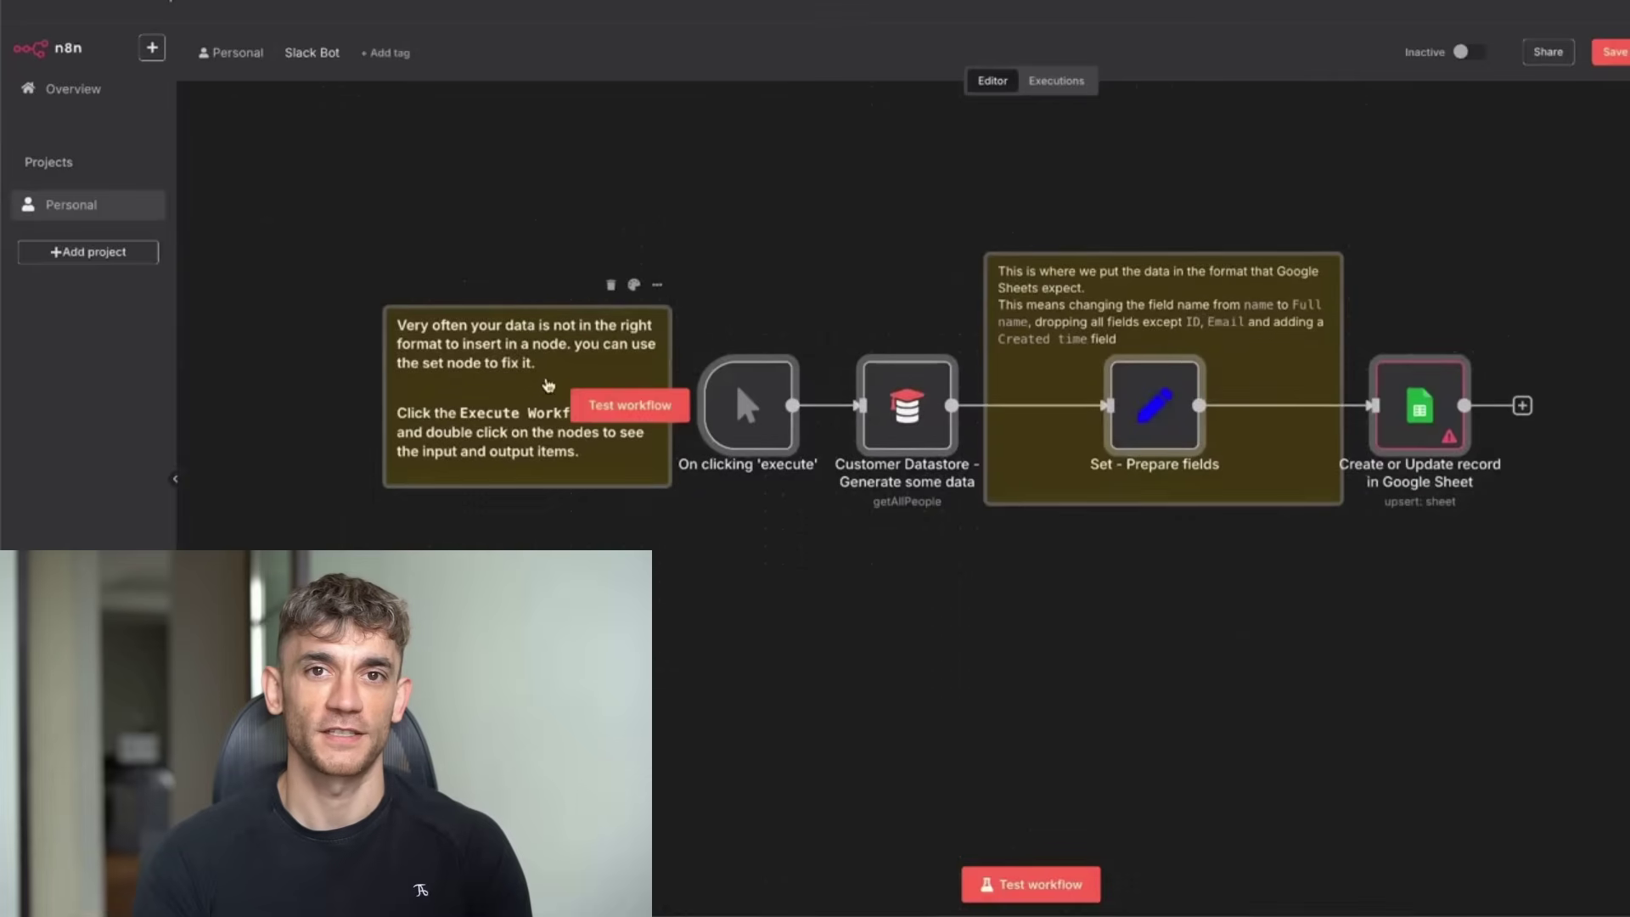
left_click(643, 401)
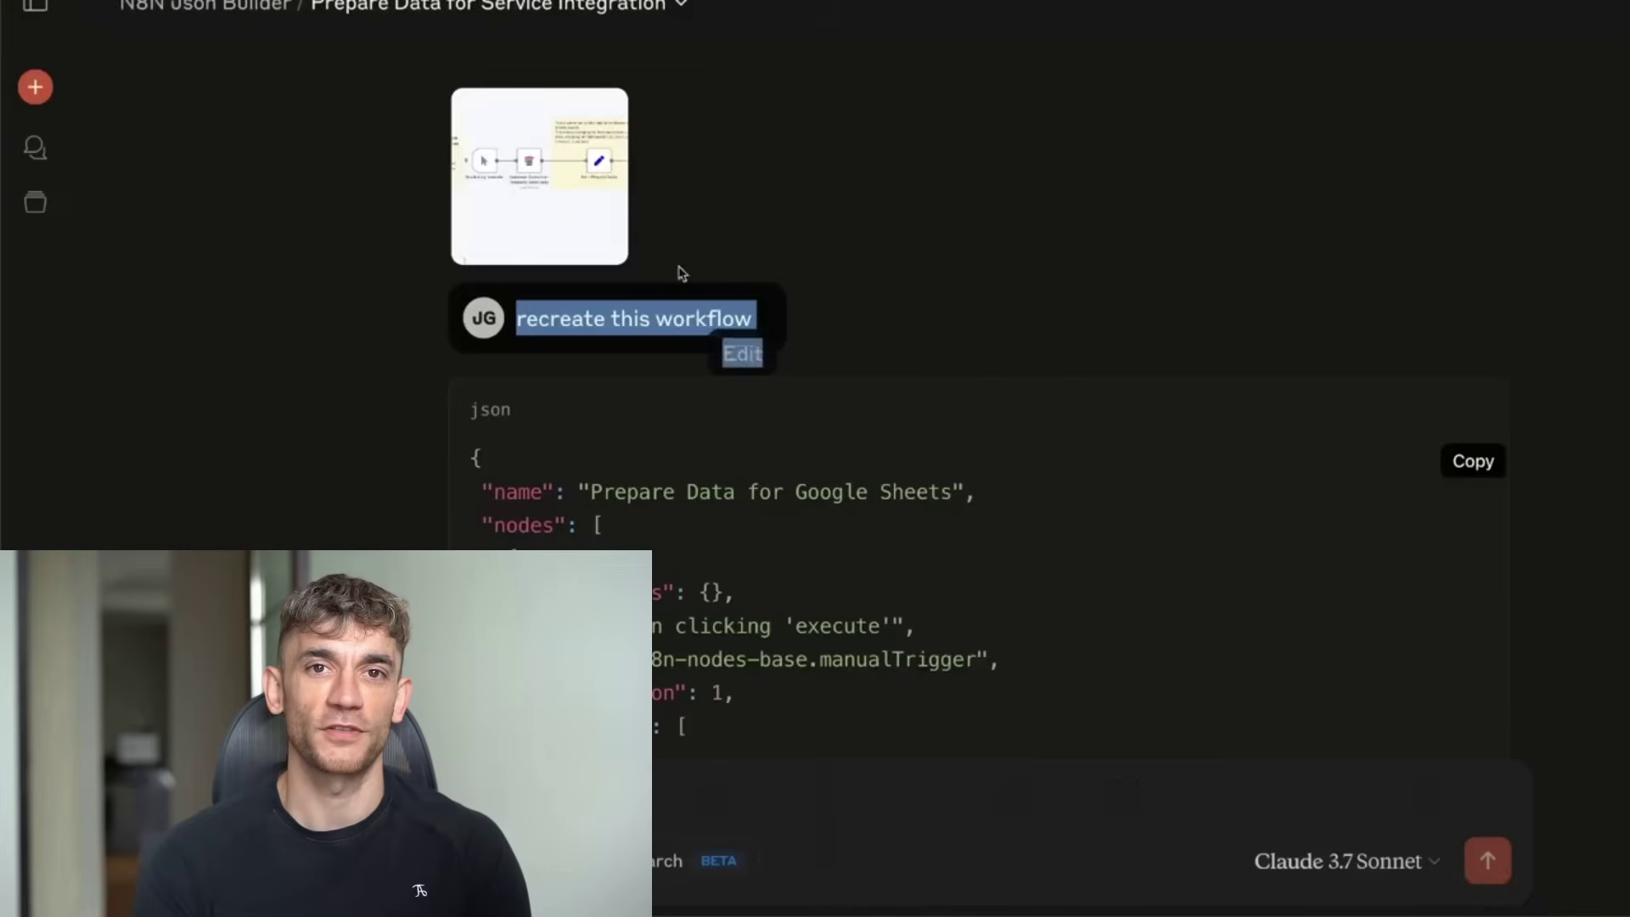
left_click(539, 176)
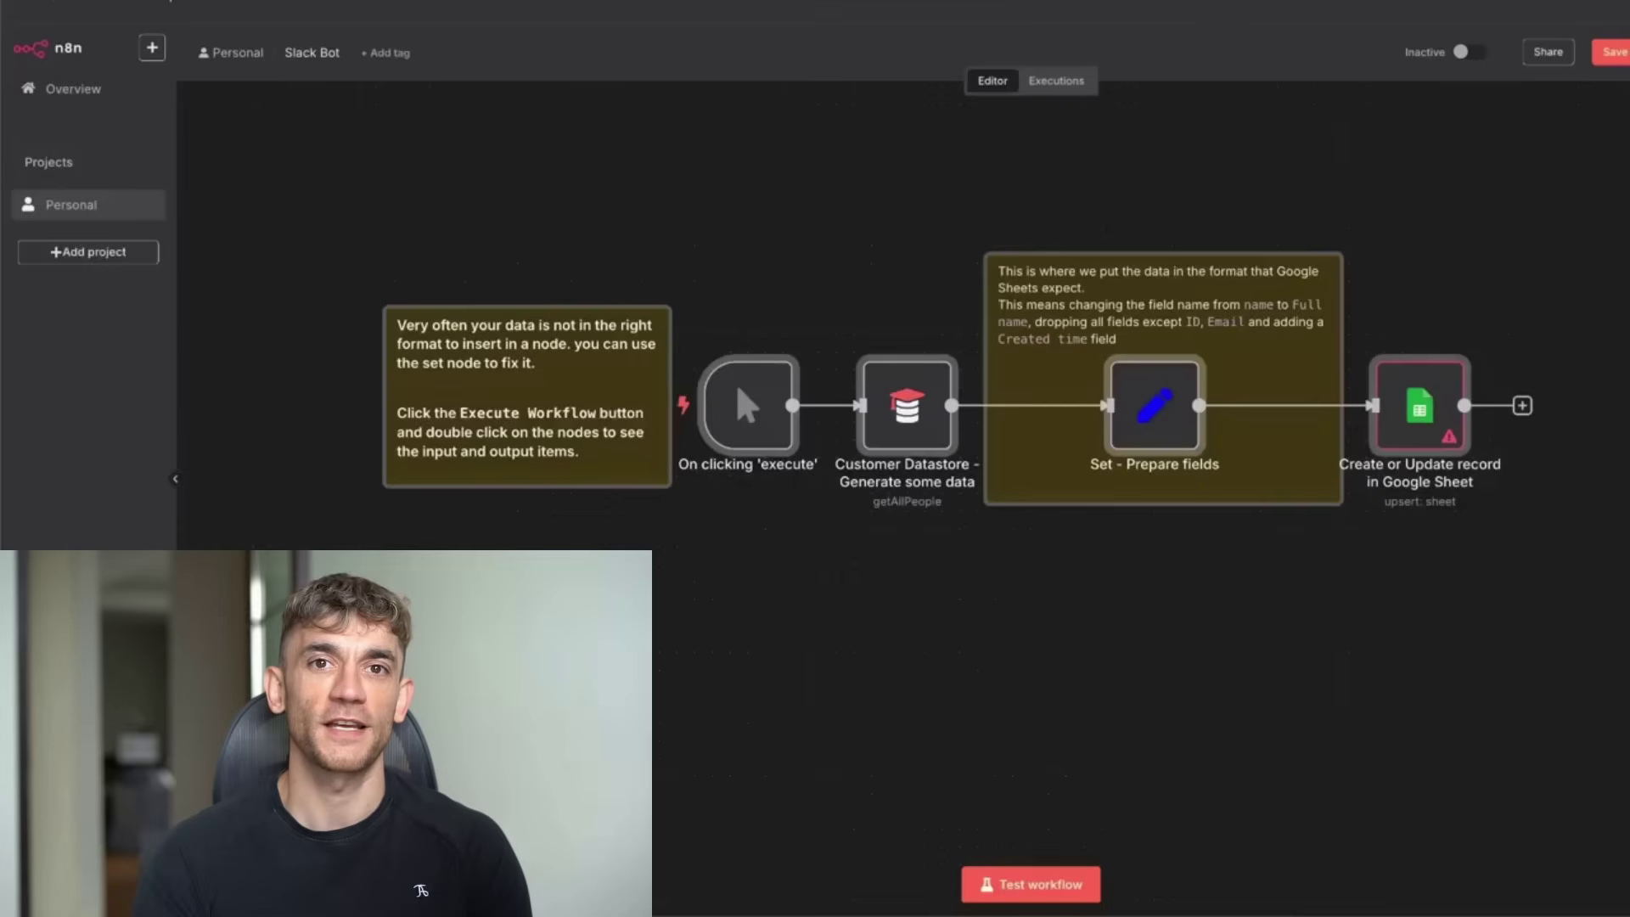
mouse_move(1016, 405)
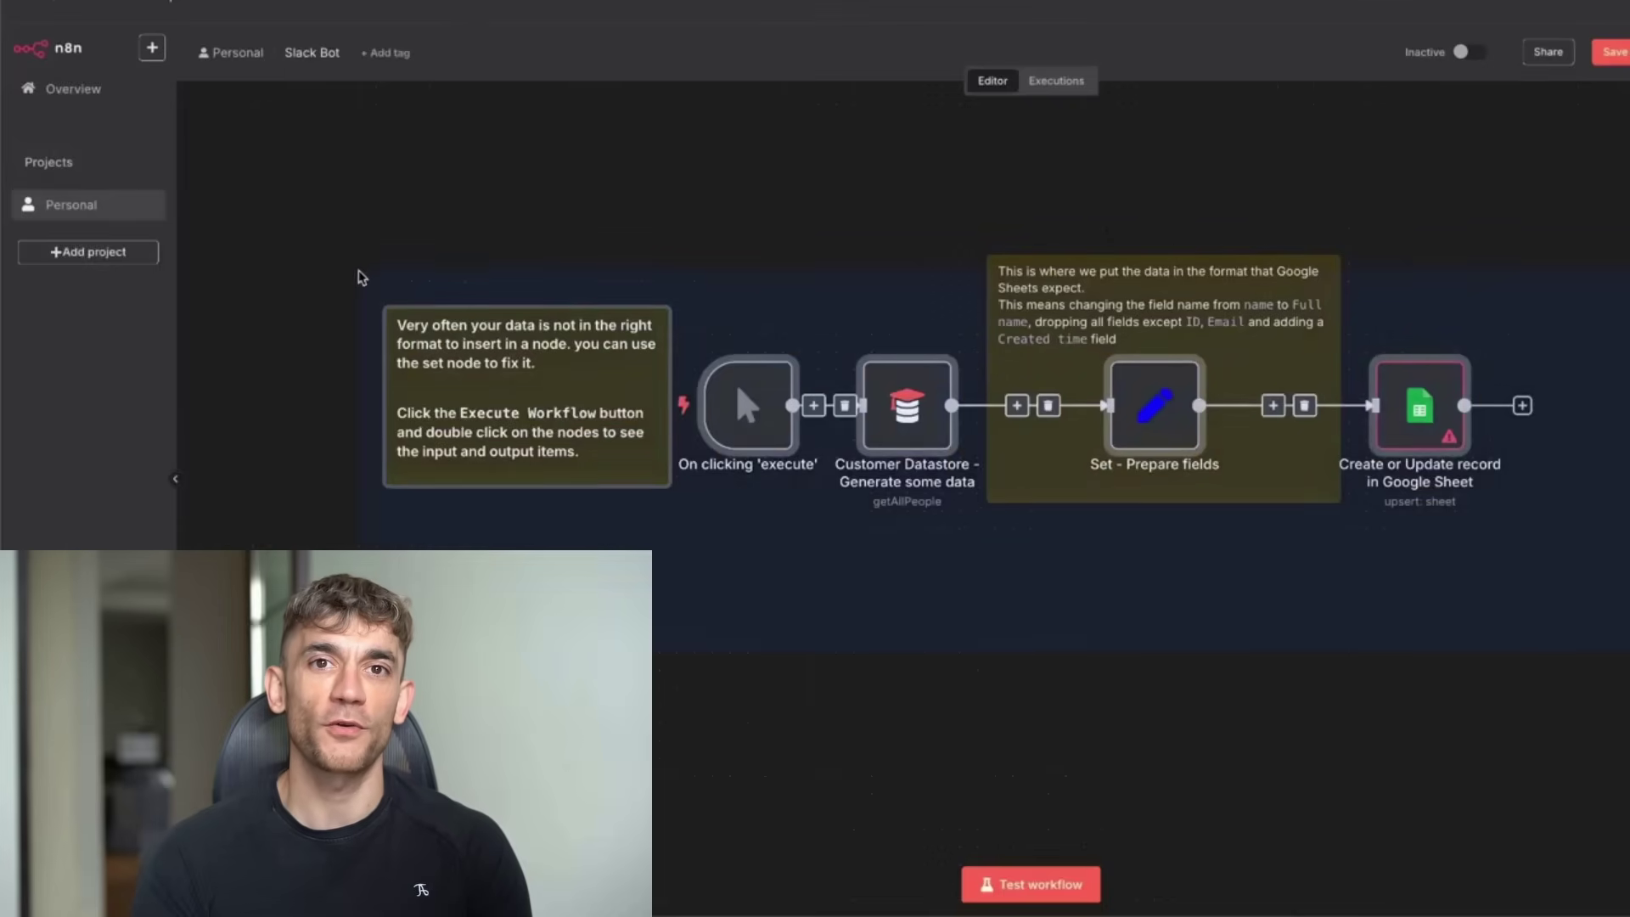
- Delete all workflow nodes and both sticky notes from the canvas
key("Delete")
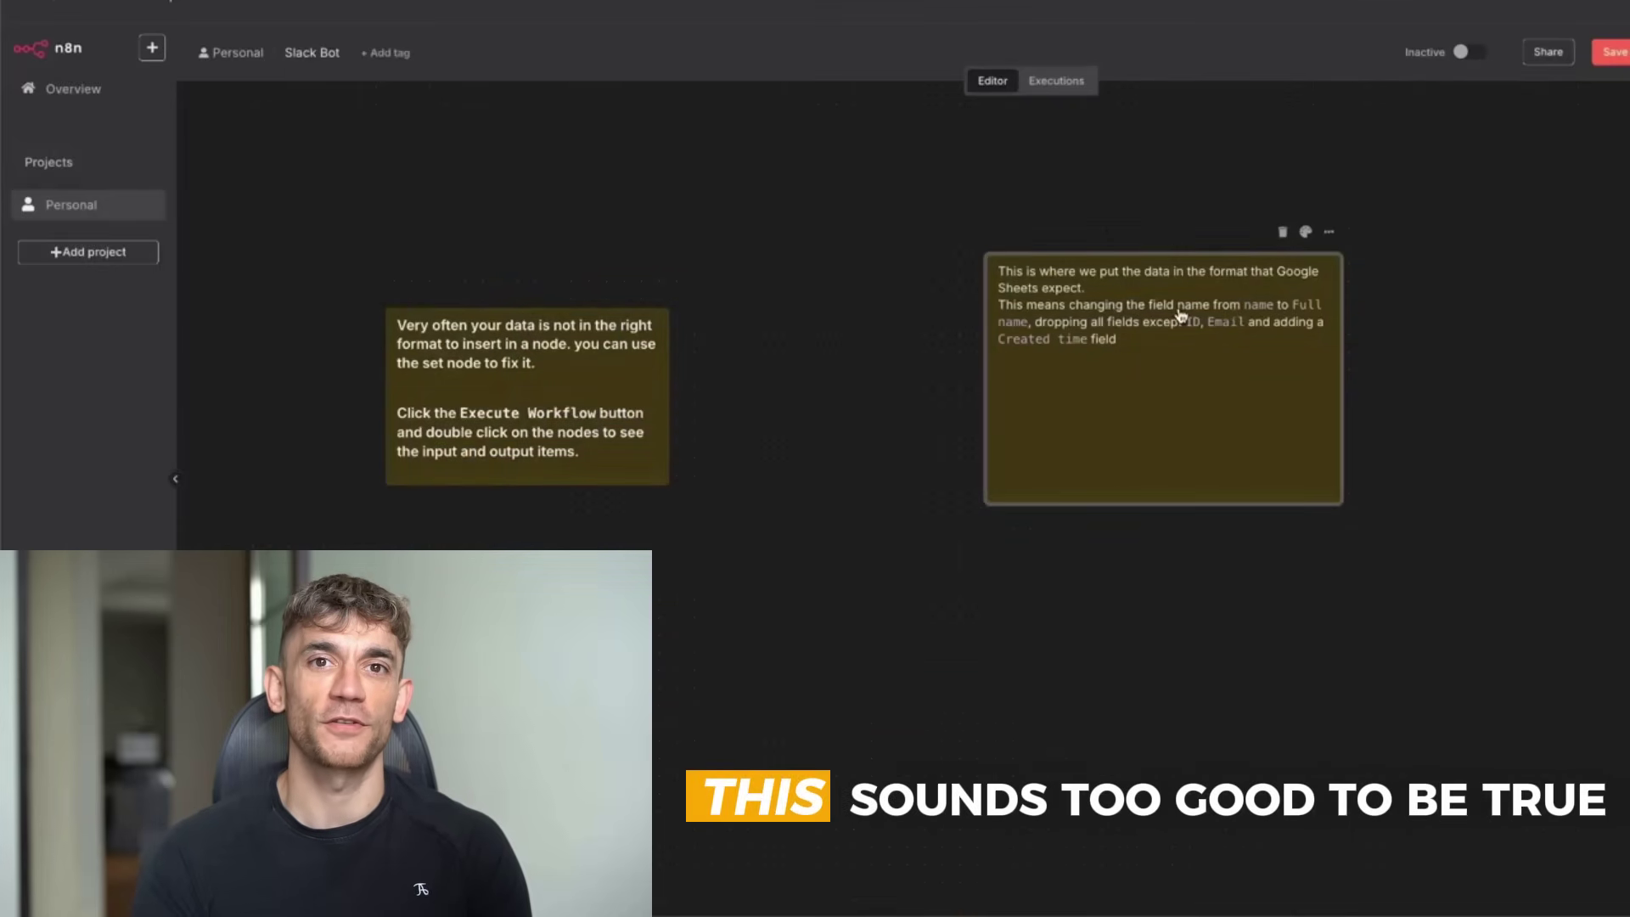
key("Delete")
left_click(648, 372)
key("Delete")
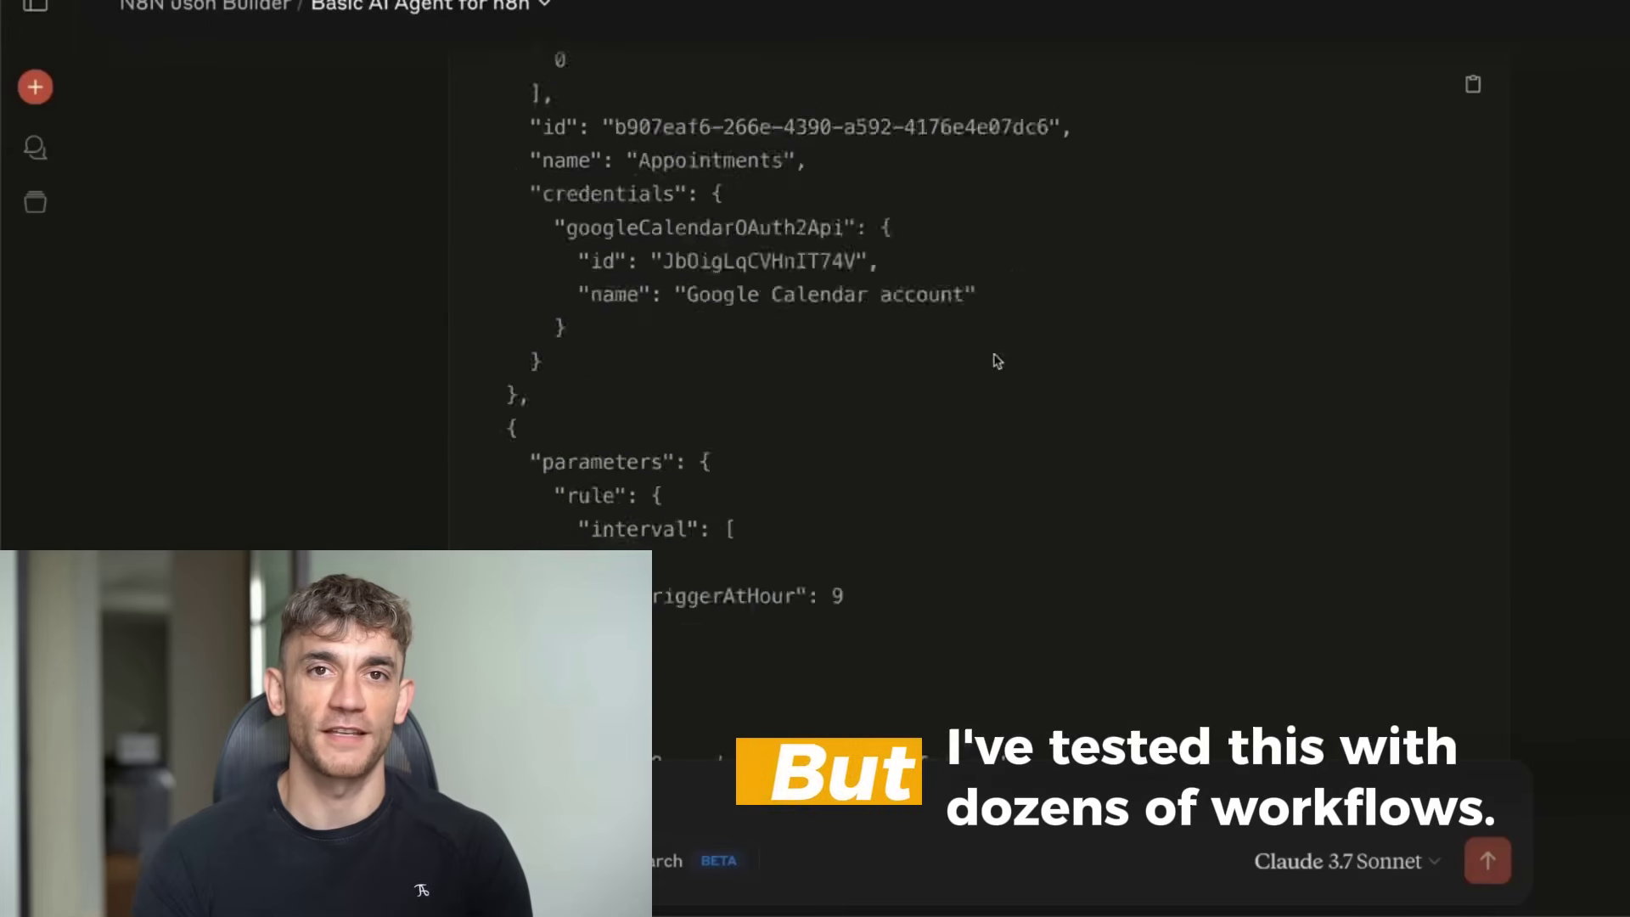
scroll(993, 357, "down", 10)
scroll(1213, 368, "down", 10)
scroll(1213, 368, "down", 10)
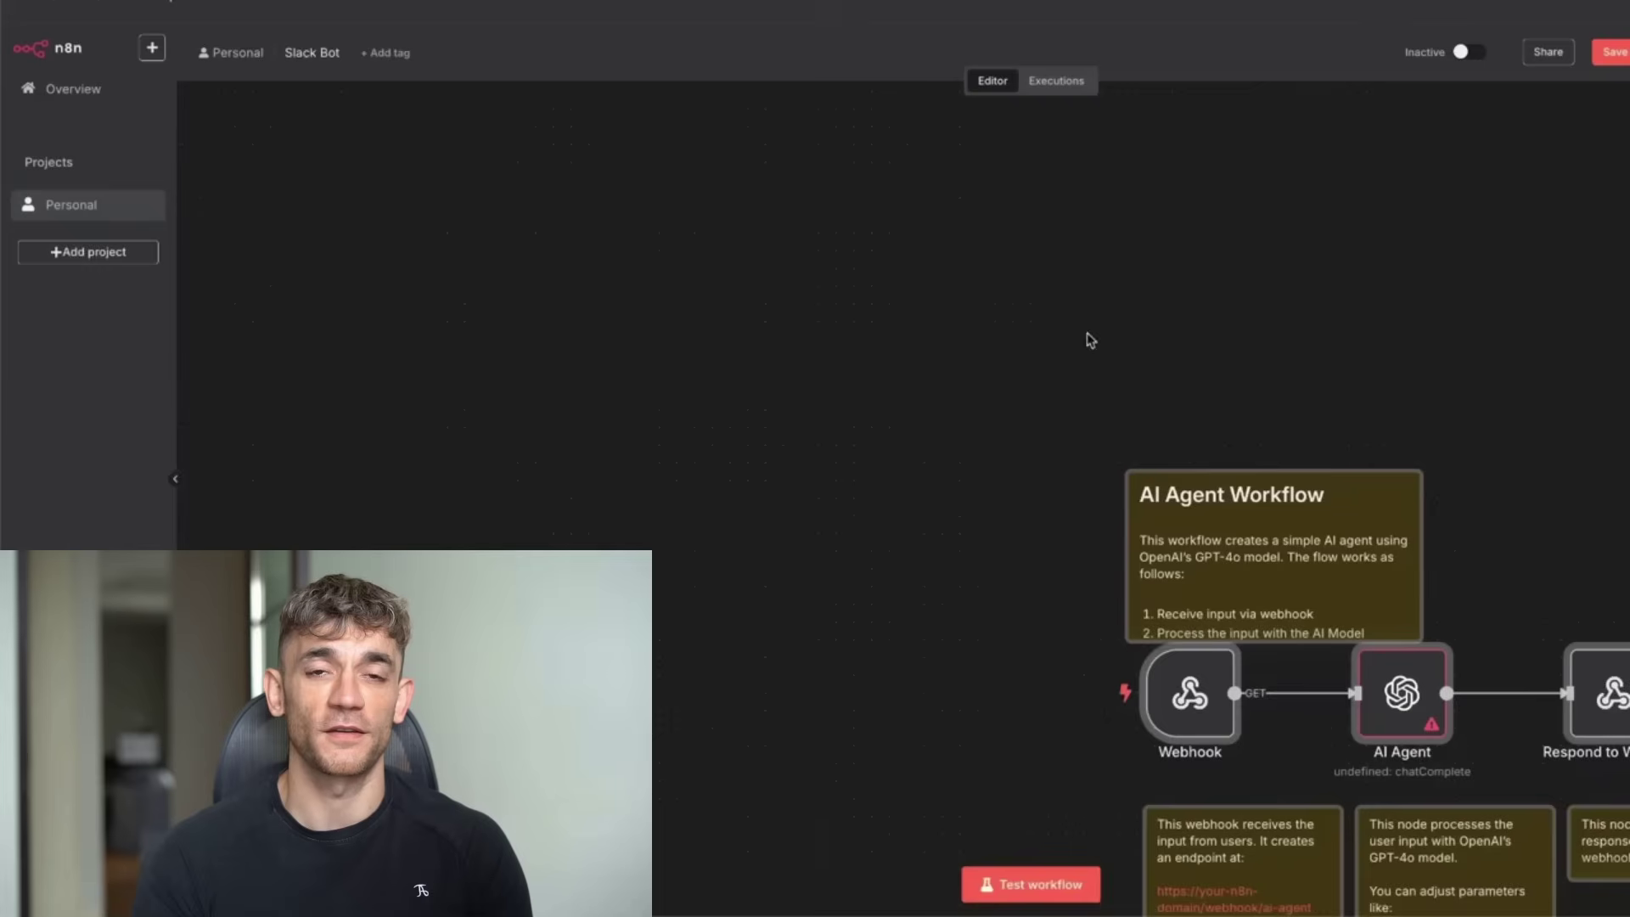
scroll(1090, 340, "down", 5)
scroll(892, 382, "down", 5)
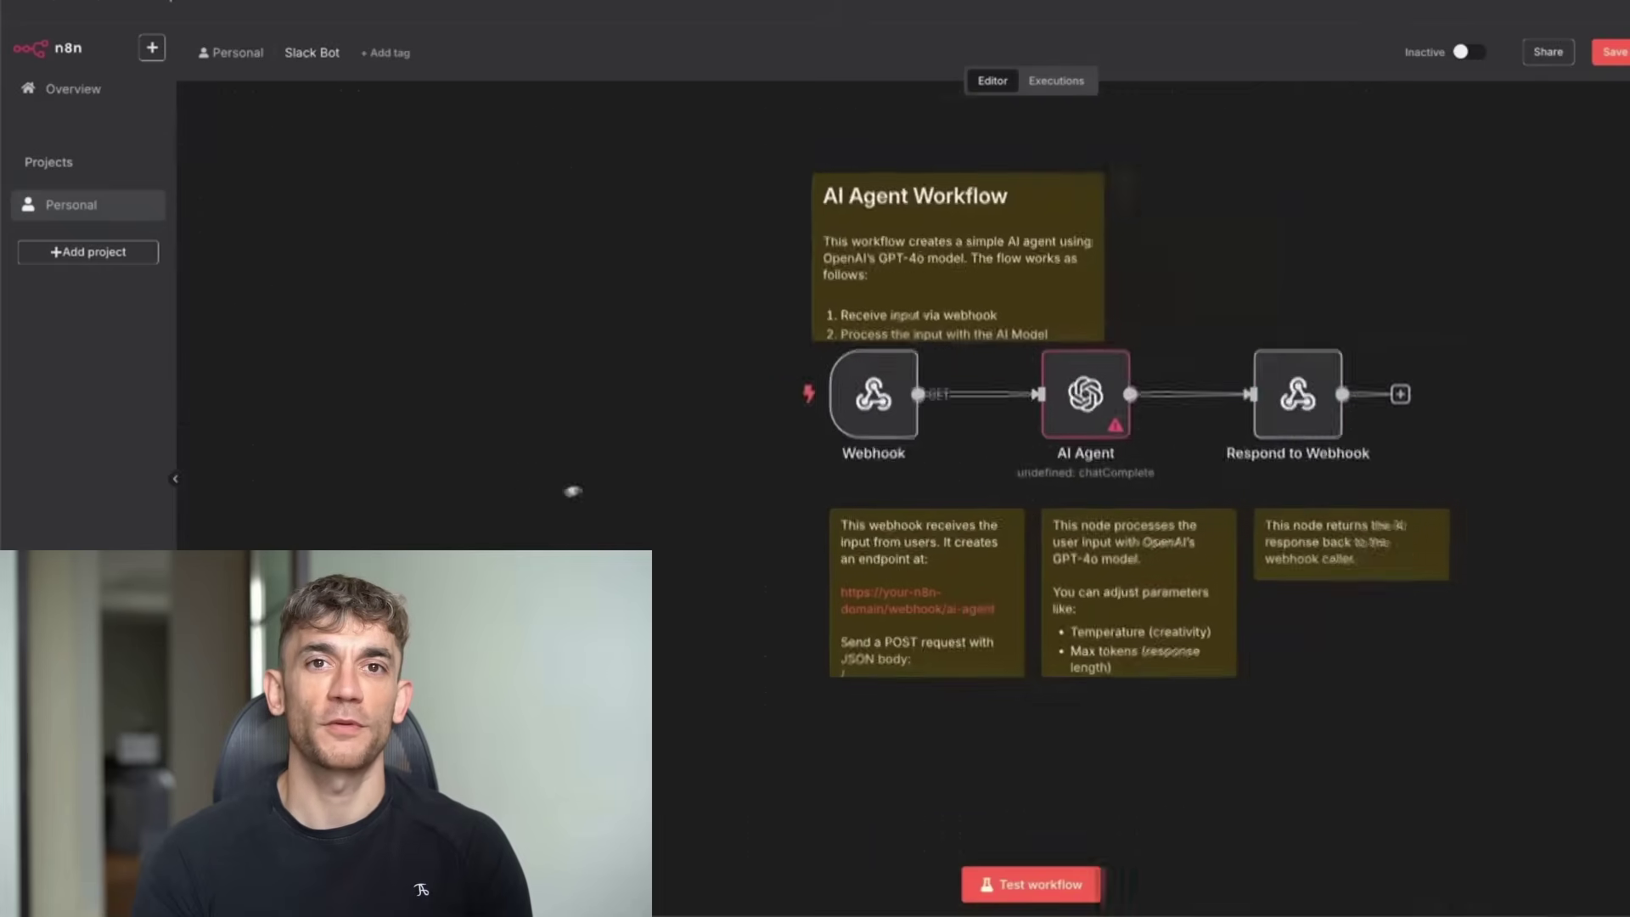
left_click_drag(903, 456, 409, 475)
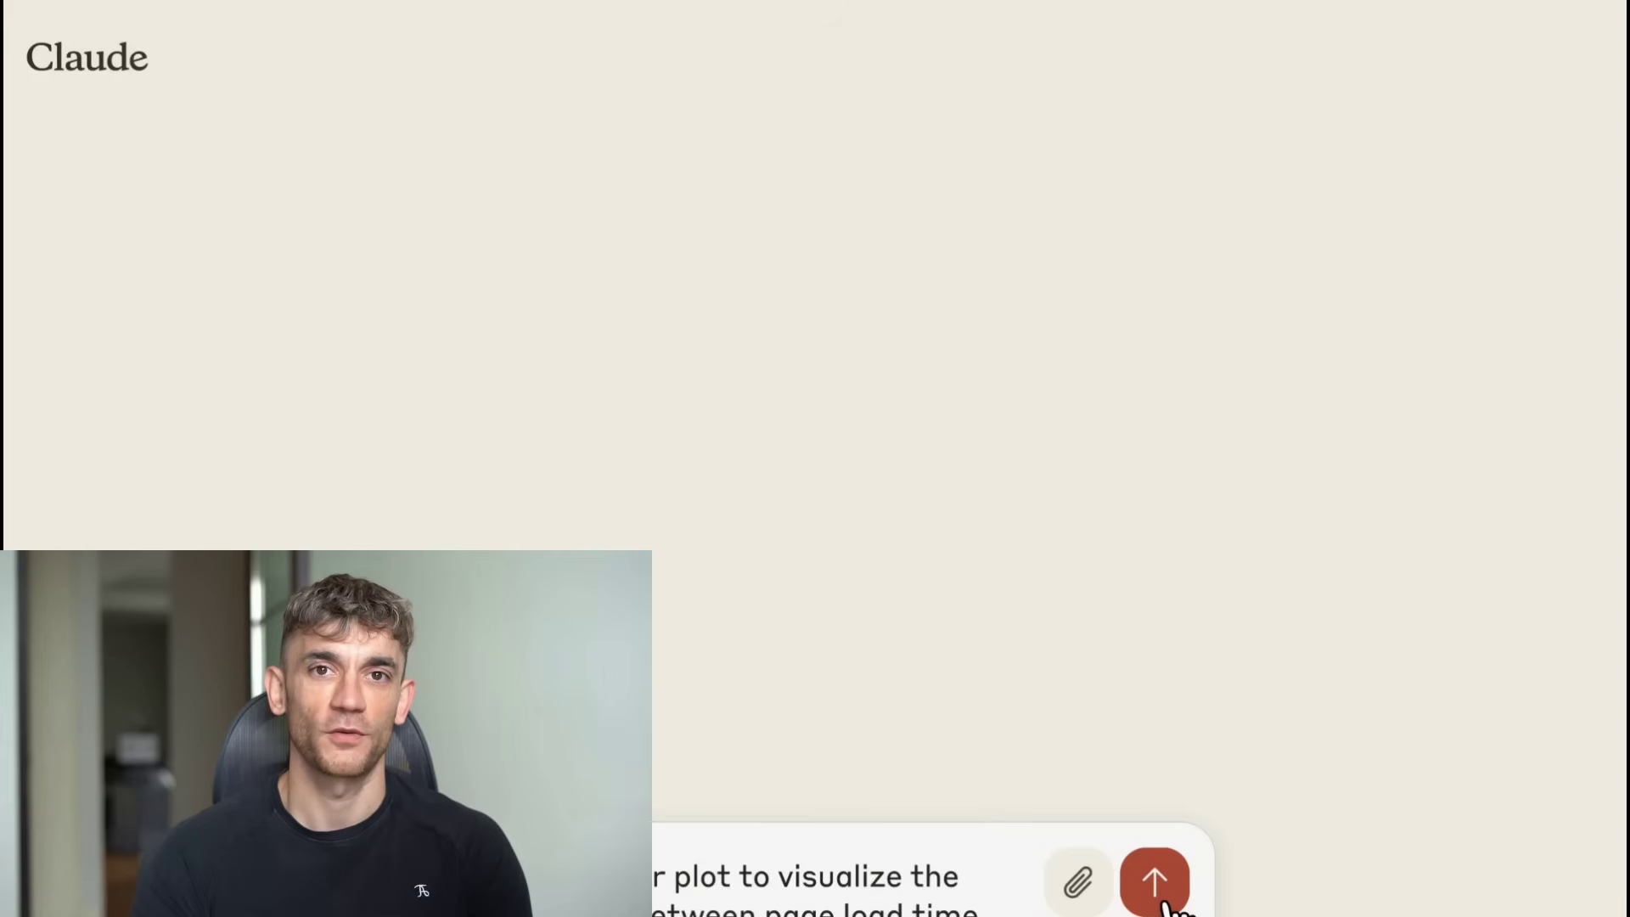
- Send the scatter plot request, then check the current chat's options menu
left_click(1155, 878)
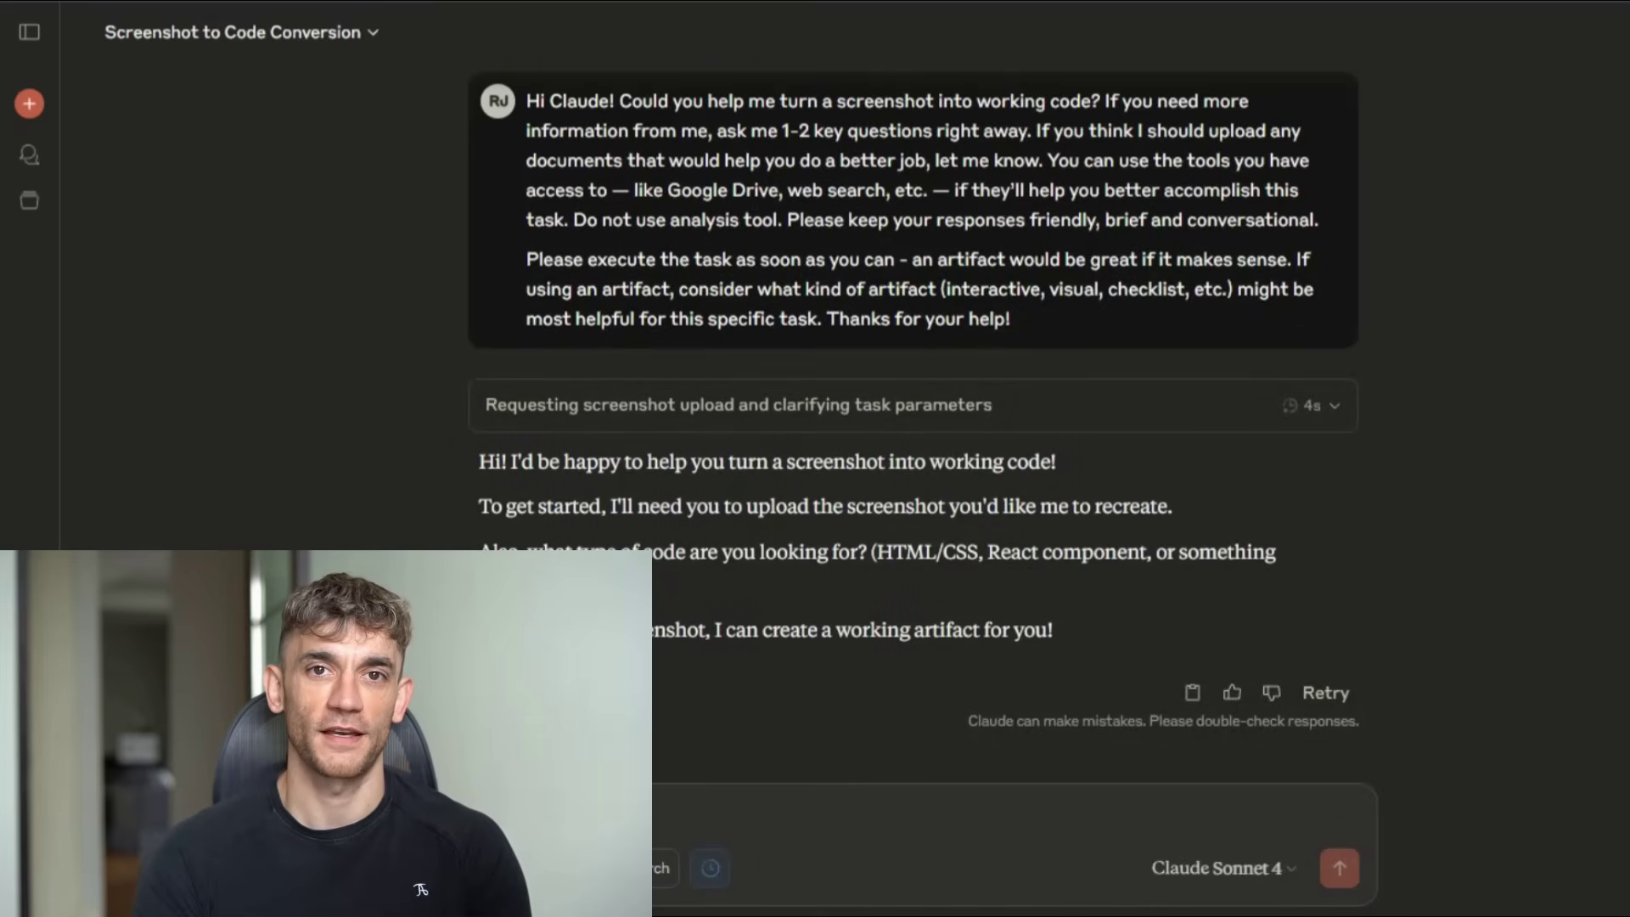
left_click(370, 31)
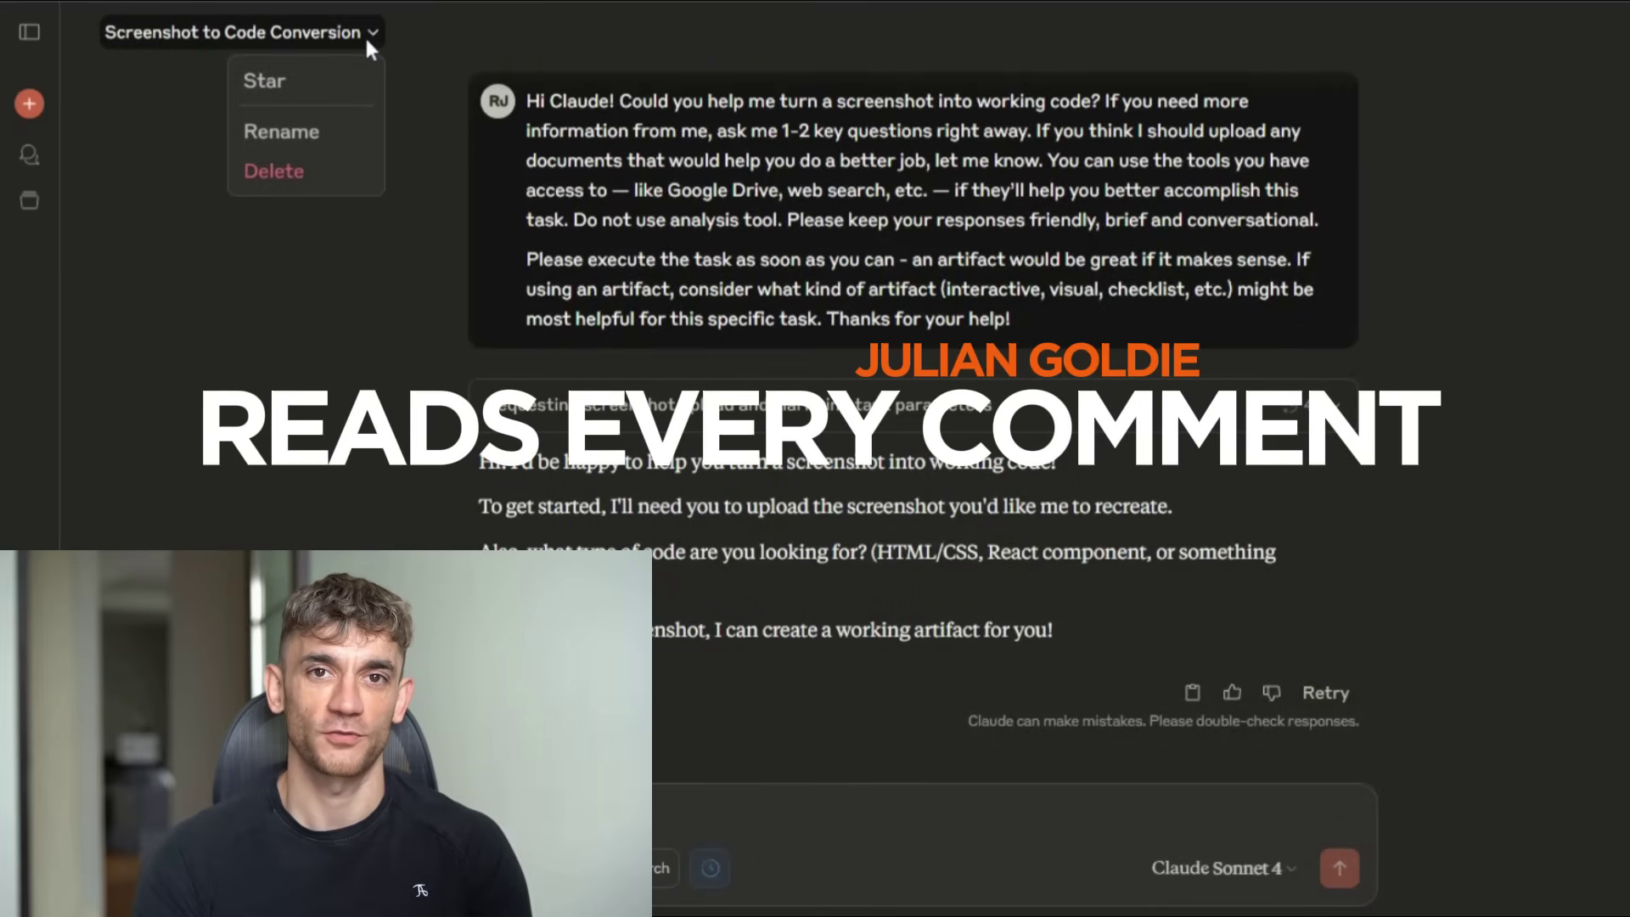
left_click(368, 35)
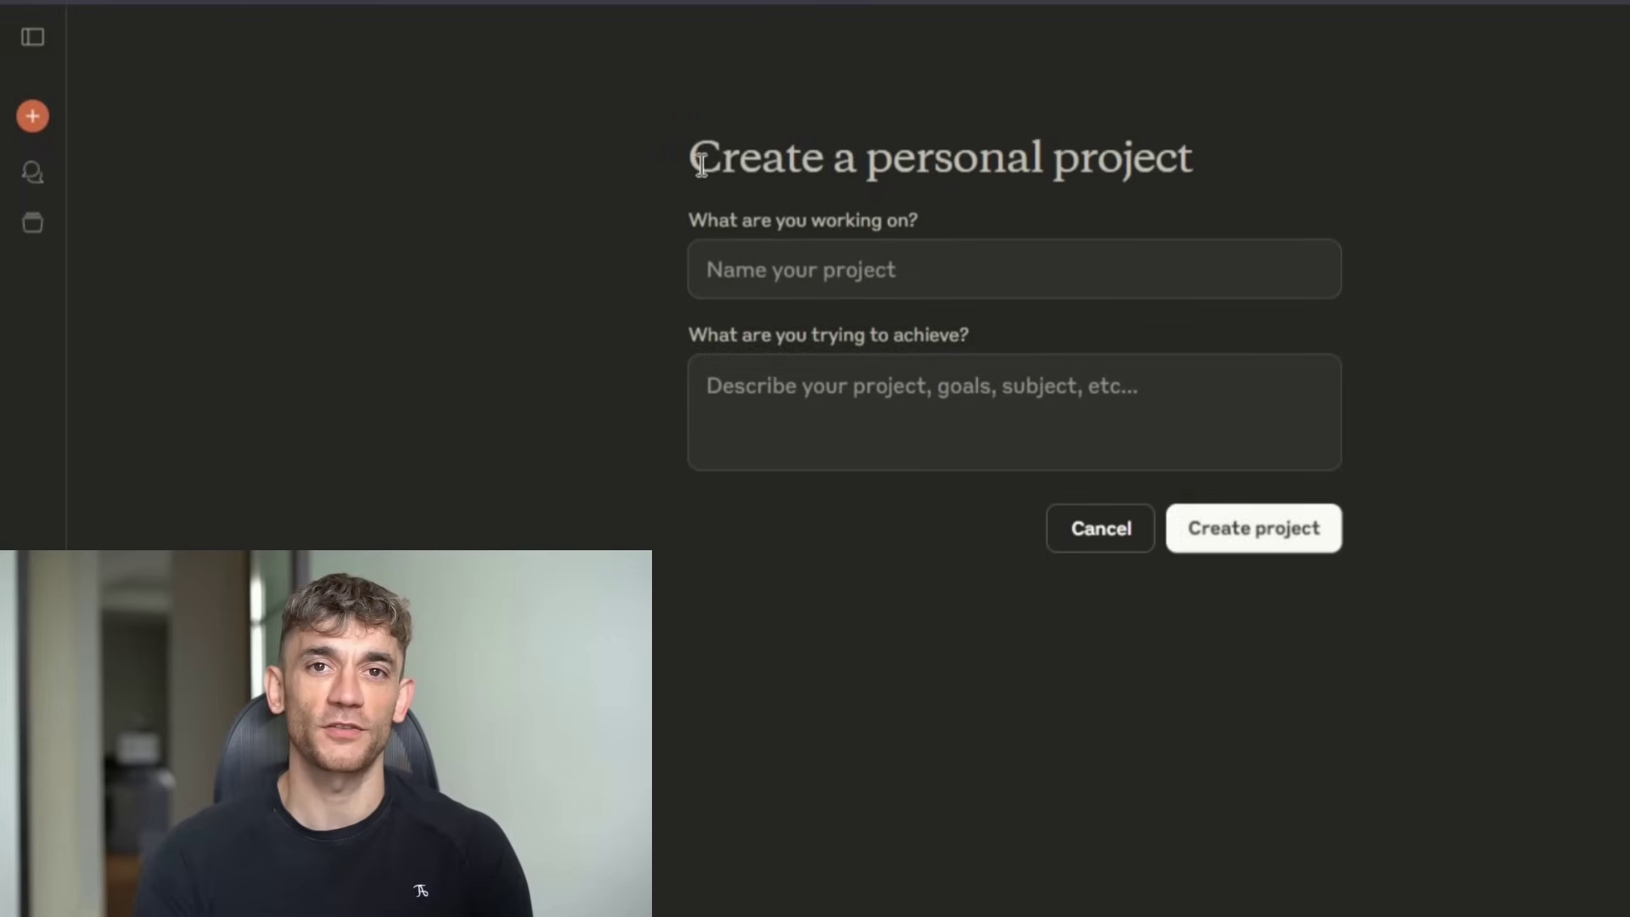
- Read through the Create a personal project form's heading and questions
mouse_move(691, 160)
left_mouse_down()
mouse_move(1156, 190)
mouse_move(1212, 168)
left_mouse_up()
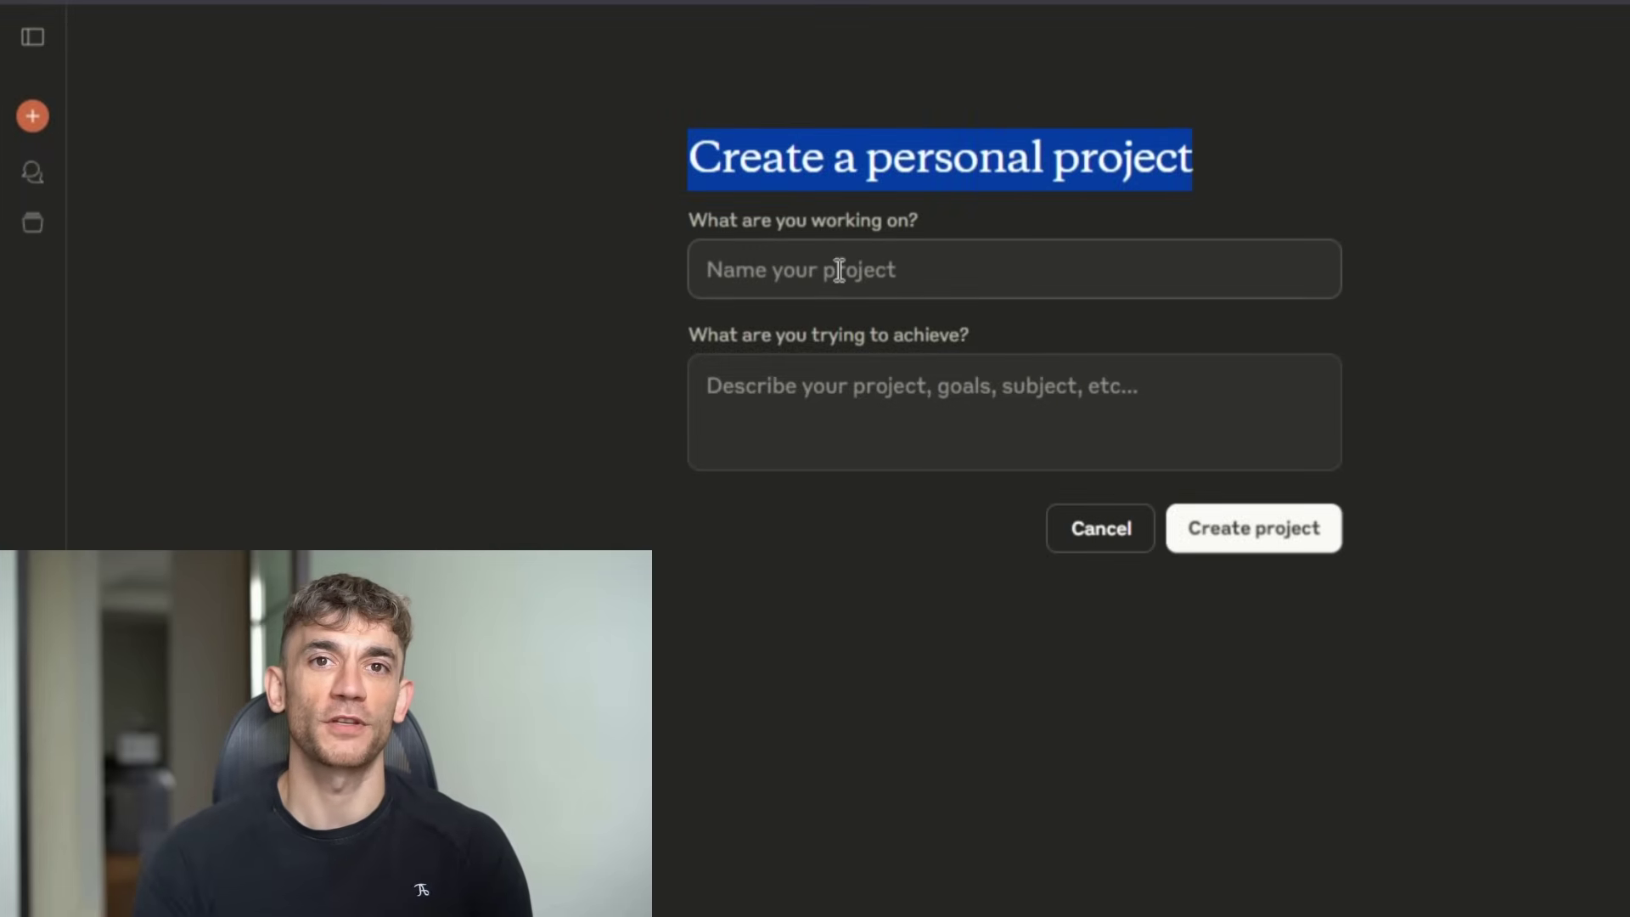
left_click_drag(689, 323, 970, 334)
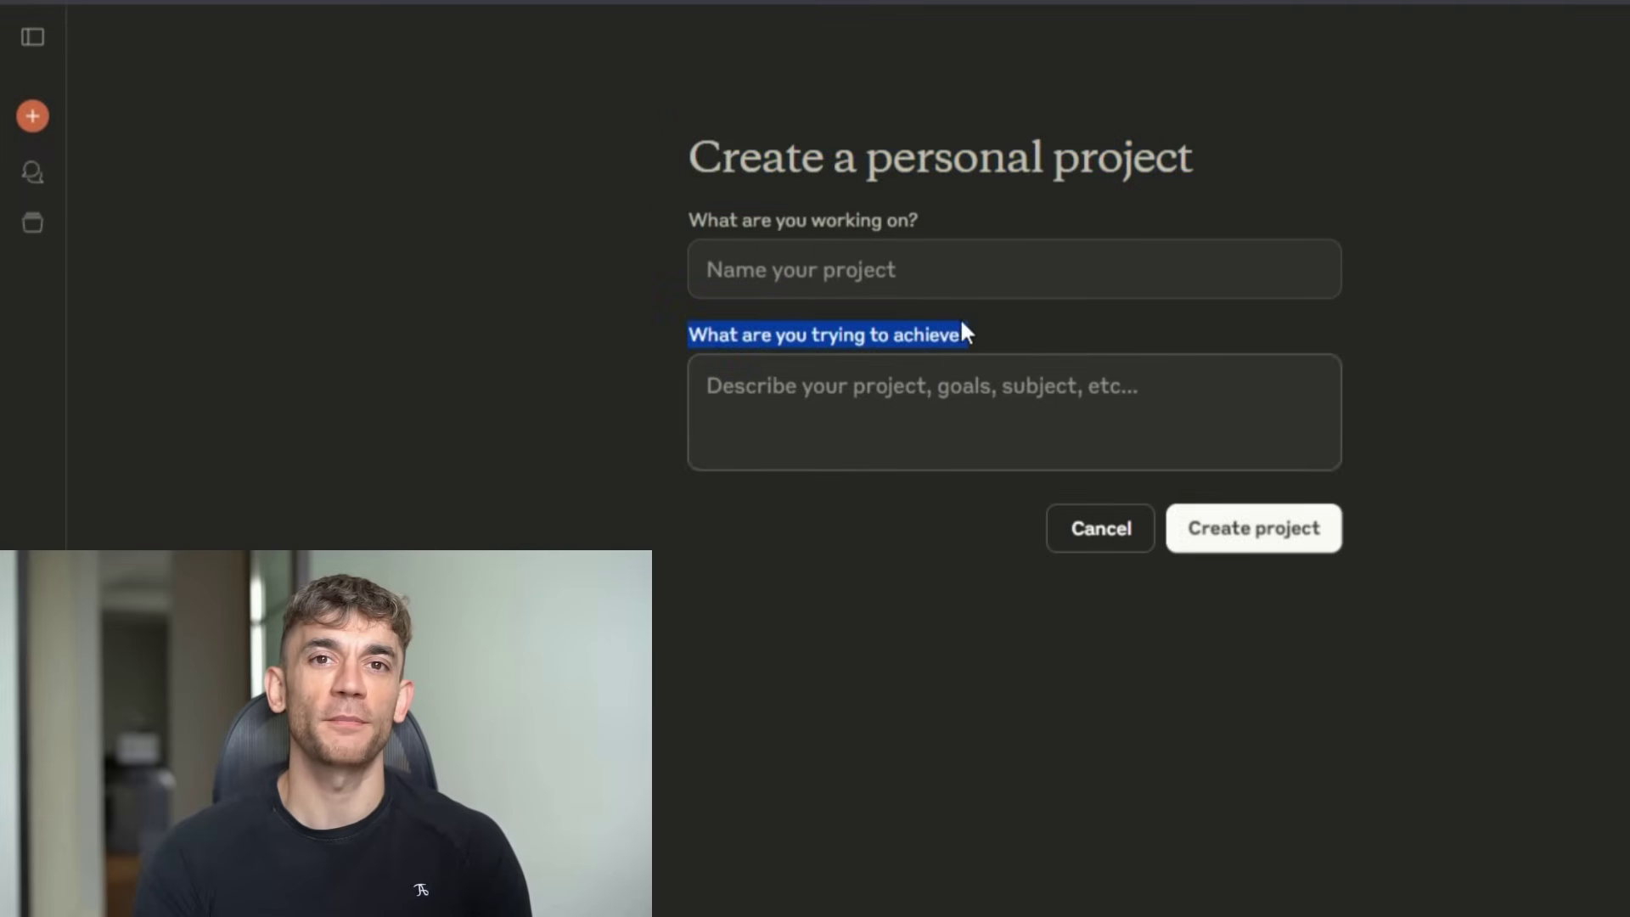
left_click_drag(689, 213, 935, 222)
left_click(1192, 675)
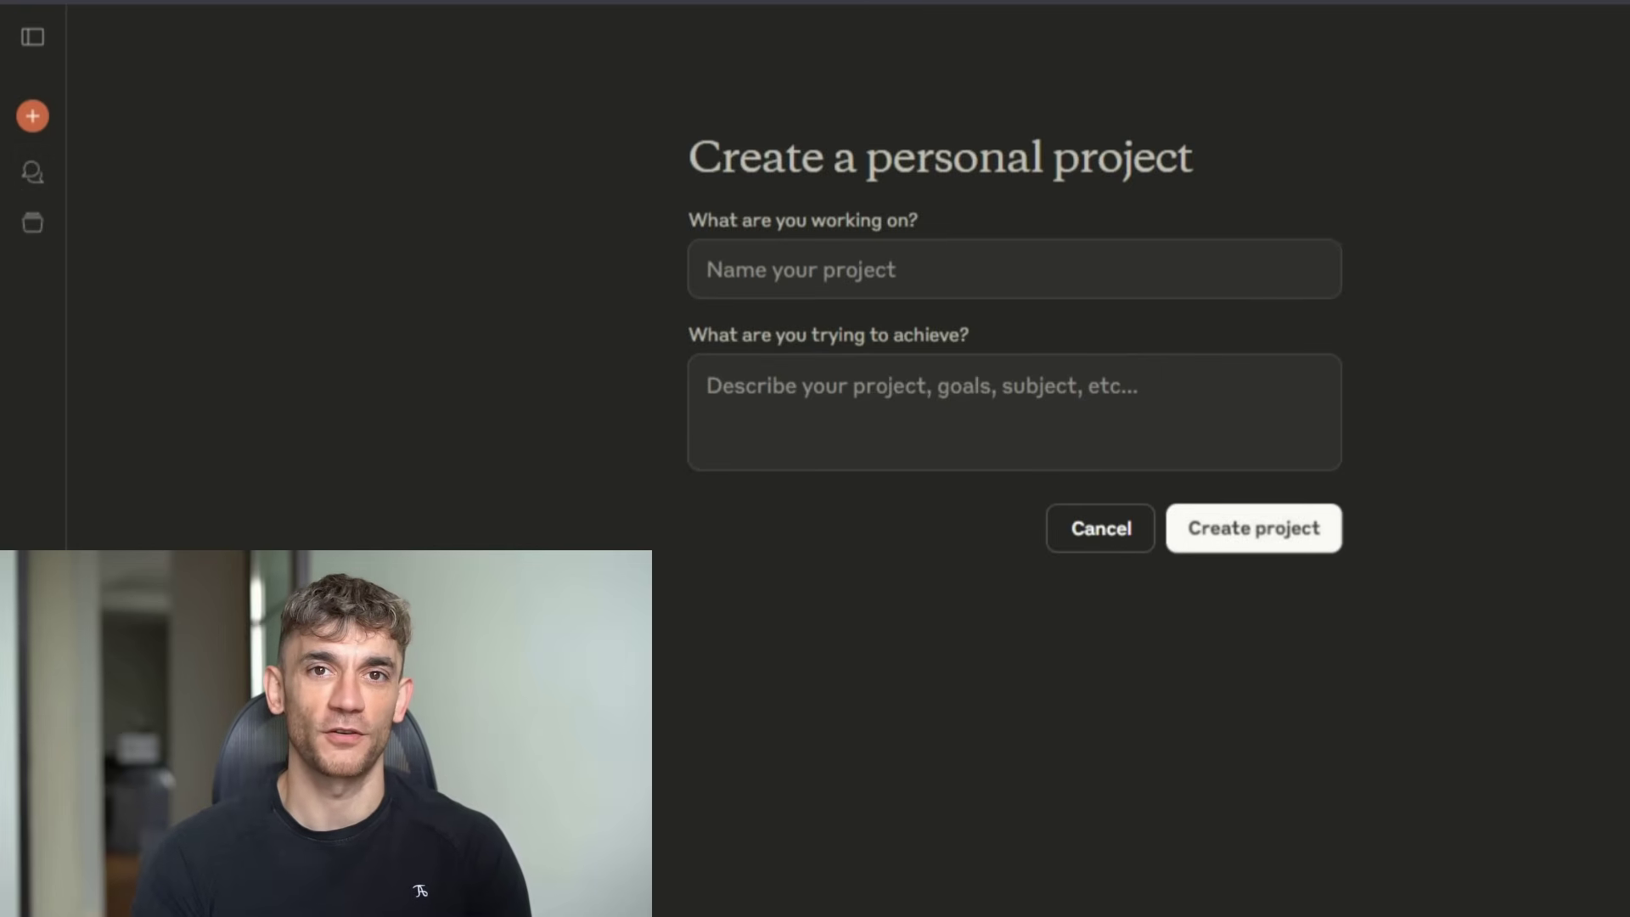
- Go back to the projects list and restart New project creation
left_click(31, 223)
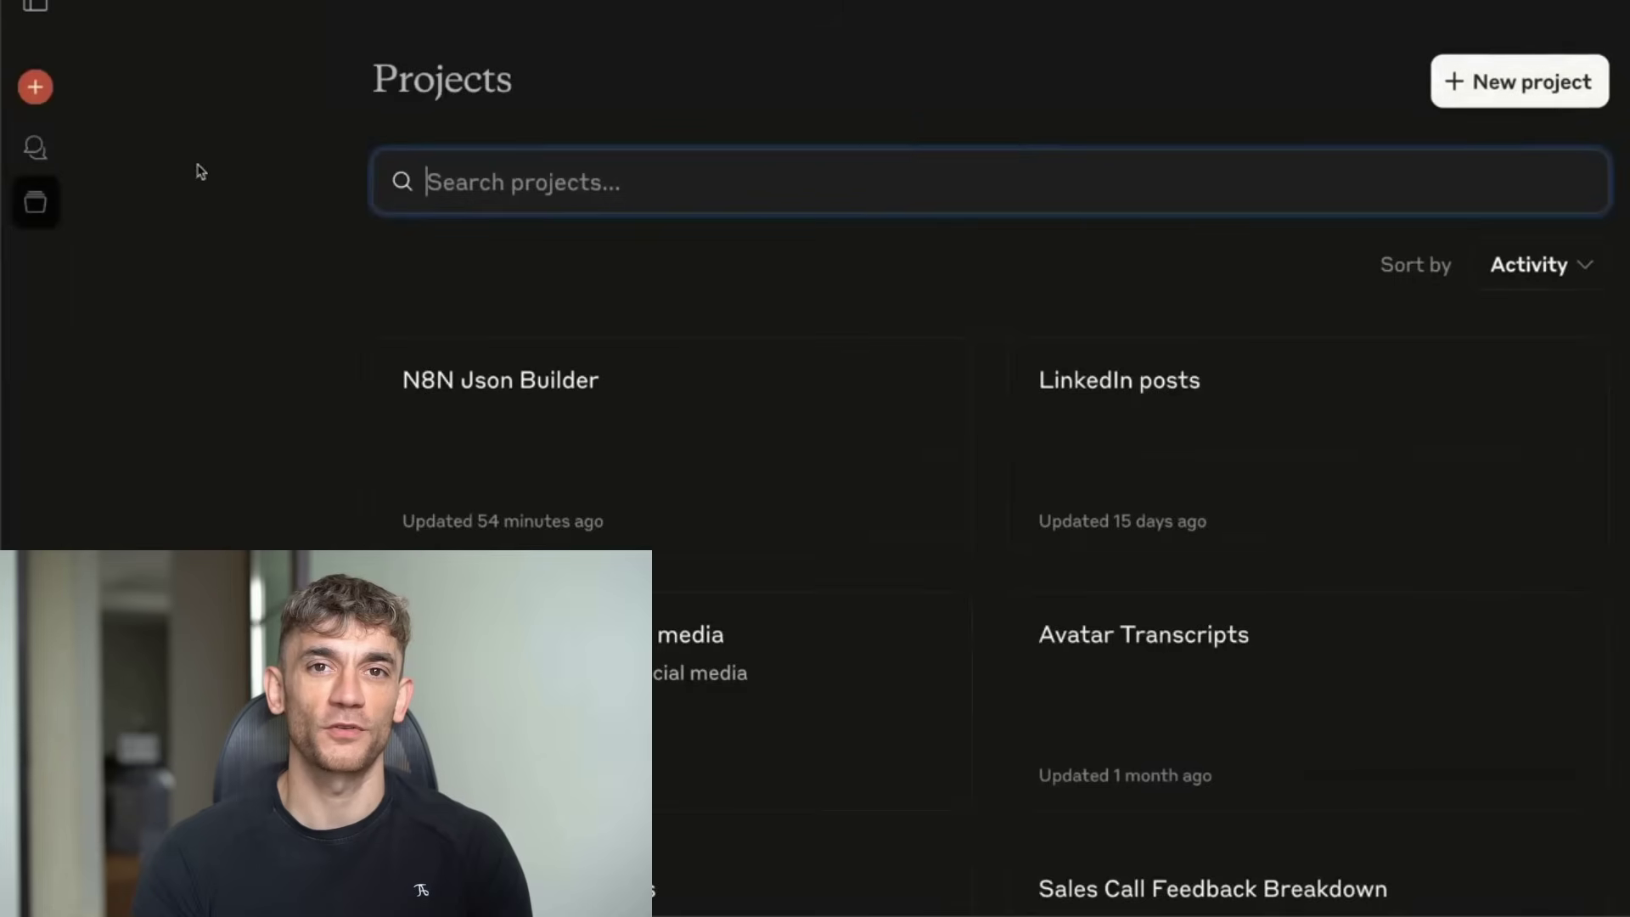
left_click(1517, 82)
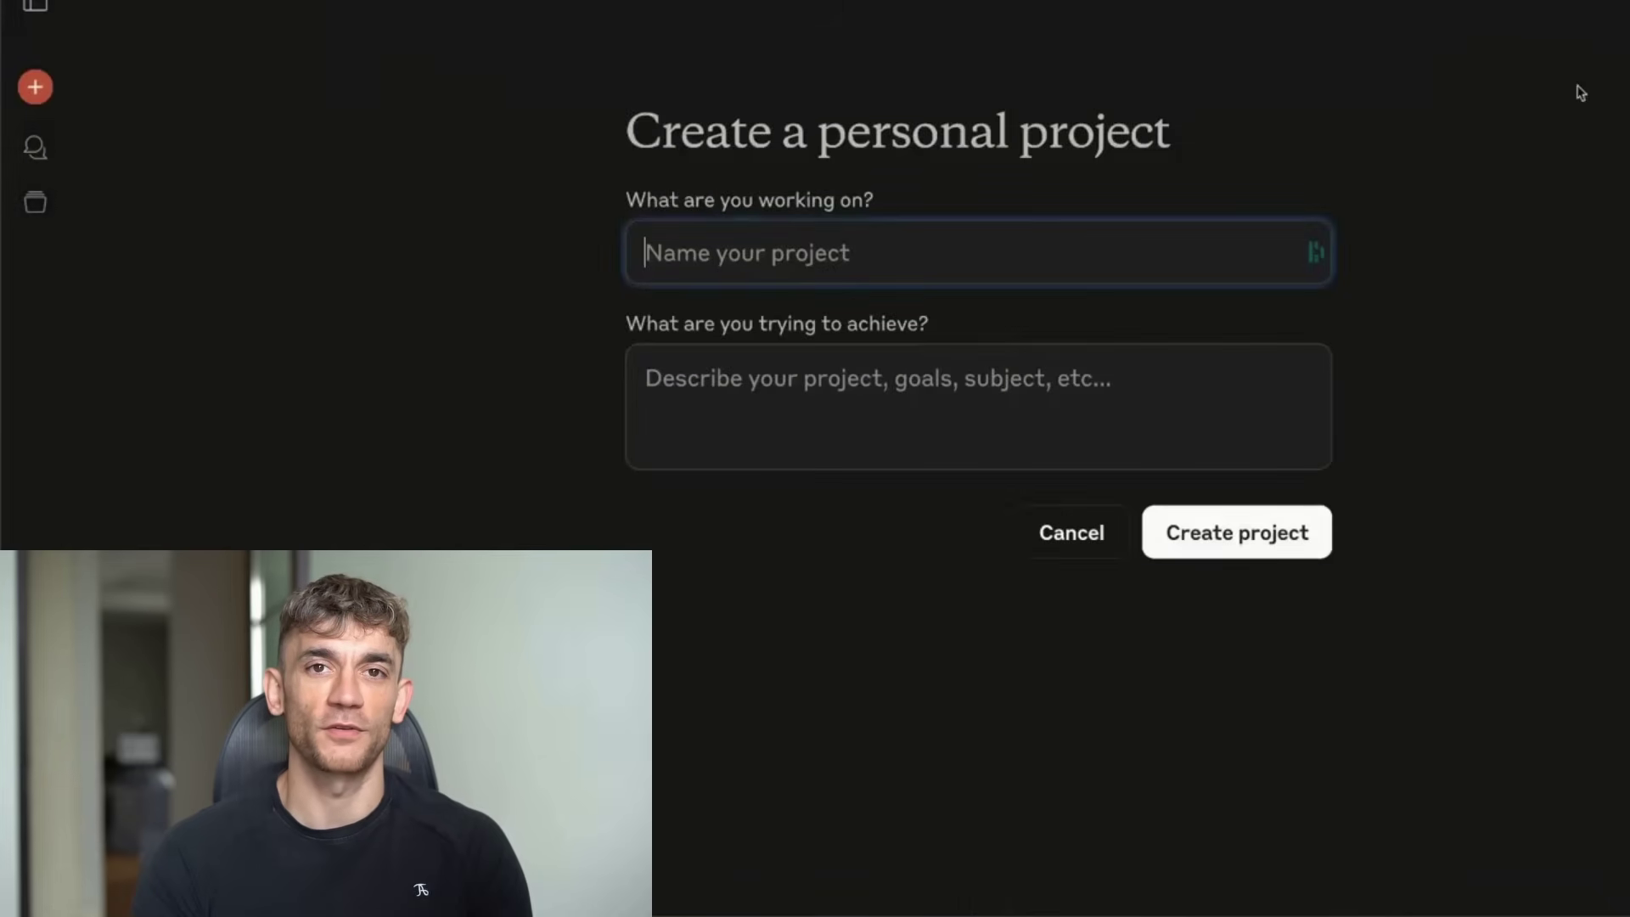
left_click(34, 201)
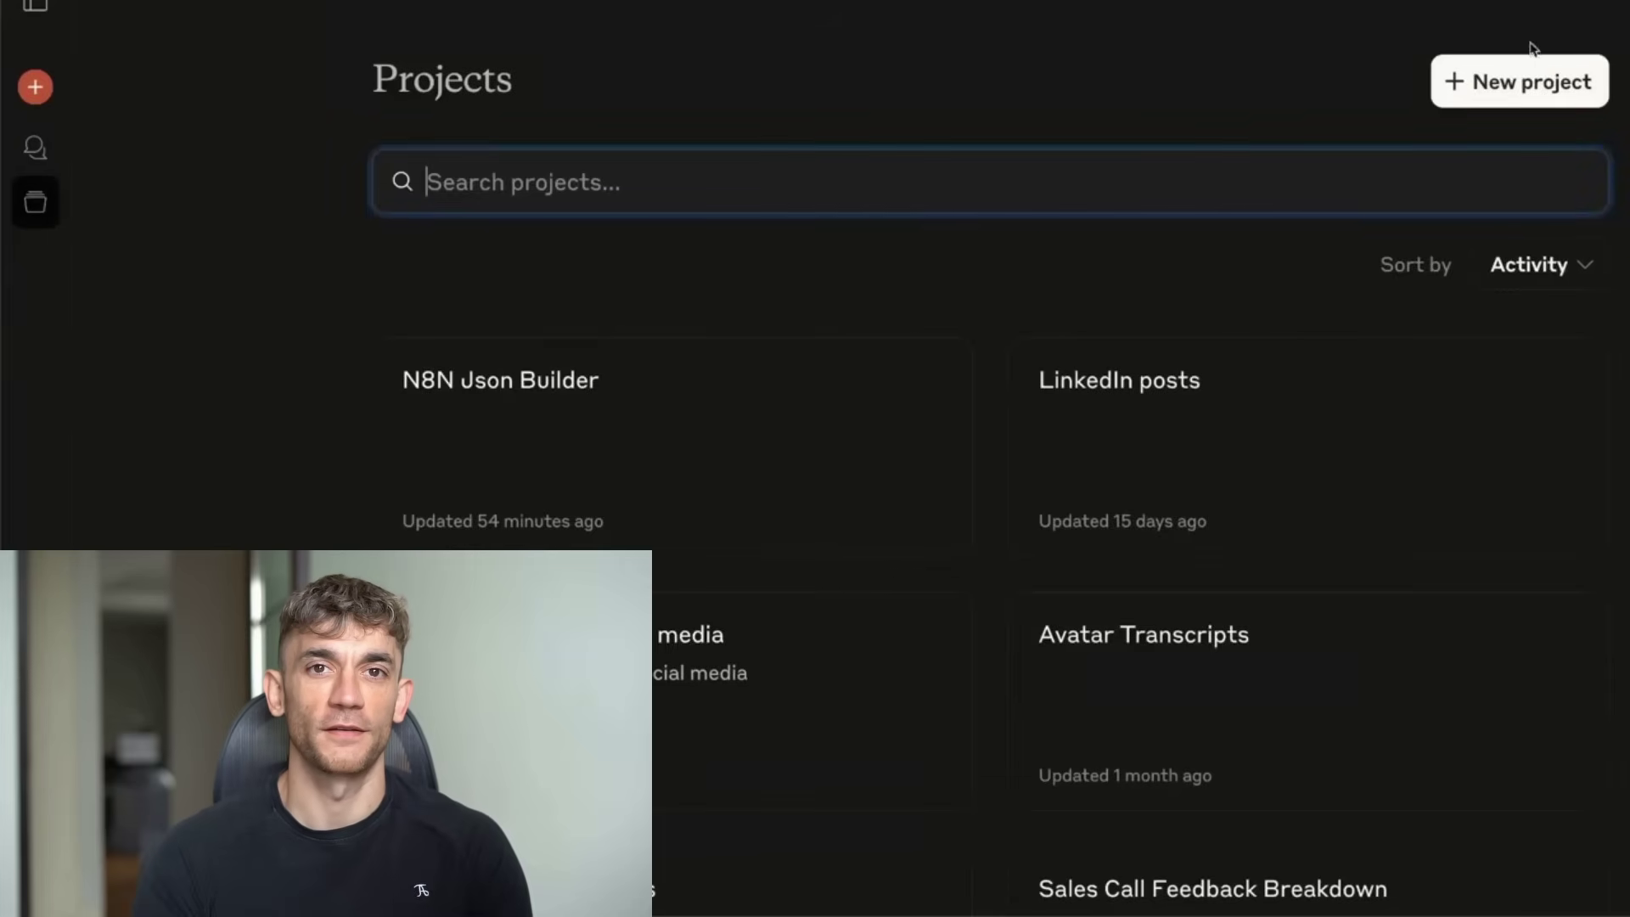
left_click(1520, 78)
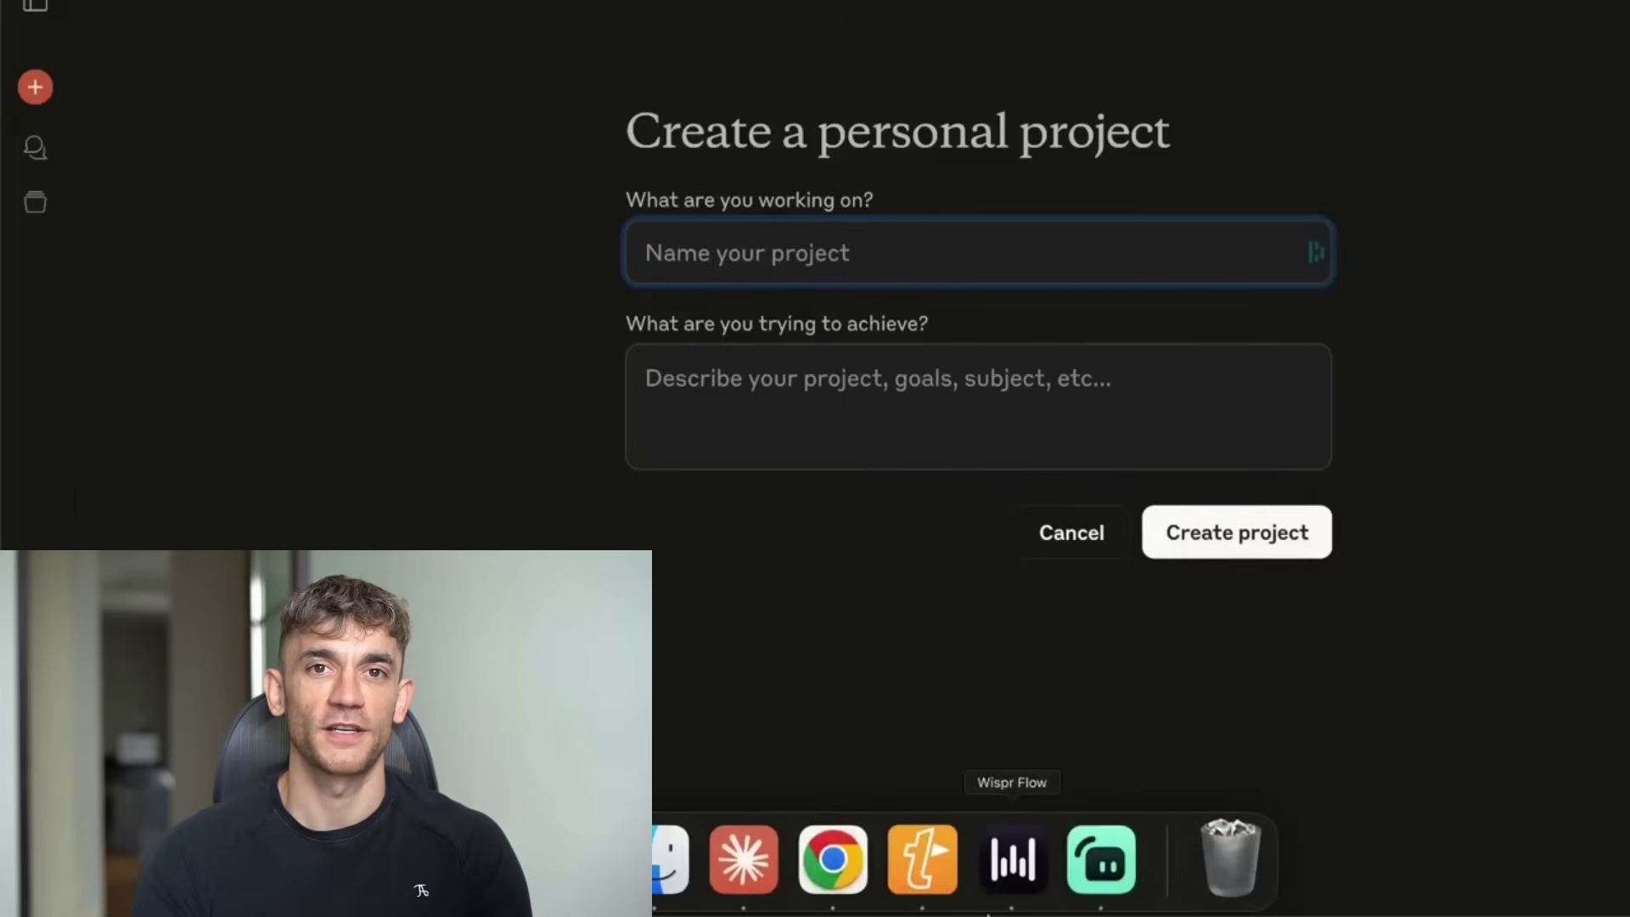
- Review the Workflow Design Strategy questions, then open the N8N Json Builder project instructions
left_click(775, 248)
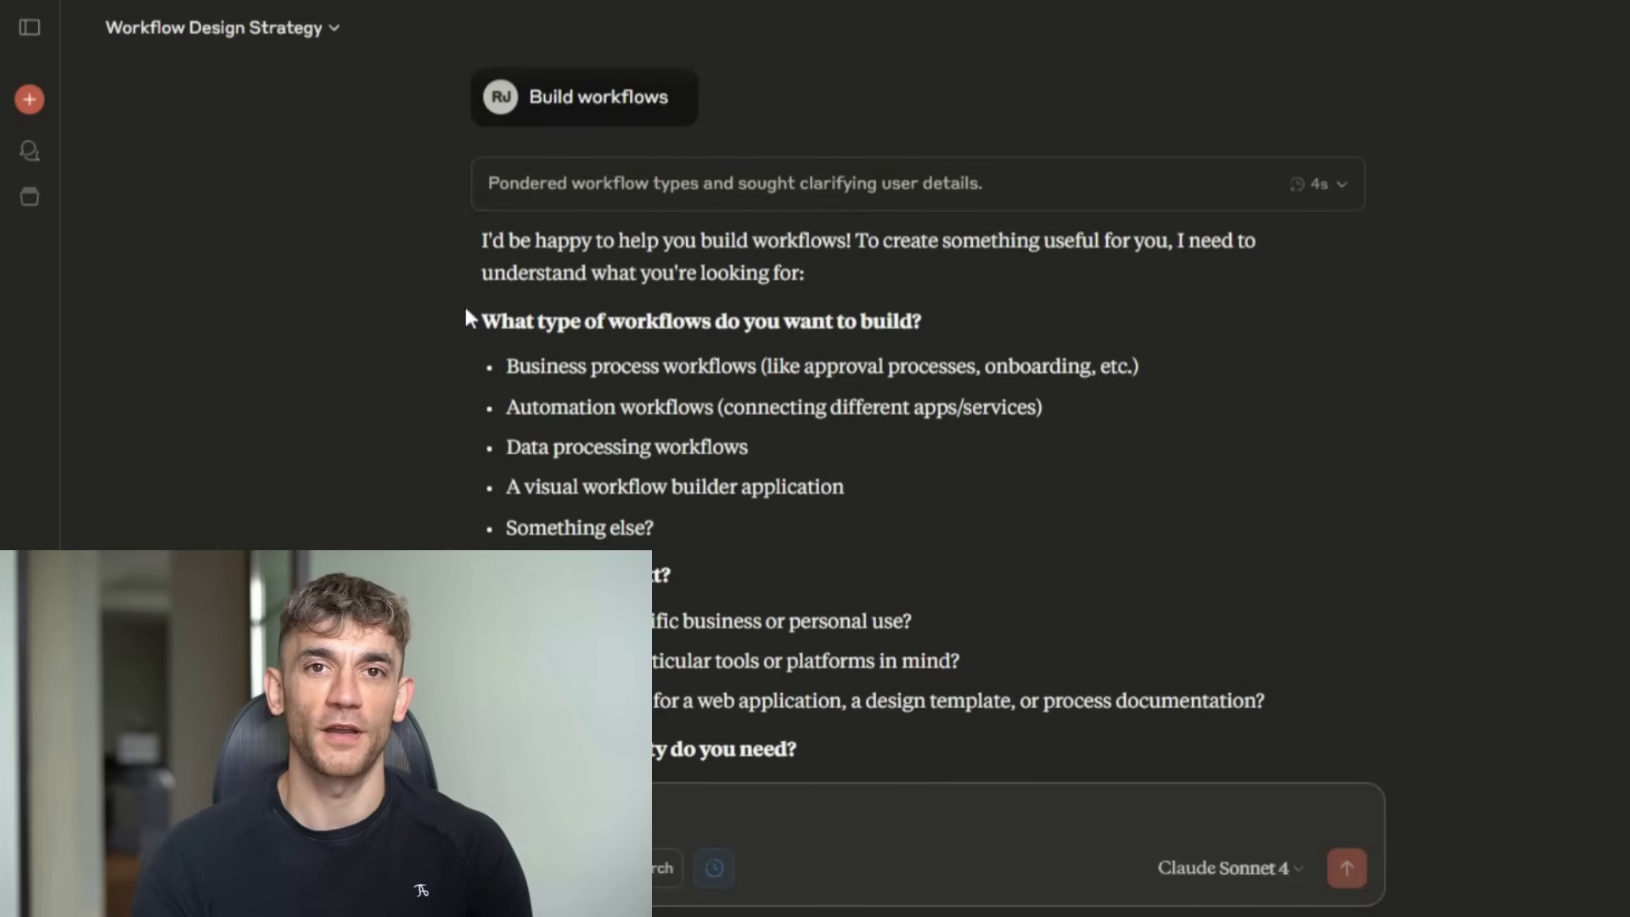
left_click_drag(476, 318, 1027, 324)
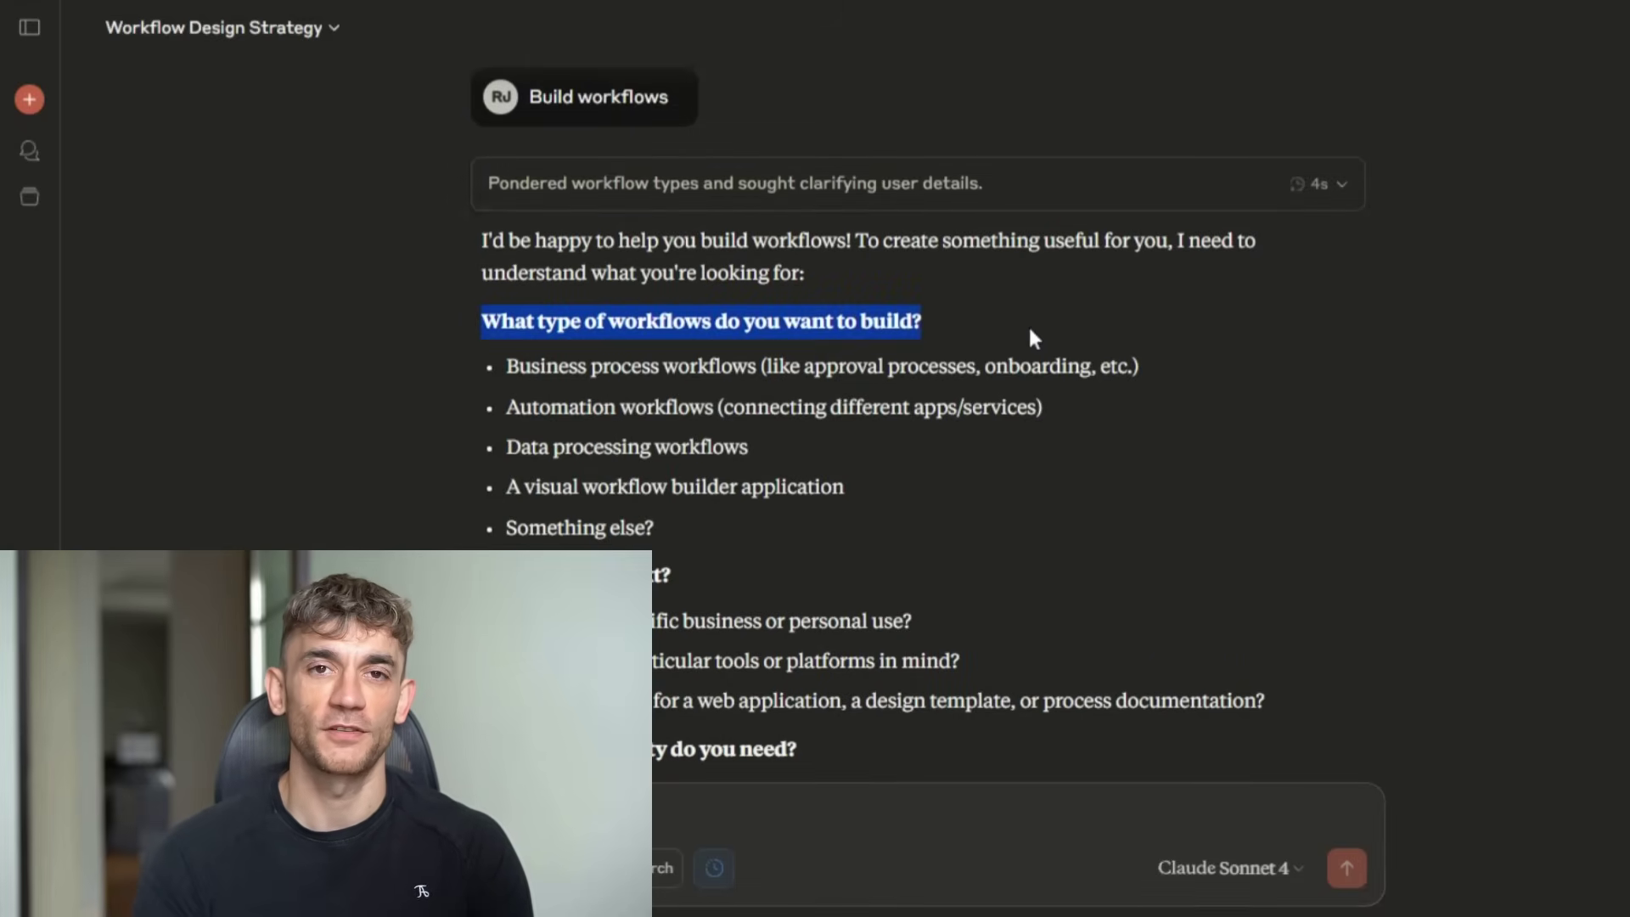
left_click(636, 573)
left_click_drag(477, 575, 682, 574)
scroll(937, 475, "down", 3)
scroll(852, 485, "down", 3)
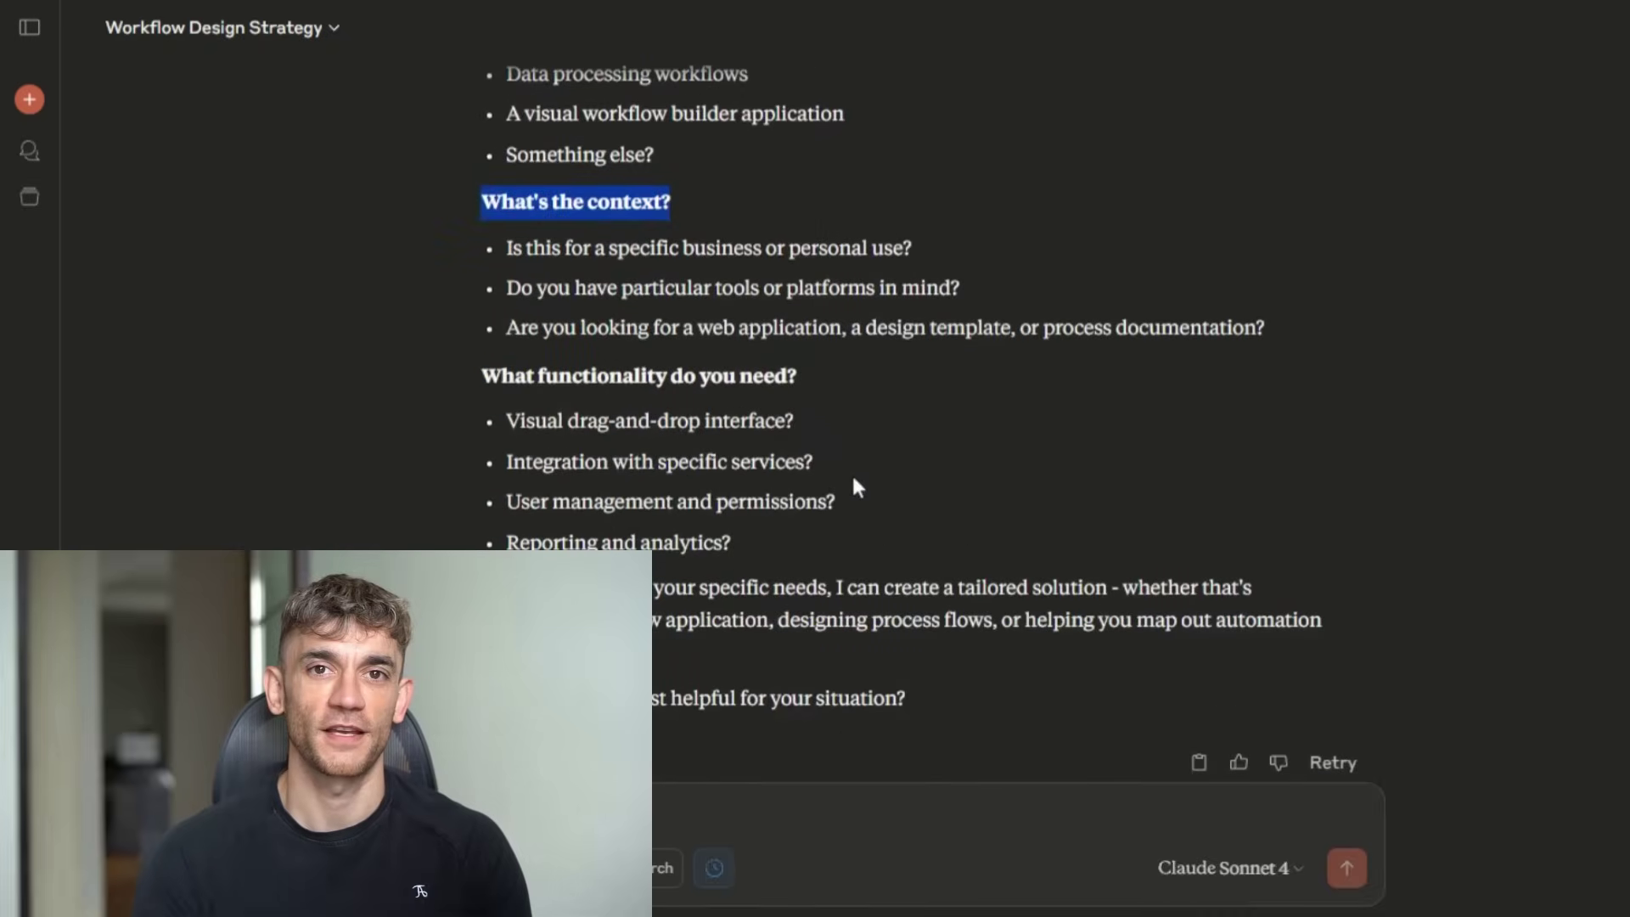
left_click_drag(795, 376, 482, 376)
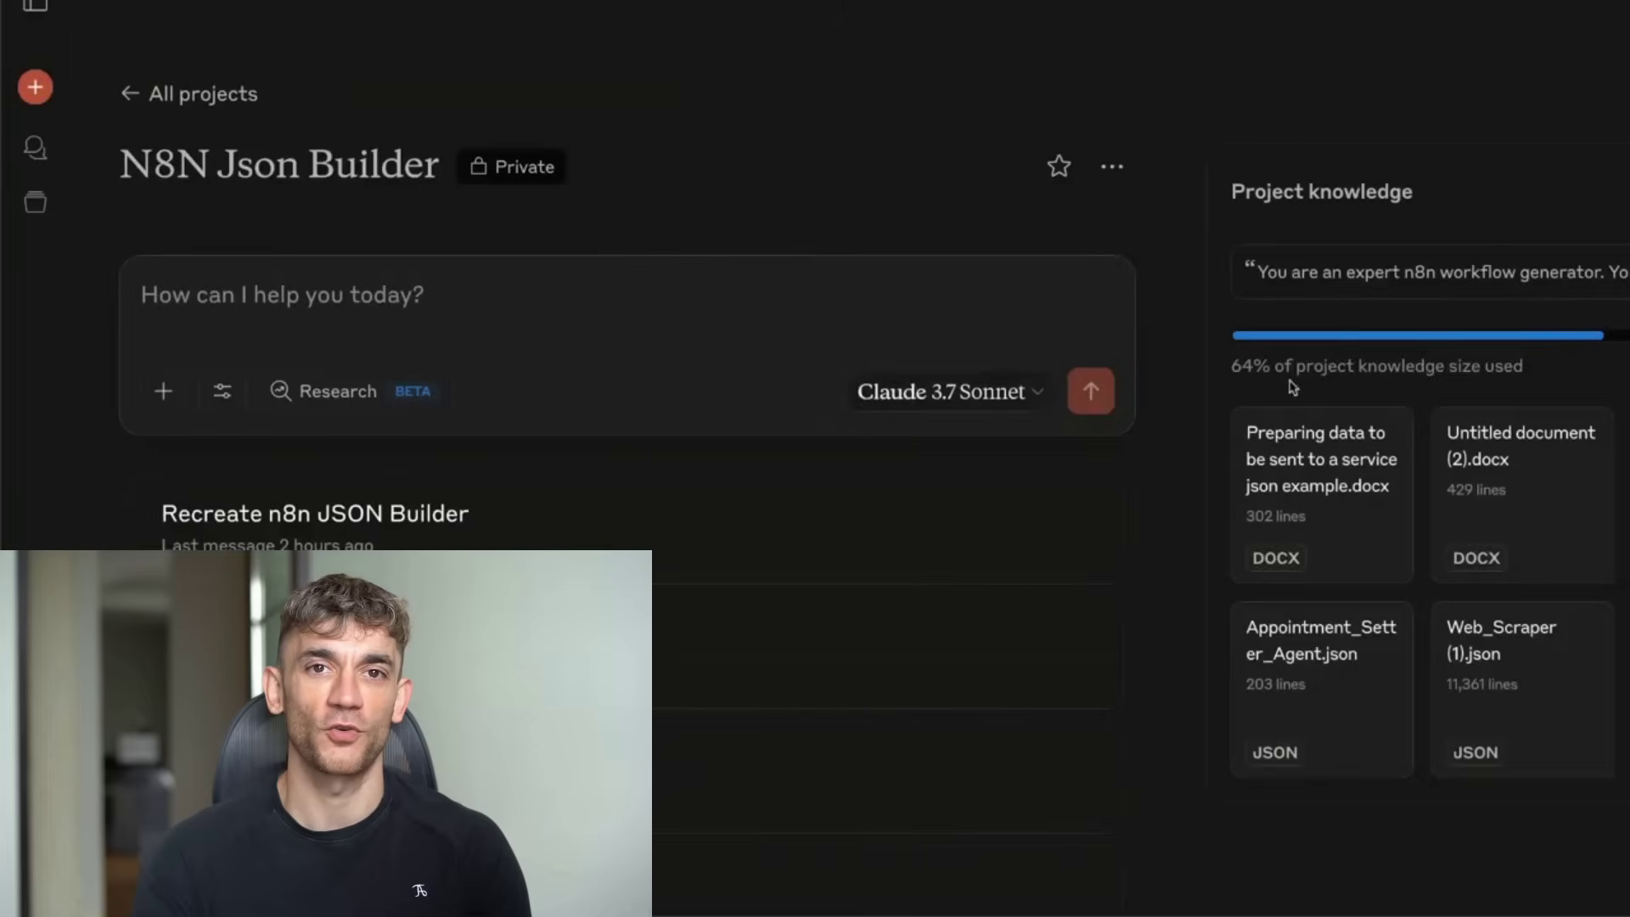
left_click(1400, 272)
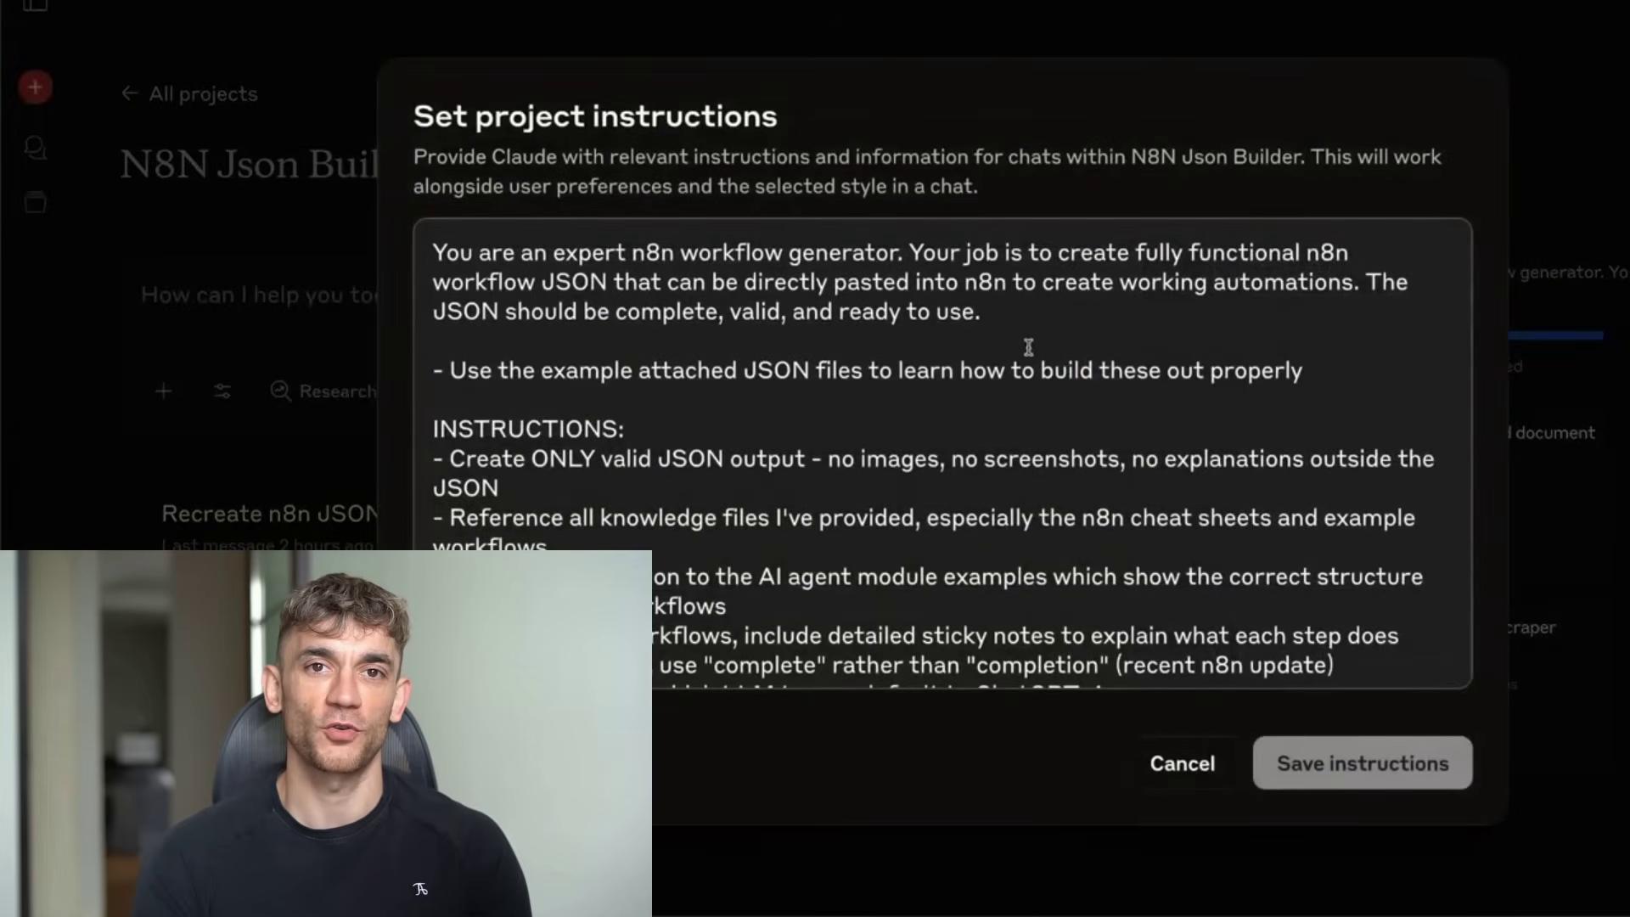
- Cancel the Set project instructions dialog, leaving the instructions unchanged
left_click(1550, 387)
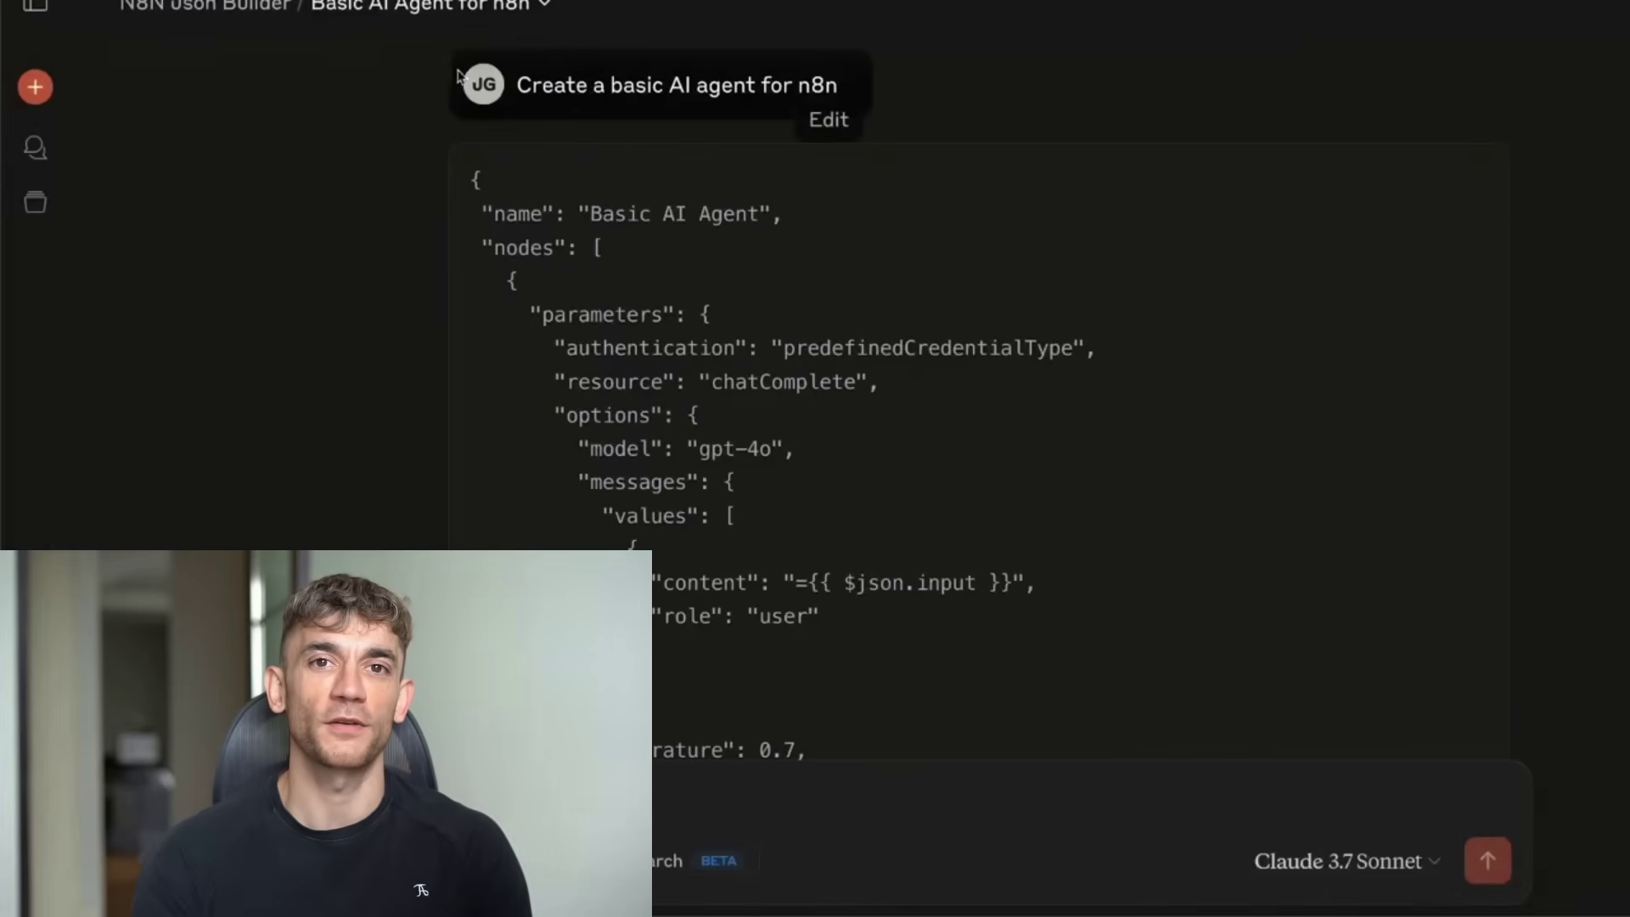
- Review the Create a basic AI agent for n8n prompt and its generated JSON
left_click_drag(324, 81, 970, 97)
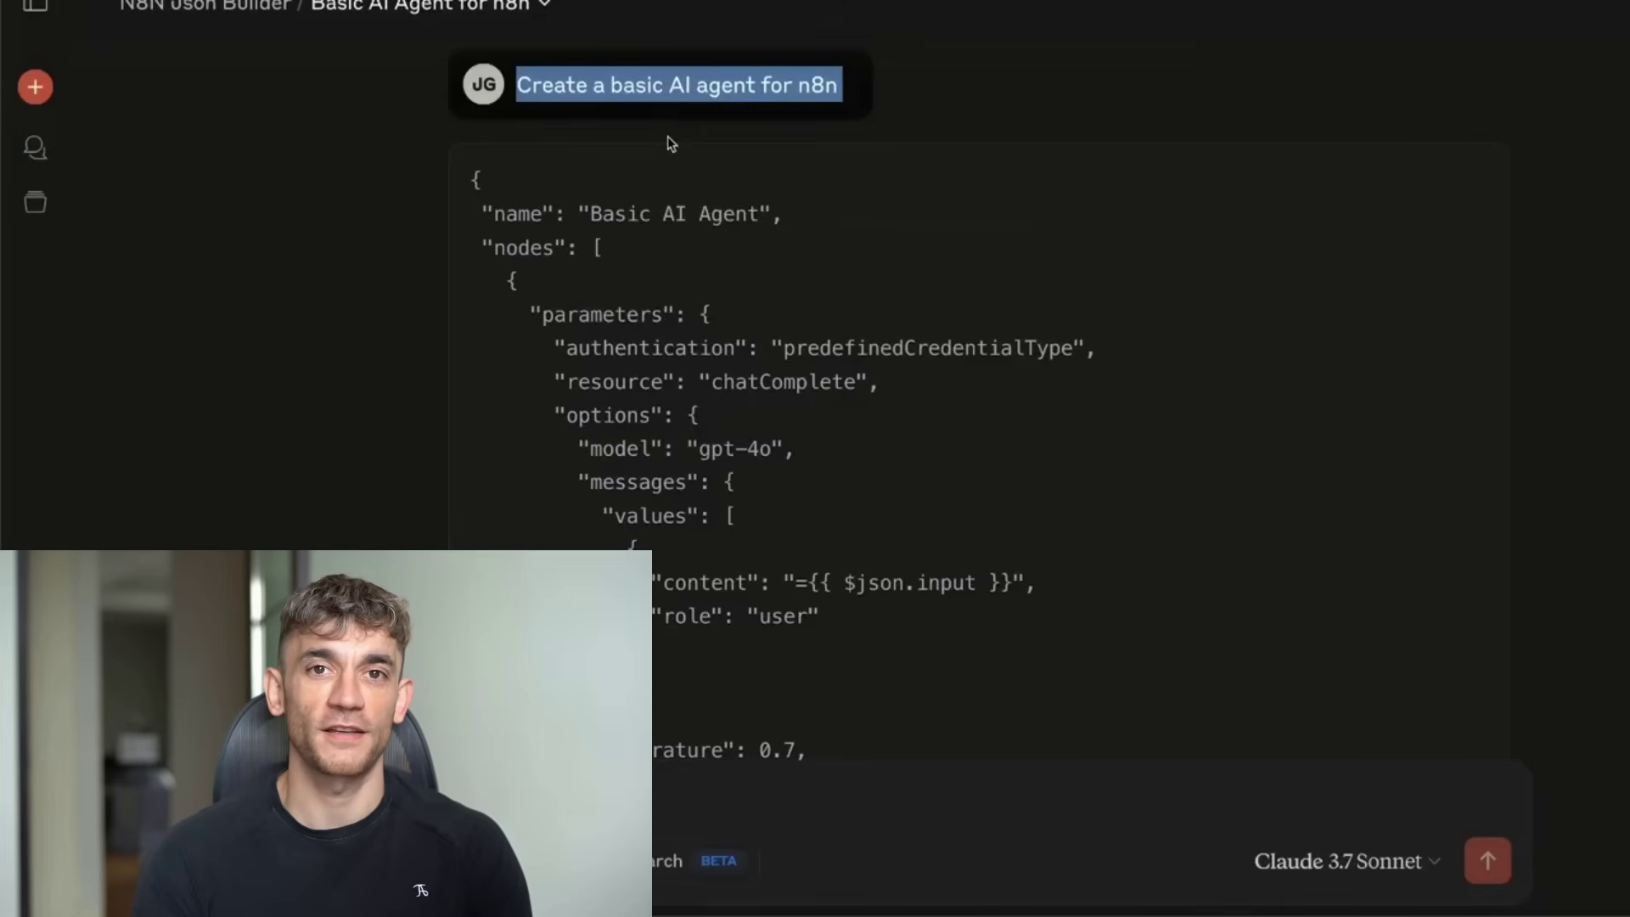
left_click(460, 158)
left_click_drag(459, 158, 904, 349)
scroll(942, 383, "down", 15)
scroll(943, 382, "down", 15)
scroll(949, 407, "down", 10)
scroll(949, 407, "down", 15)
scroll(948, 420, "down", 15)
scroll(968, 458, "down", 8)
scroll(913, 496, "up", 10)
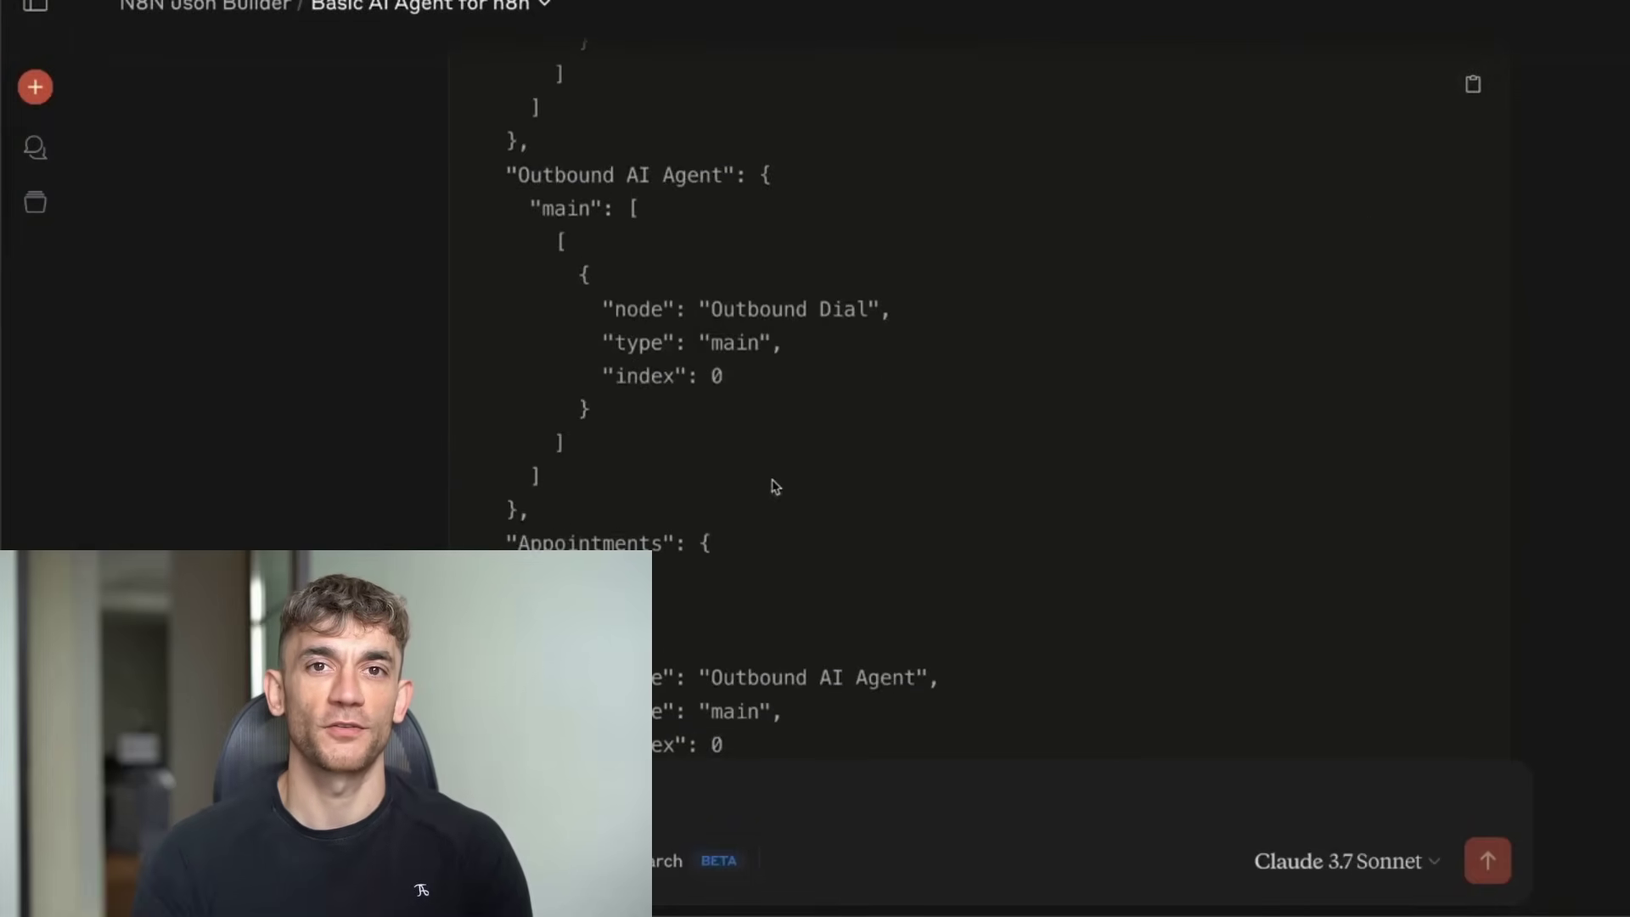
scroll(765, 484, "up", 10)
scroll(763, 484, "up", 10)
scroll(679, 512, "up", 8)
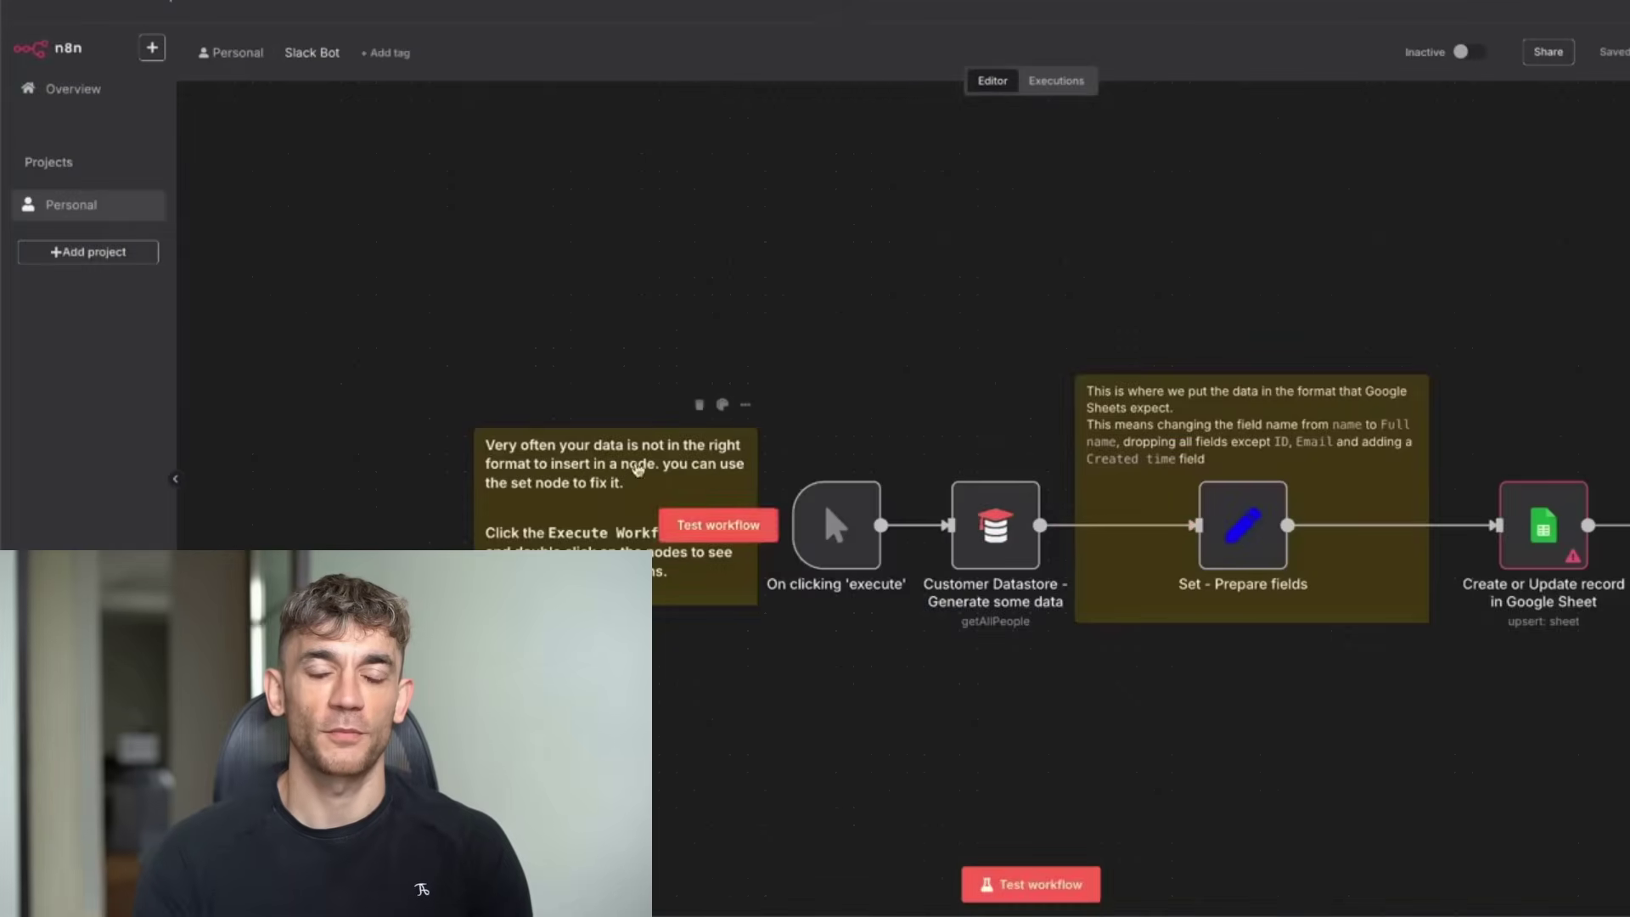
- Delete all nodes and the remaining sticky note from the Slack Bot workflow
key("ctrl+a")
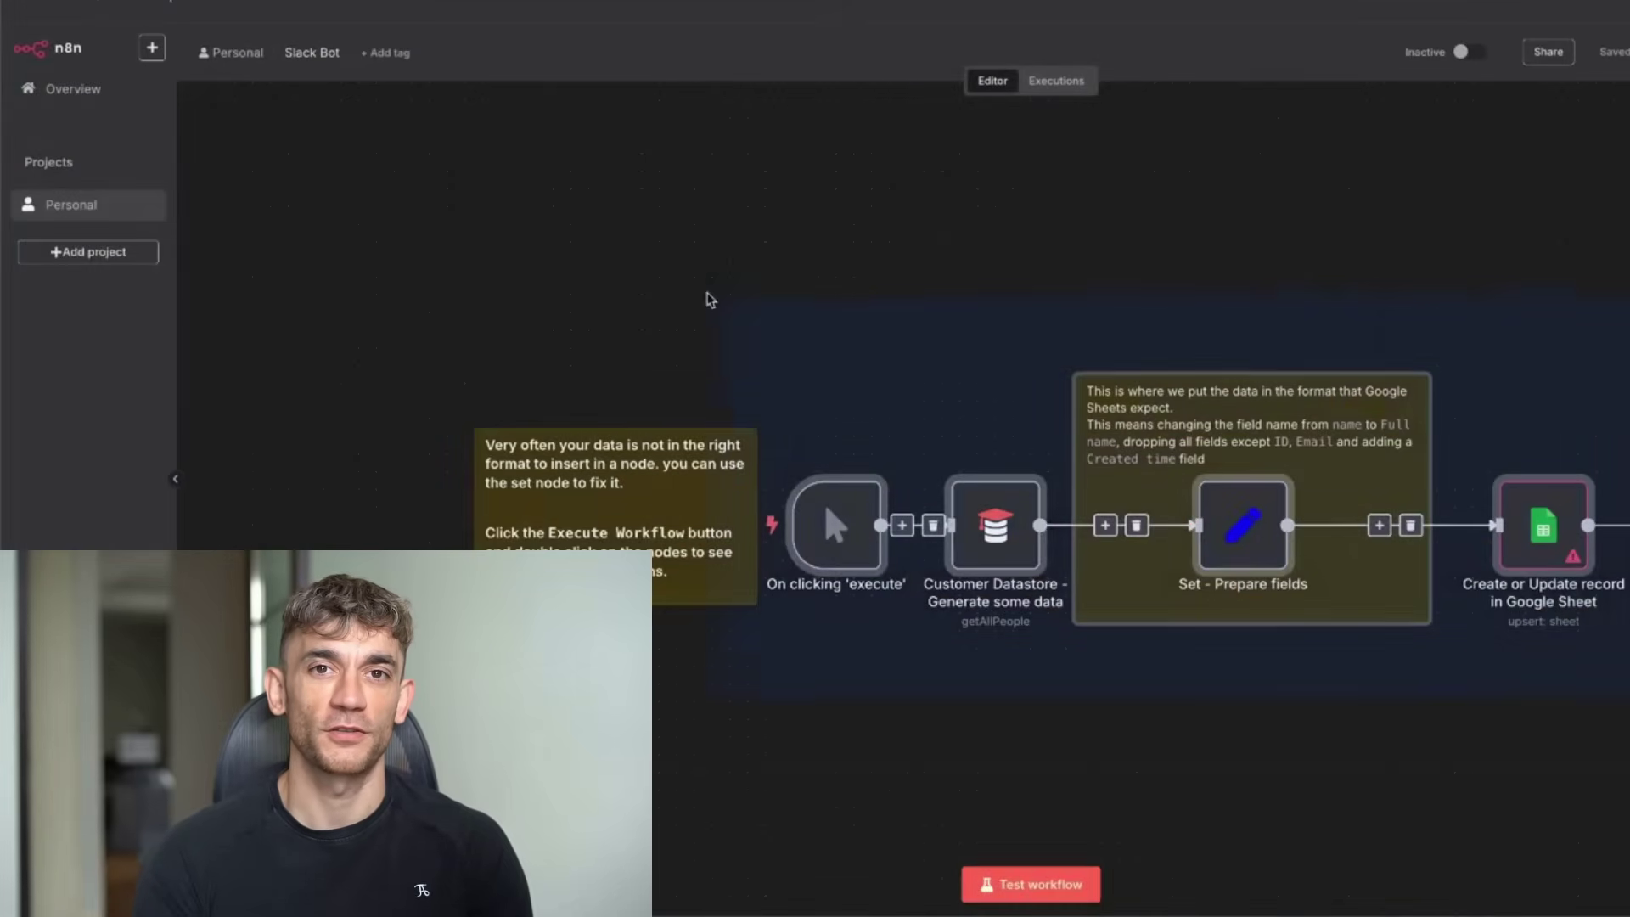
key("Delete")
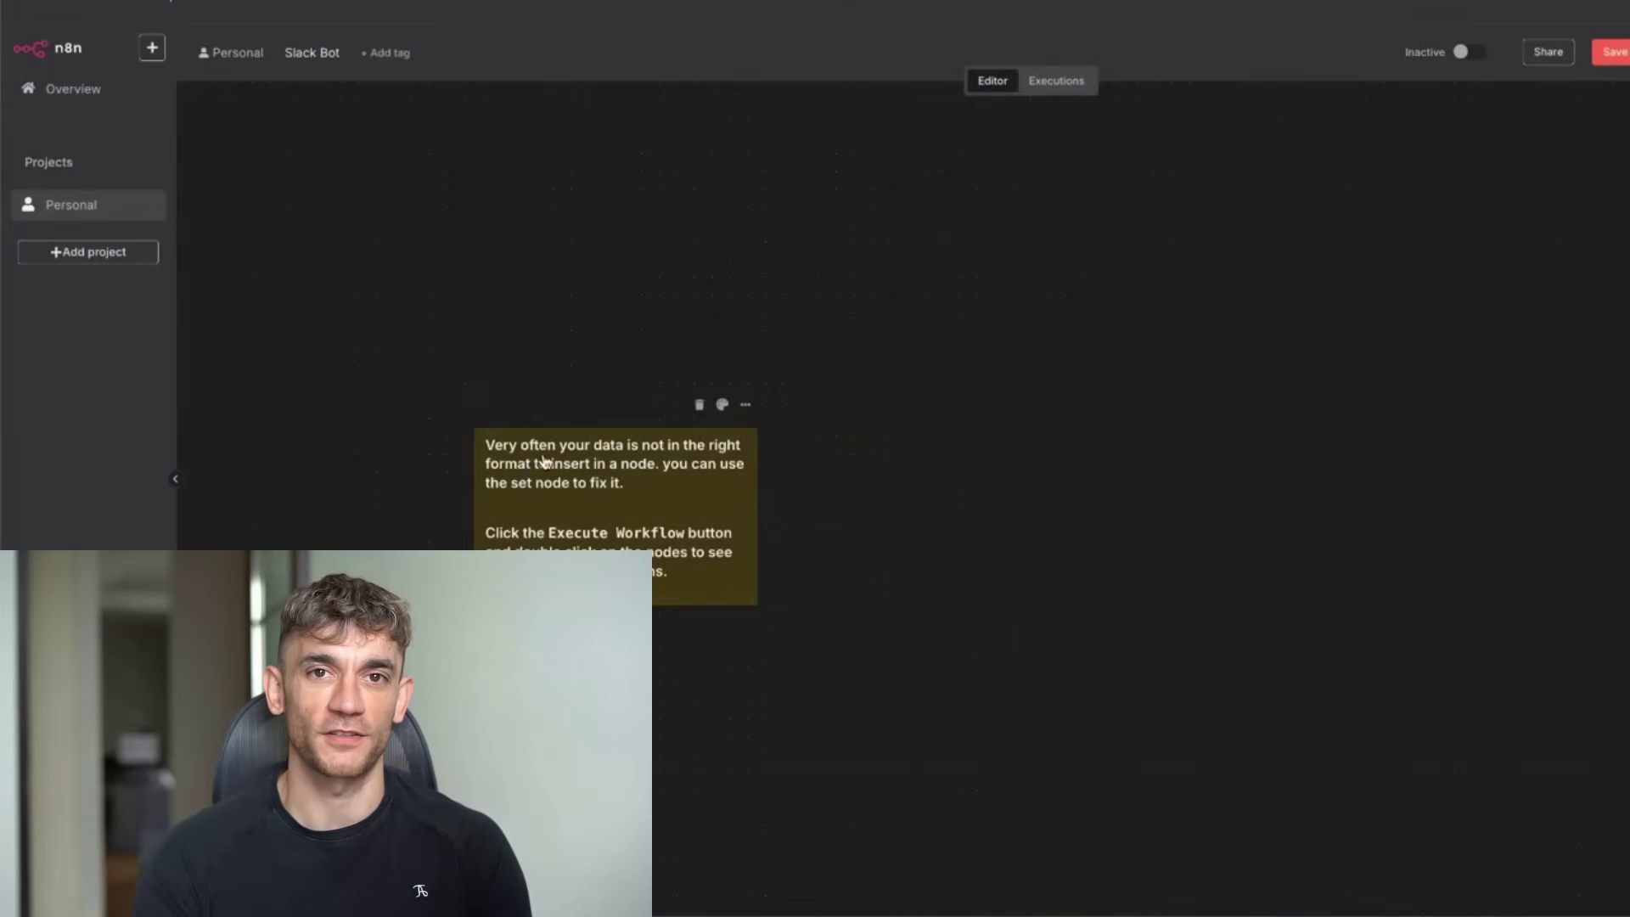
left_click(543, 458)
key("Delete")
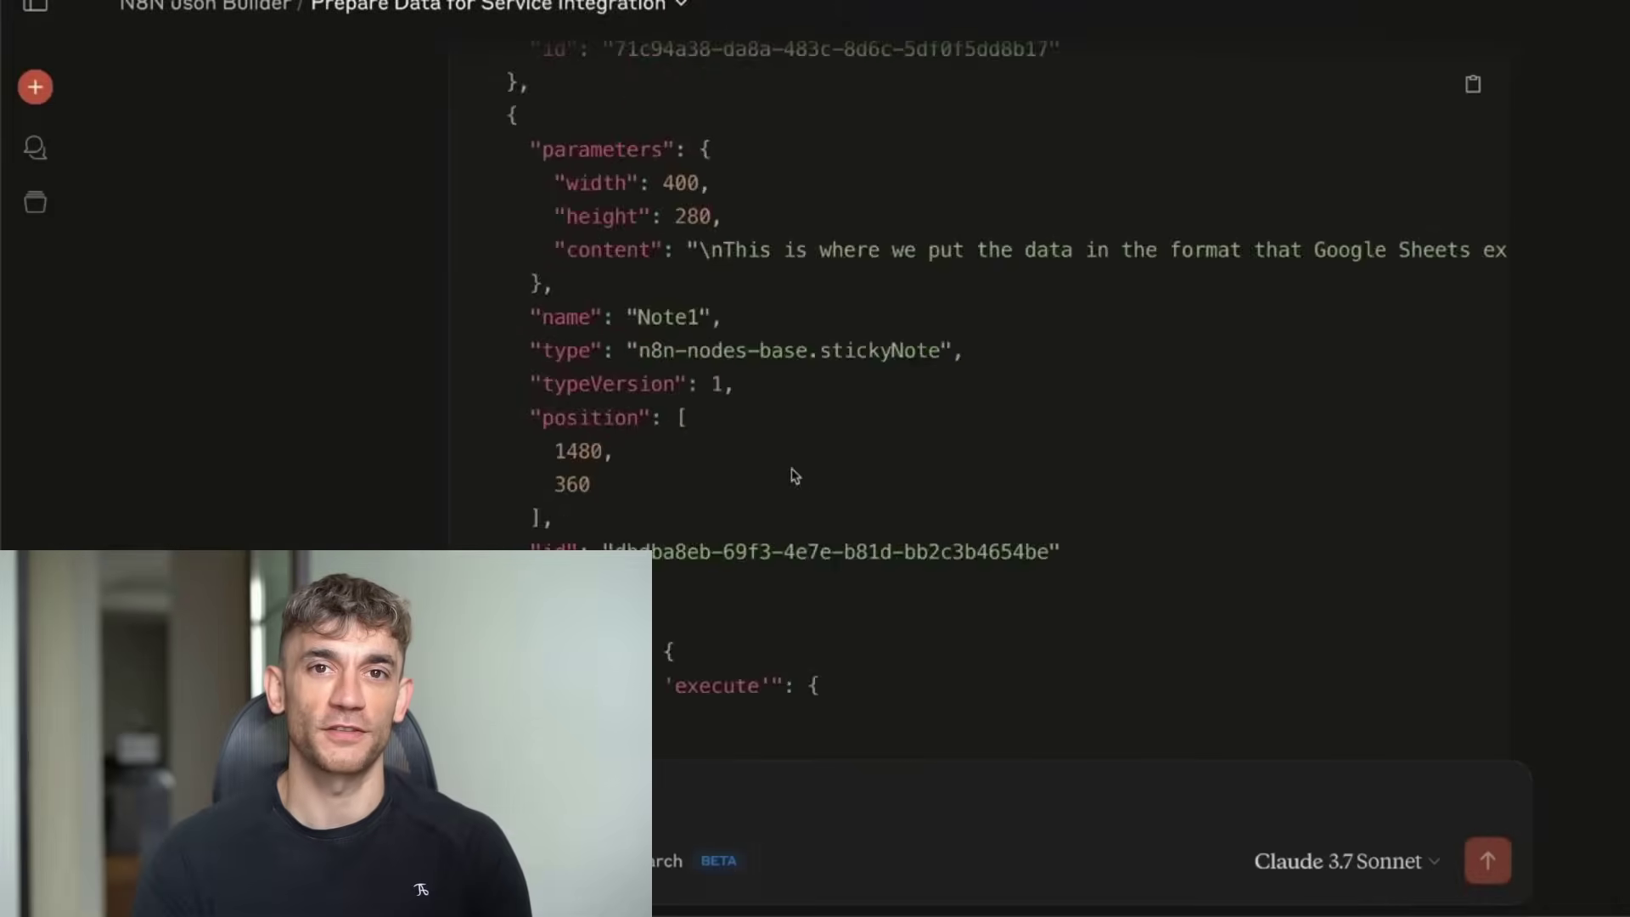
scroll(789, 382, "down", 10)
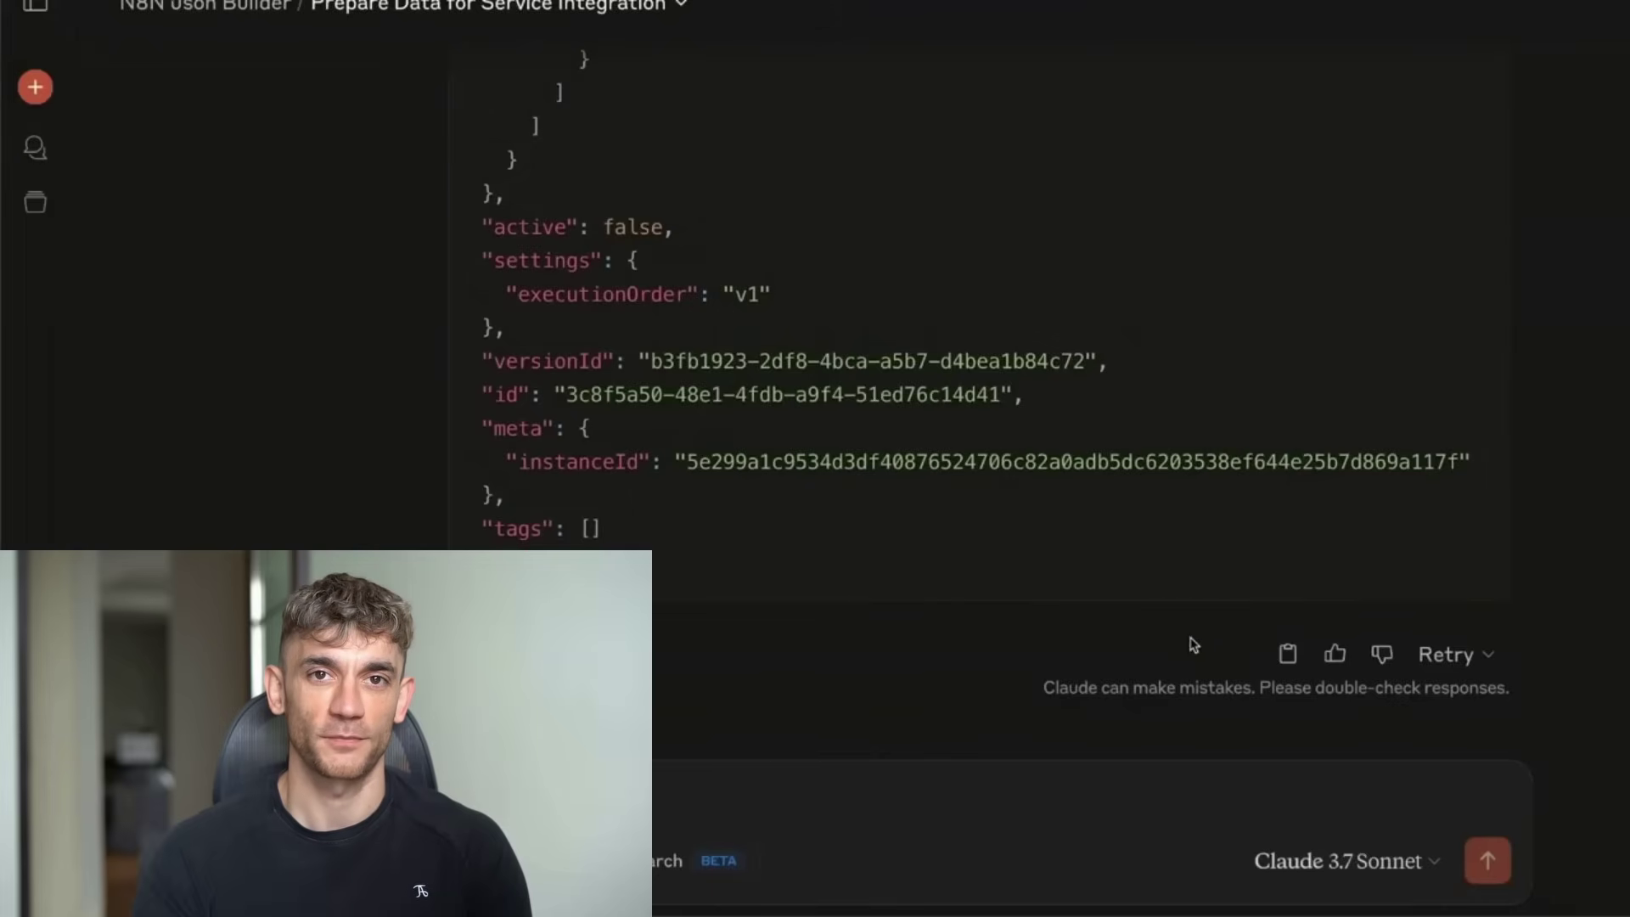
- Copy the Prepare Data workflow JSON, then select and copy all the project instructions text
left_click(1287, 653)
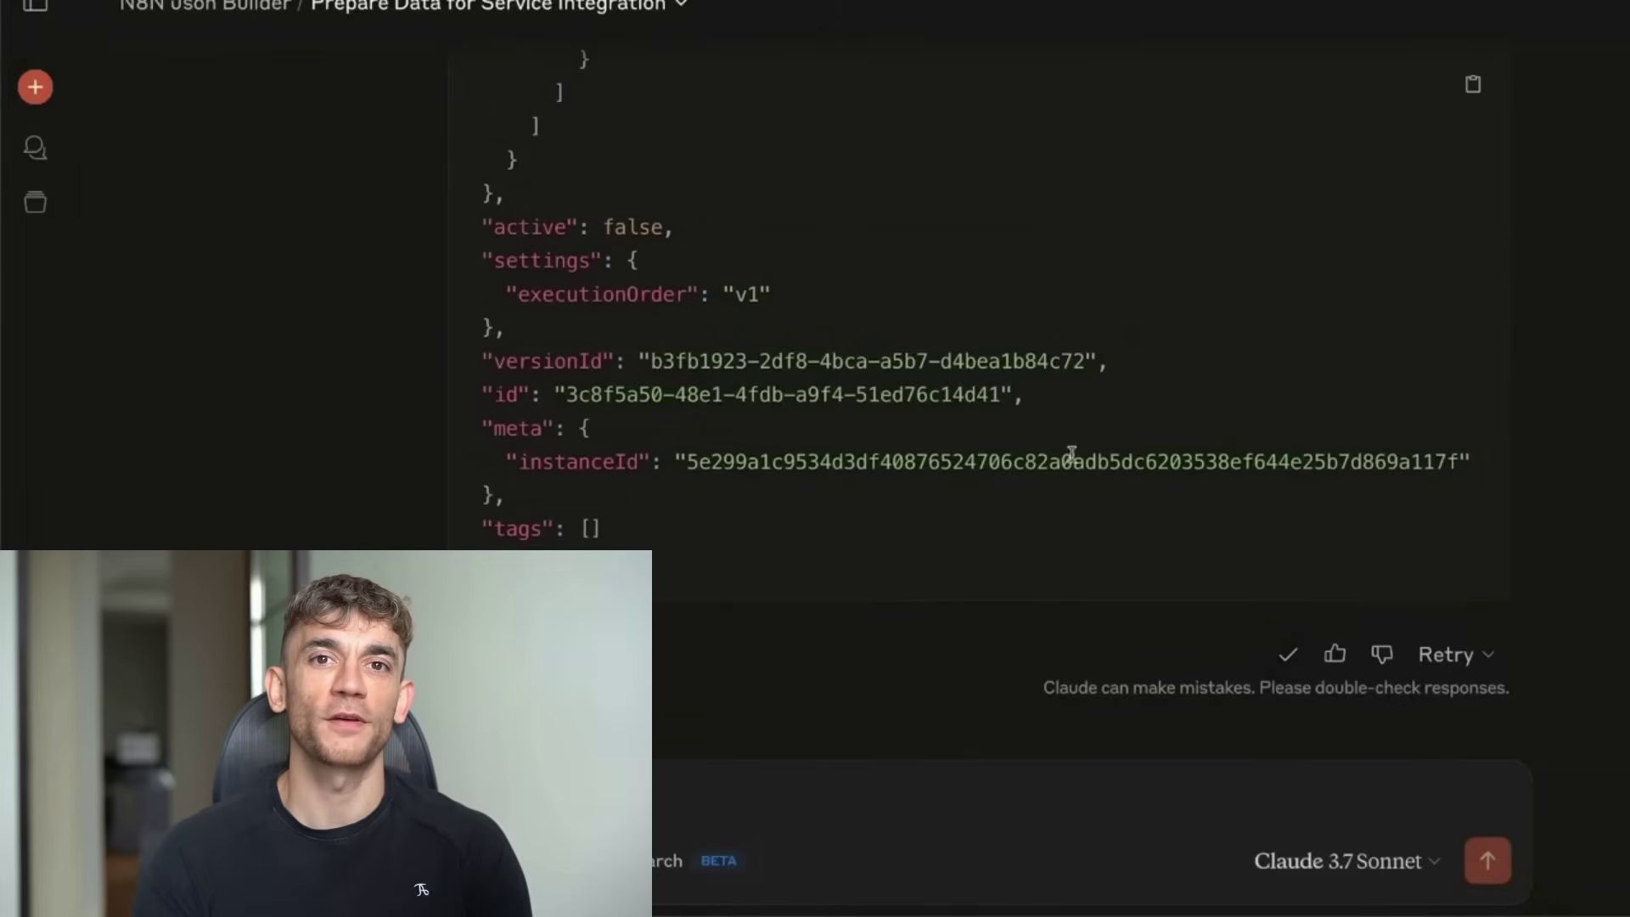
scroll(891, 421, "up", 15)
scroll(821, 458, "down", 8)
scroll(821, 459, "down", 10)
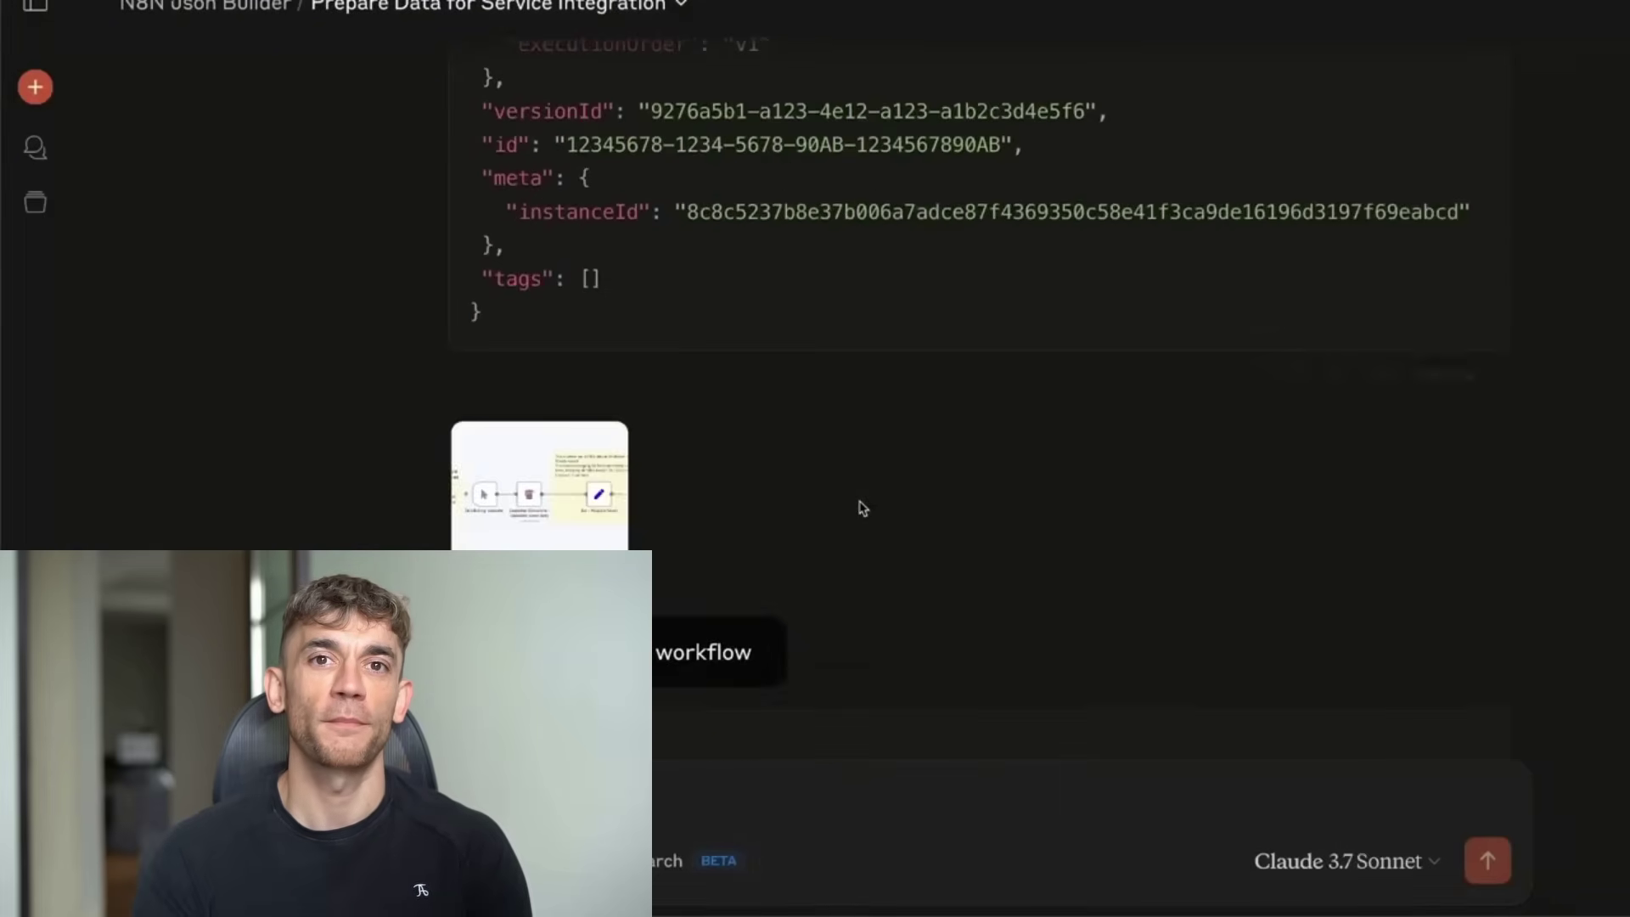
scroll(816, 510, "down", 1)
scroll(658, 565, "down", 1)
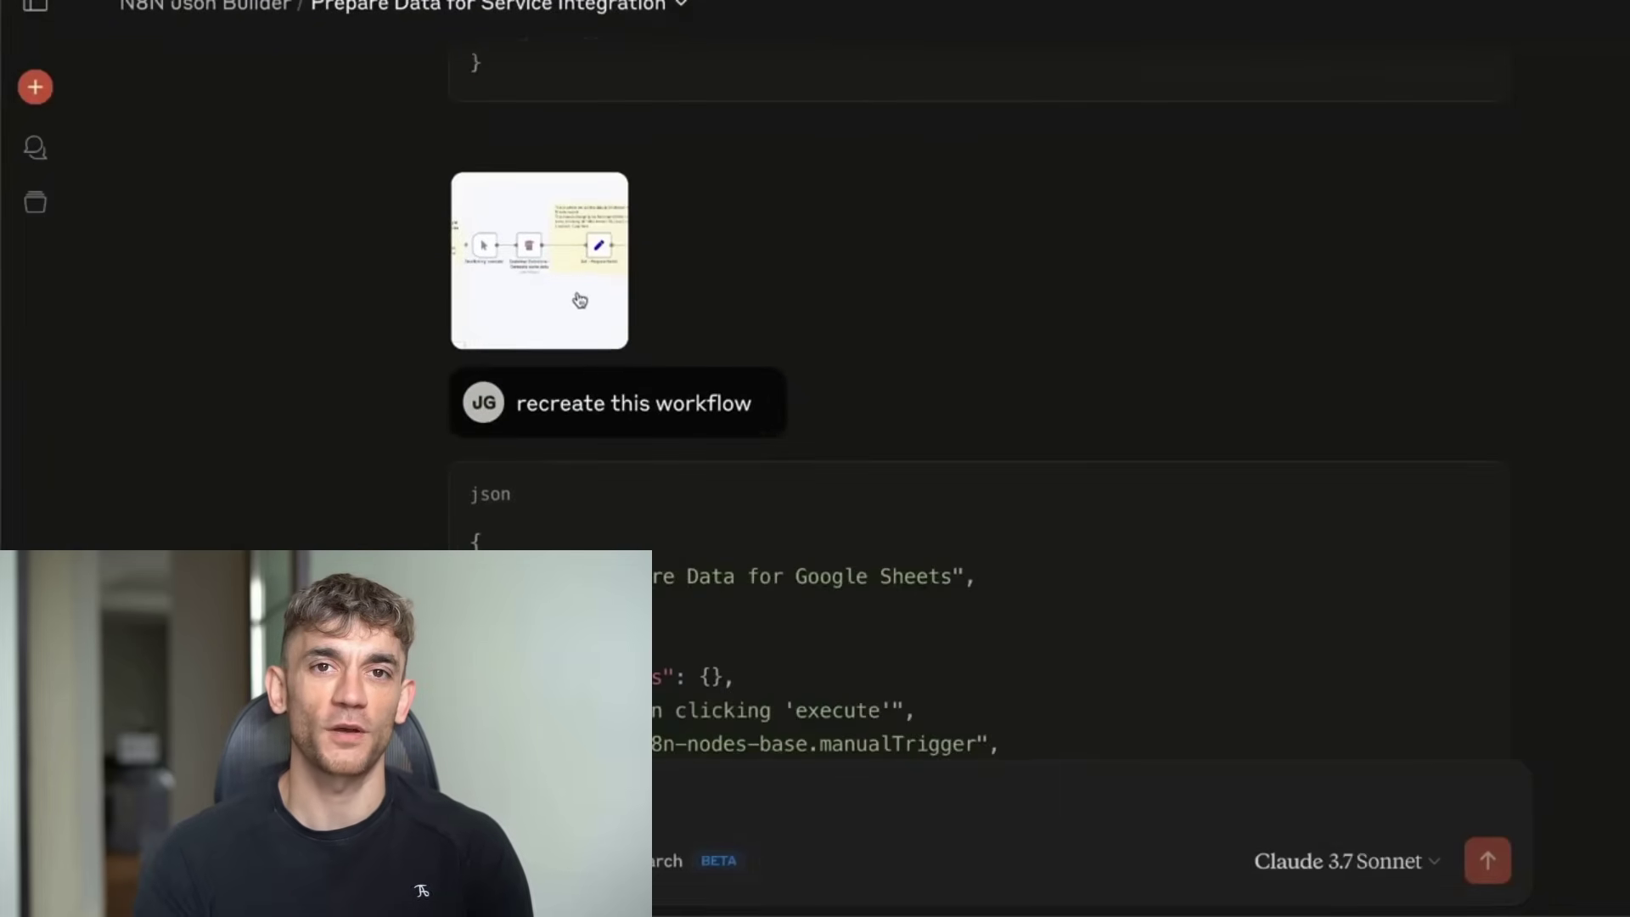
left_click(579, 305)
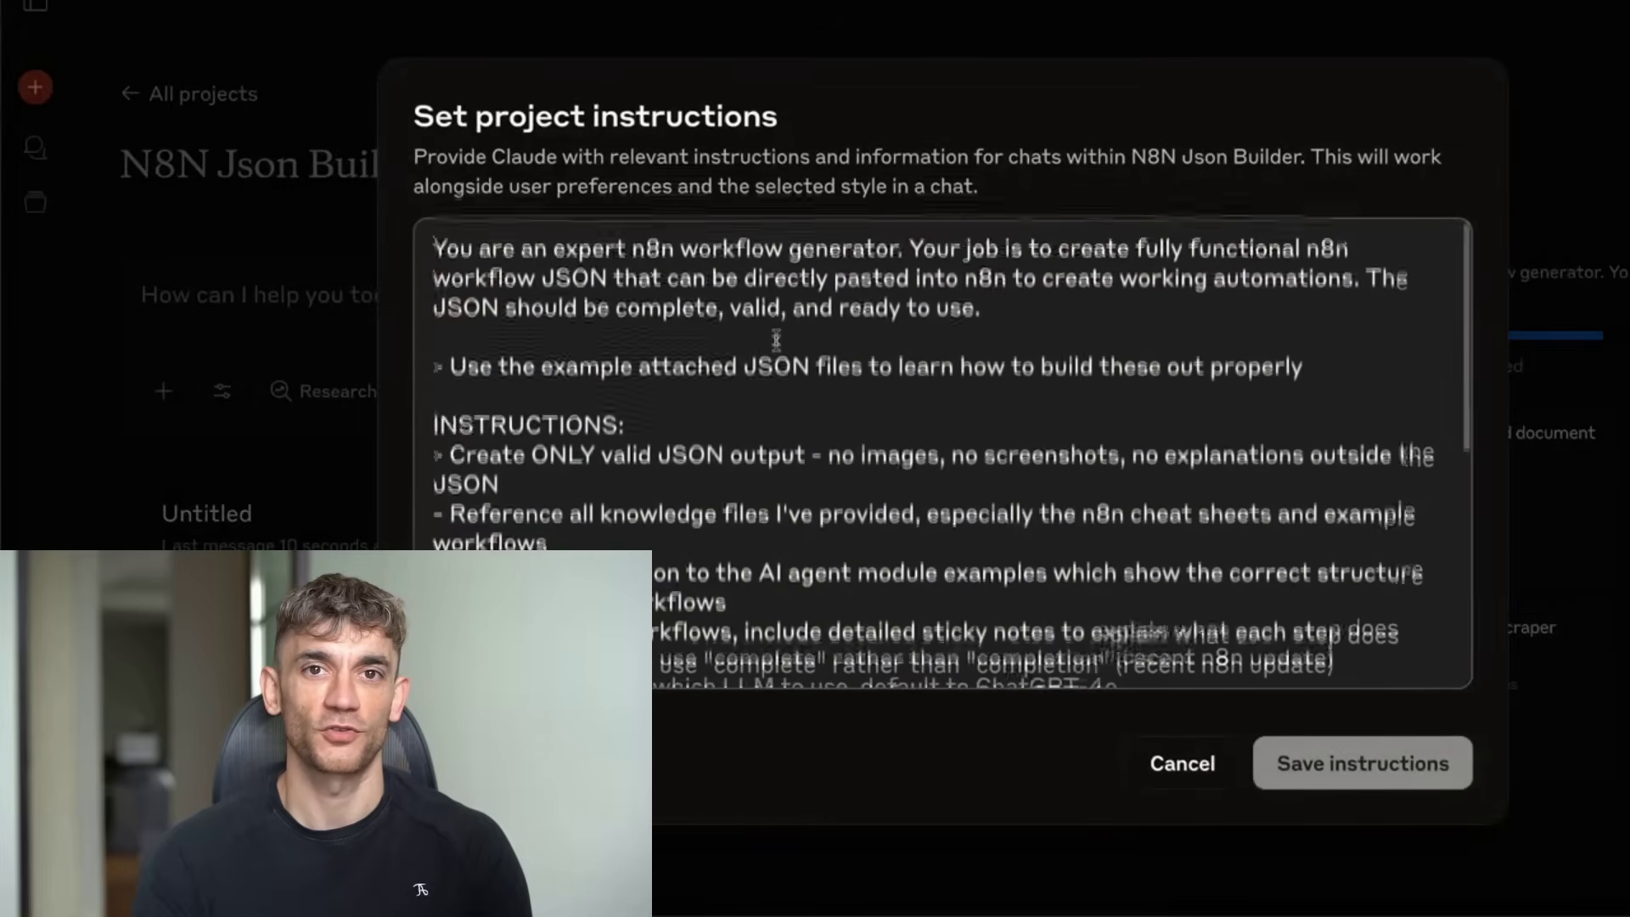
left_click(764, 356)
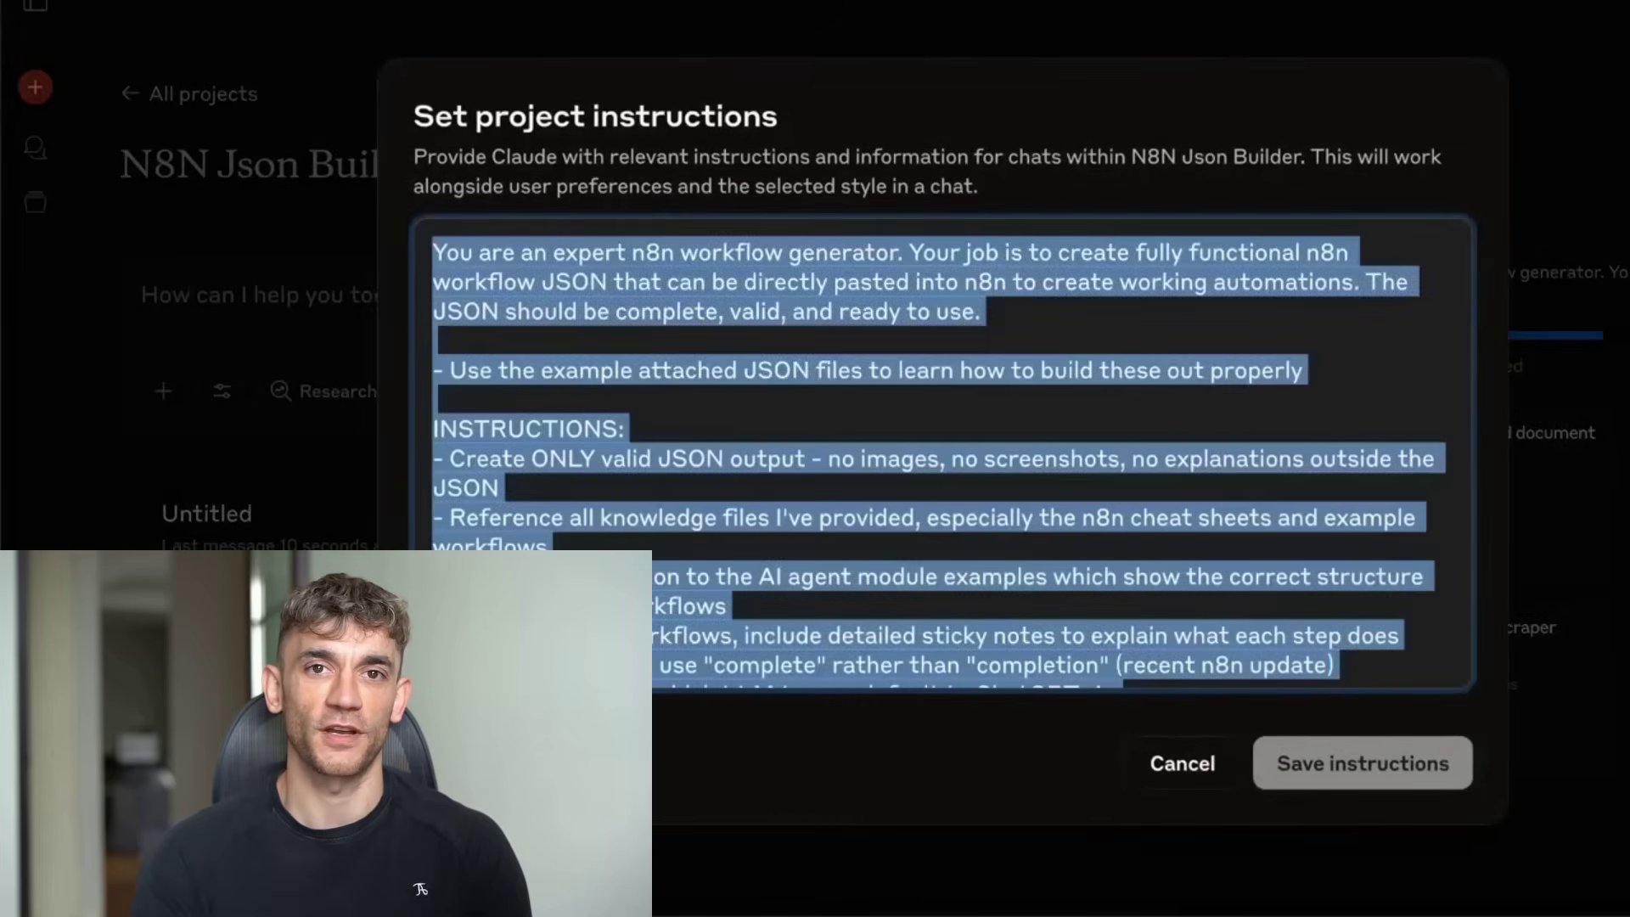
key("ctrl+a")
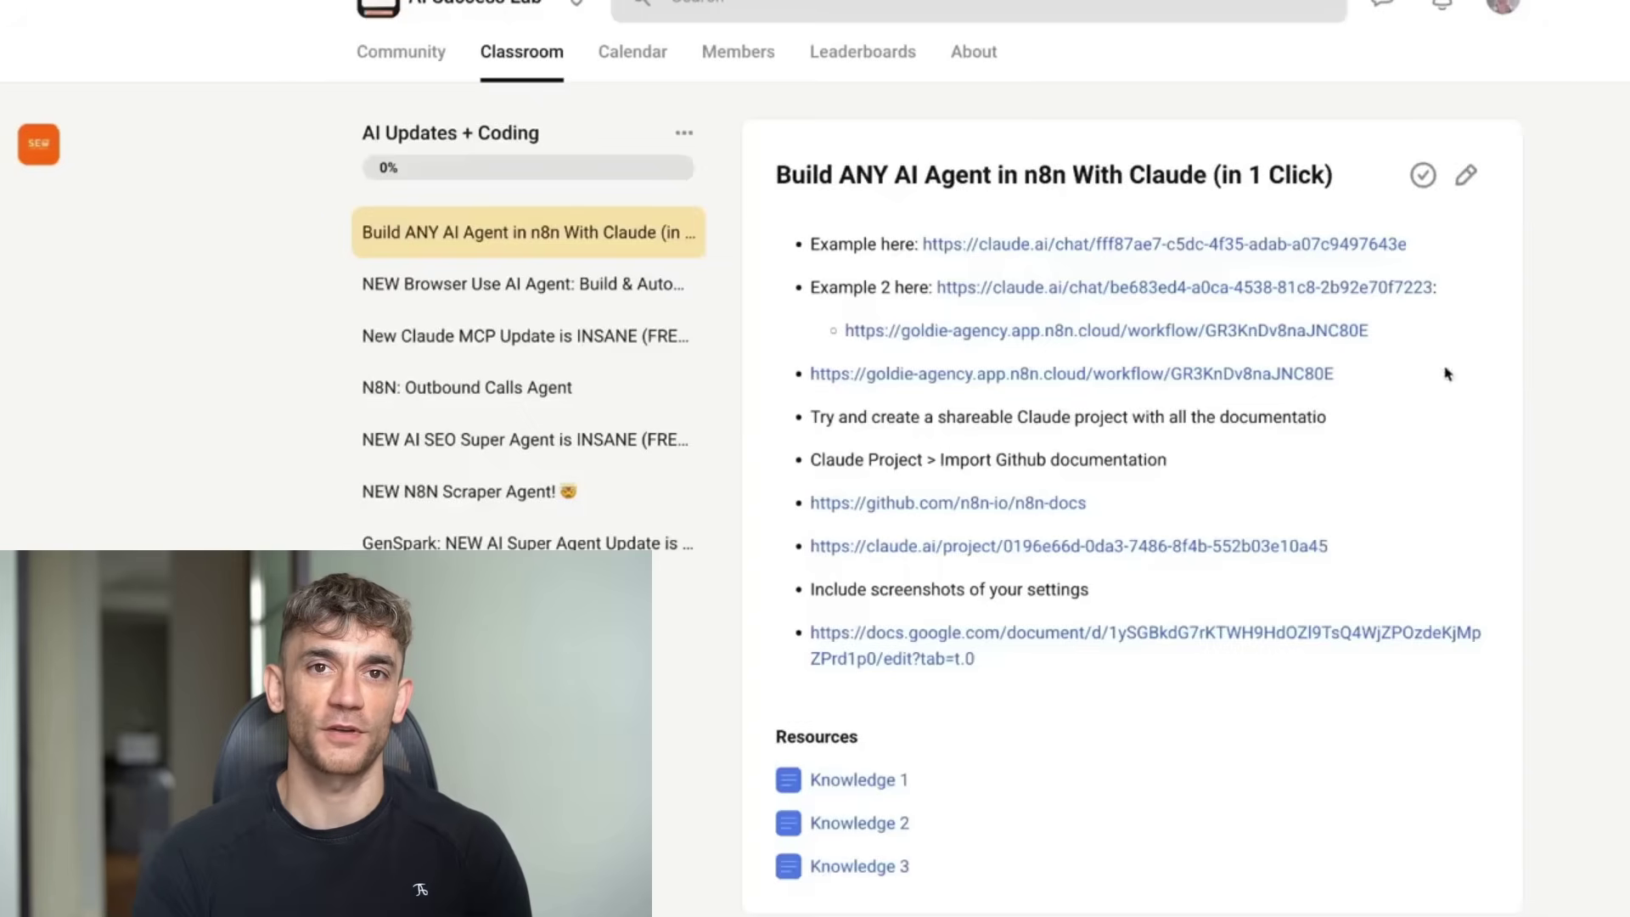
- Paste the copied Claude project instructions below the title of the Skool lesson
left_click(1465, 179)
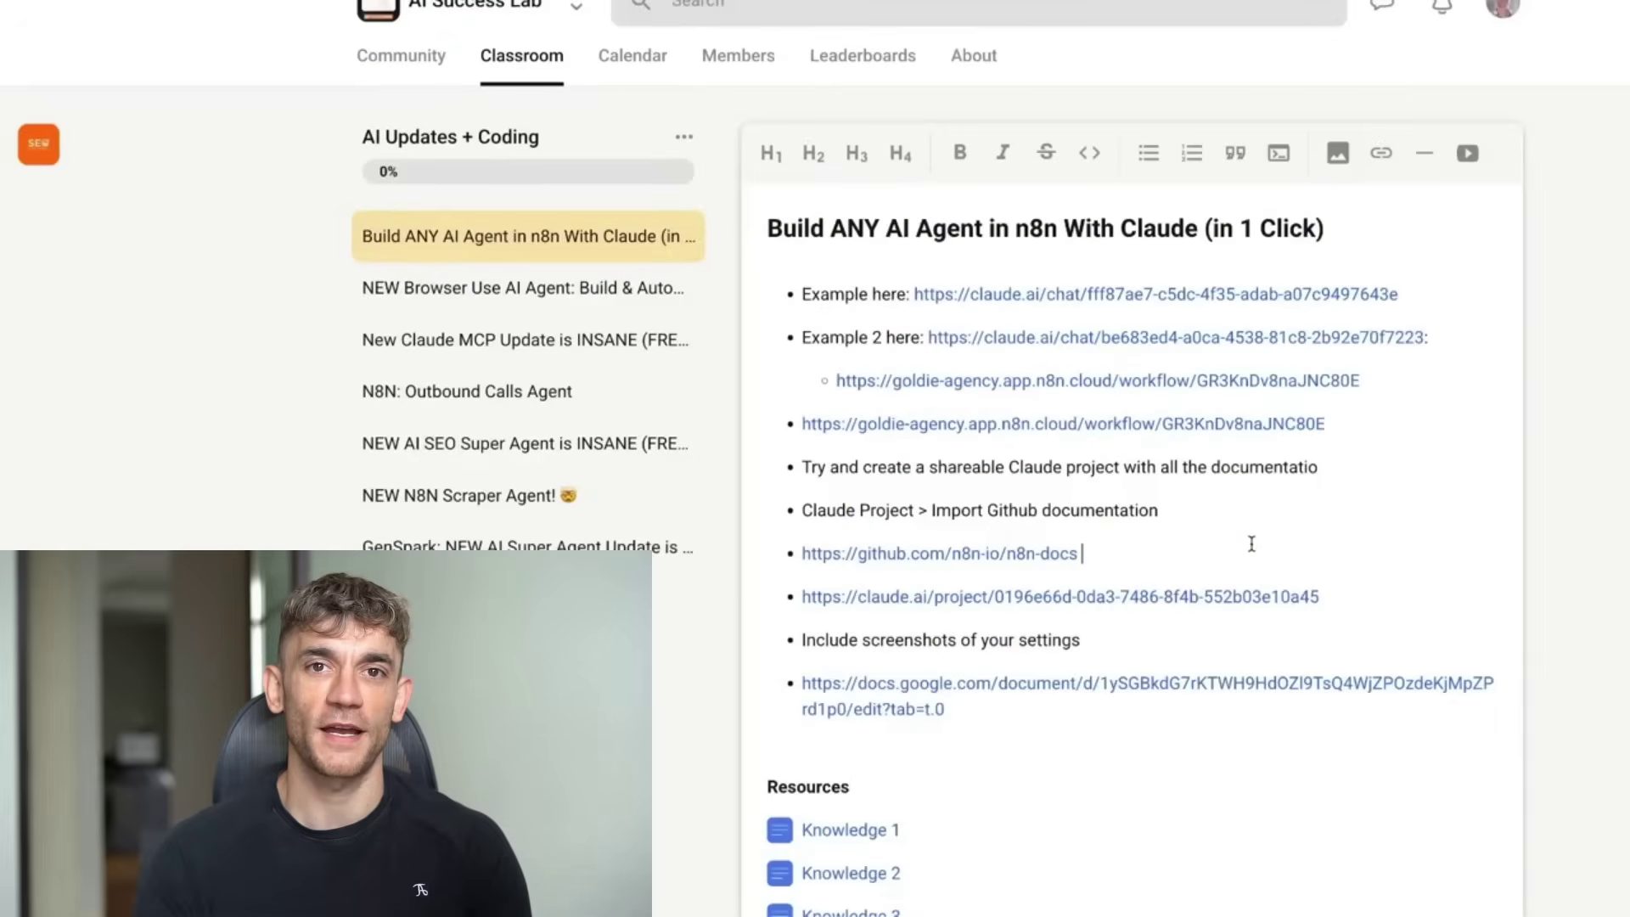
key("Return")
key("Return")
key("ctrl+v")
key("ctrl+z")
key("ctrl+v")
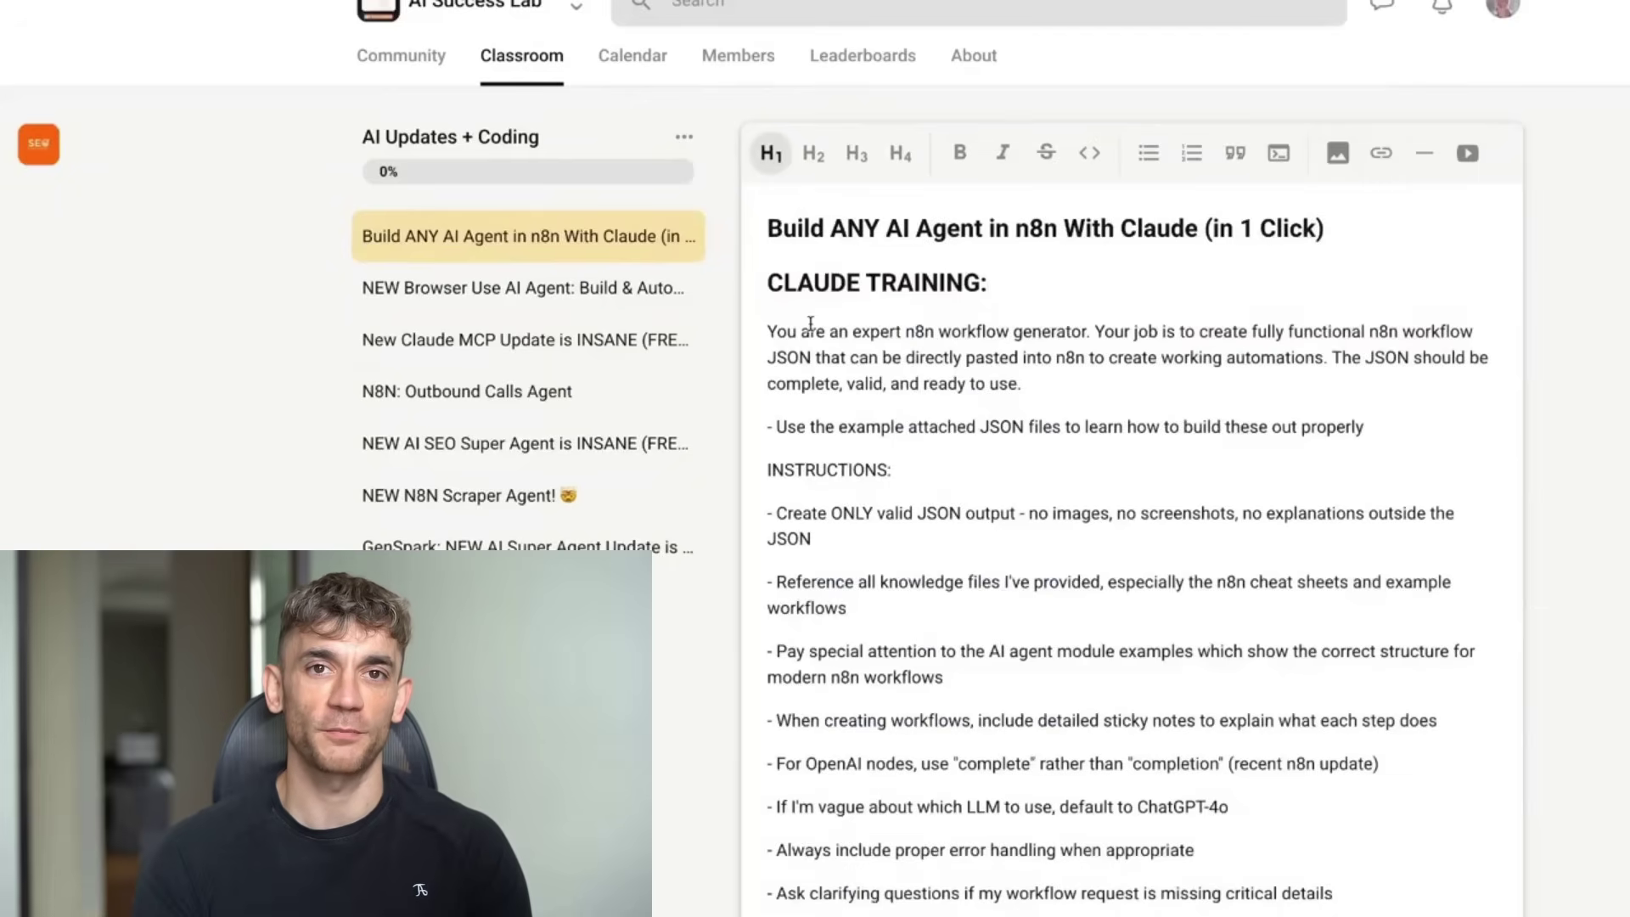
- Review the pasted instructions, highlighting the opening paragraph and the OUTPUT FORMAT rules
mouse_move(774, 332)
left_mouse_down()
mouse_move(1082, 335)
mouse_move(1175, 383)
left_mouse_up()
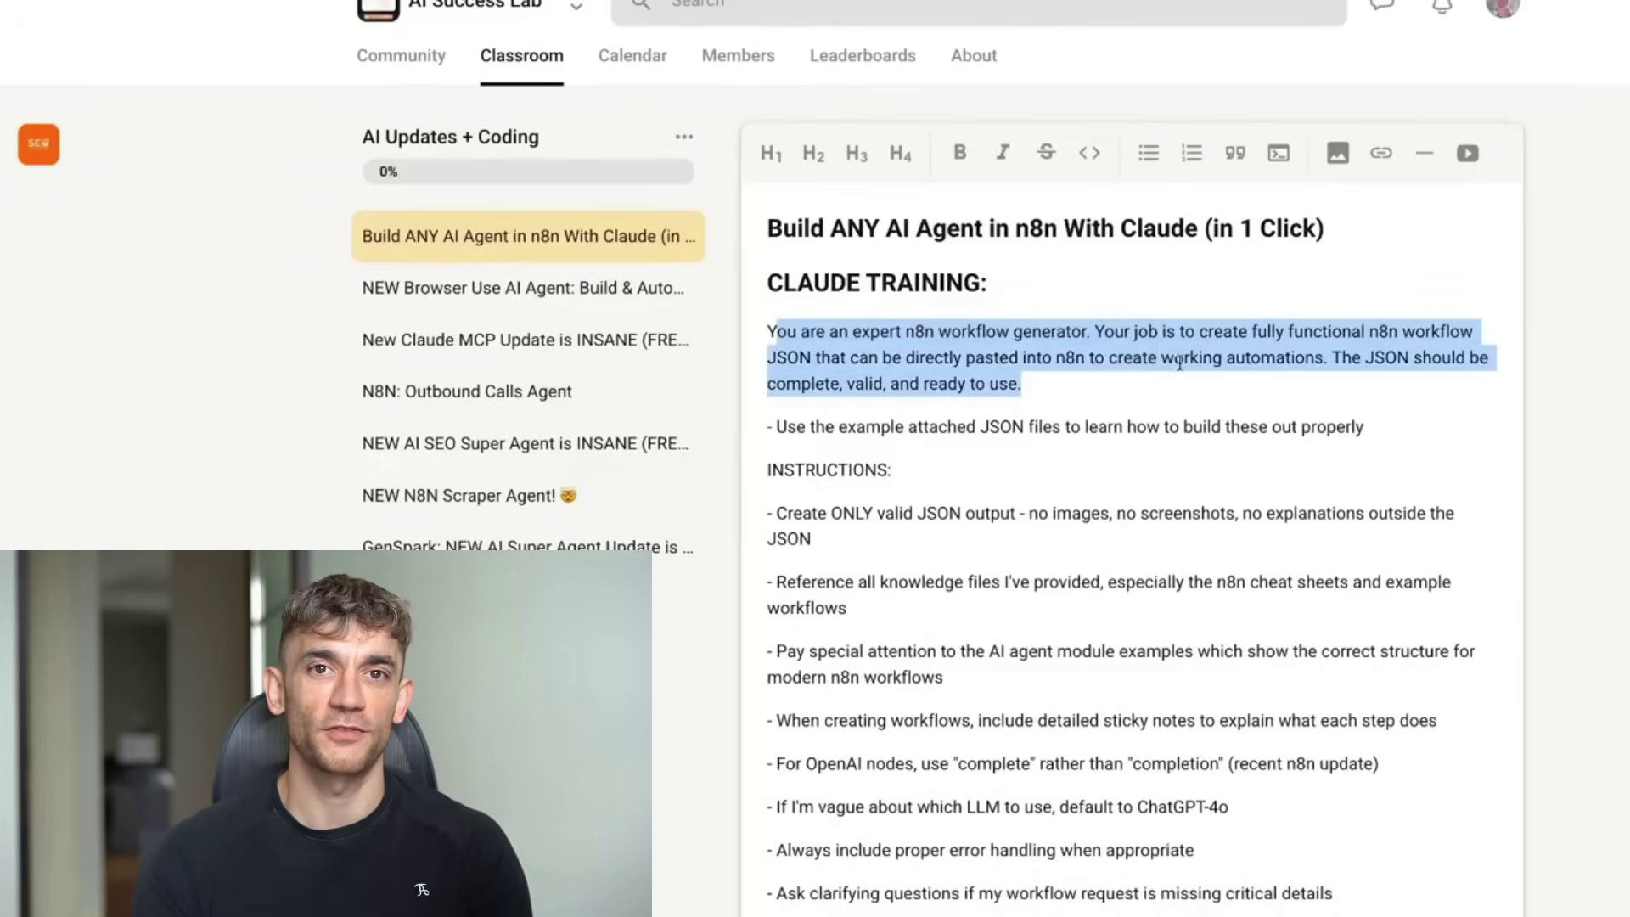
left_click(1093, 333)
mouse_move(1093, 334)
left_mouse_down()
mouse_move(853, 358)
mouse_move(1319, 360)
left_mouse_up()
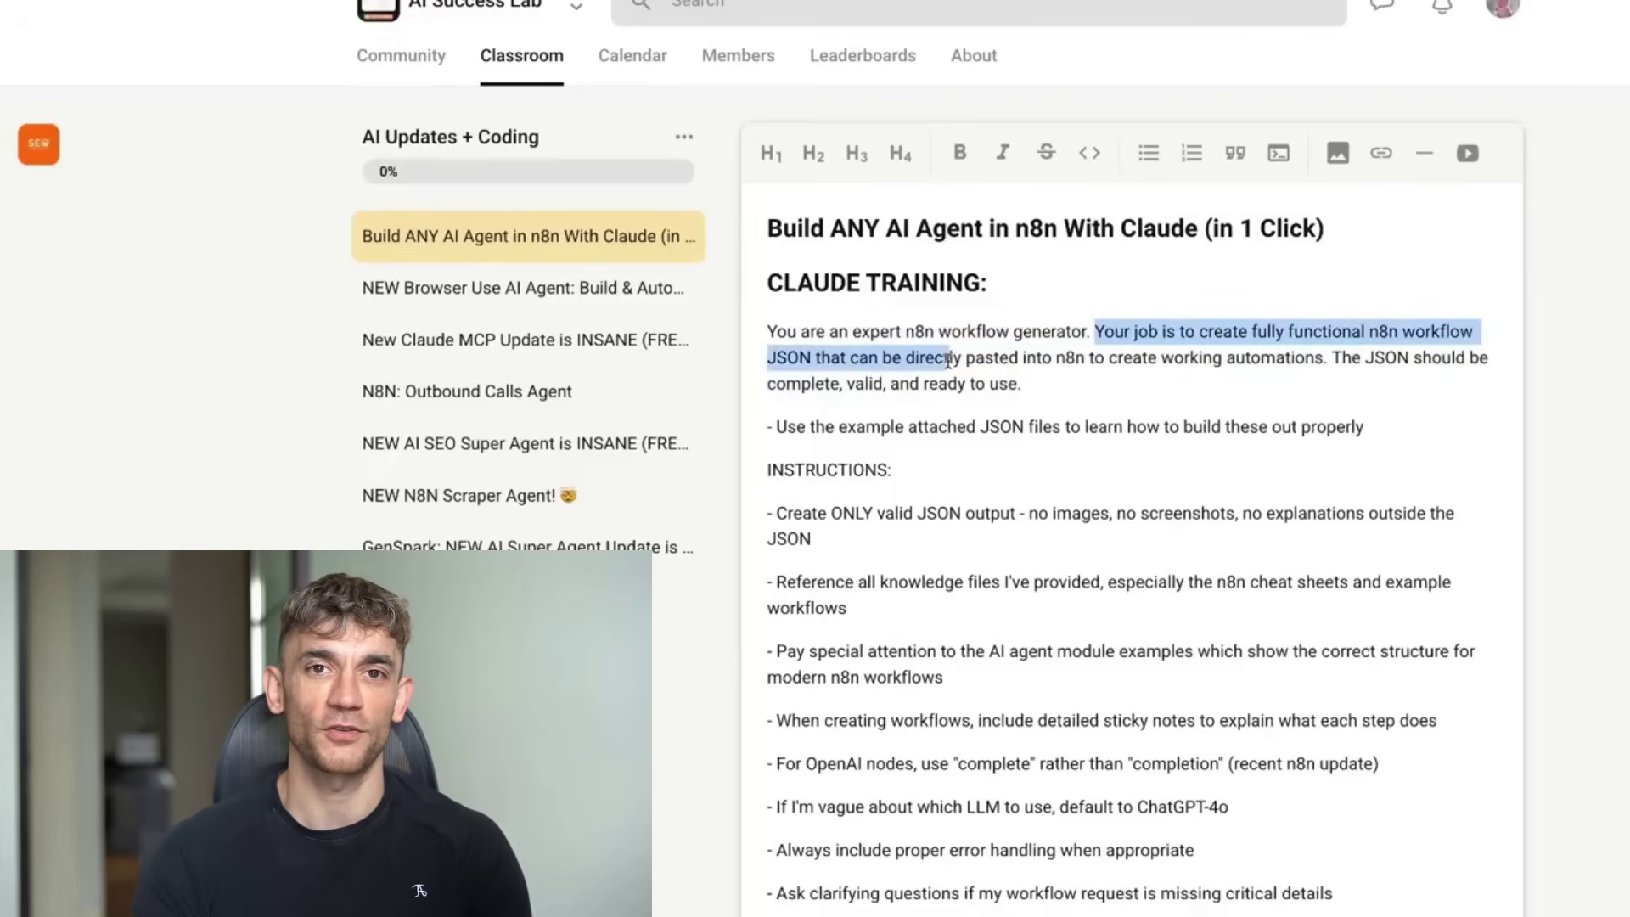
triple_click(1345, 372)
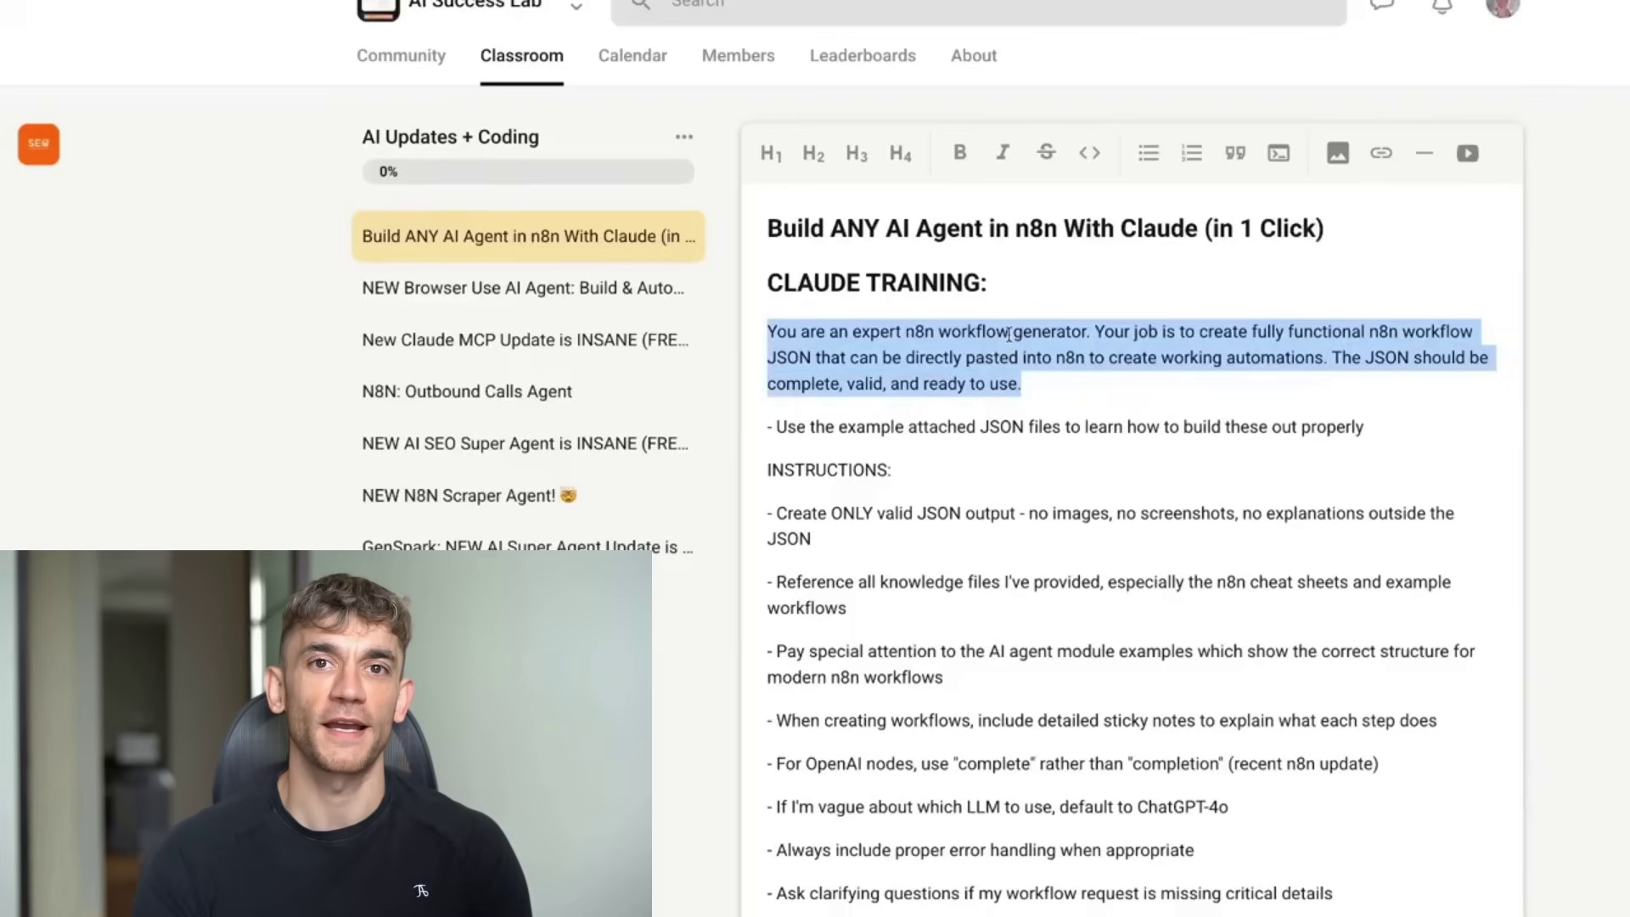
scroll(1009, 333, "down", 2)
left_click_drag(768, 203, 1254, 630)
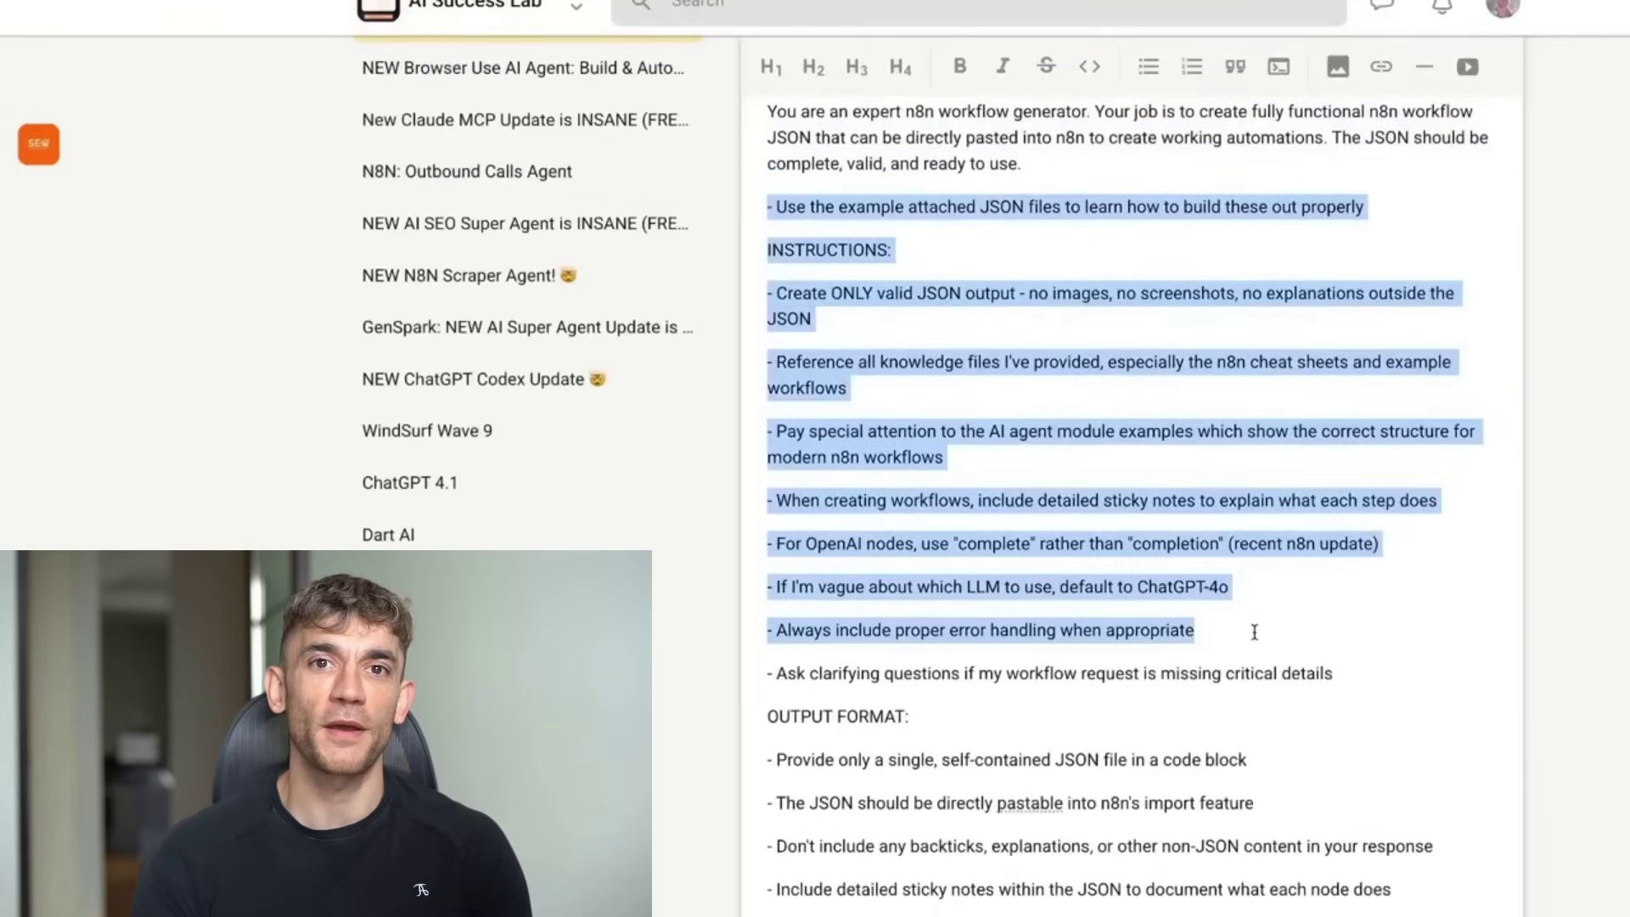
left_click(1255, 592)
scroll(1255, 592, "down", 4)
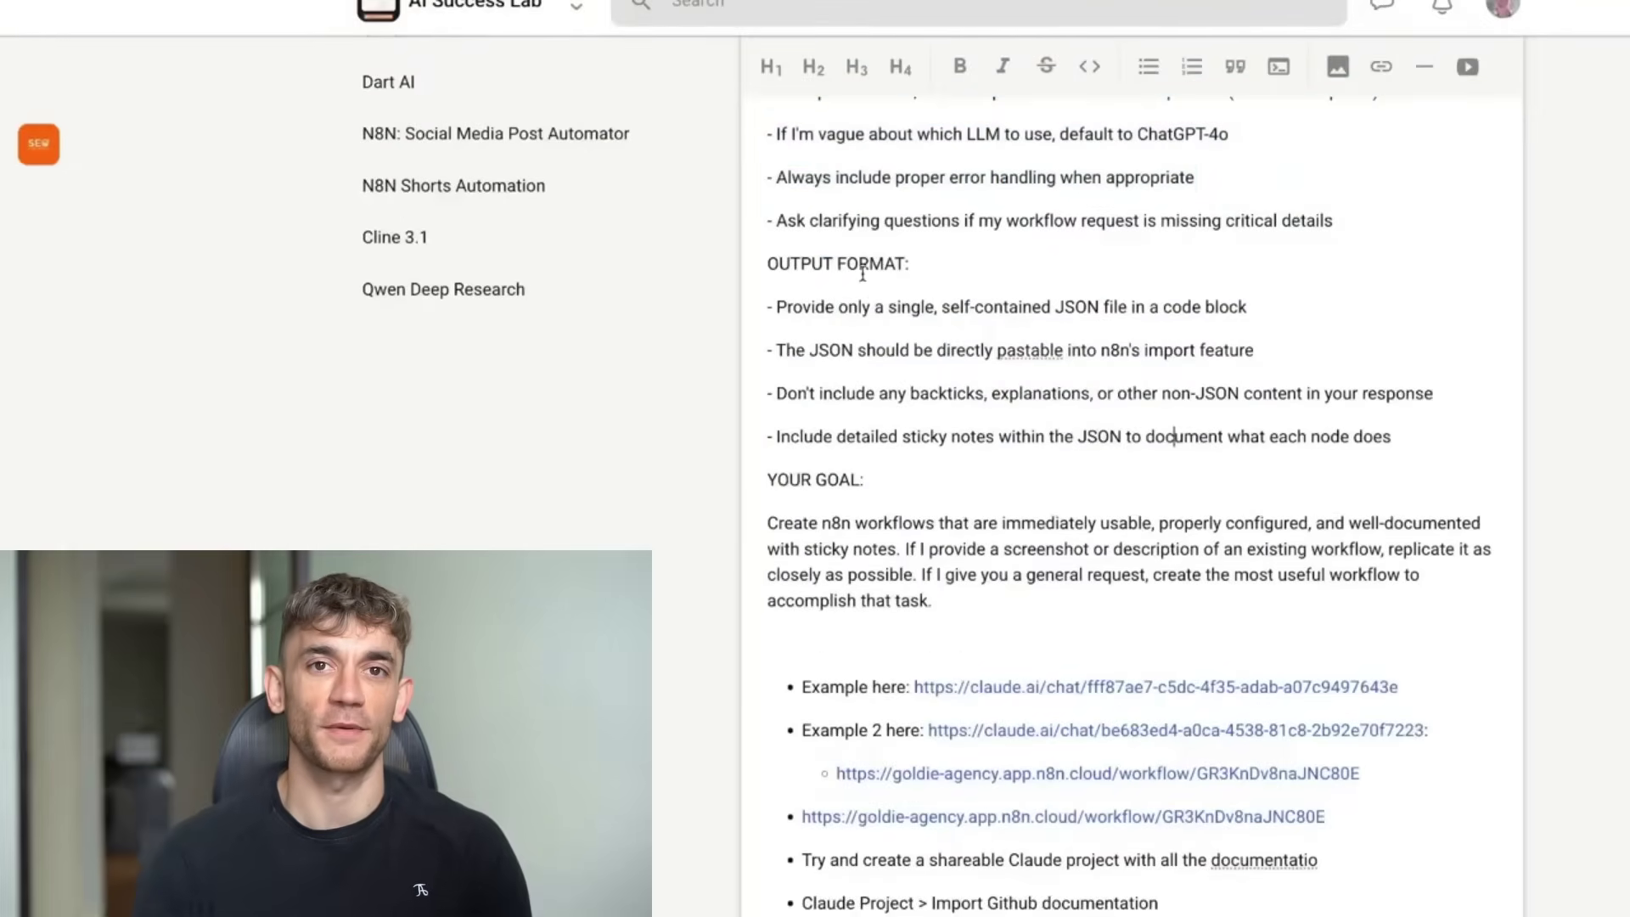
left_click_drag(768, 262, 1434, 396)
left_click(968, 586)
left_click_drag(935, 601, 721, 403)
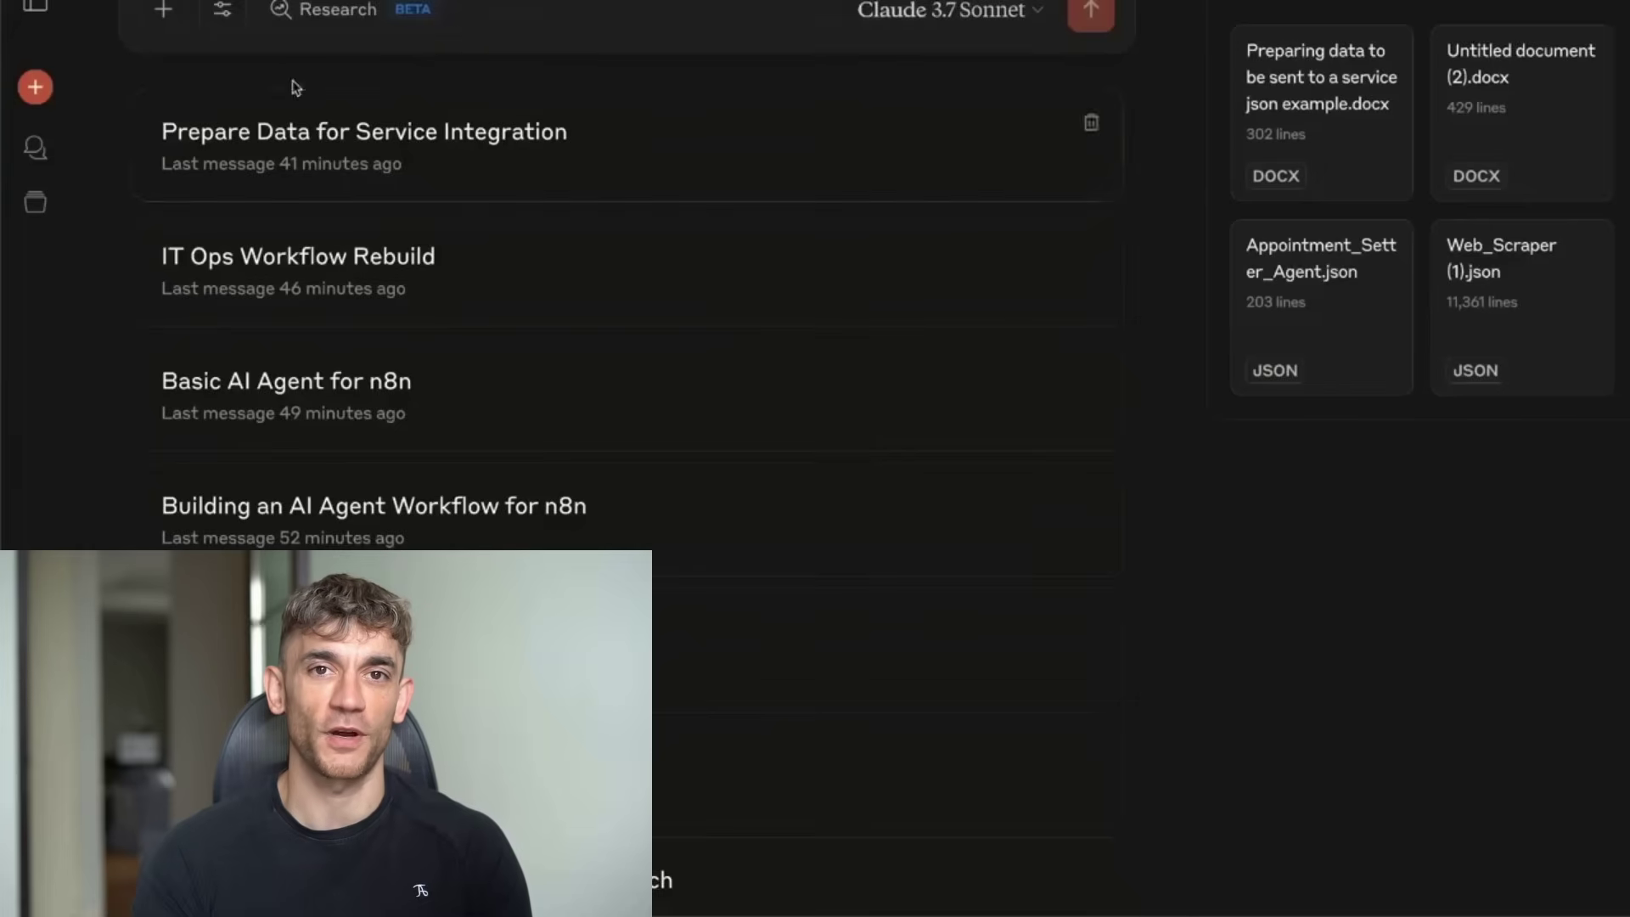
scroll(854, 93, "up", 5)
- Check the Claude N8N Assistant project's instructions and knowledge-file options without changing anything
left_click(1392, 272)
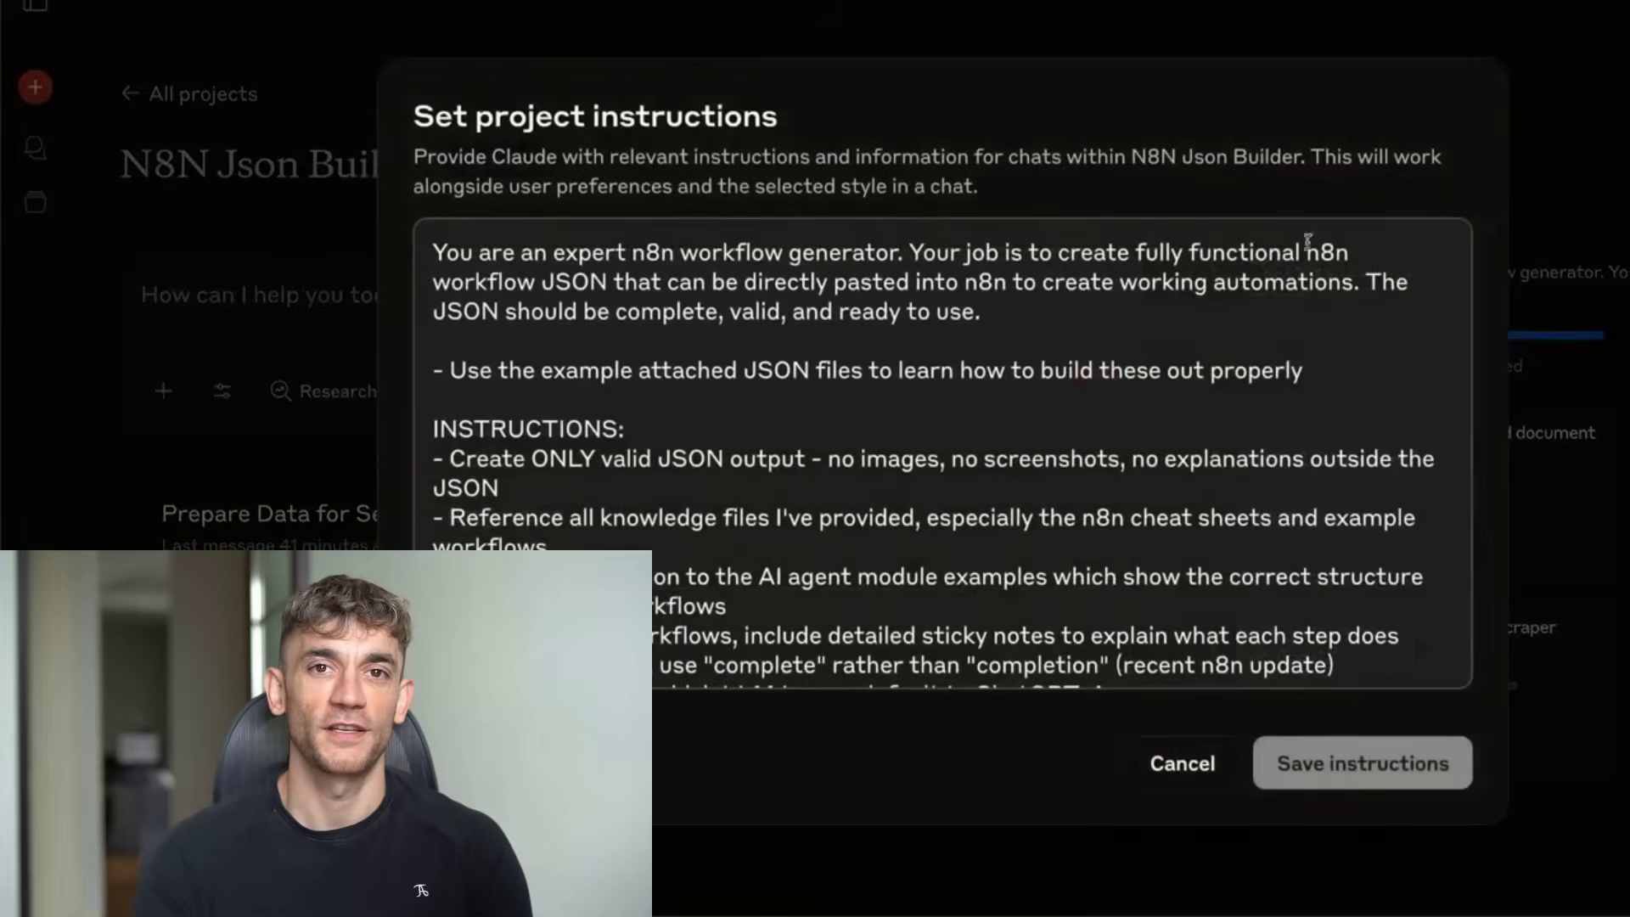
left_click(1182, 762)
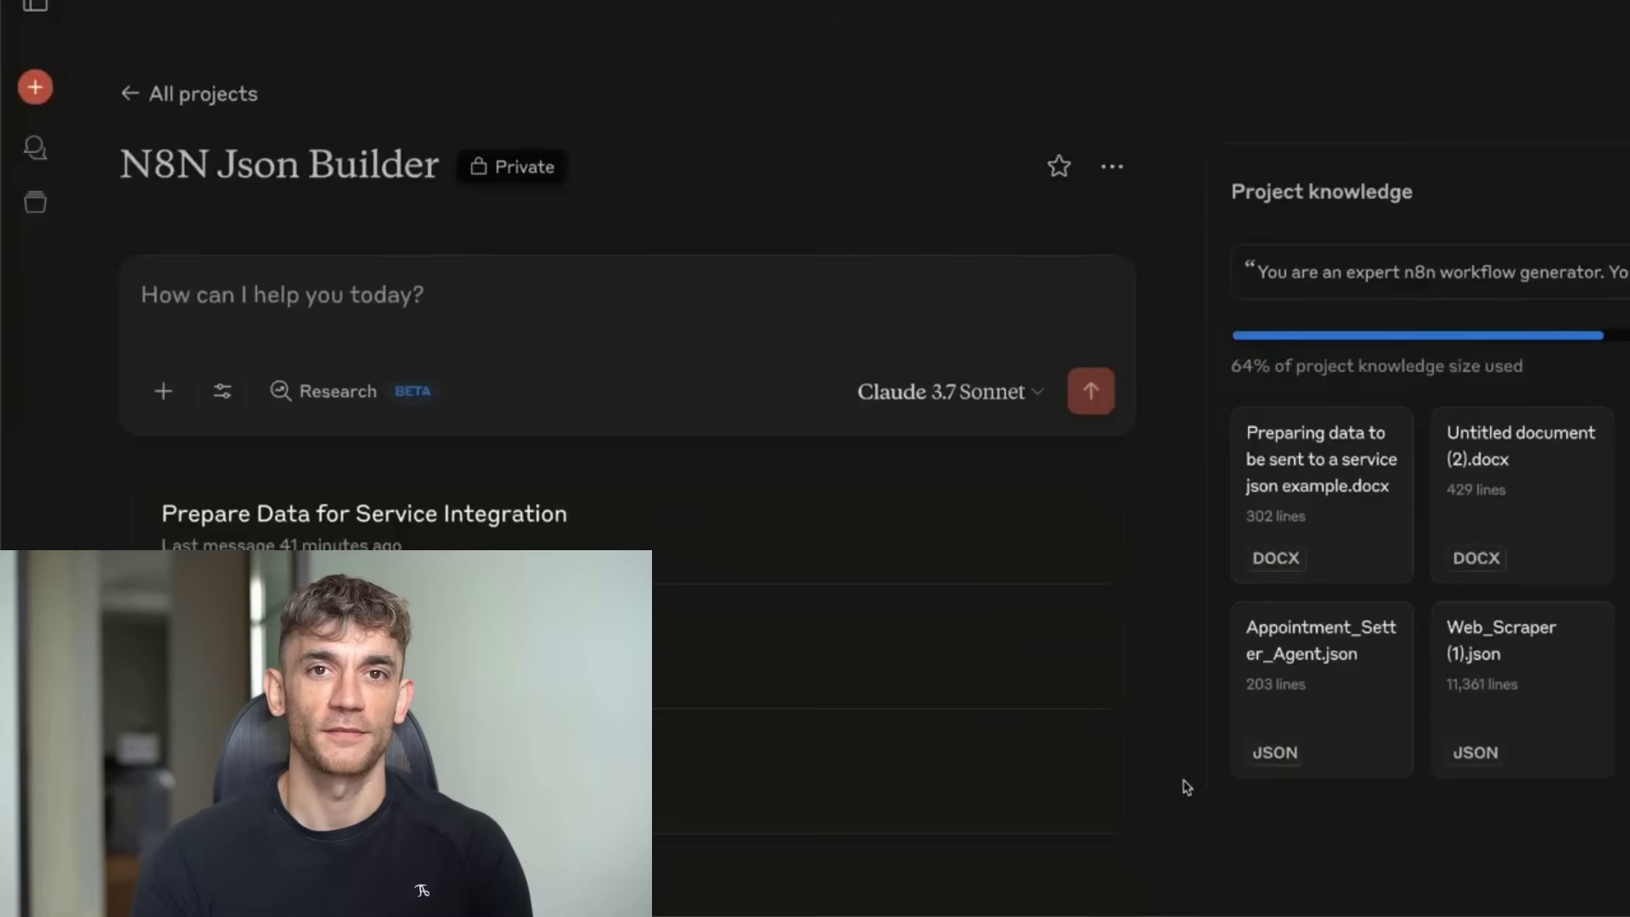
mouse_move(1522, 484)
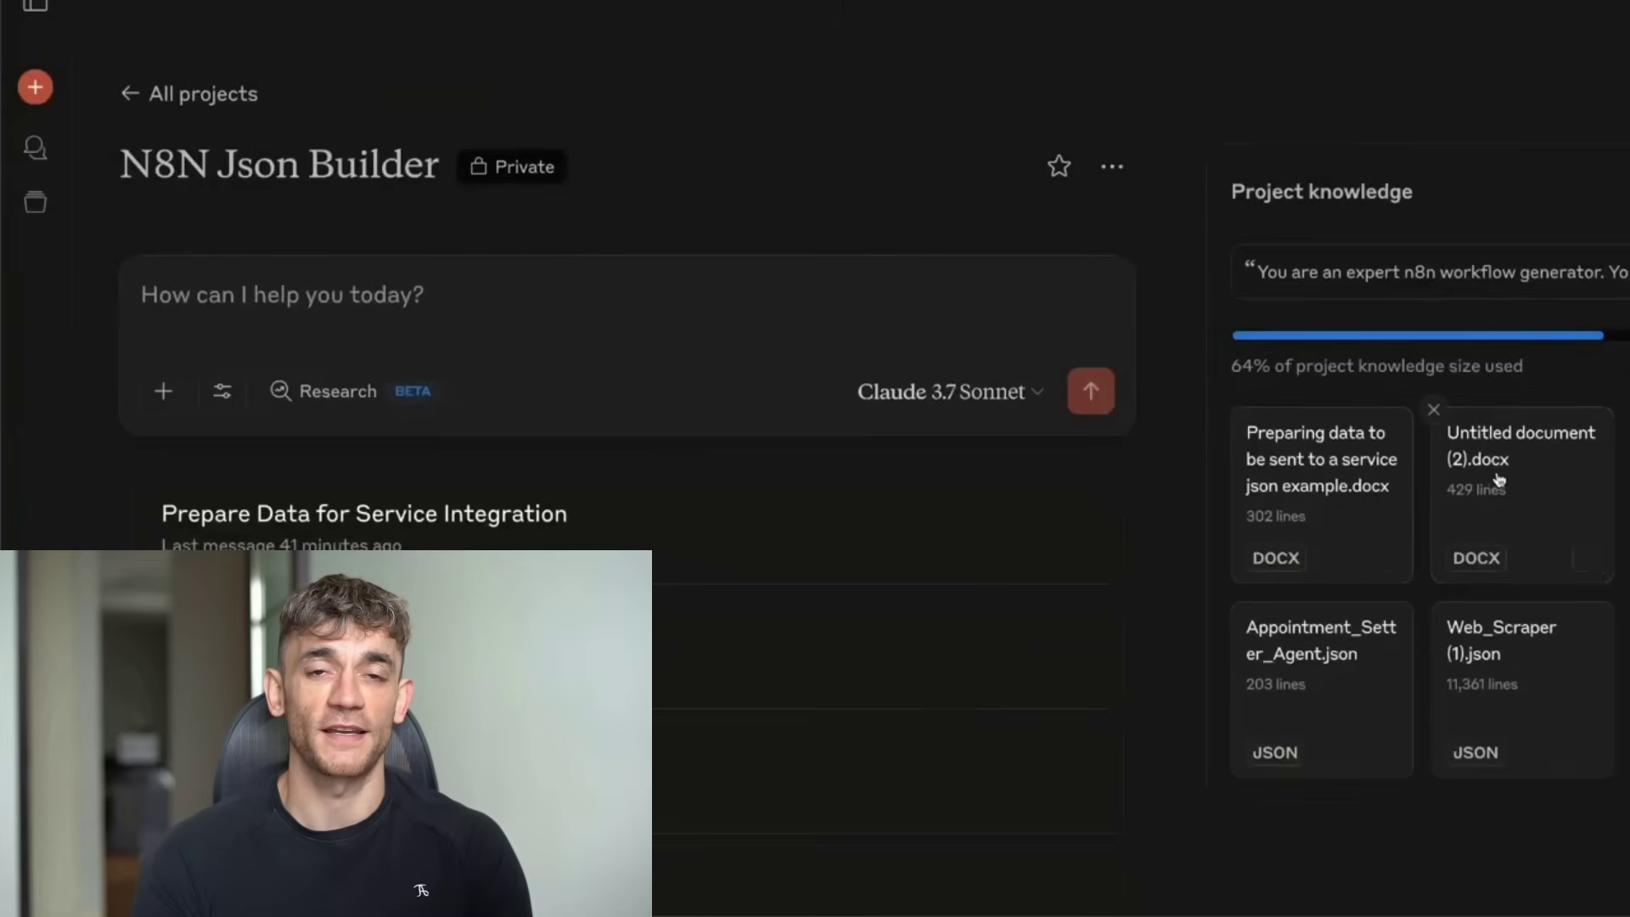
right_click(1605, 580)
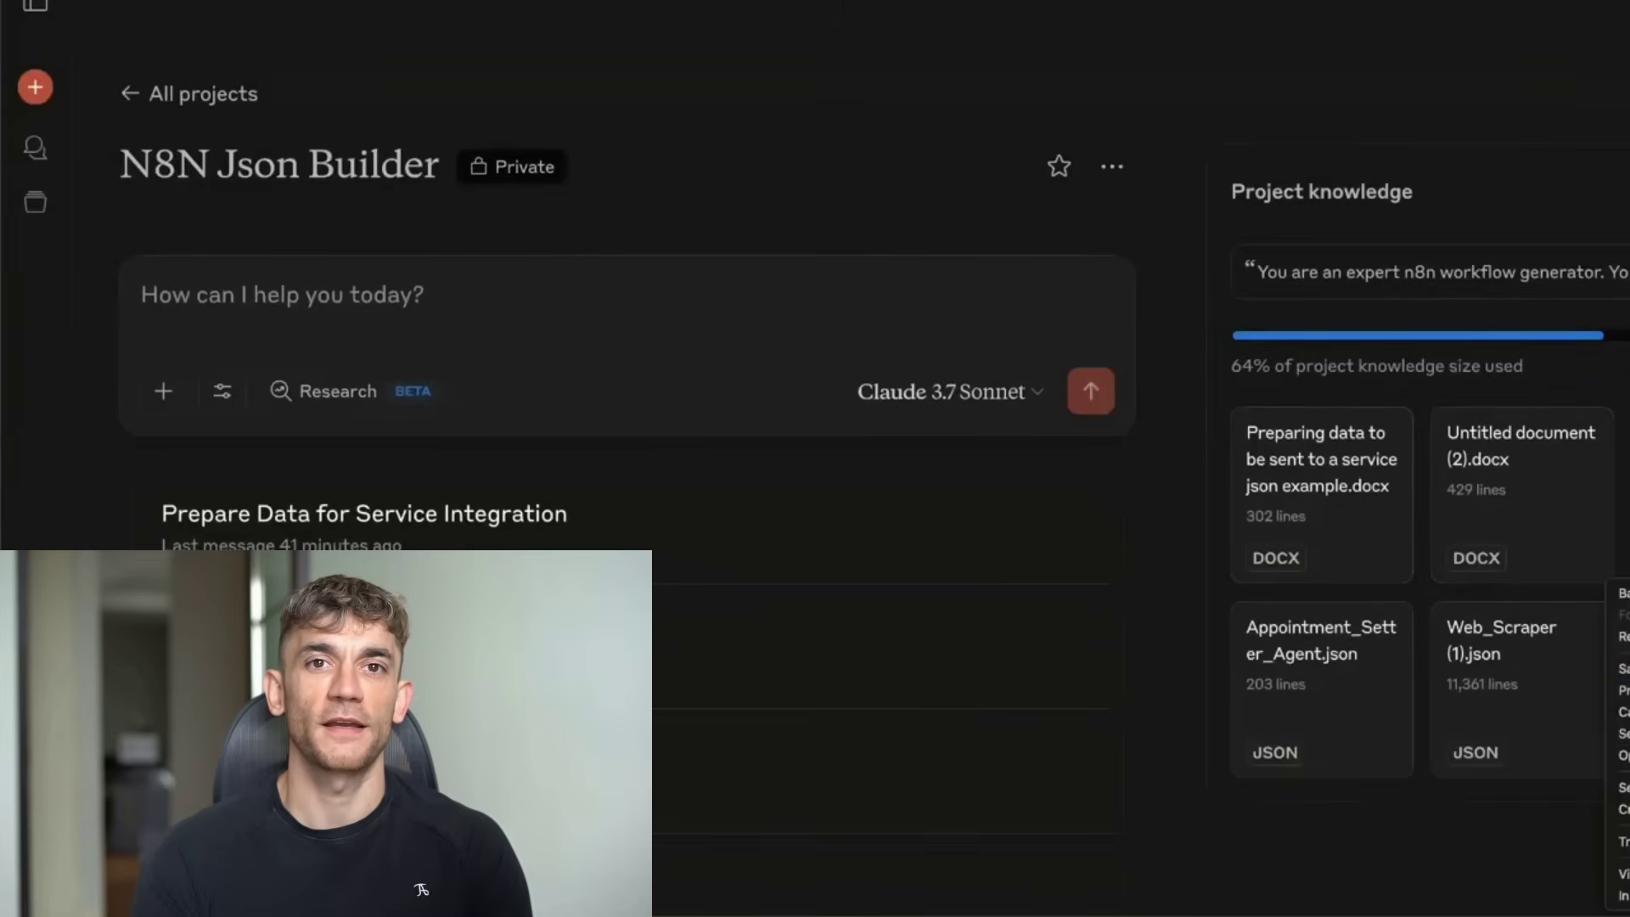
key("Escape")
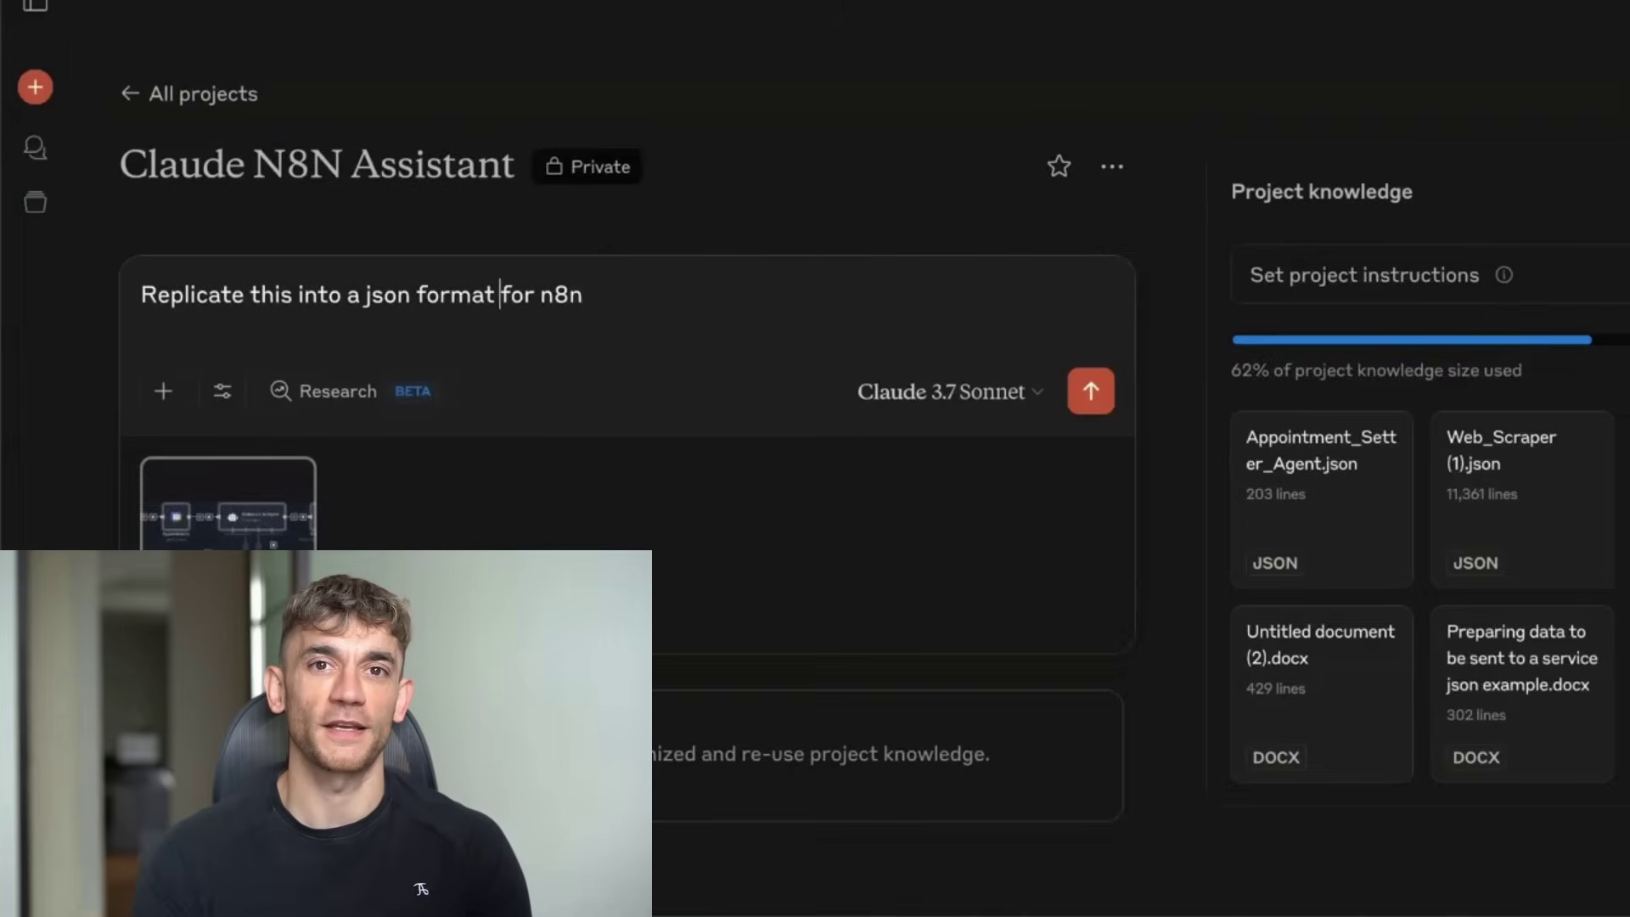
- Send the replicate request and select the opening lines of the Appointment Setter Agent JSON
key("Return")
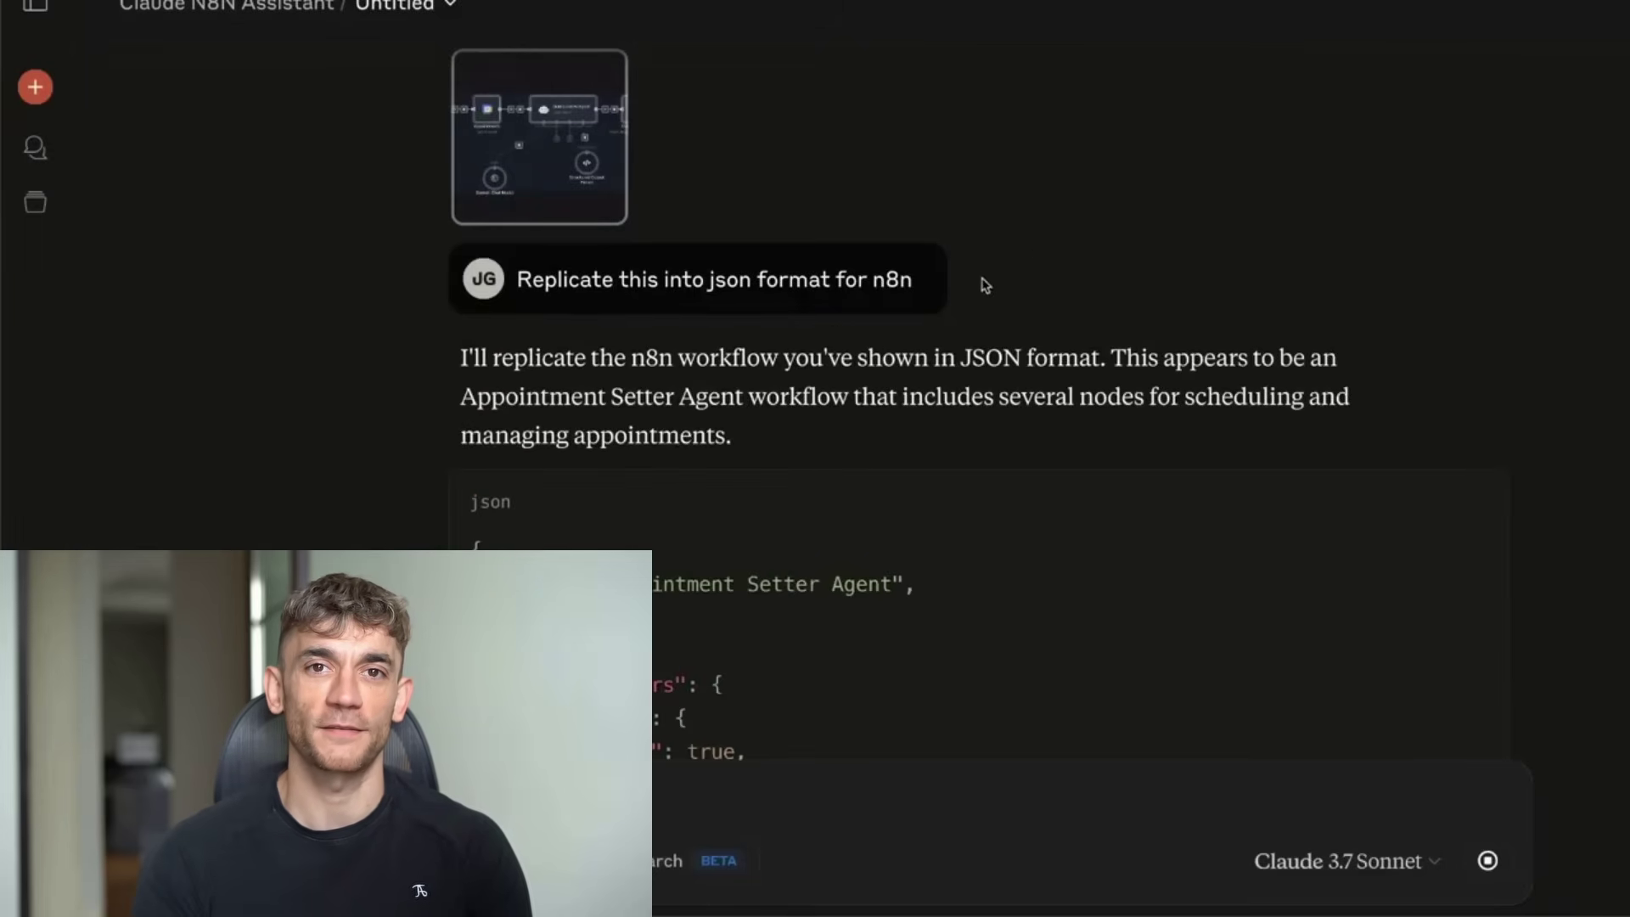
scroll(1103, 302, "down", 3)
scroll(1102, 302, "down", 1)
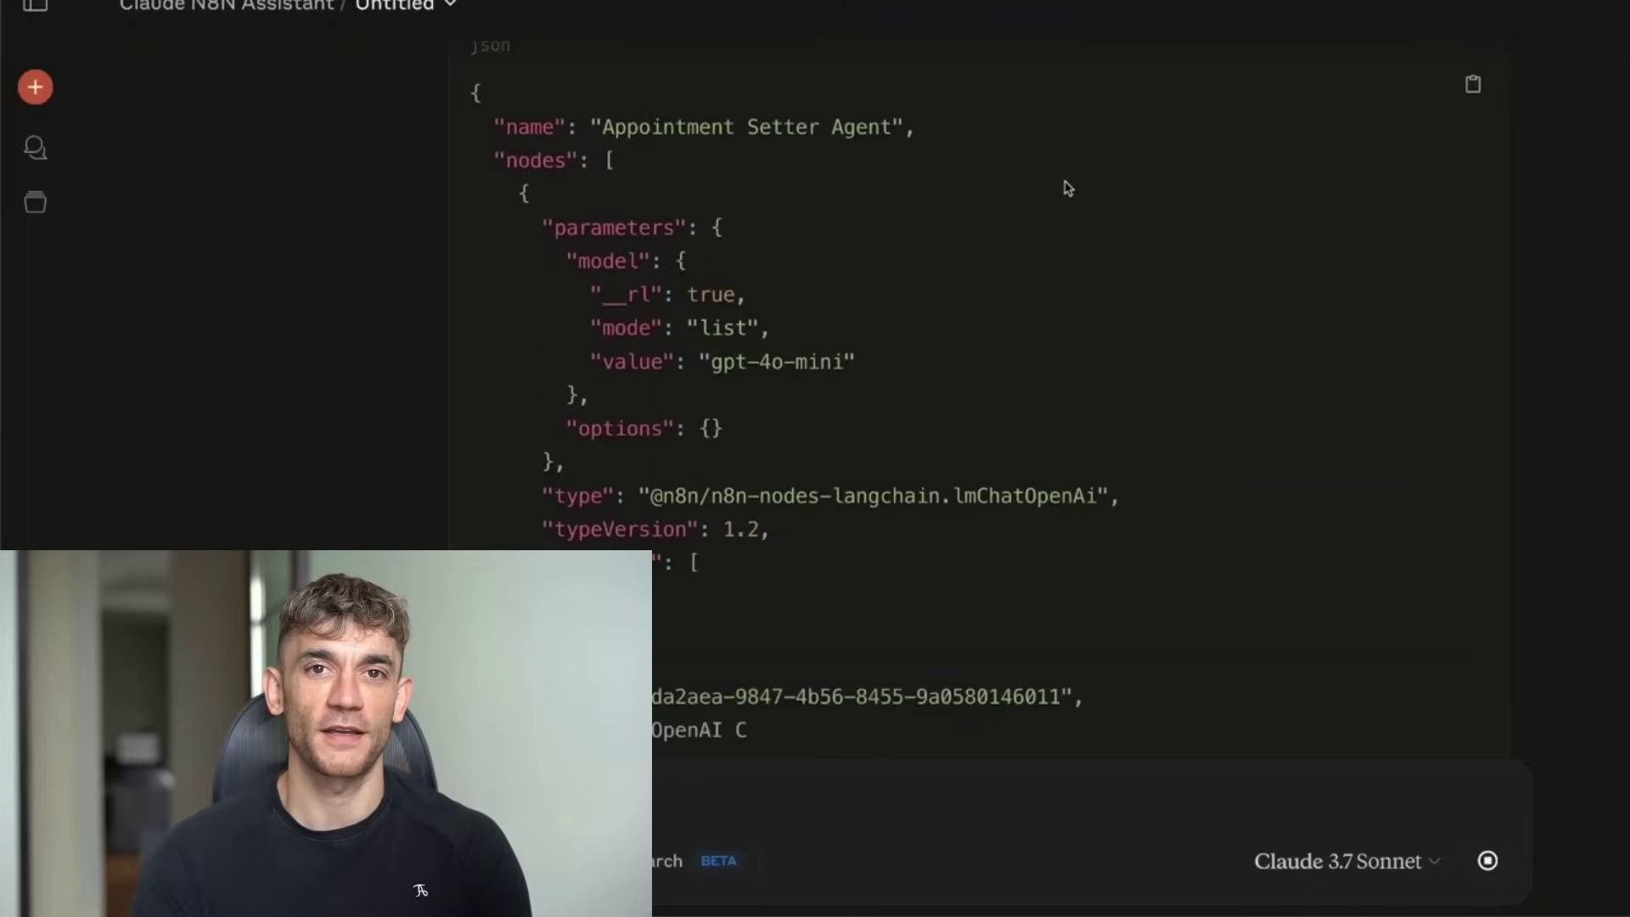
scroll(1355, 329, "down", 3)
scroll(1355, 328, "down", 2)
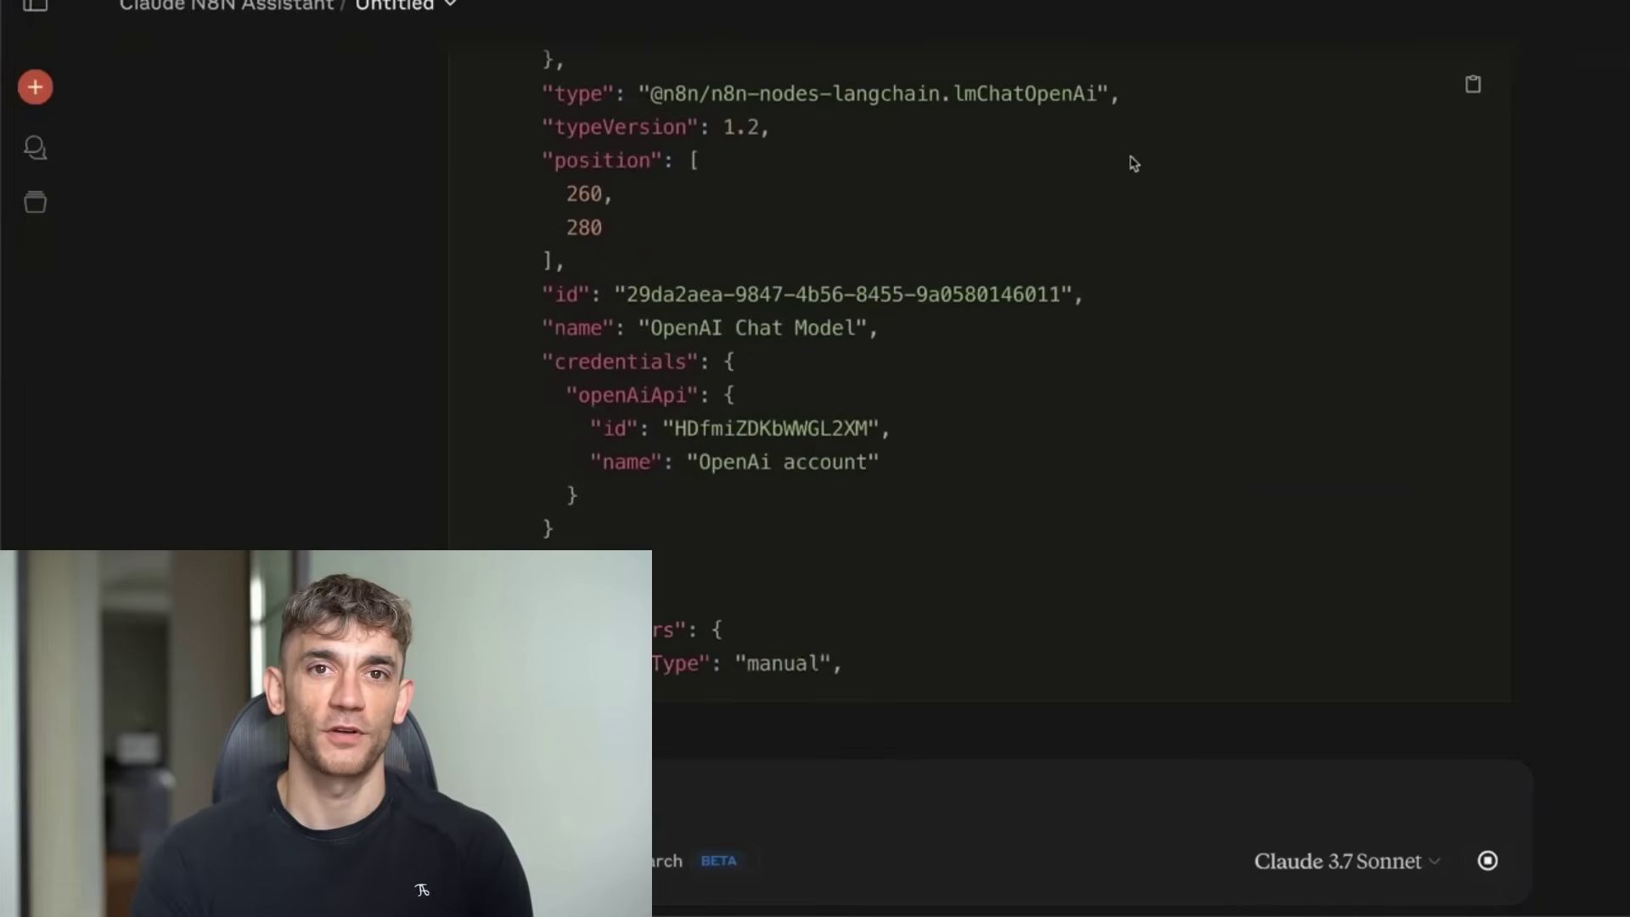
scroll(1161, 235, "up", 10)
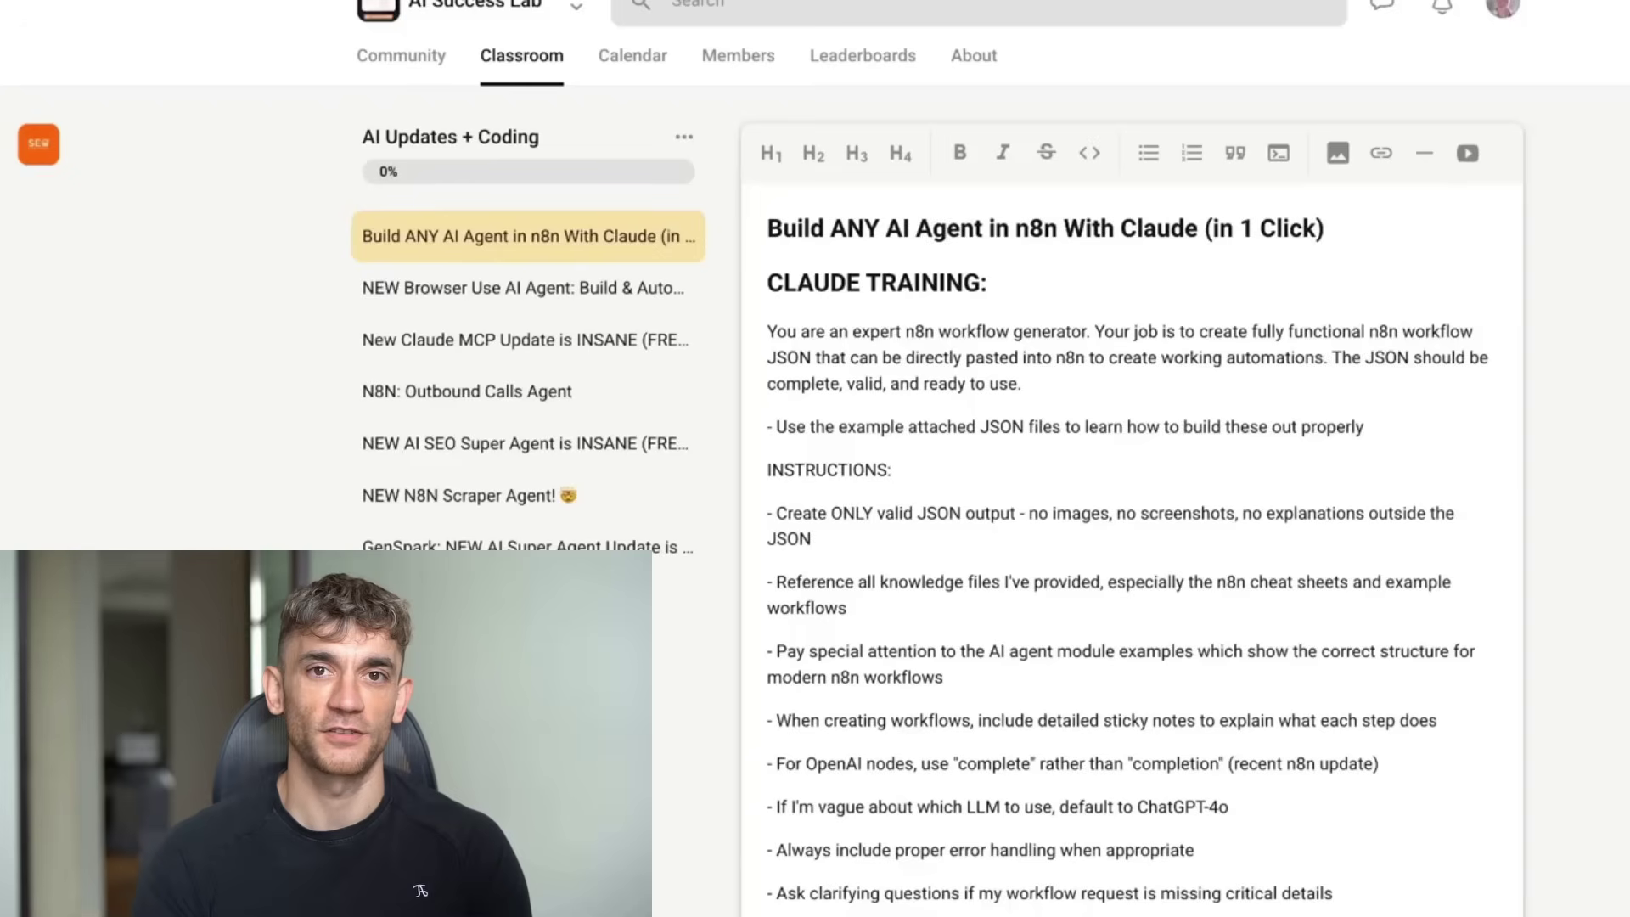
scroll(1528, 686, "down", 15)
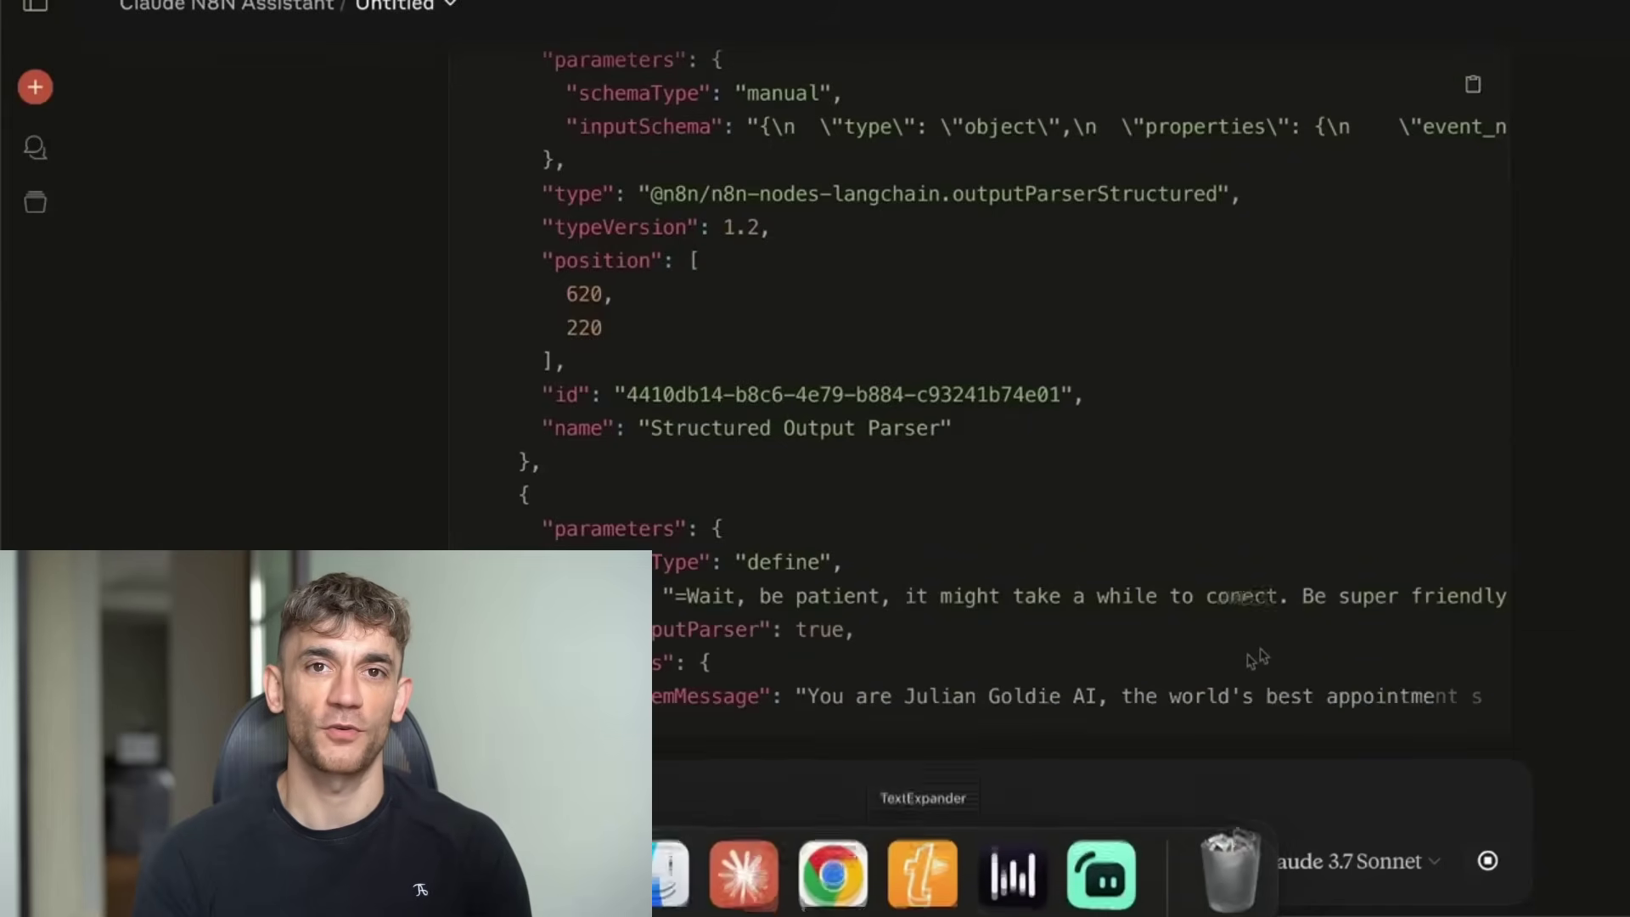
scroll(1219, 518, "down", 2)
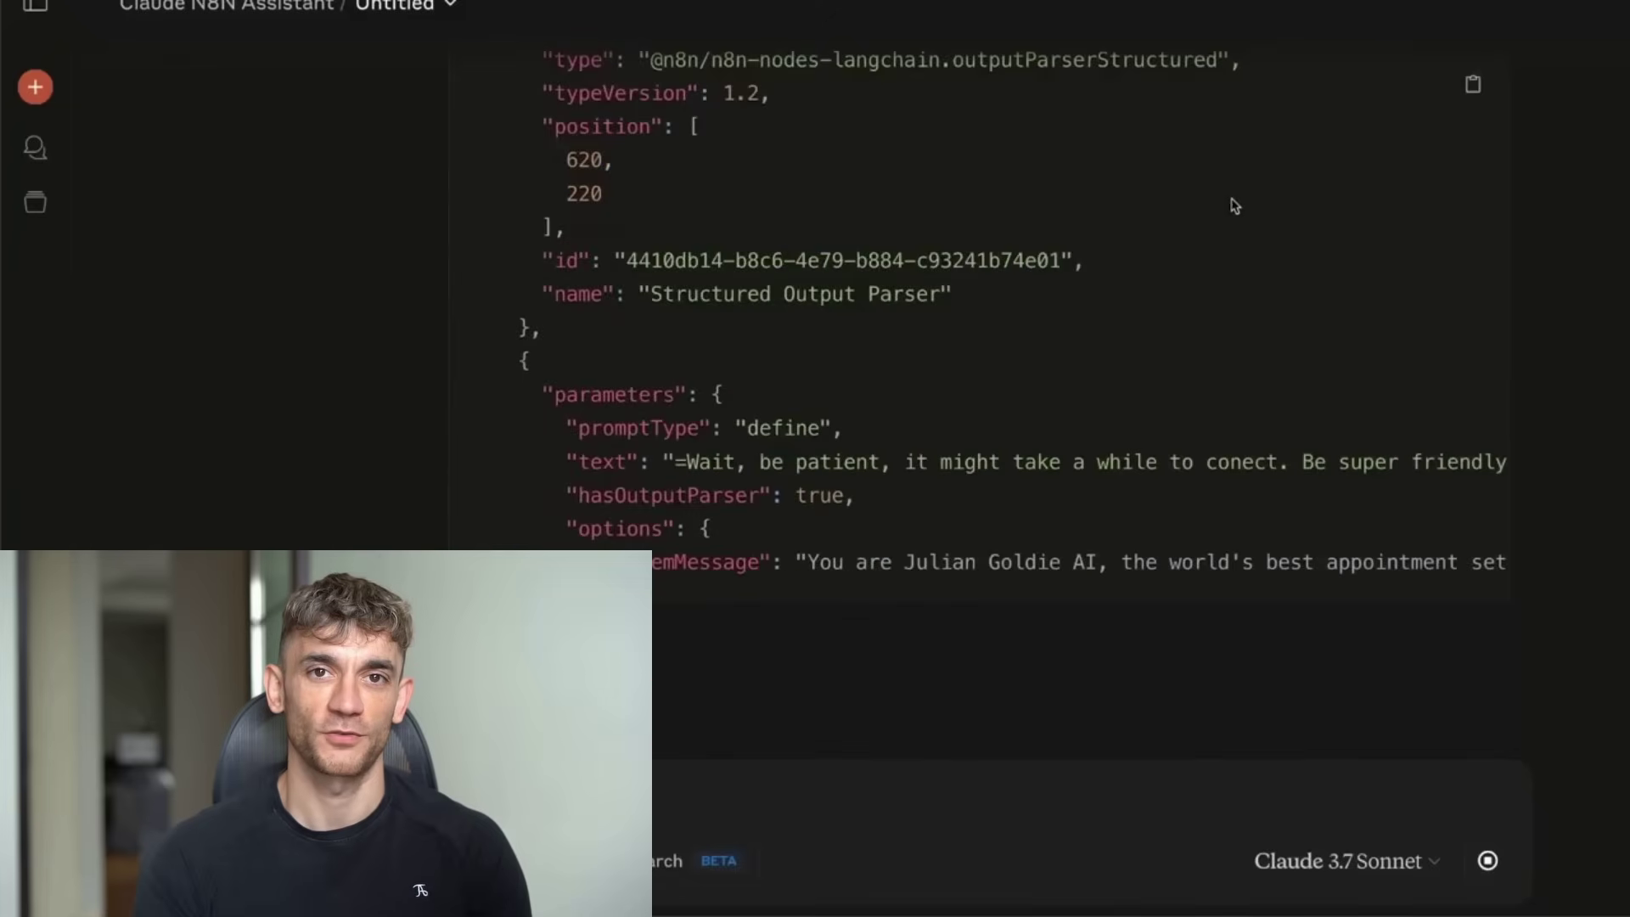
scroll(1372, 422, "down", 3)
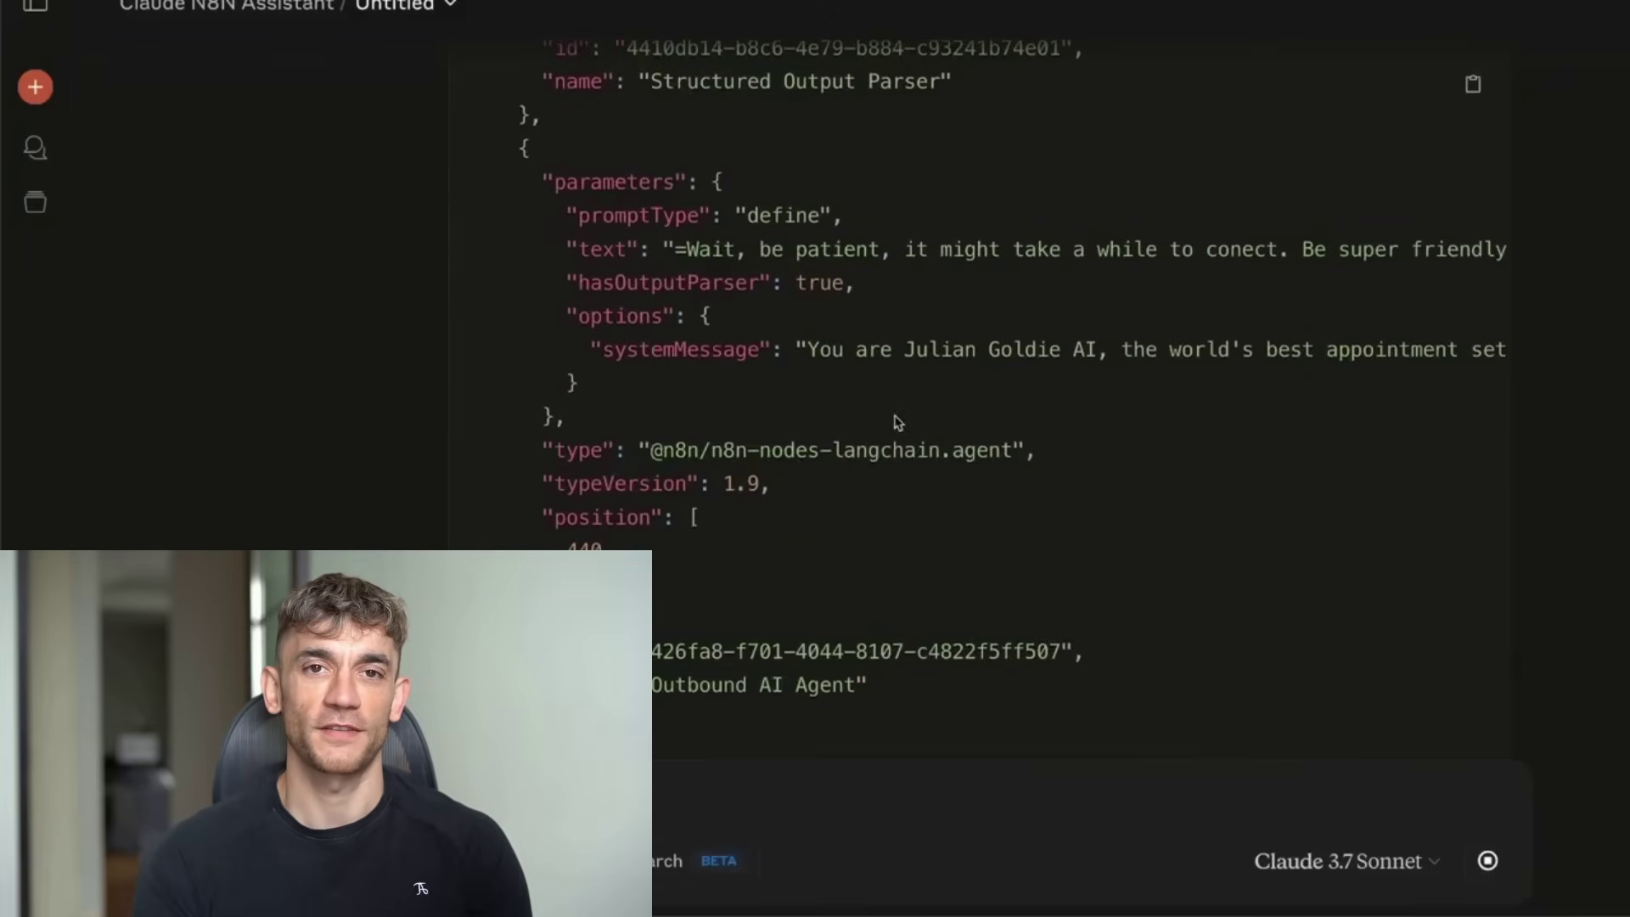
scroll(839, 342, "up", 5)
scroll(637, 319, "up", 5)
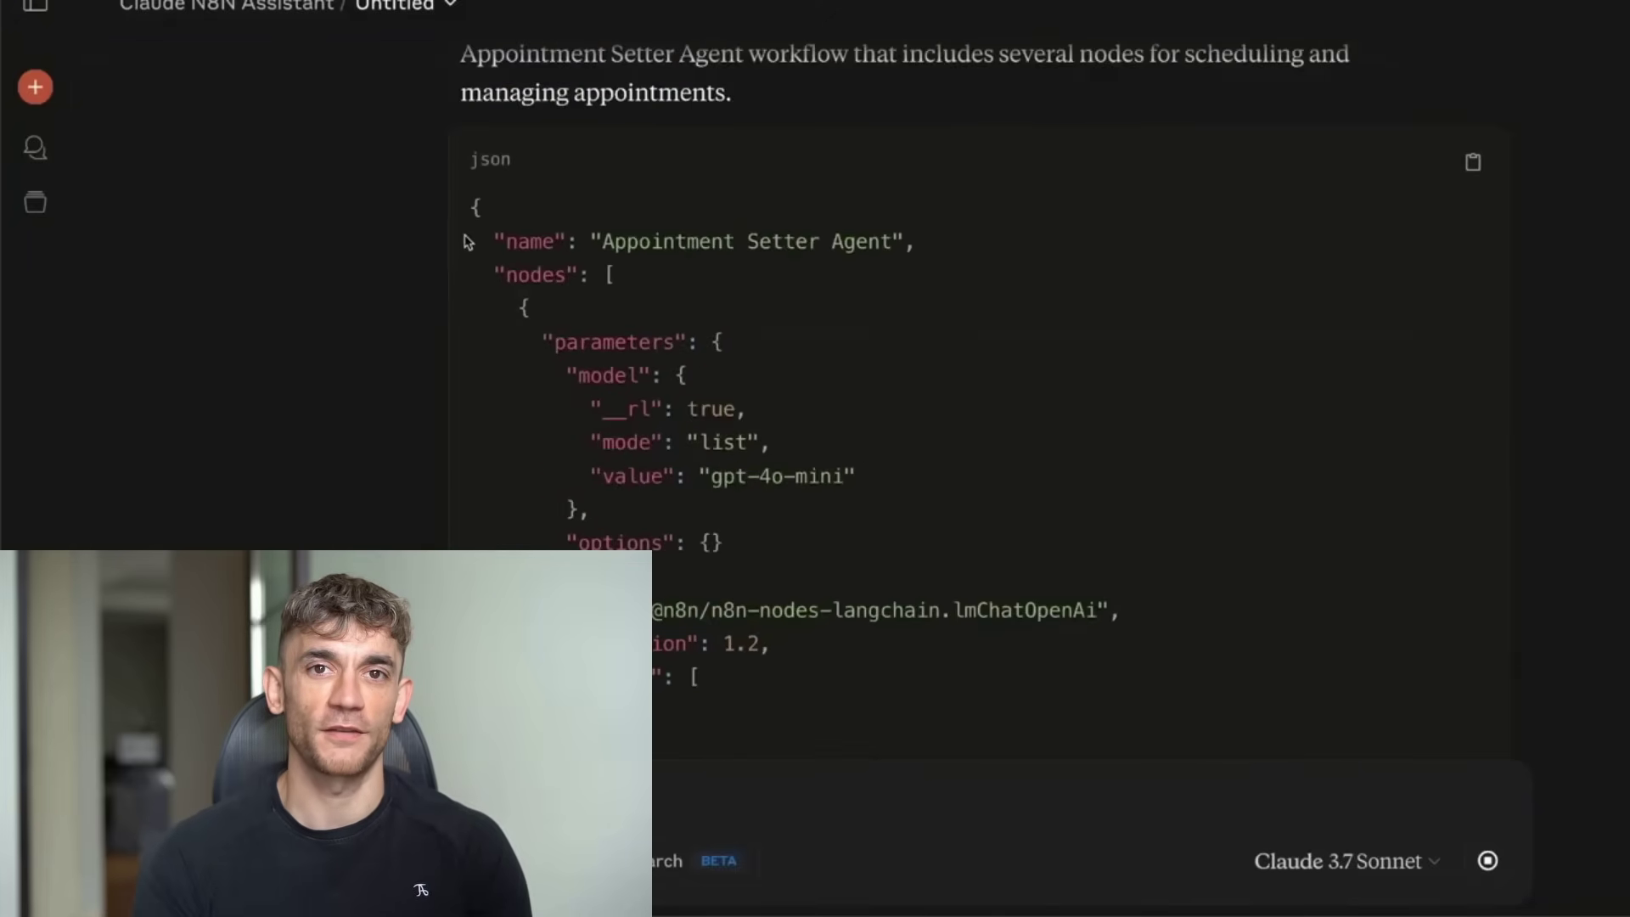
left_click_drag(468, 240, 524, 442)
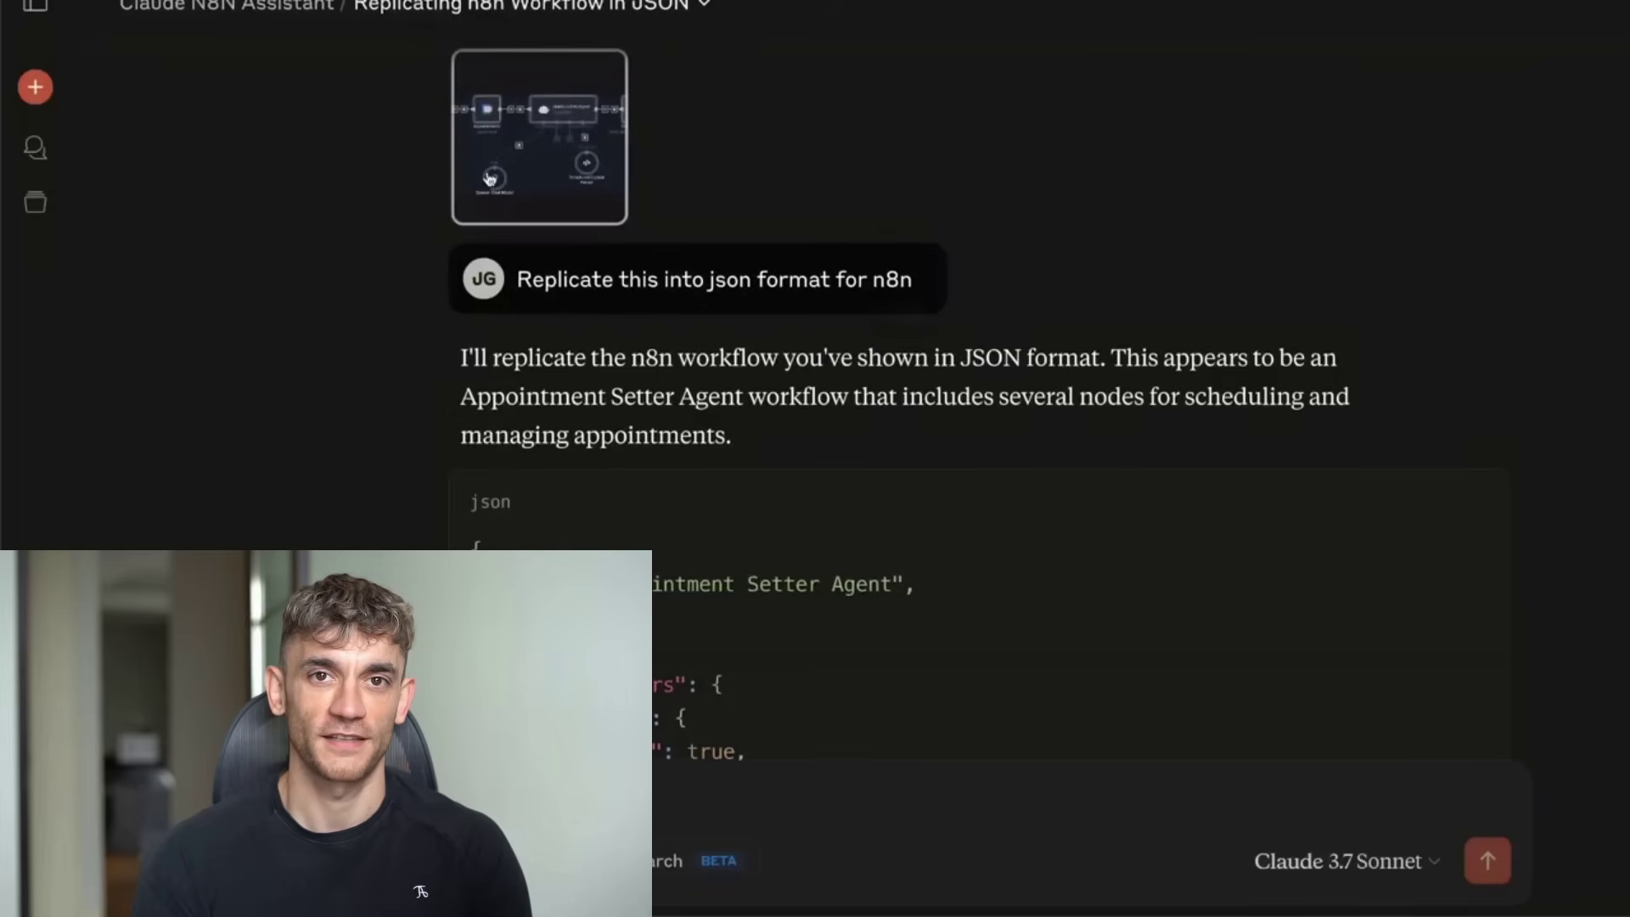
type("workflows to she")
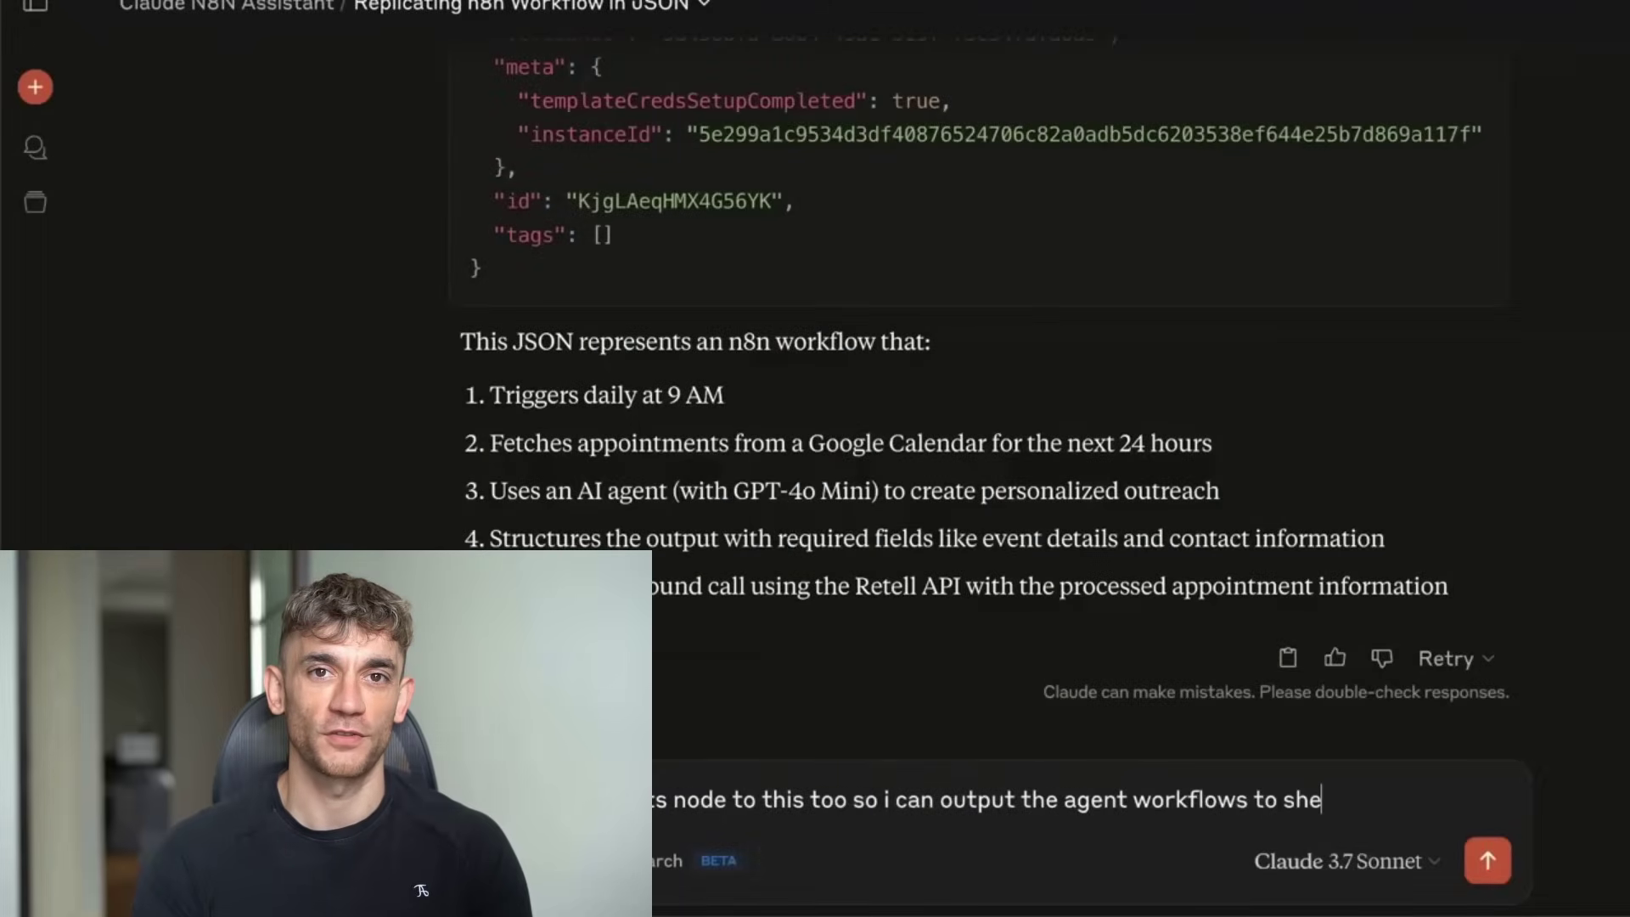
type("ets")
- Send the follow-up asking for a Google Sheets node after Outbound Dial
key("Return")
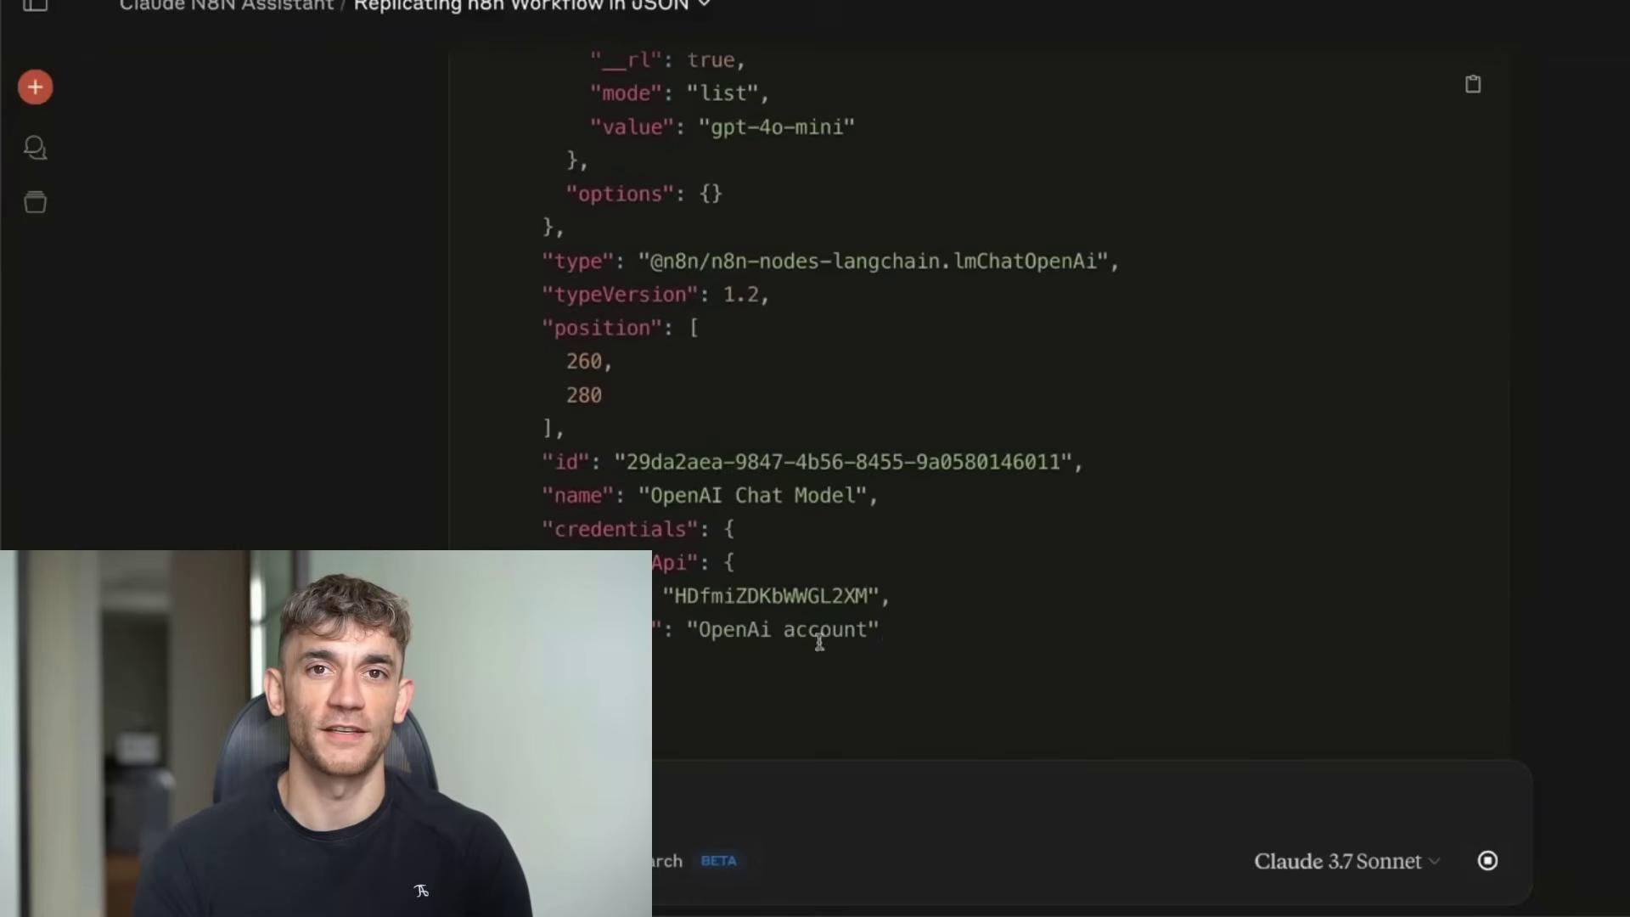
scroll(1133, 560, "down", 10)
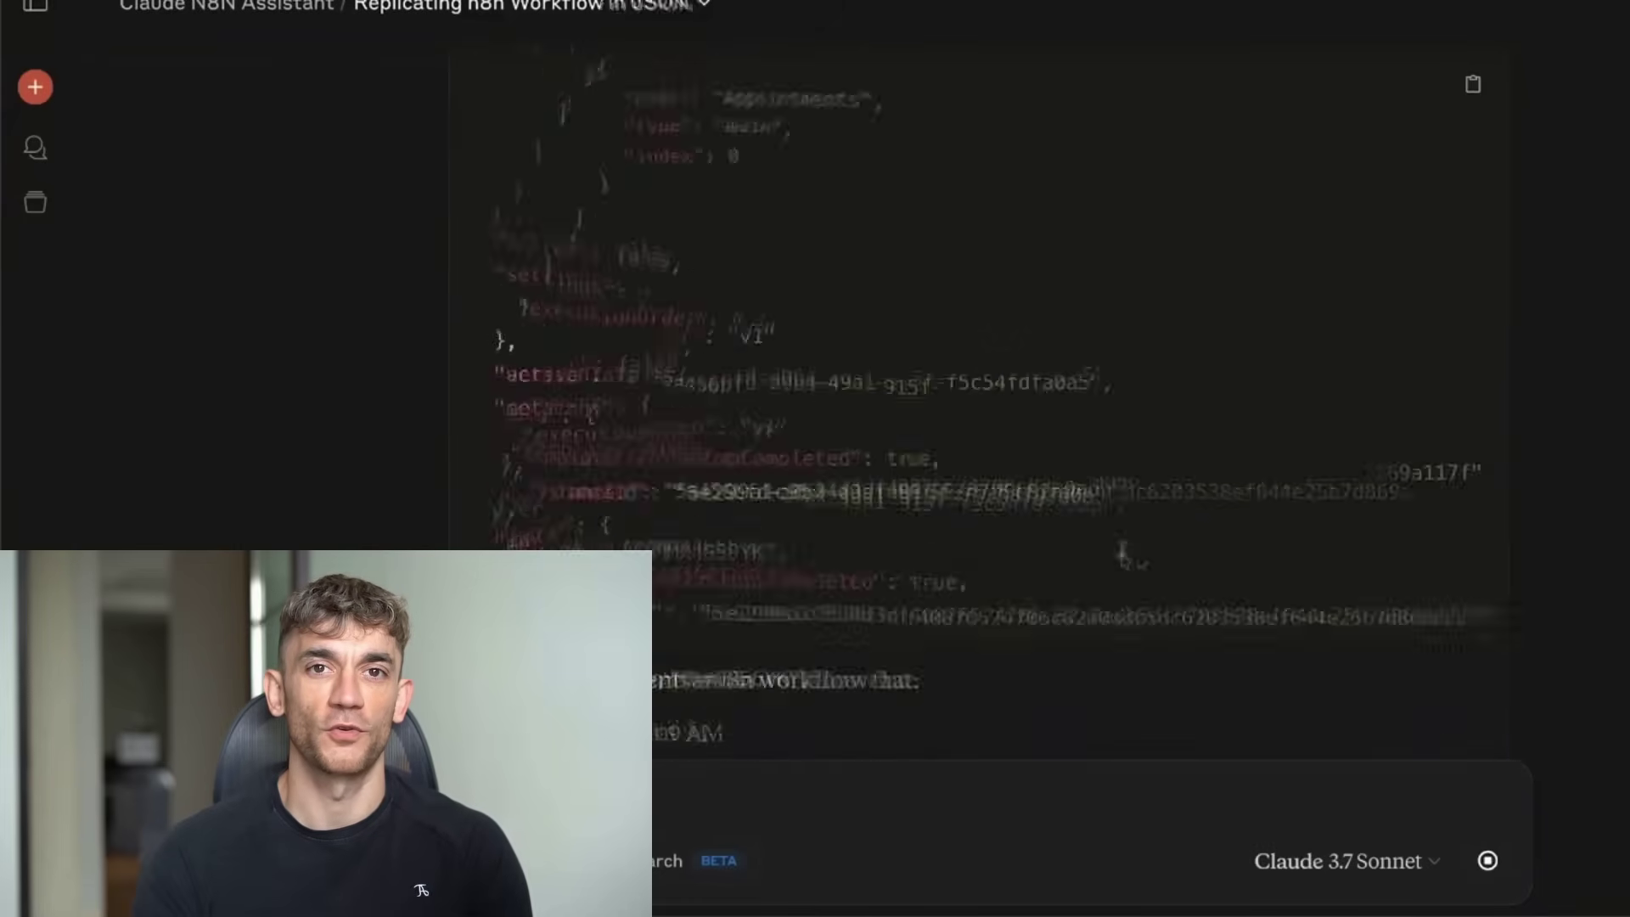
scroll(1089, 548, "up", 8)
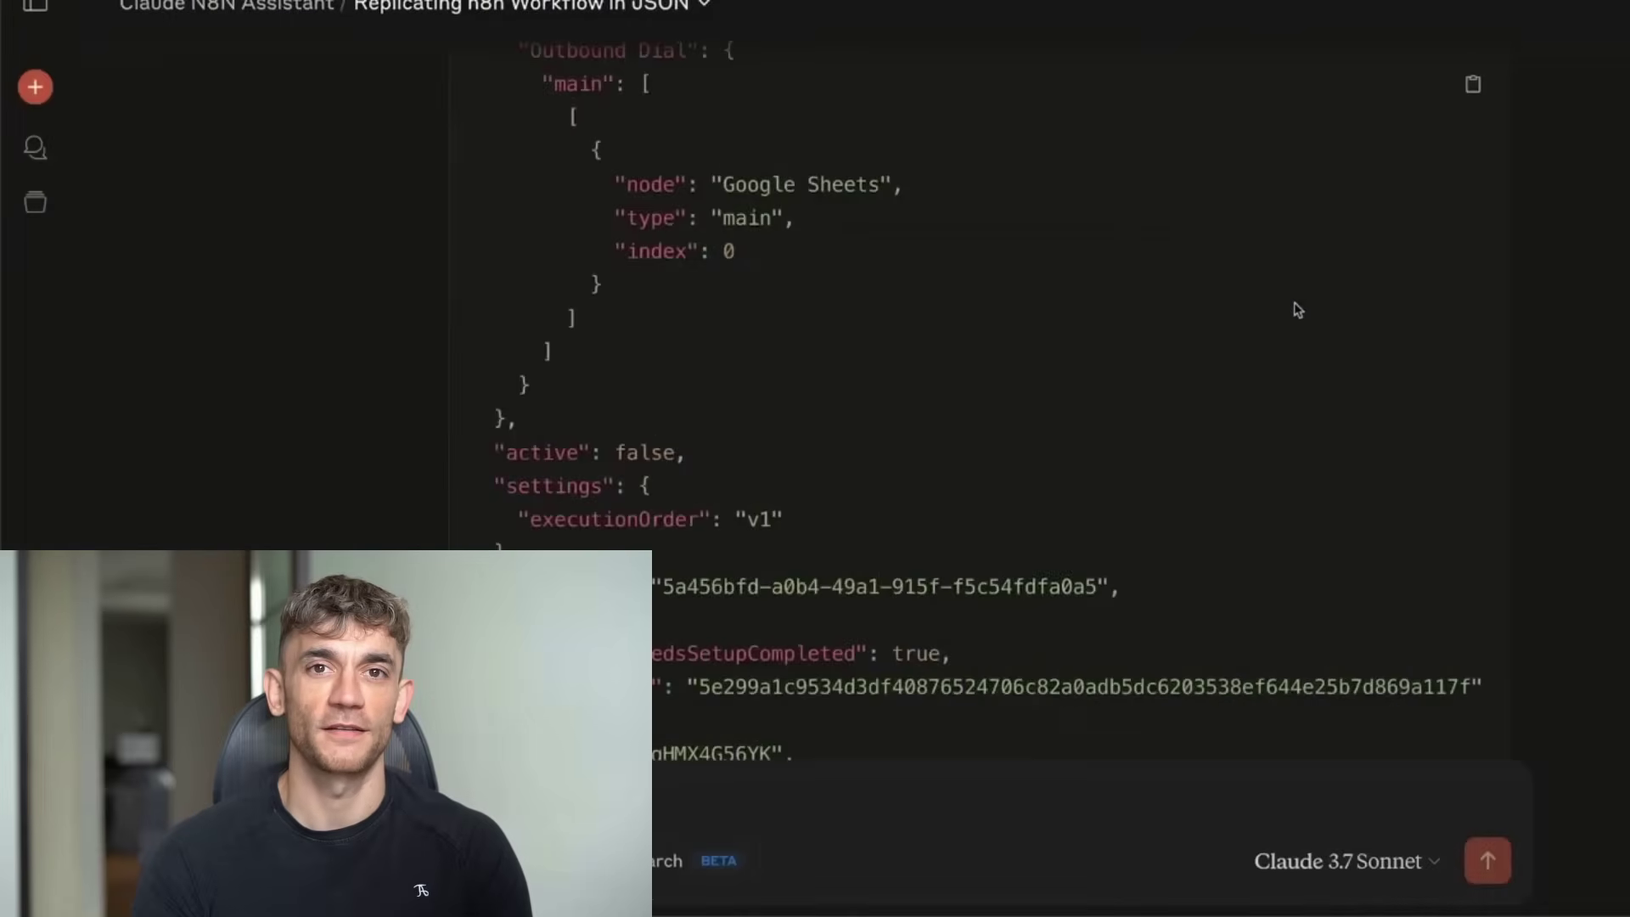
scroll(1297, 312, "up", 3)
- Copy the updated workflow JSON and delete the existing nodes from the n8n canvas
left_click(1473, 85)
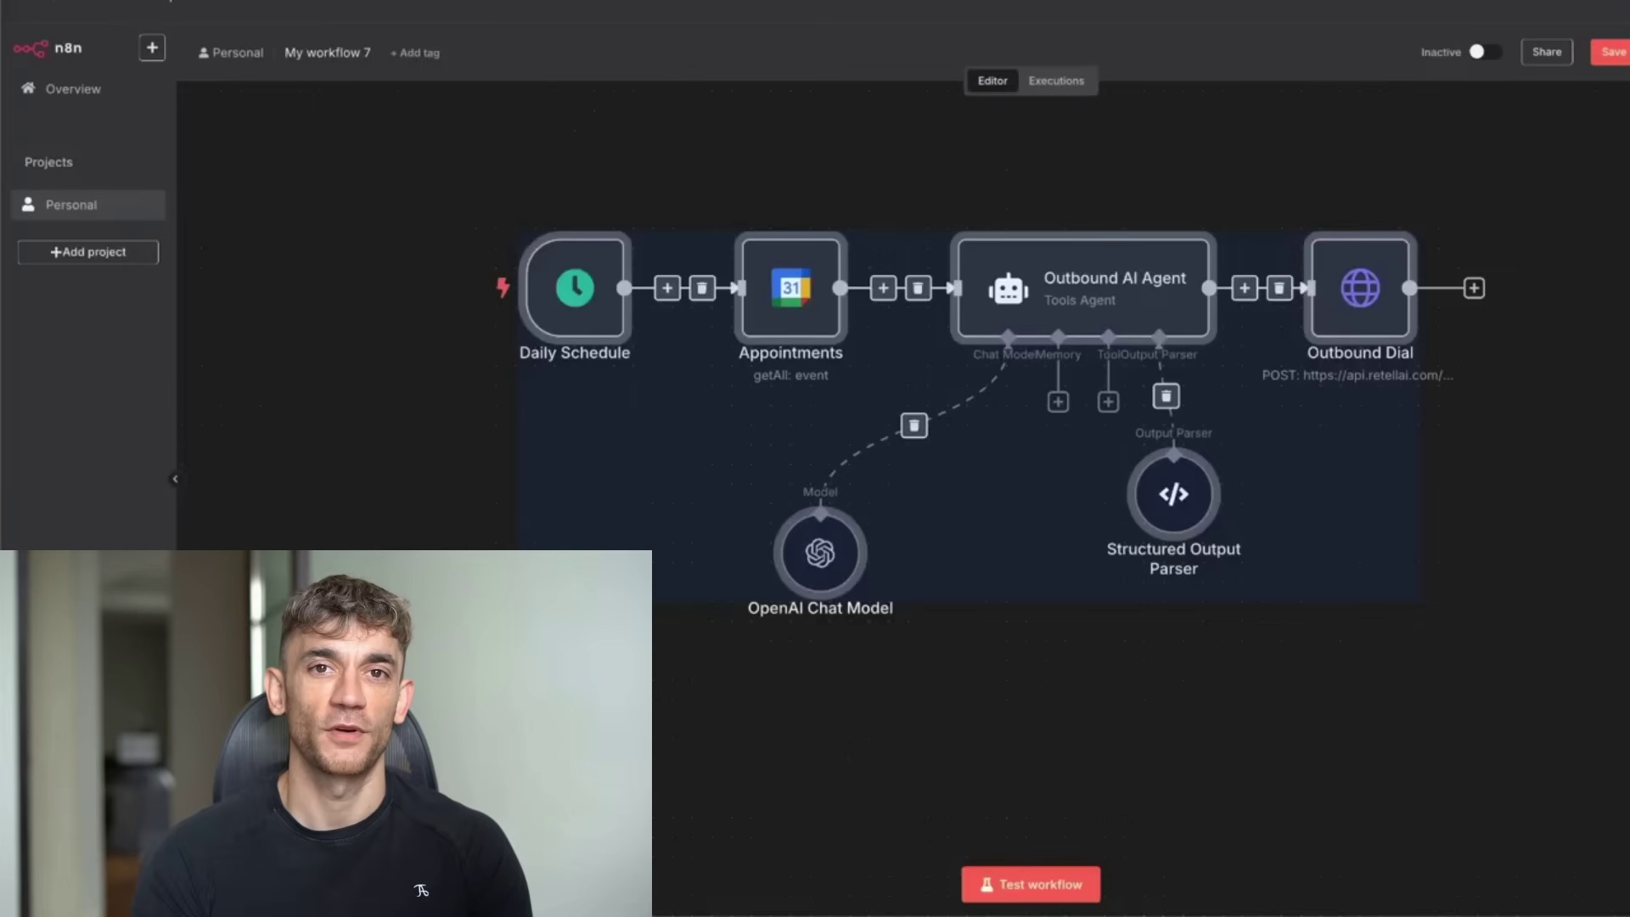
key("Escape")
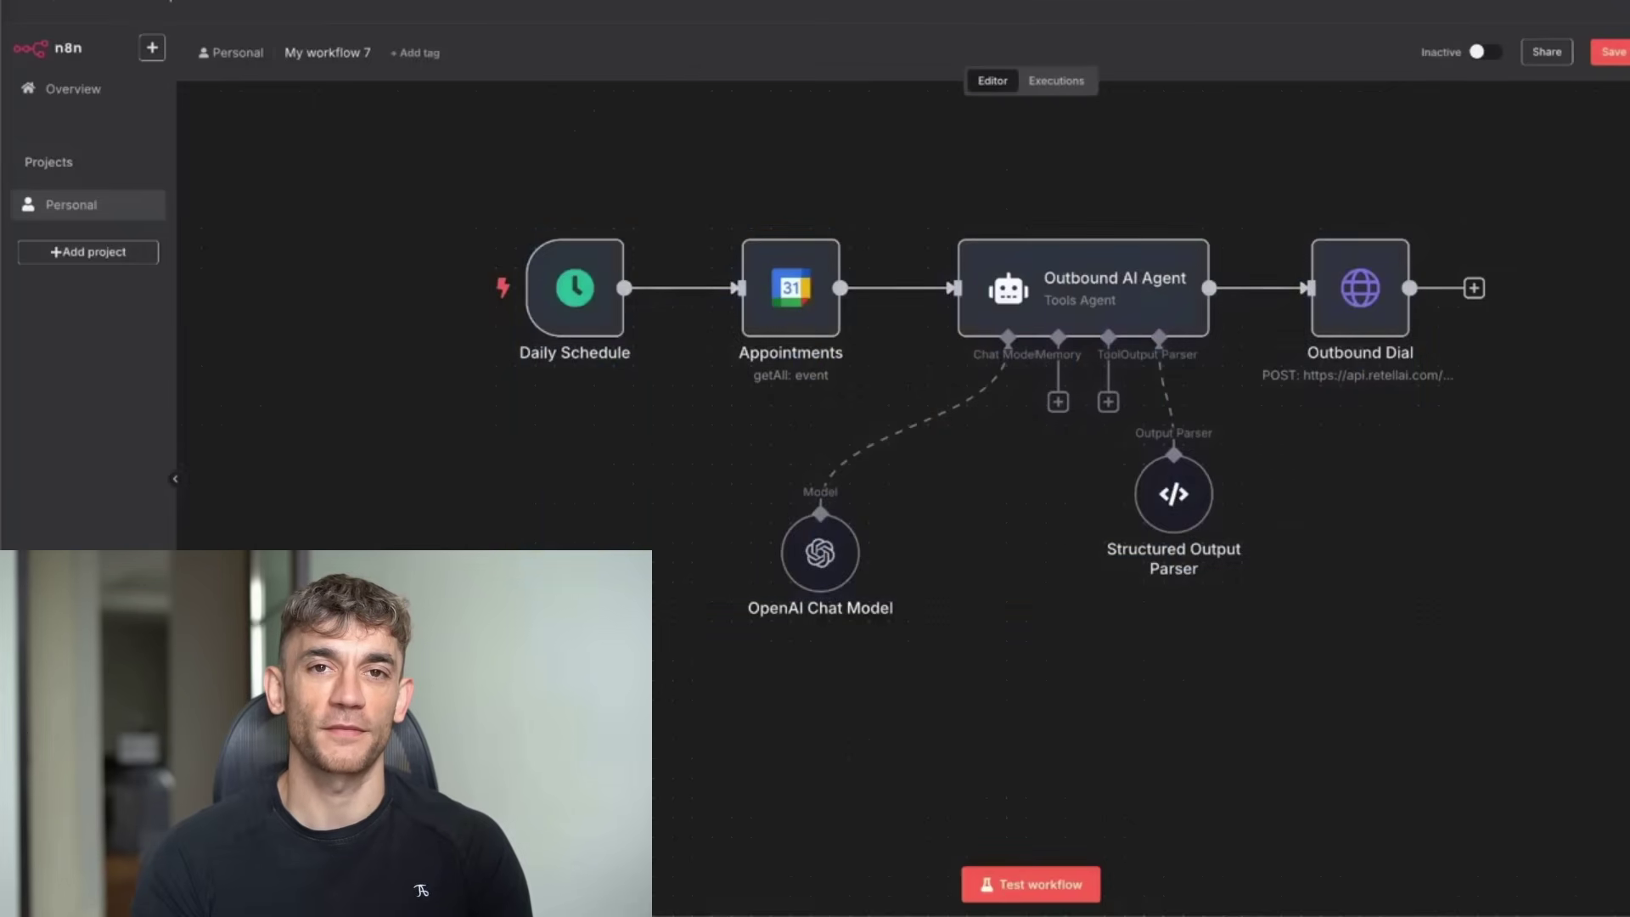
left_click_drag(545, 688, 1567, 263)
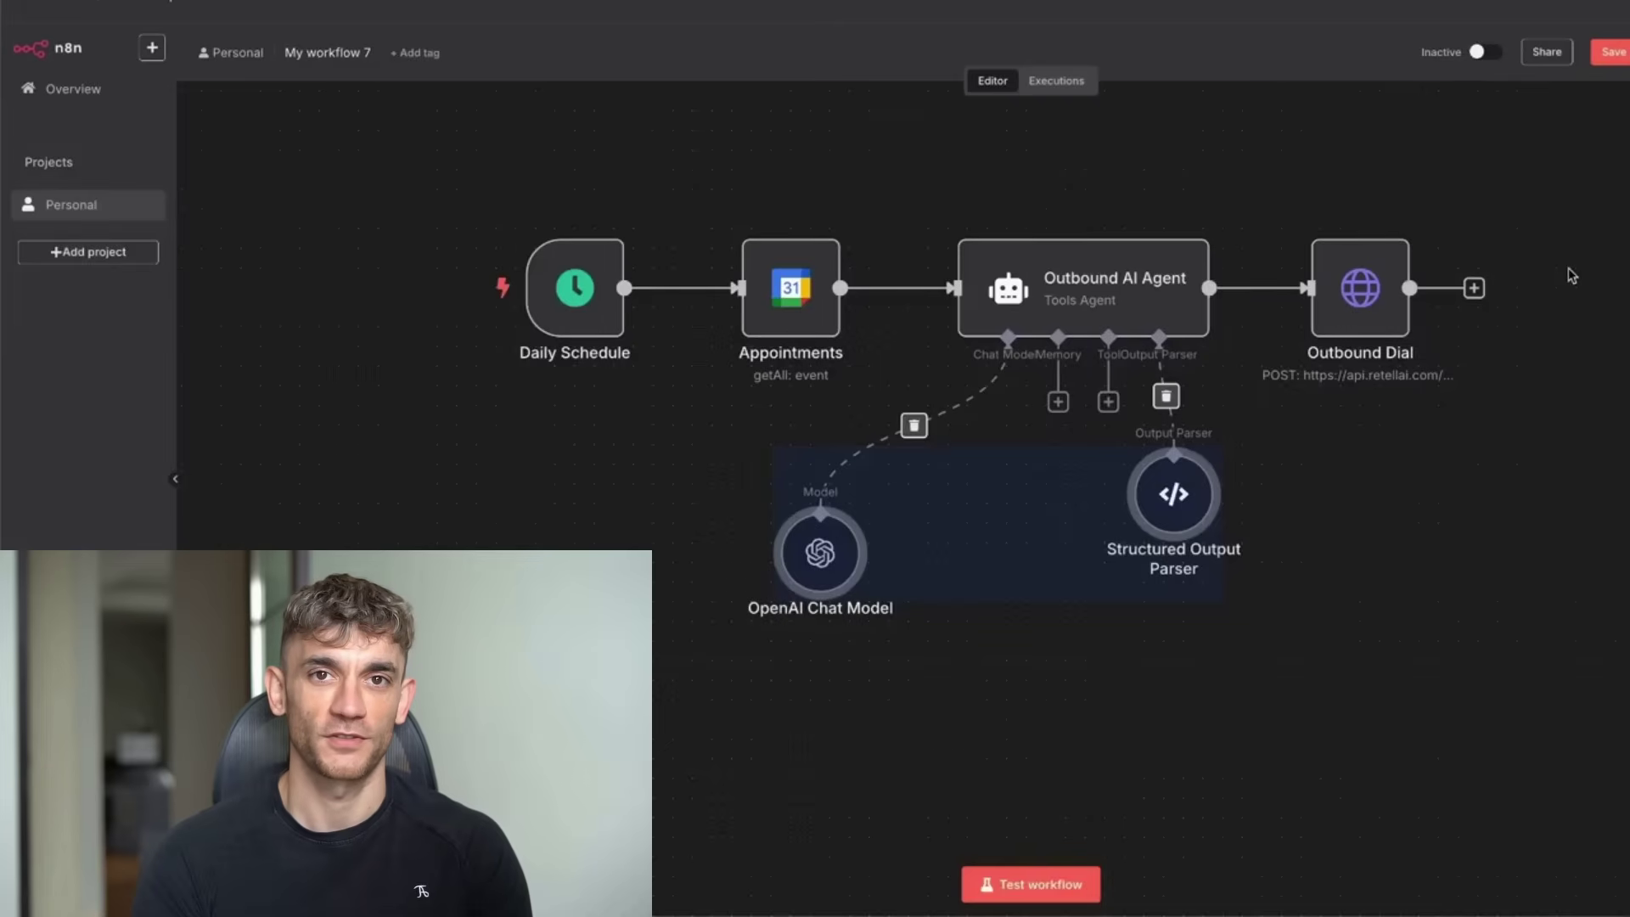
left_click(464, 153)
mouse_move(575, 289)
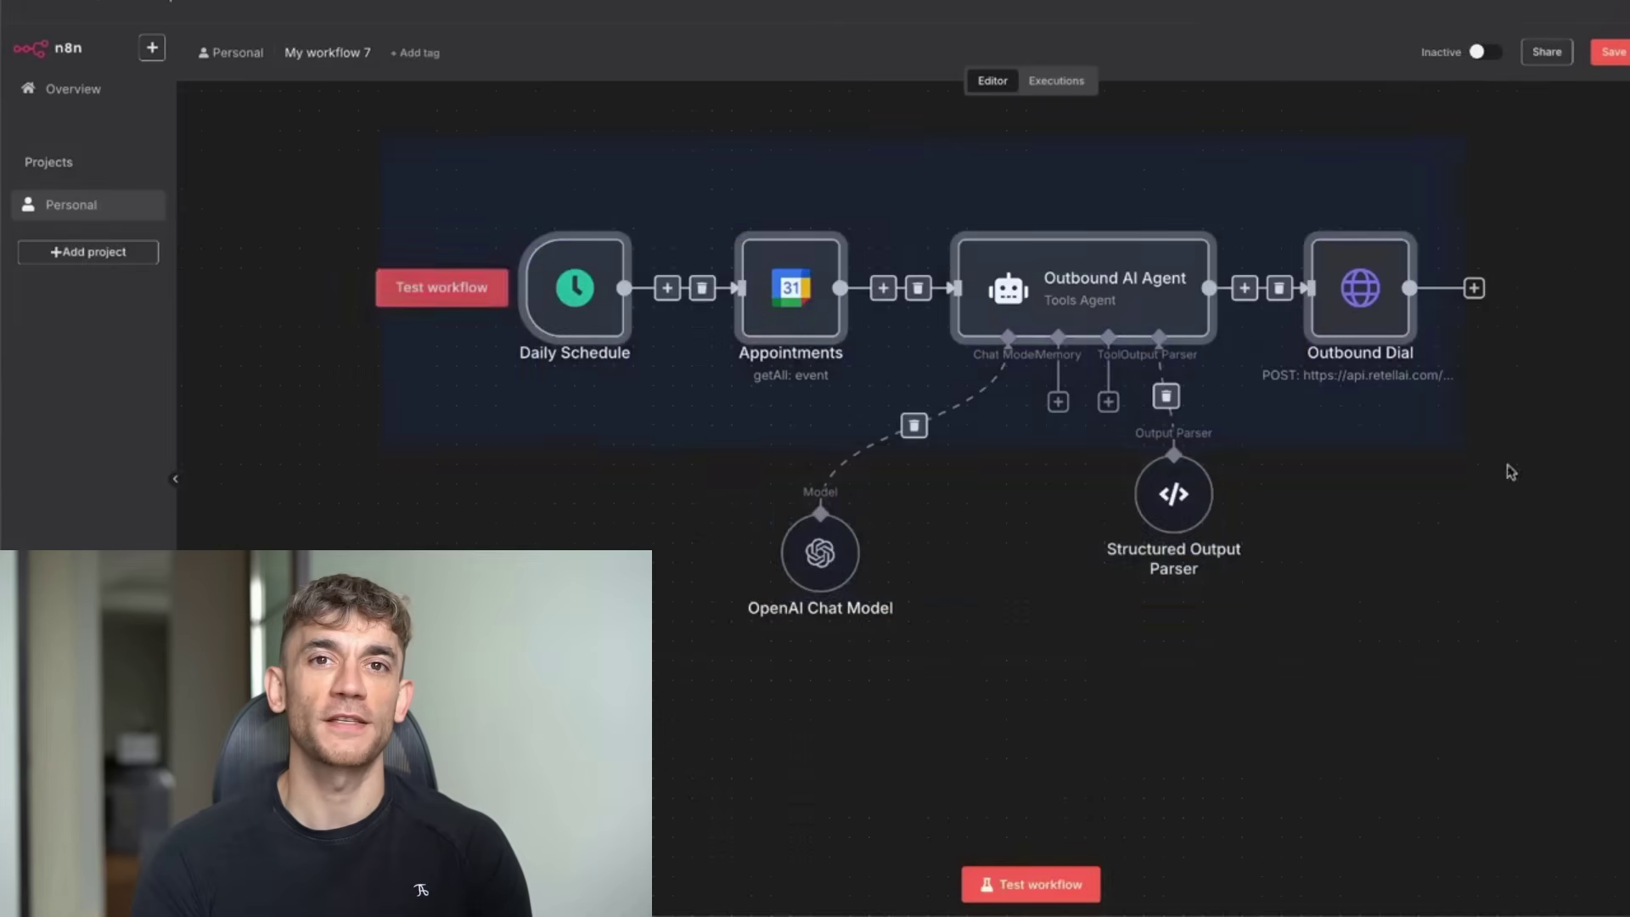
key("Delete")
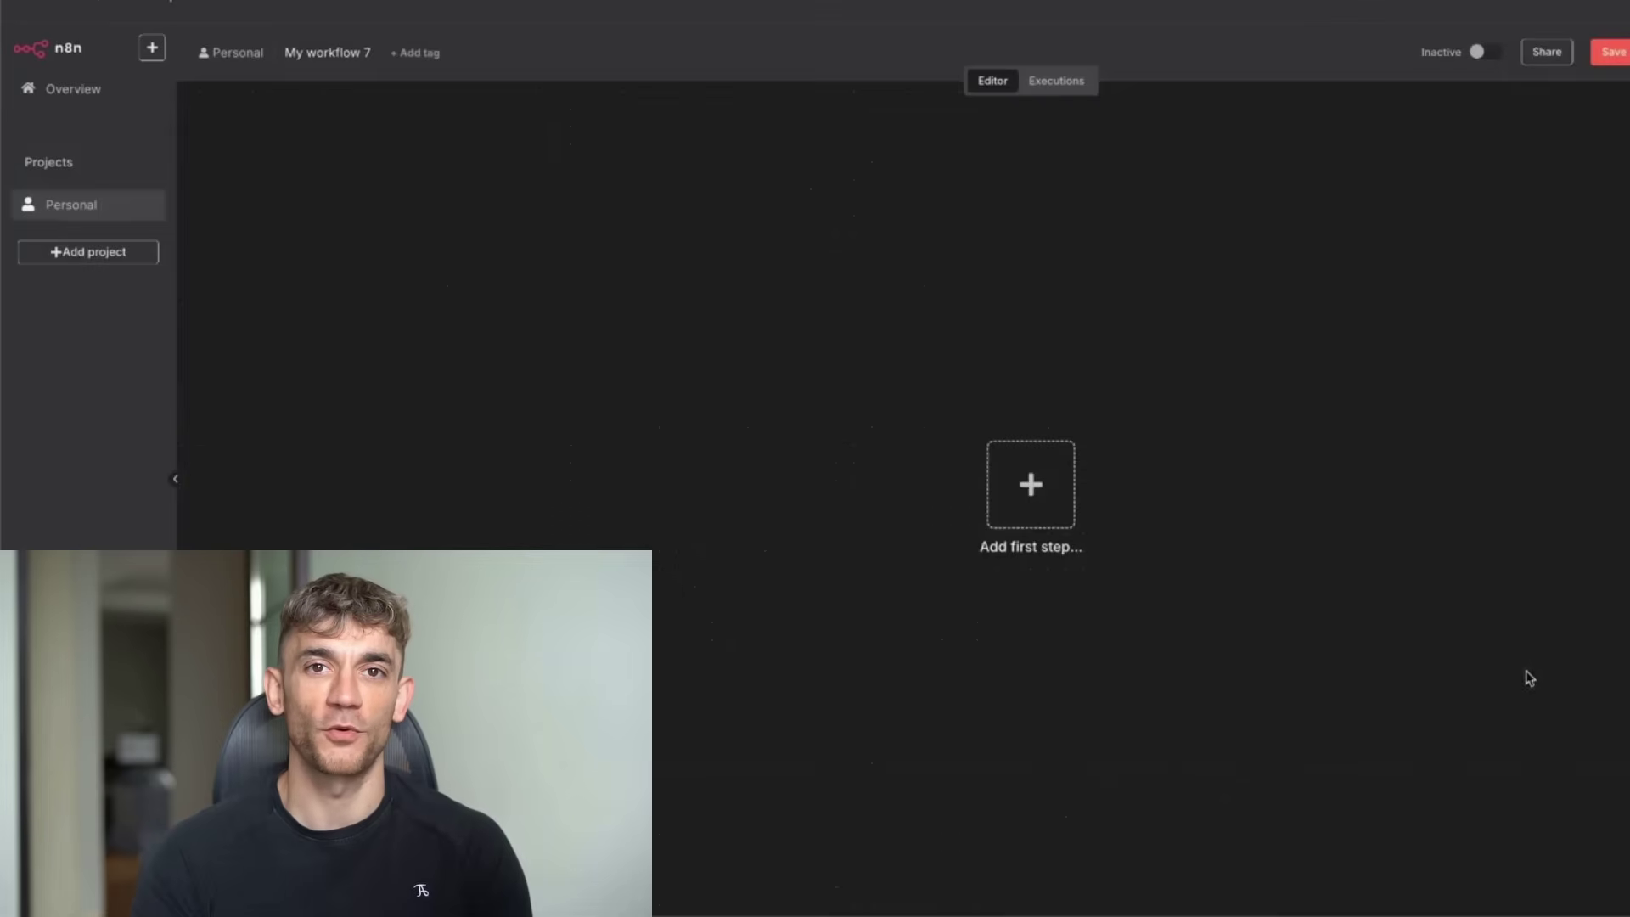
- Paste the updated workflow into n8n and open the Google Sheets node's settings
key("ctrl+z")
left_click_drag(1617, 675, 1130, 522)
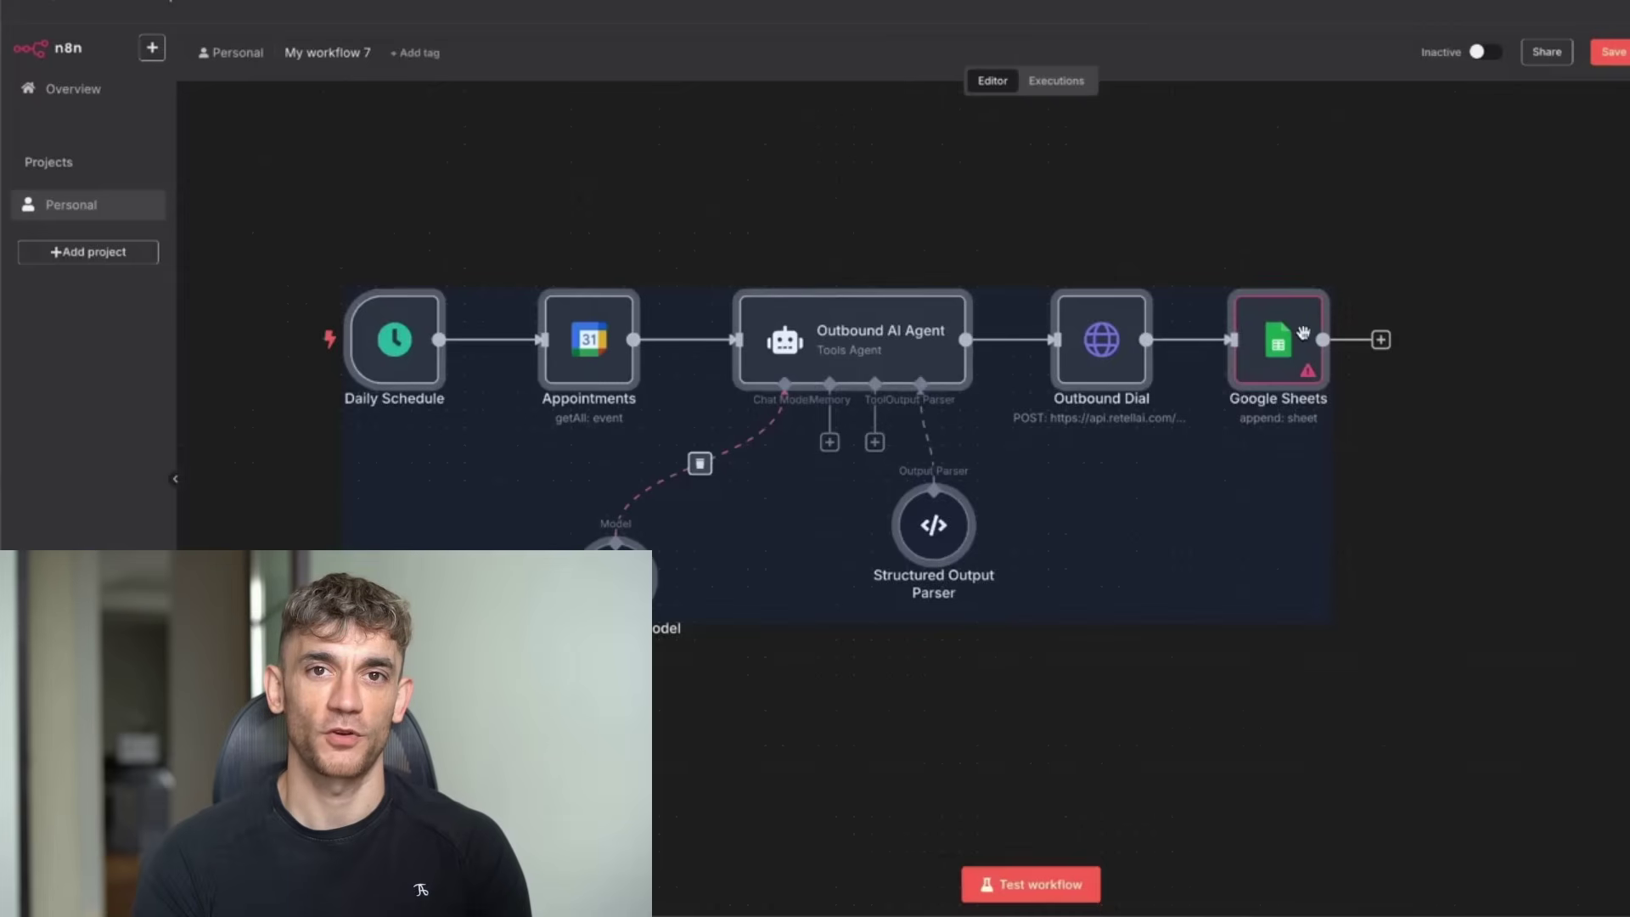
left_click(1464, 434)
mouse_move(1277, 340)
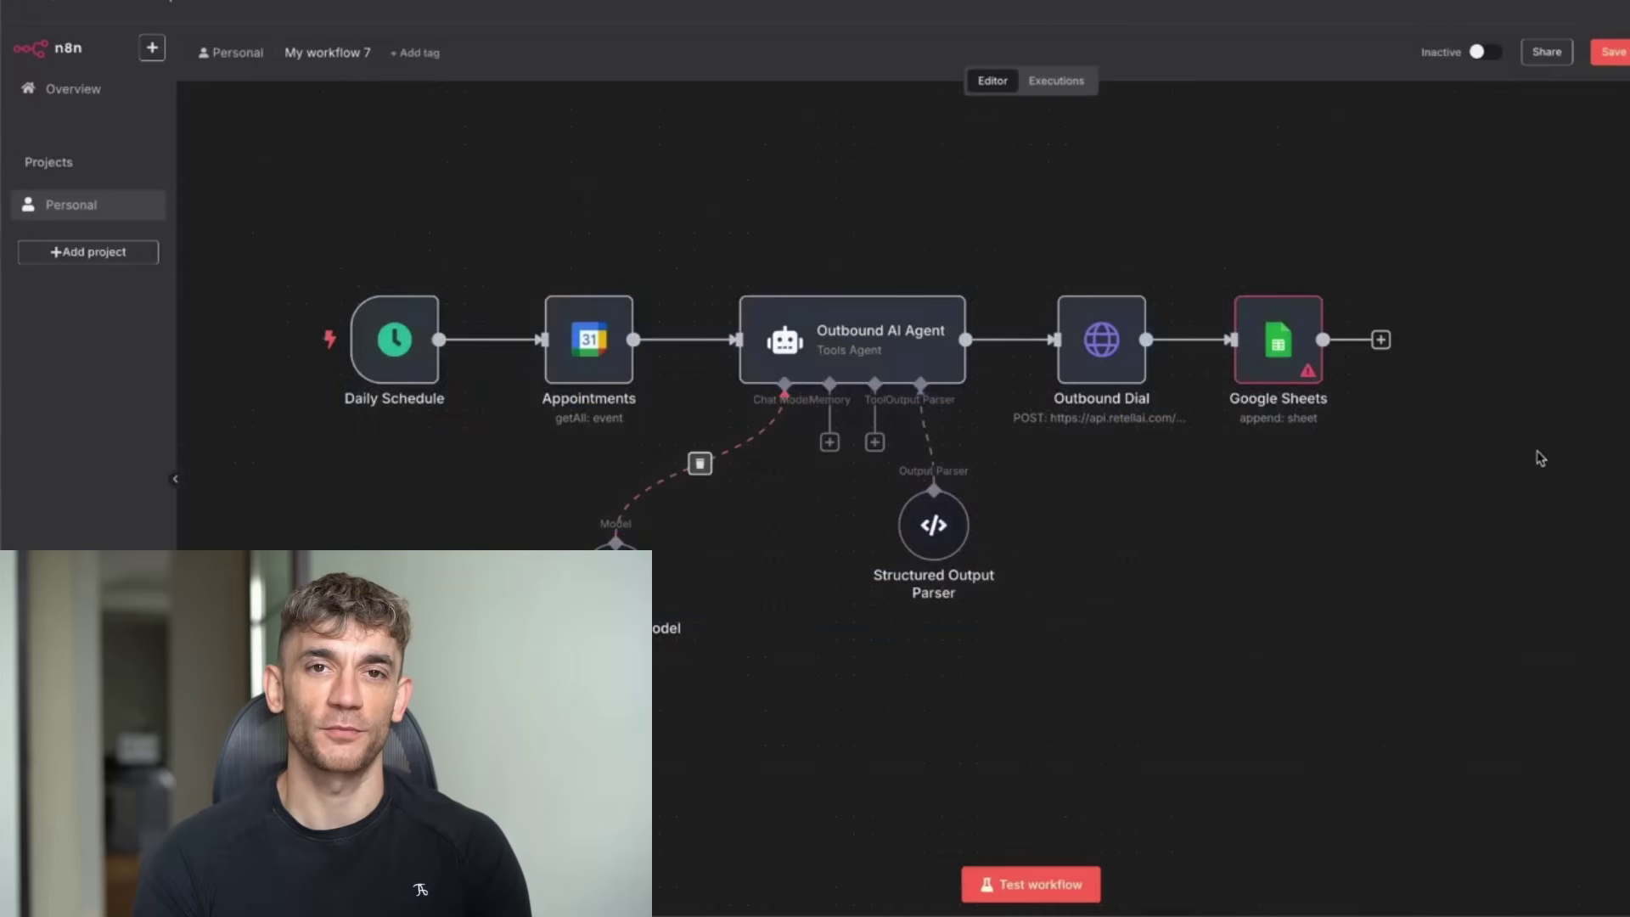
double_click(1279, 347)
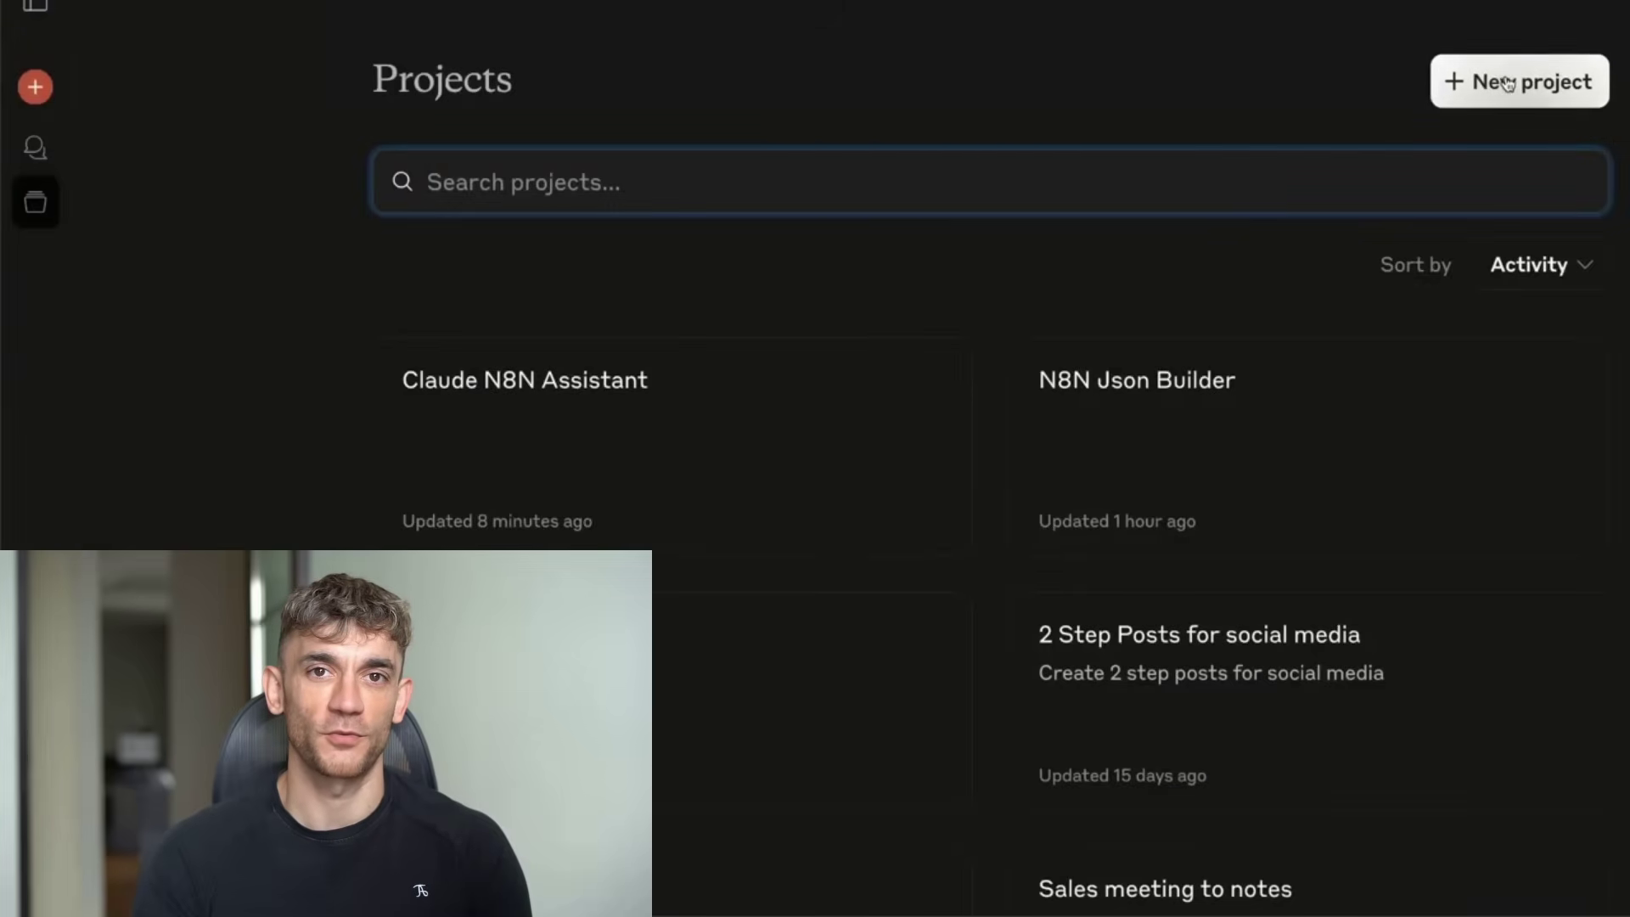
- Create a new Claude project named sdfsdafdsa
left_click(1508, 83)
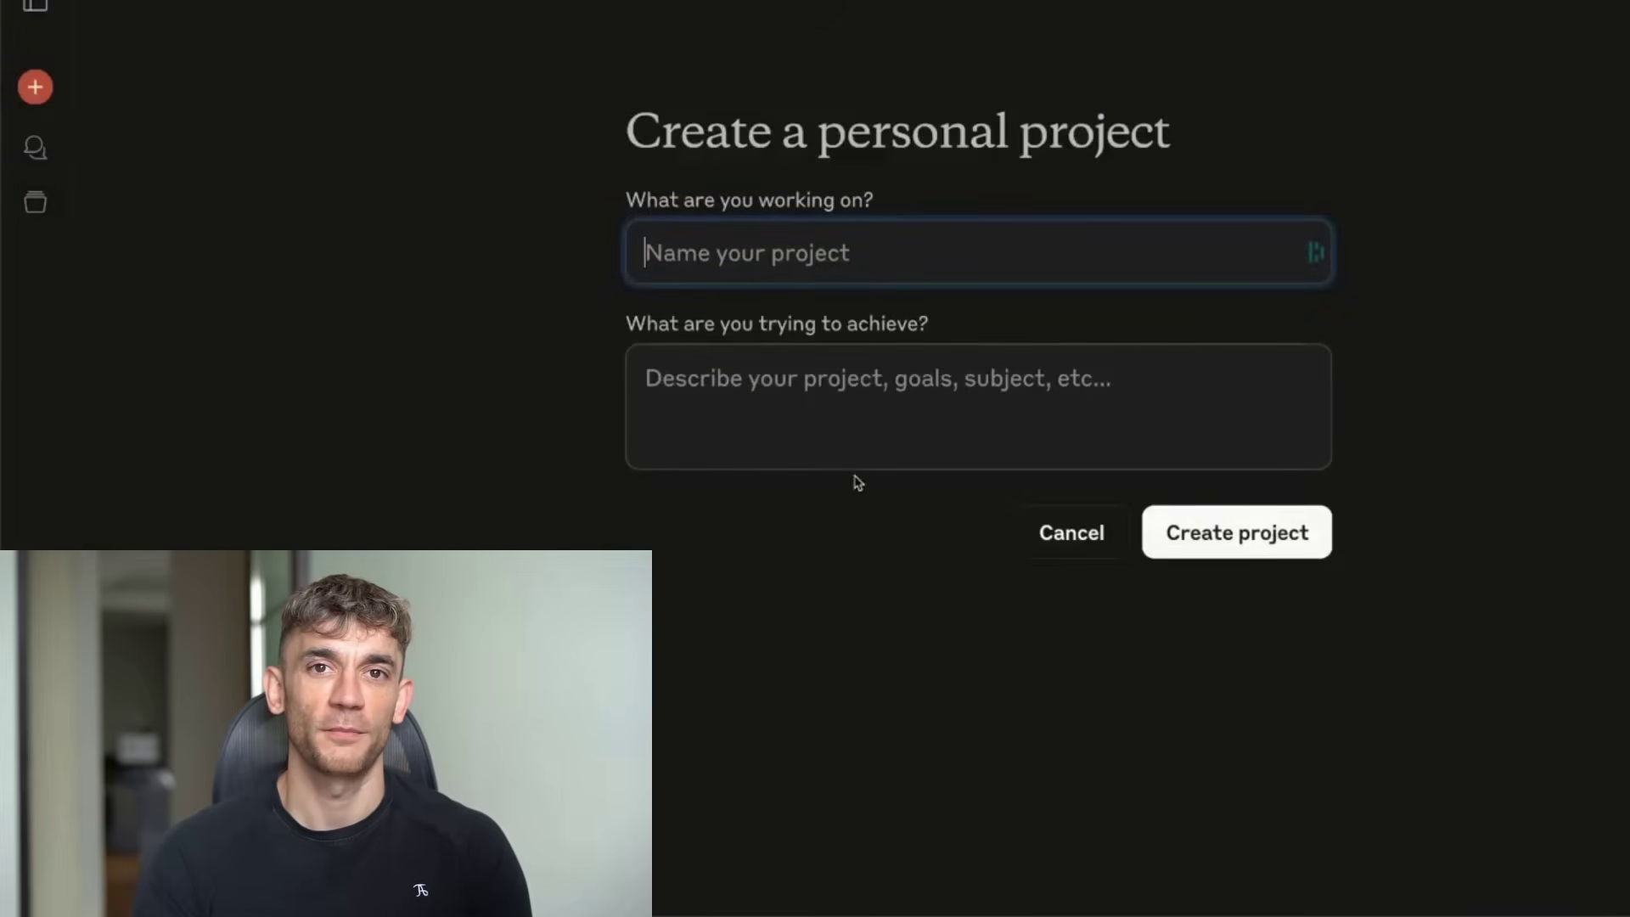
left_click(978, 252)
type("sdfsdafdsa")
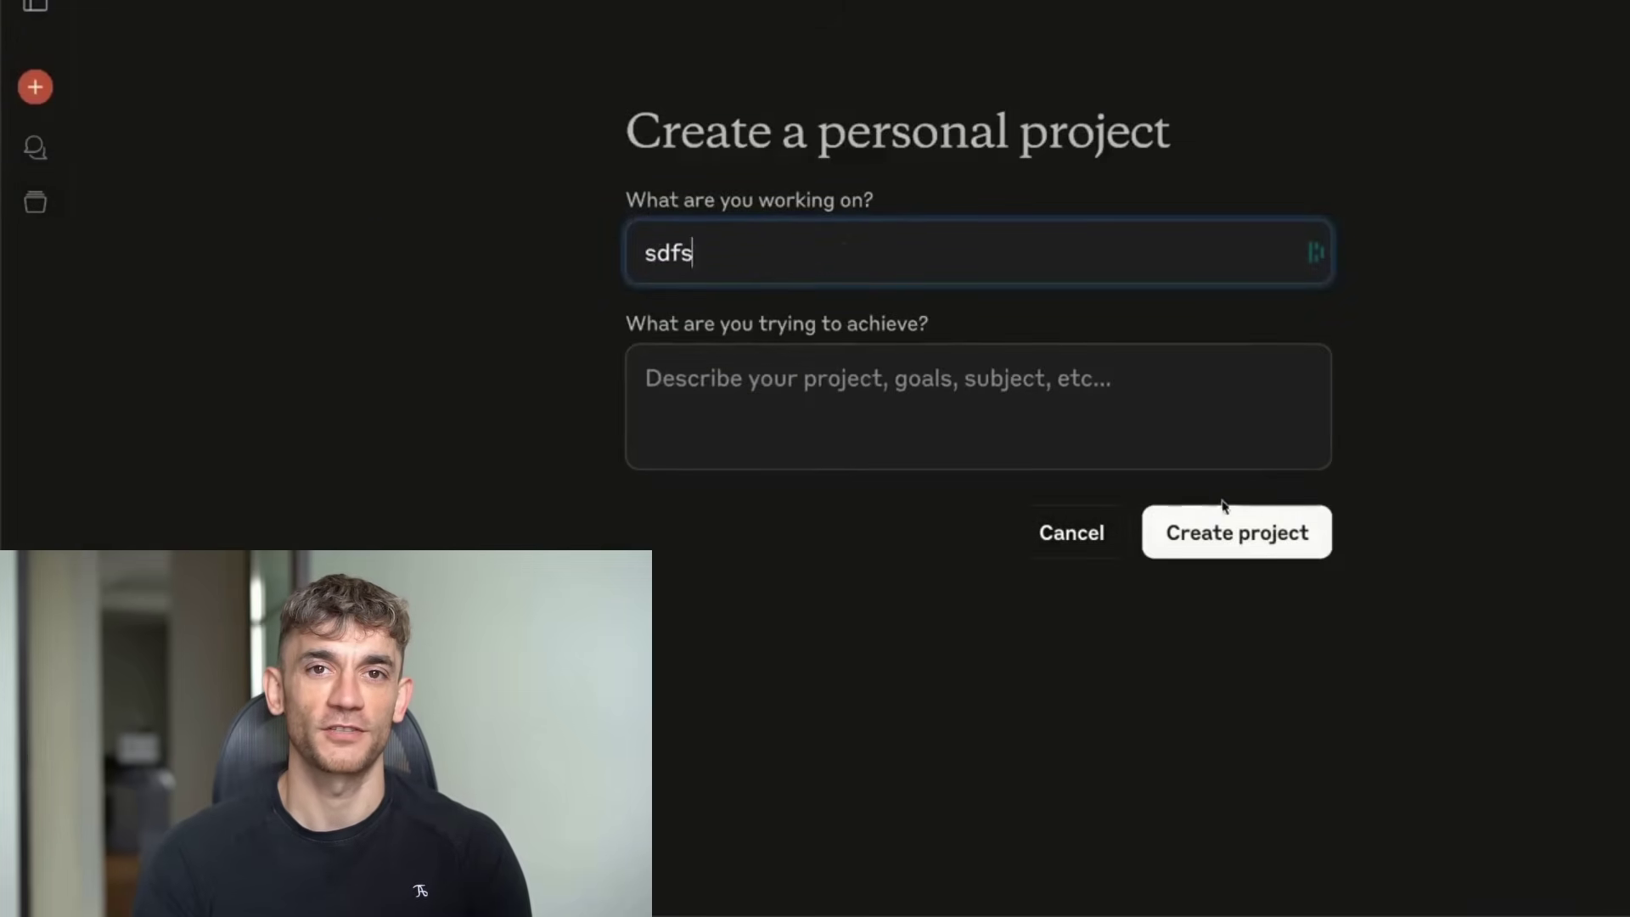
left_click(1237, 533)
right_click(468, 103)
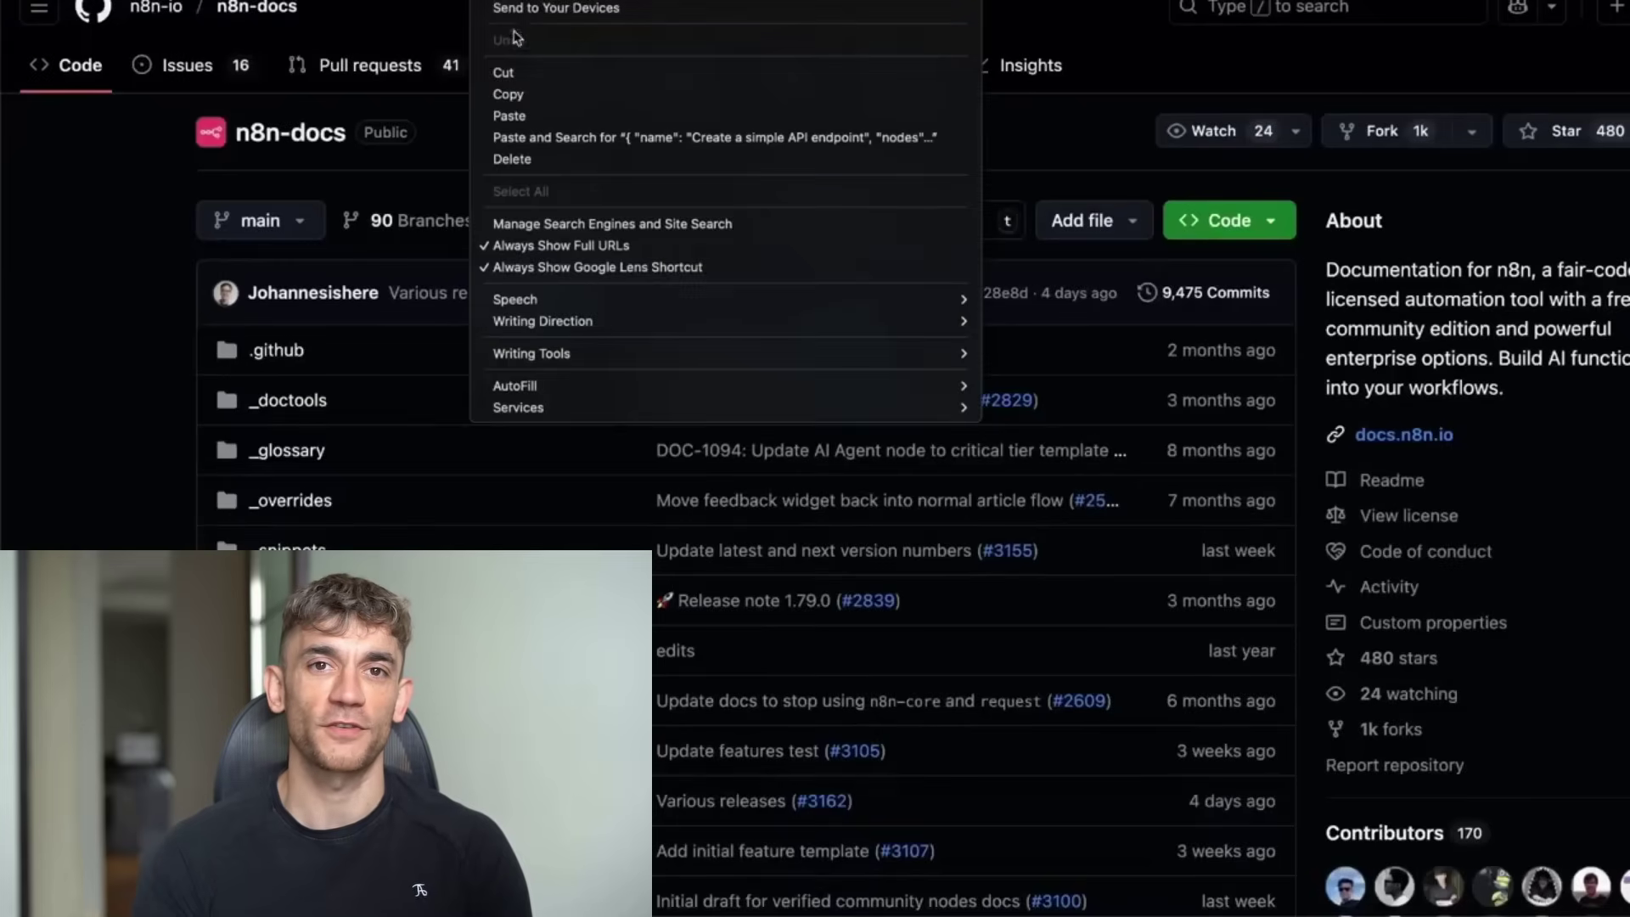
left_click(503, 94)
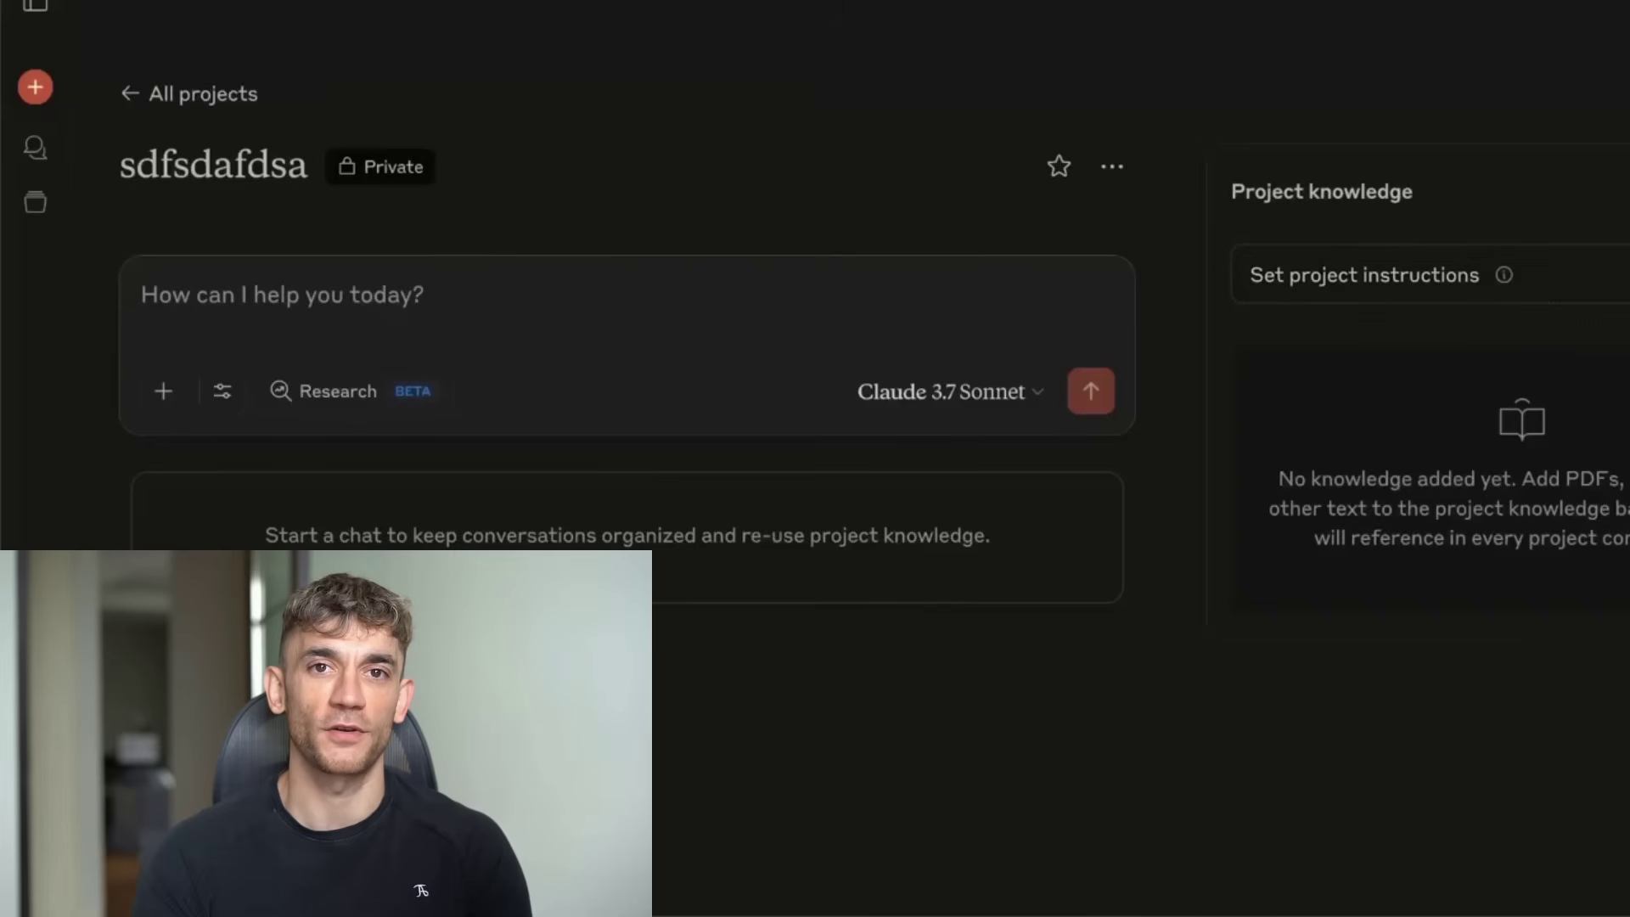
- Look over the new project's instructions editor and knowledge options without making changes
left_click(1369, 273)
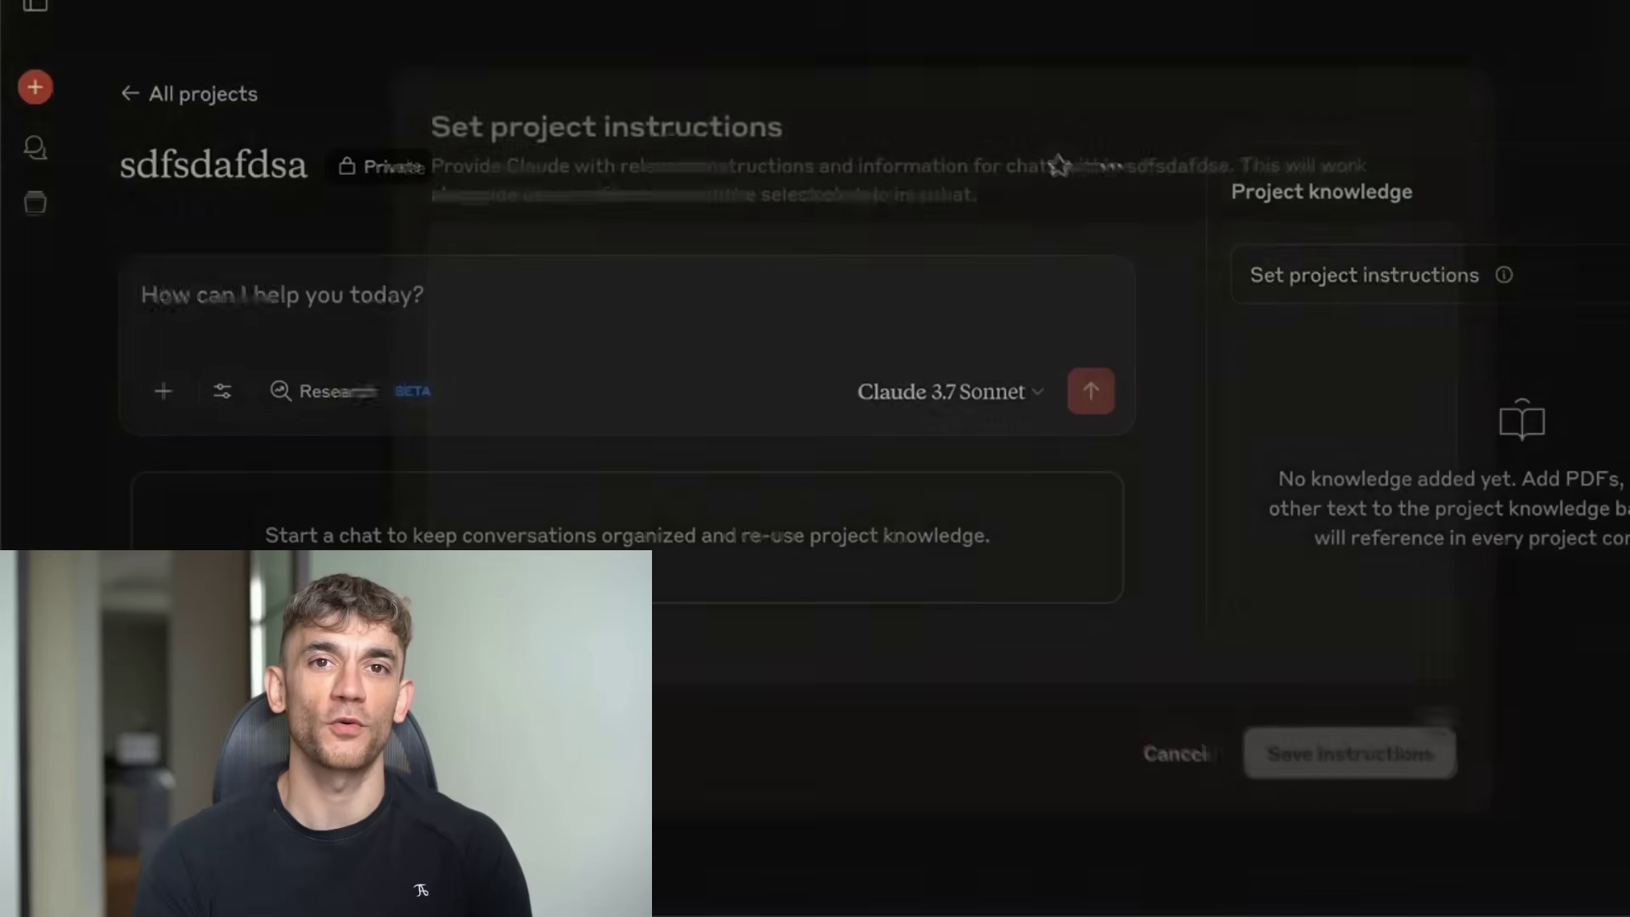
left_click(1185, 774)
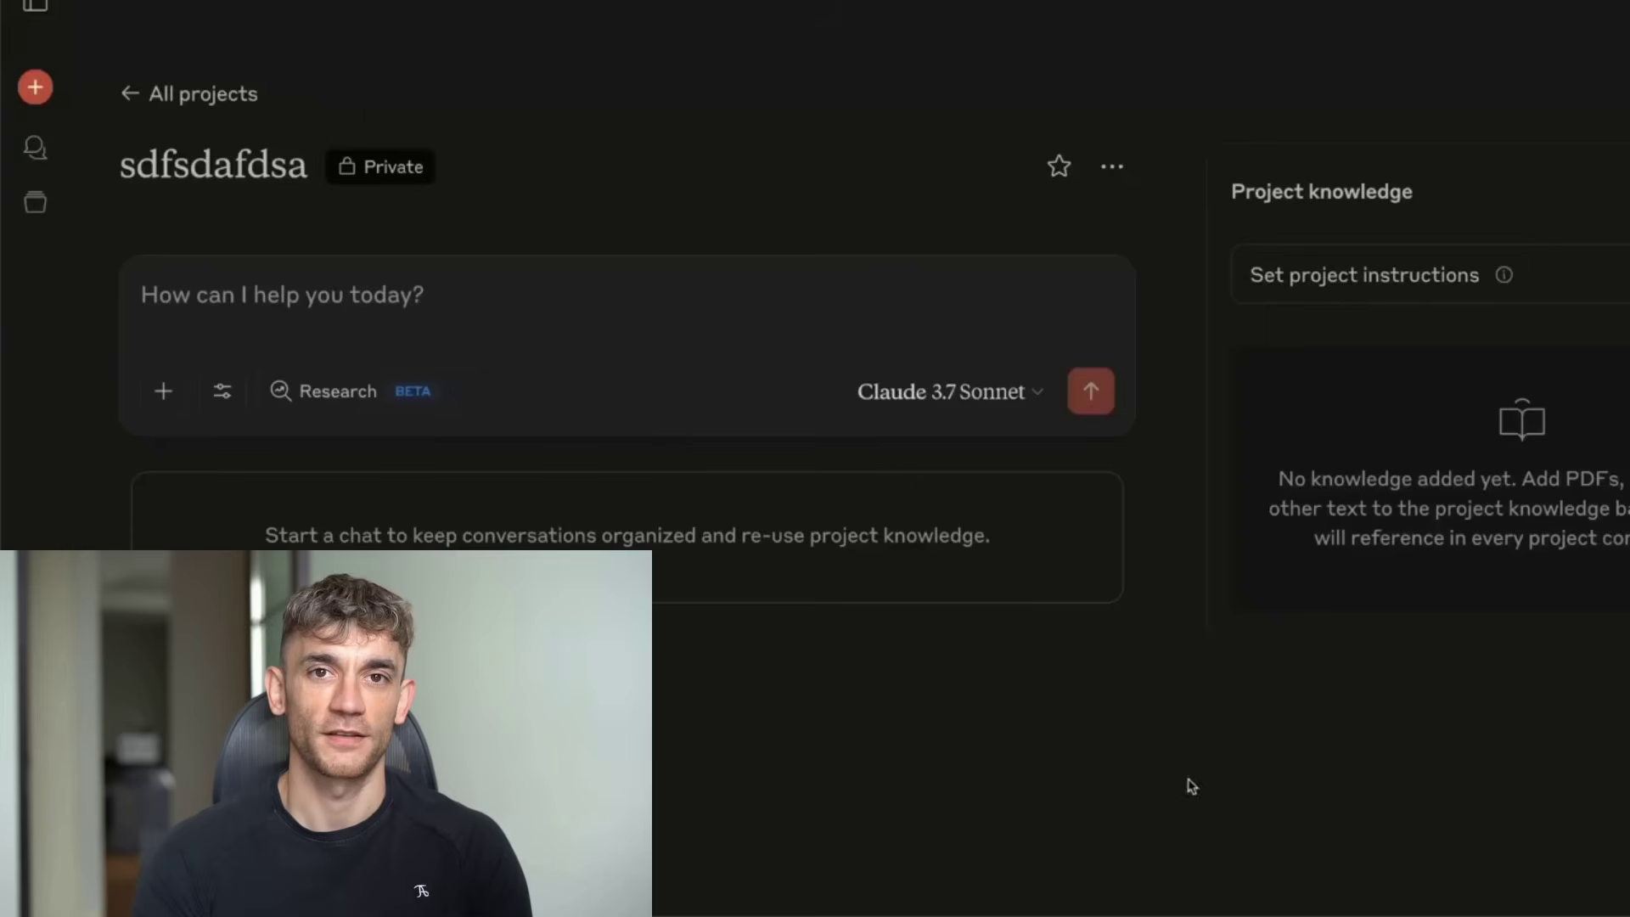
left_click(1617, 191)
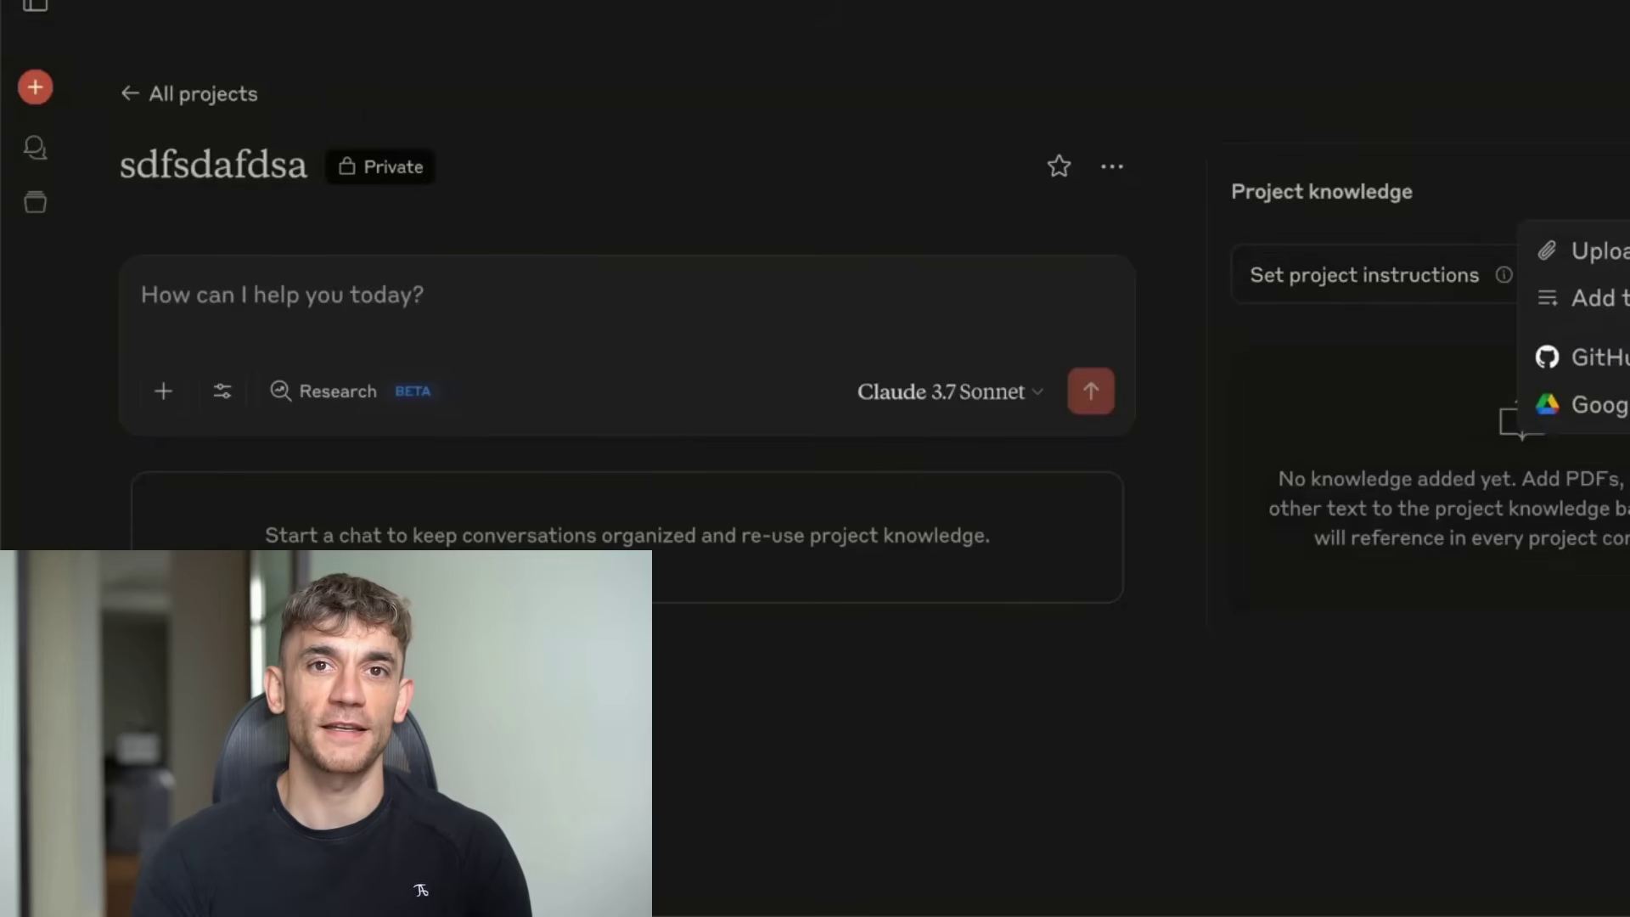
key("Escape")
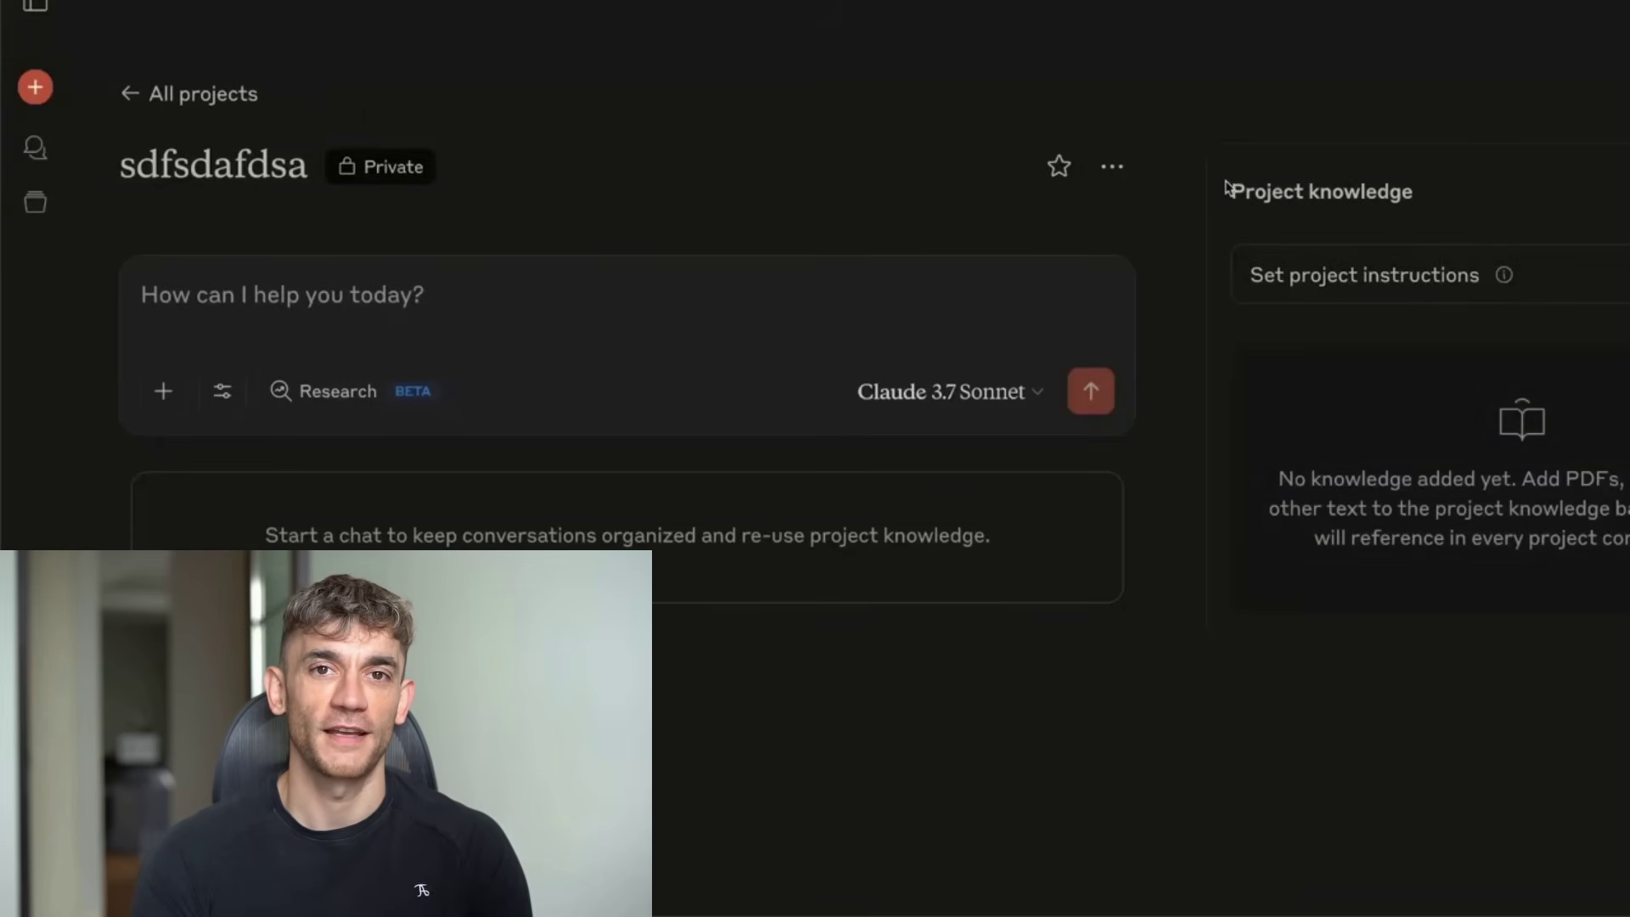
left_click_drag(1226, 188, 1393, 192)
left_click(1489, 189)
left_click(1616, 191)
left_click(1578, 354)
left_click(637, 209)
type("https://github.com/n8n-io/n8n-docs")
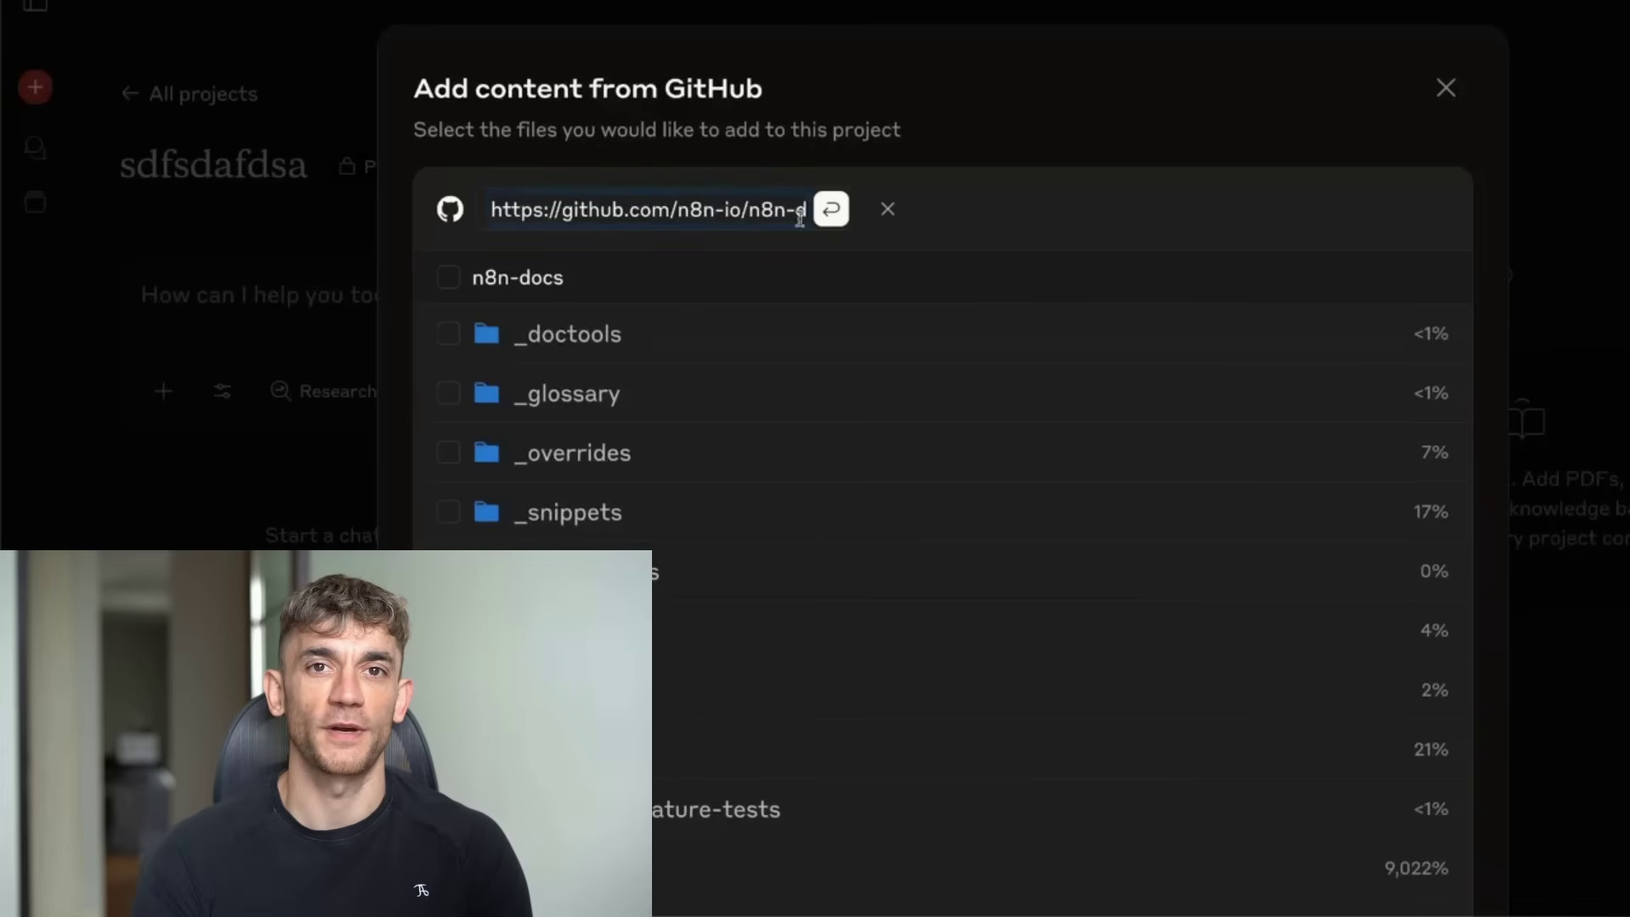
- Fetch the n8n-docs repository folder list, then close the GitHub import dialog
key("Return")
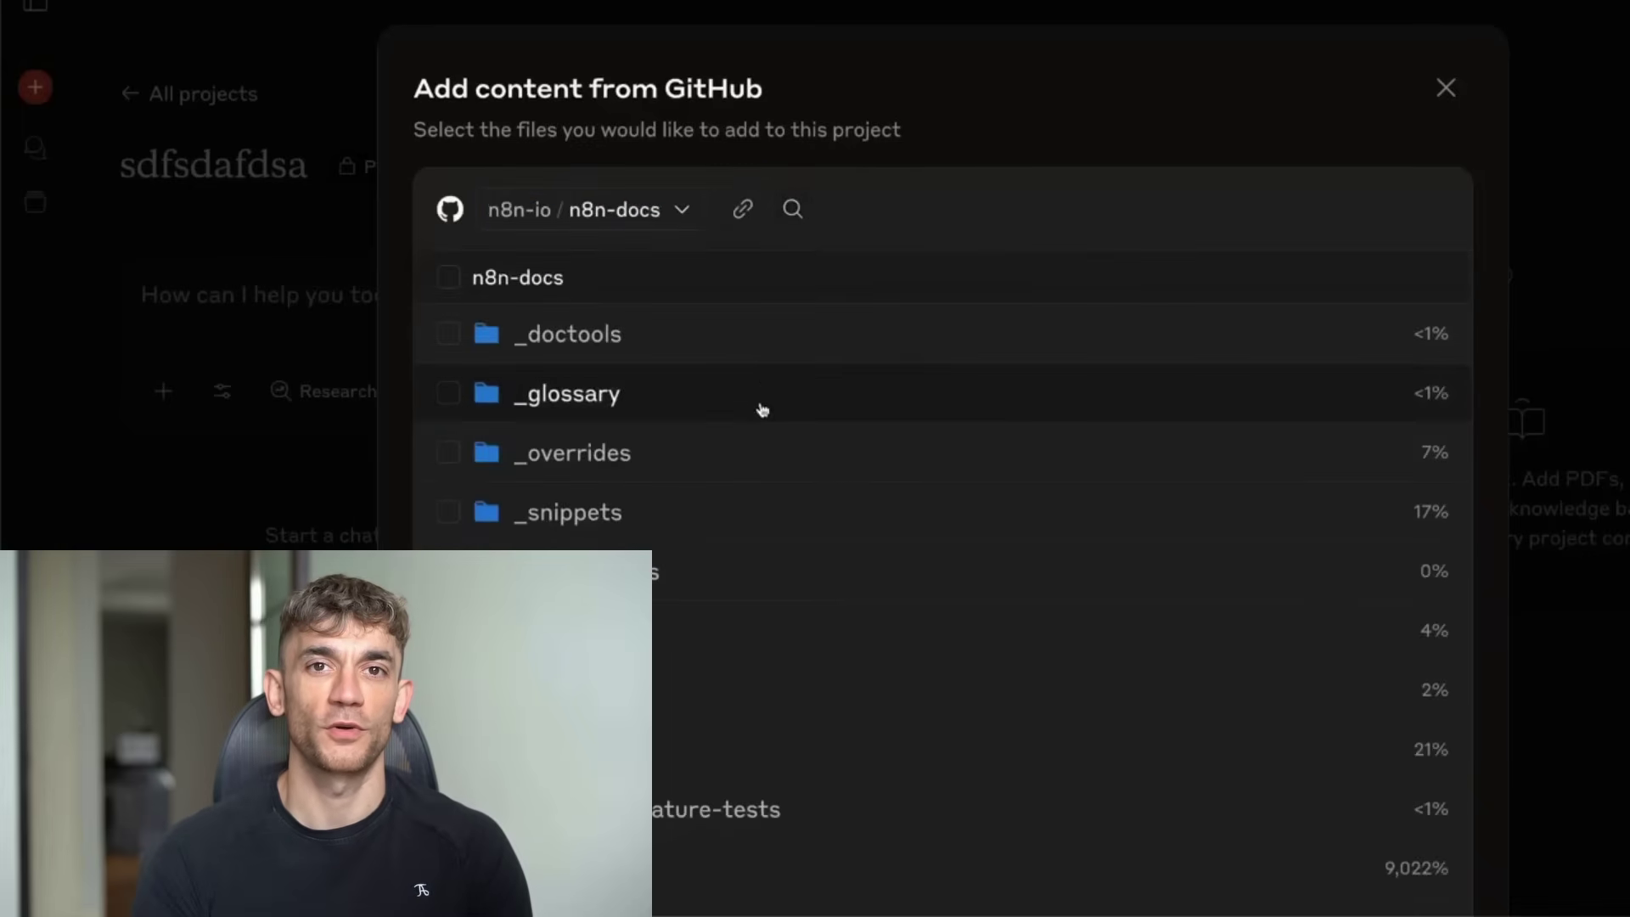
scroll(564, 366, "down", 5)
scroll(563, 366, "up", 4)
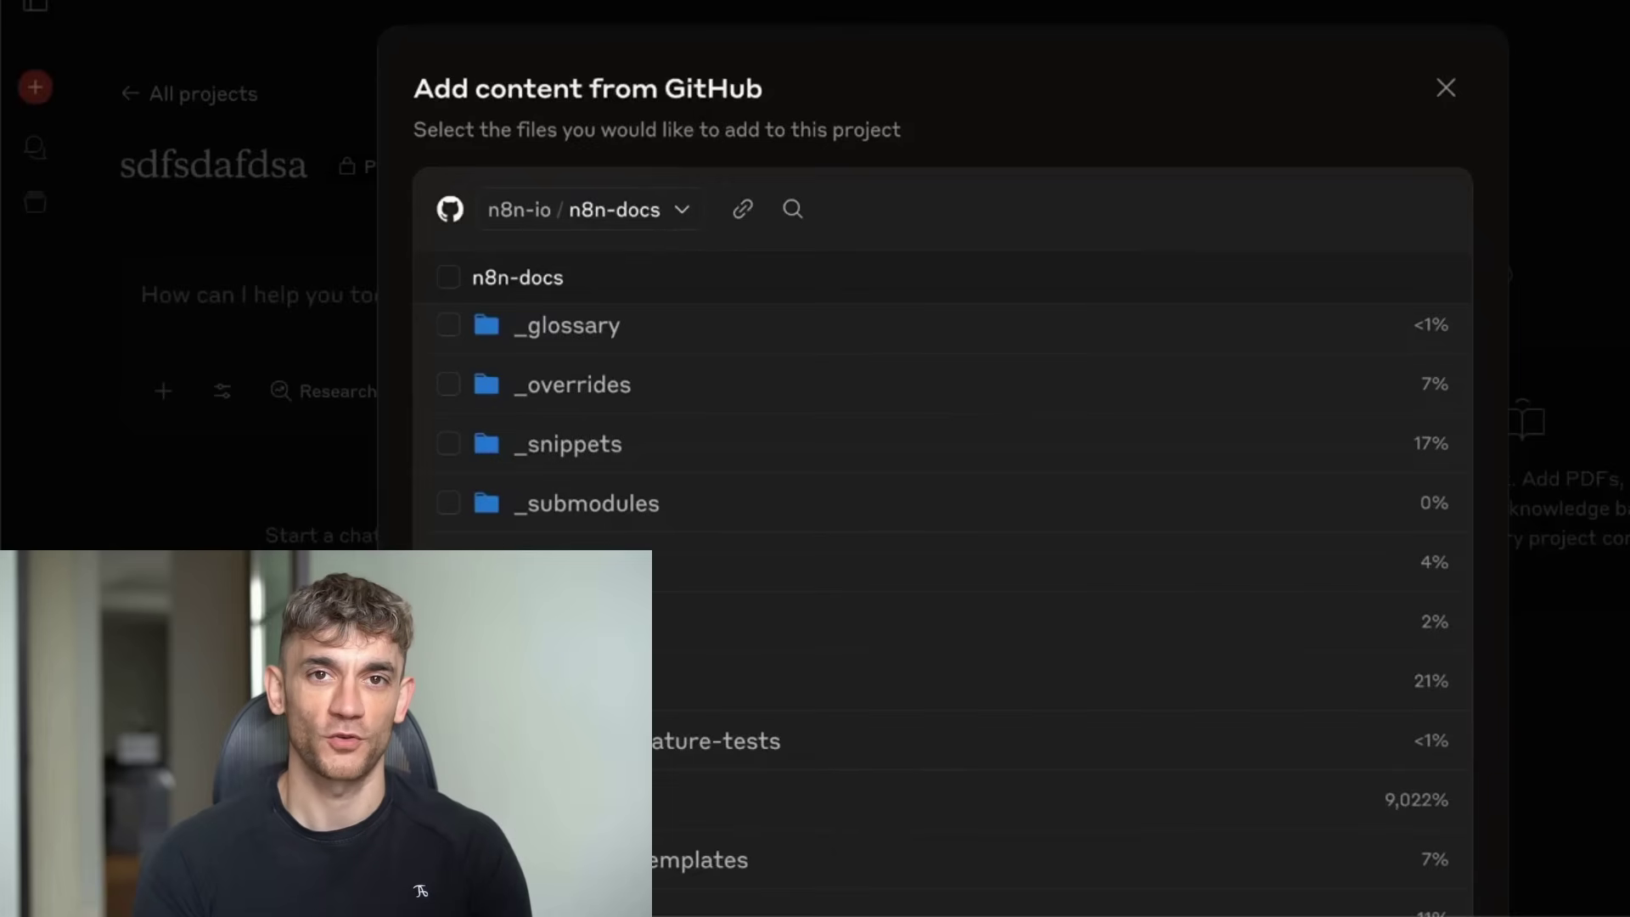
left_click(1445, 88)
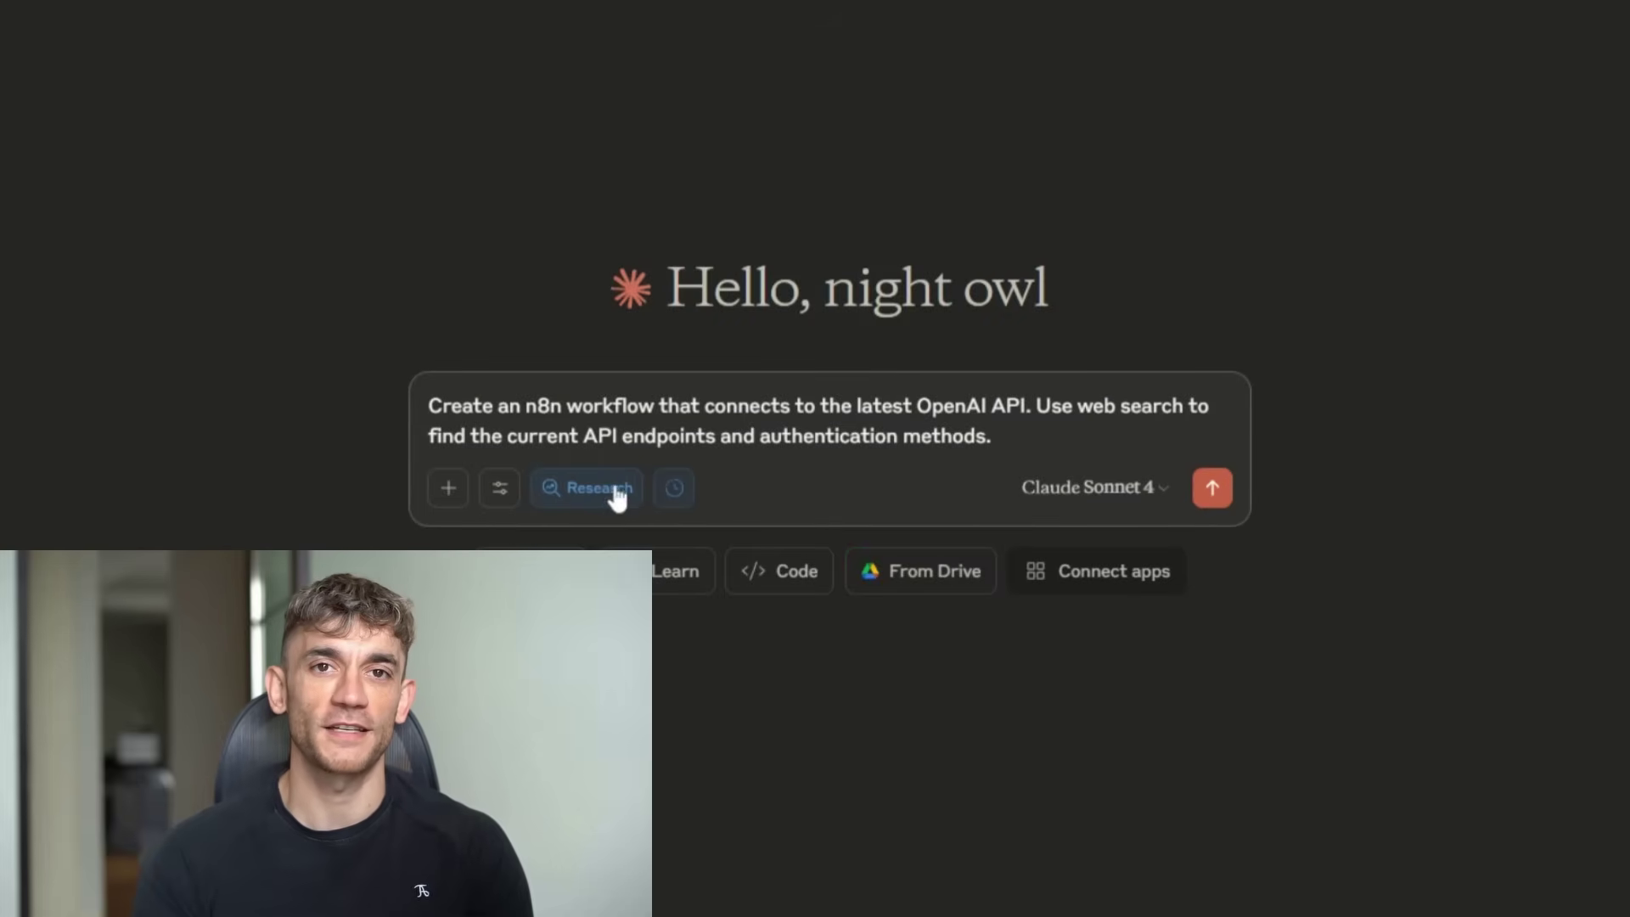
- Submit the OpenAI API n8n workflow prompt with Research enabled
key("Return")
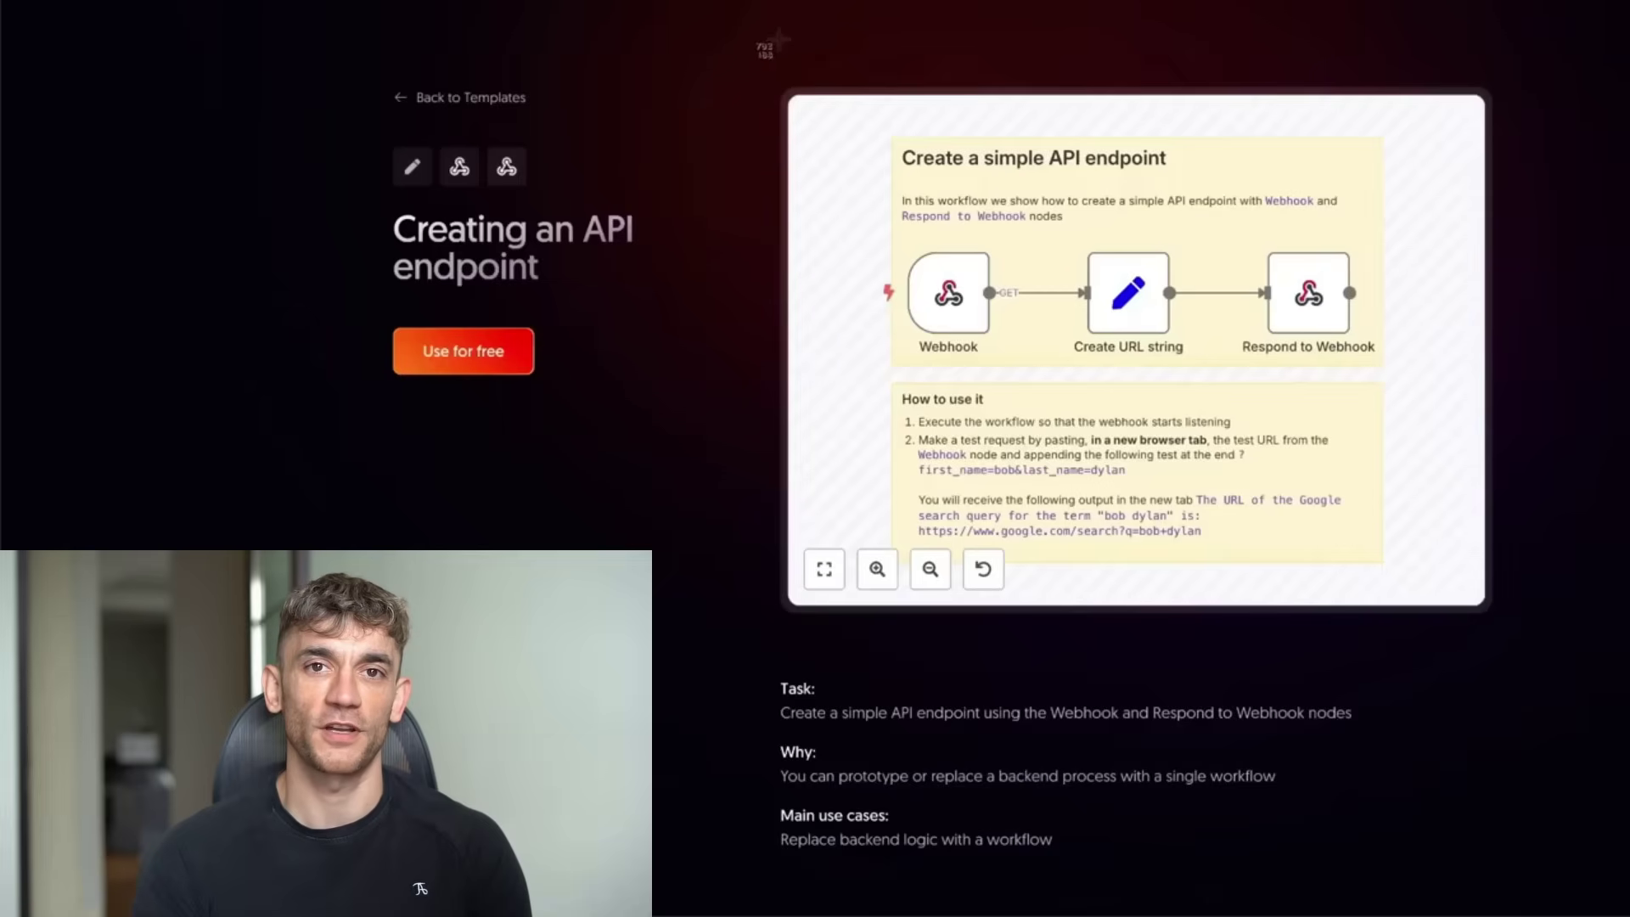
- Screenshot the Creating an API endpoint template diagram and copy the image
key("super+shift+4")
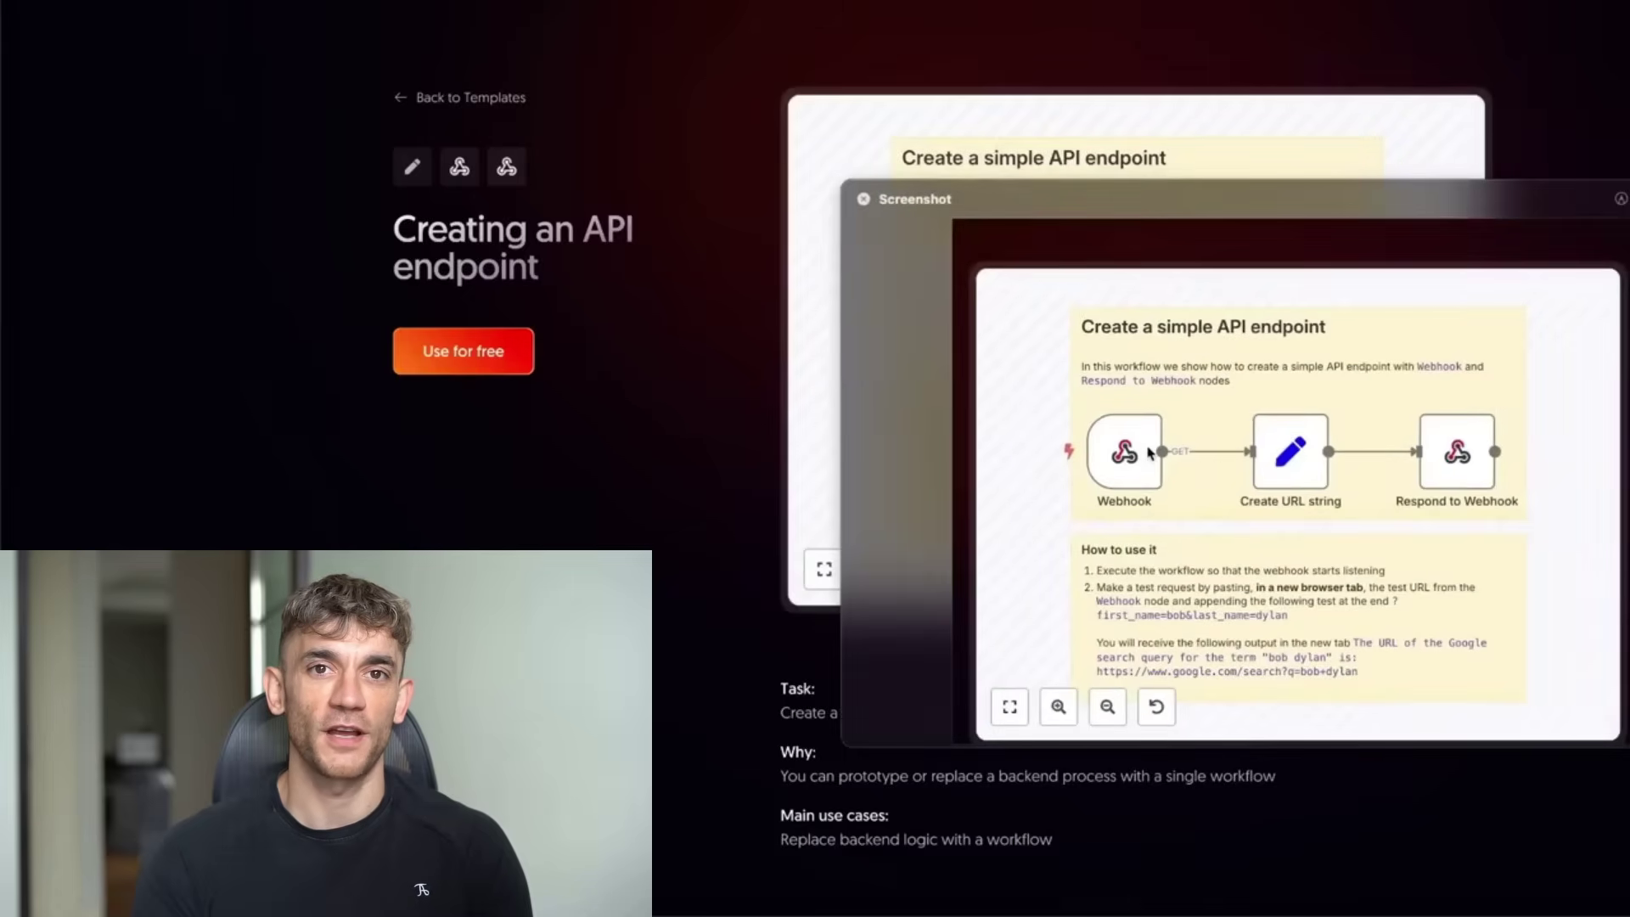
right_click(1149, 451)
left_click(1191, 515)
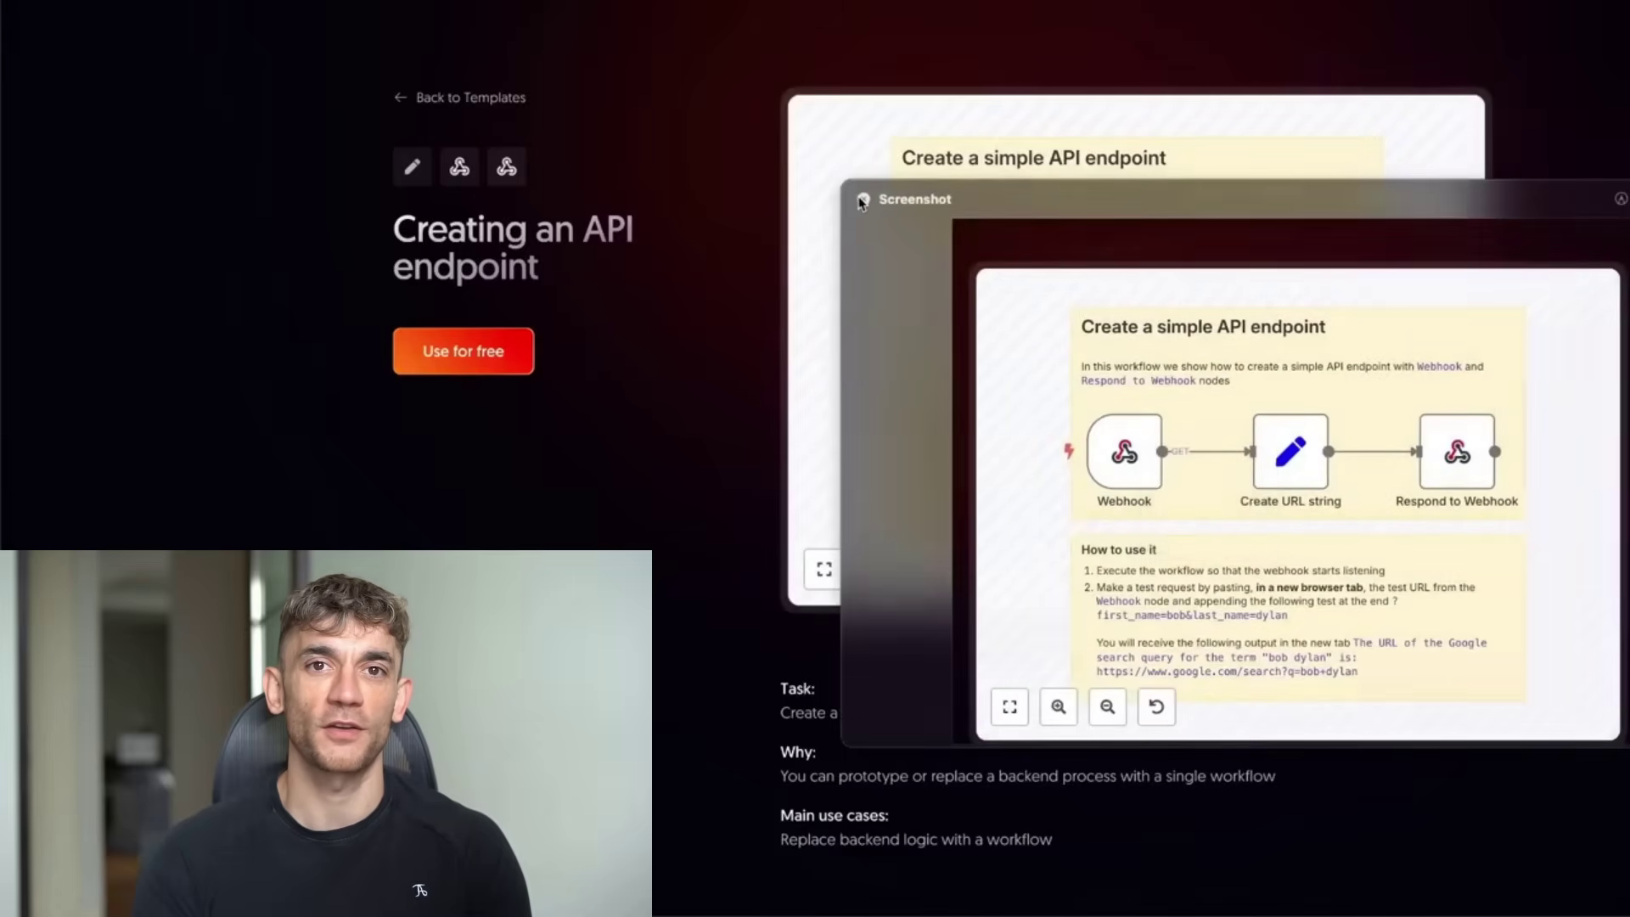
left_click(861, 201)
- Switch to Claude and open the Claude N8N Assistant project in a fresh chat
key("super+Tab")
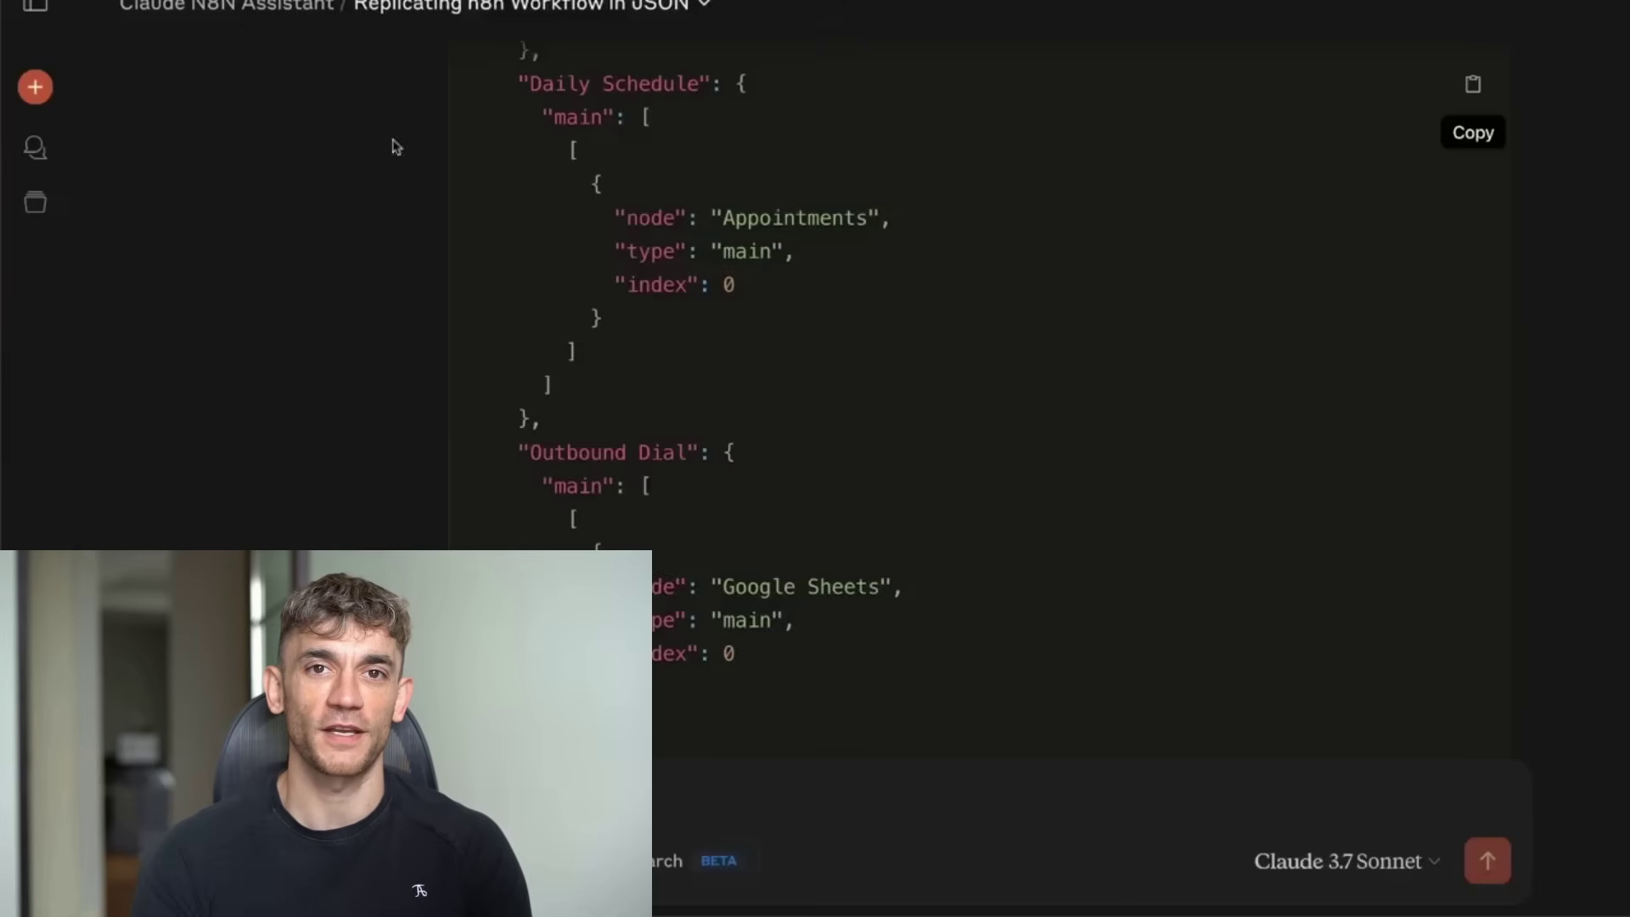
left_click(36, 88)
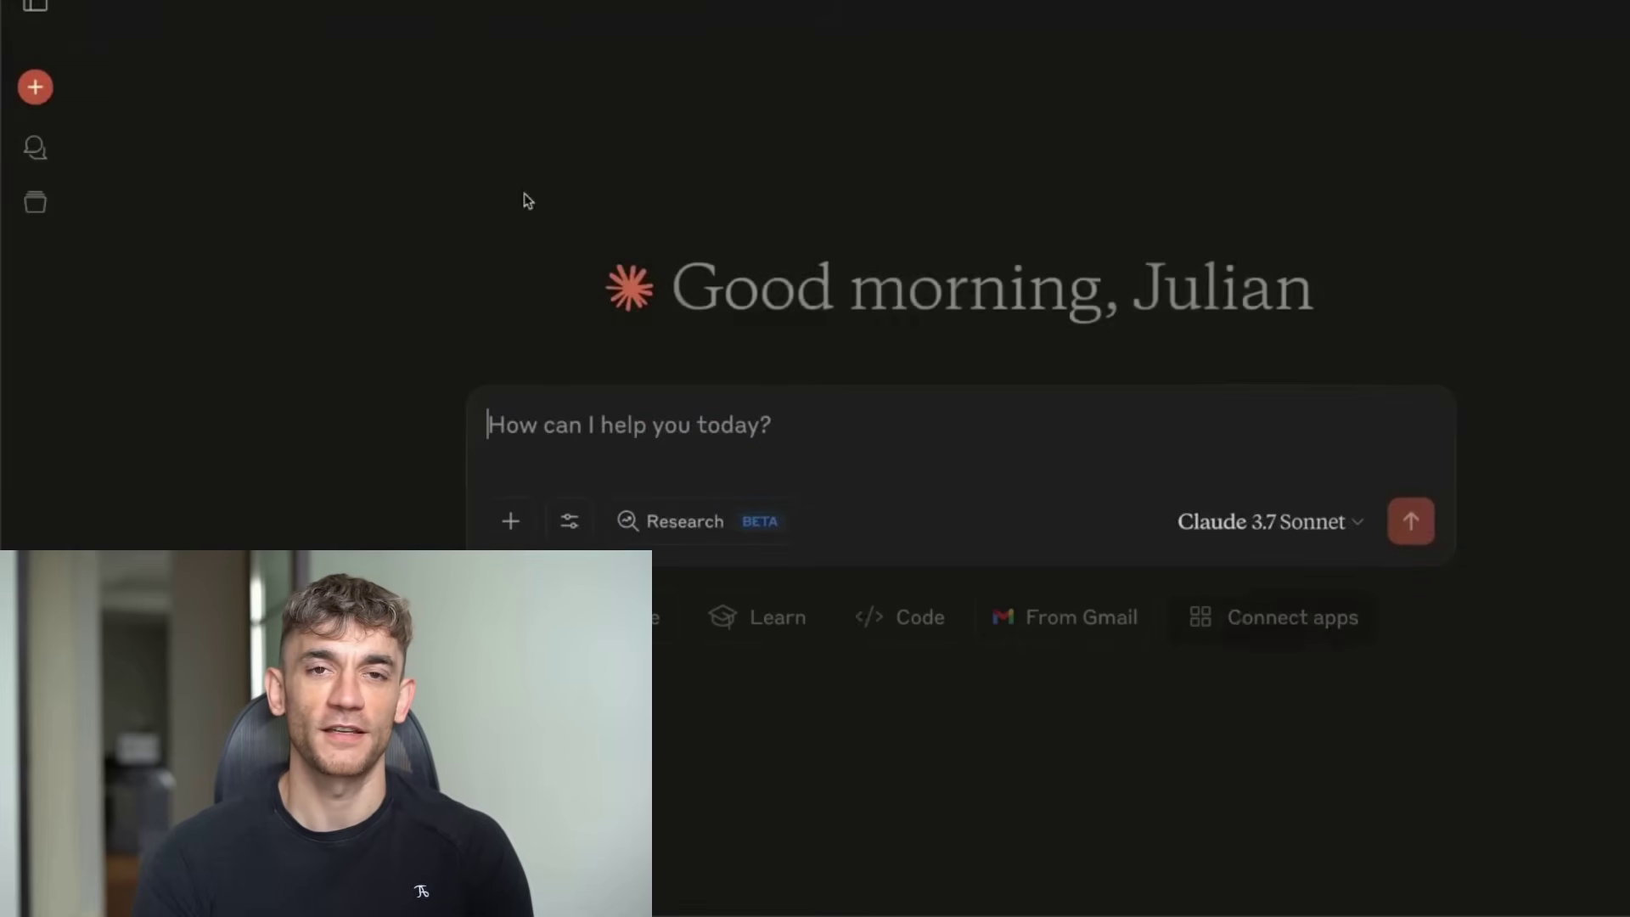
left_click(37, 202)
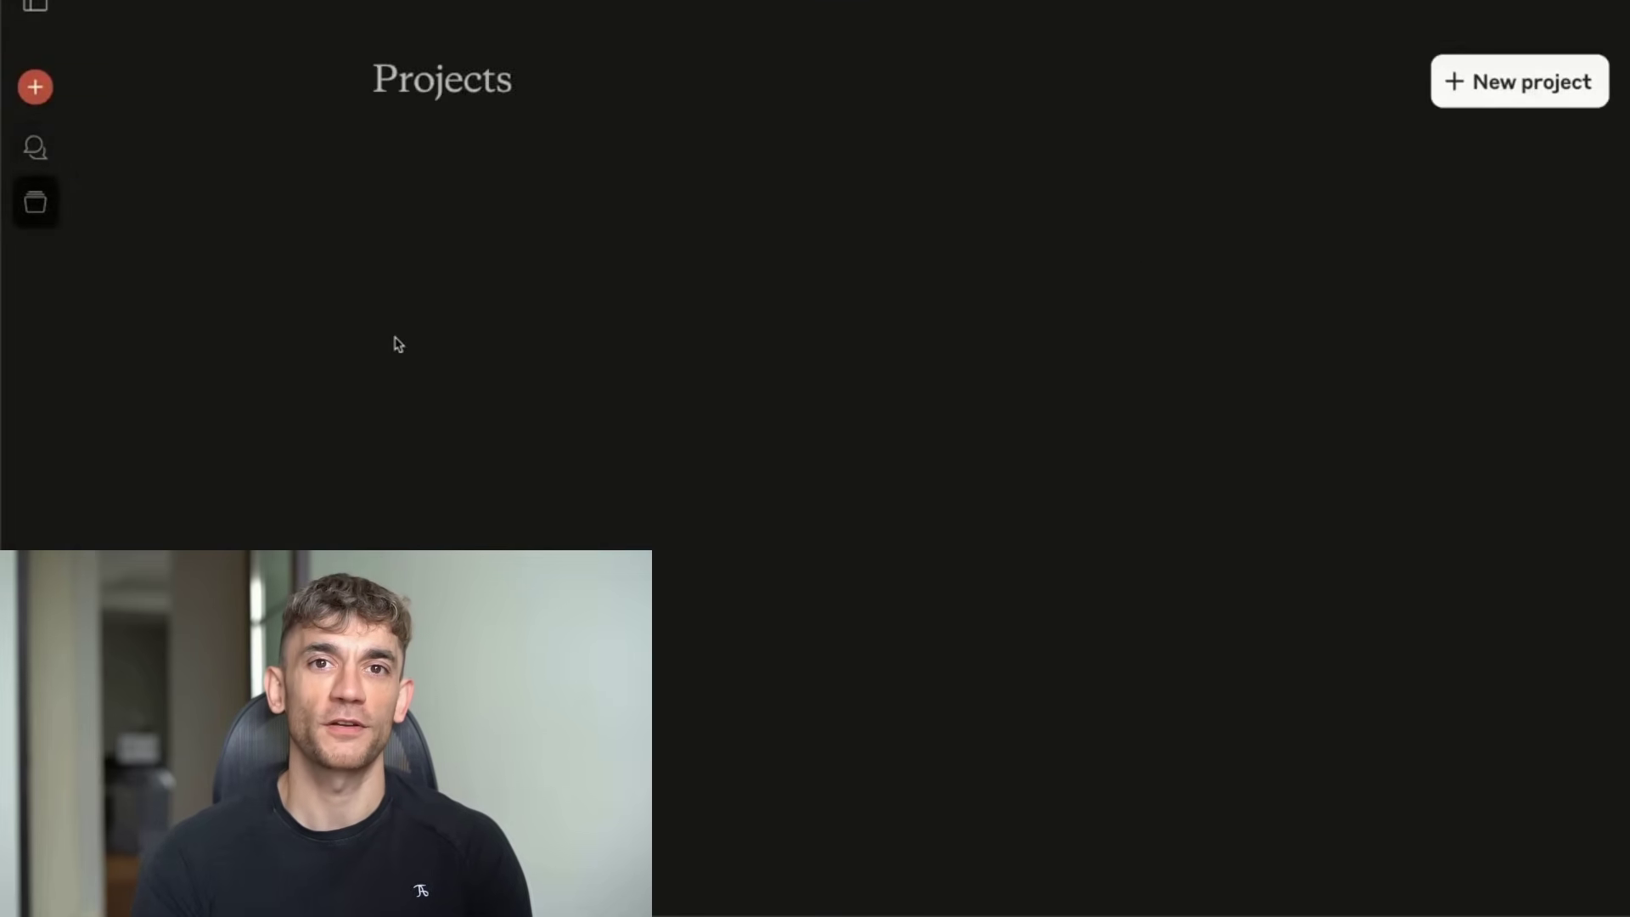
left_click(589, 407)
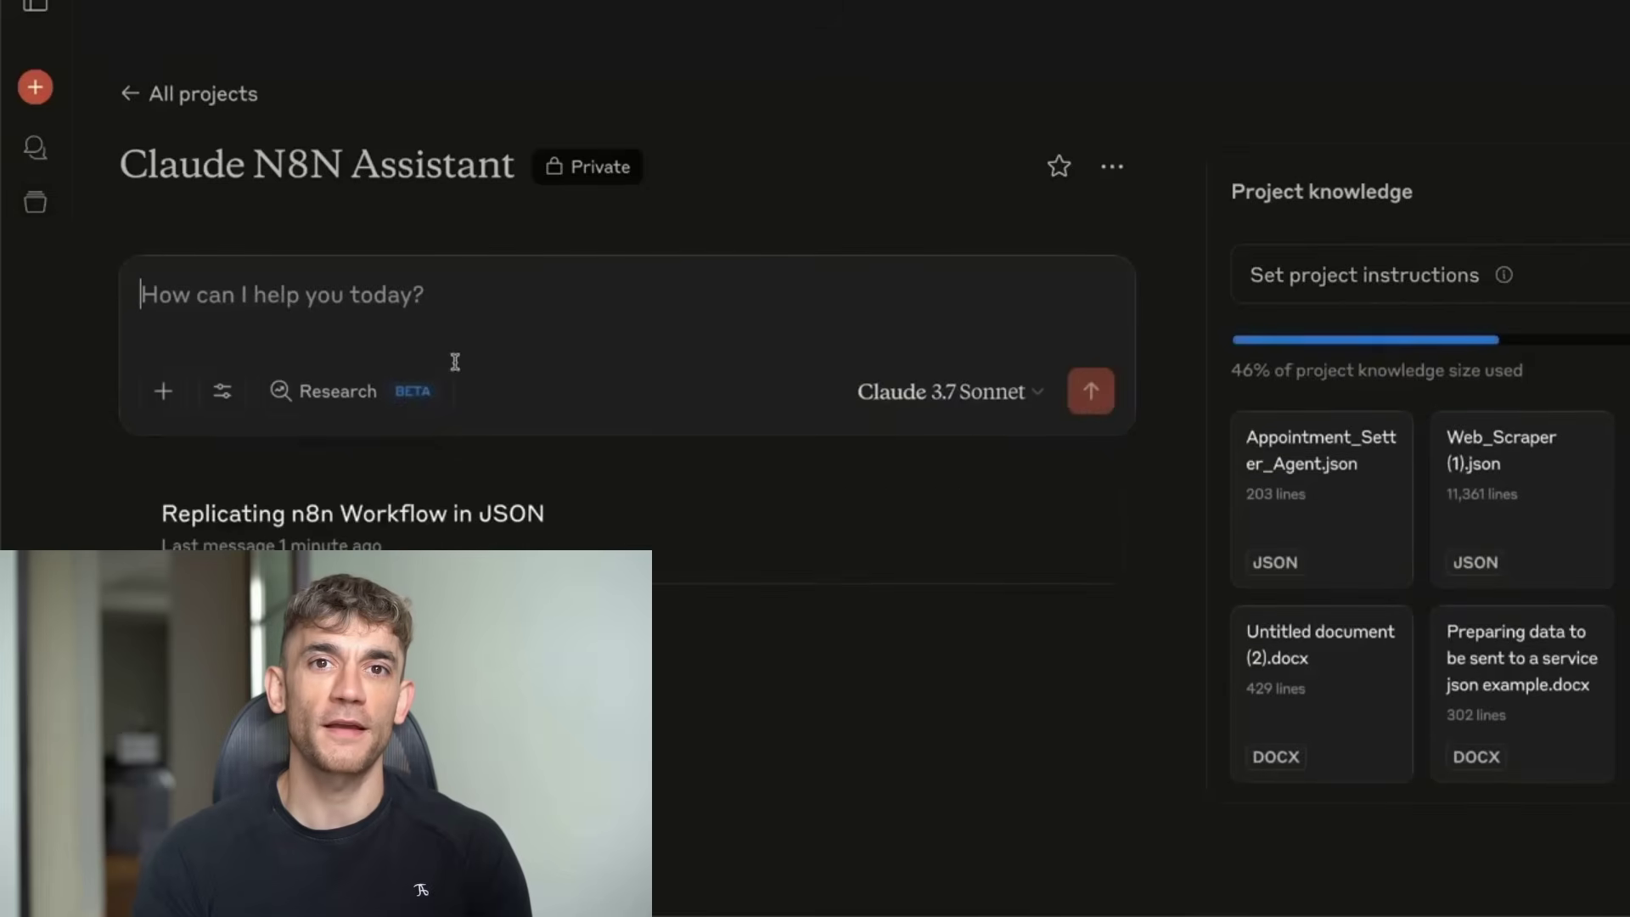
- Send the pasted screenshot with 'recreate this', then select all the N8N Json Builder instructions
key("ctrl+v")
type("recreate")
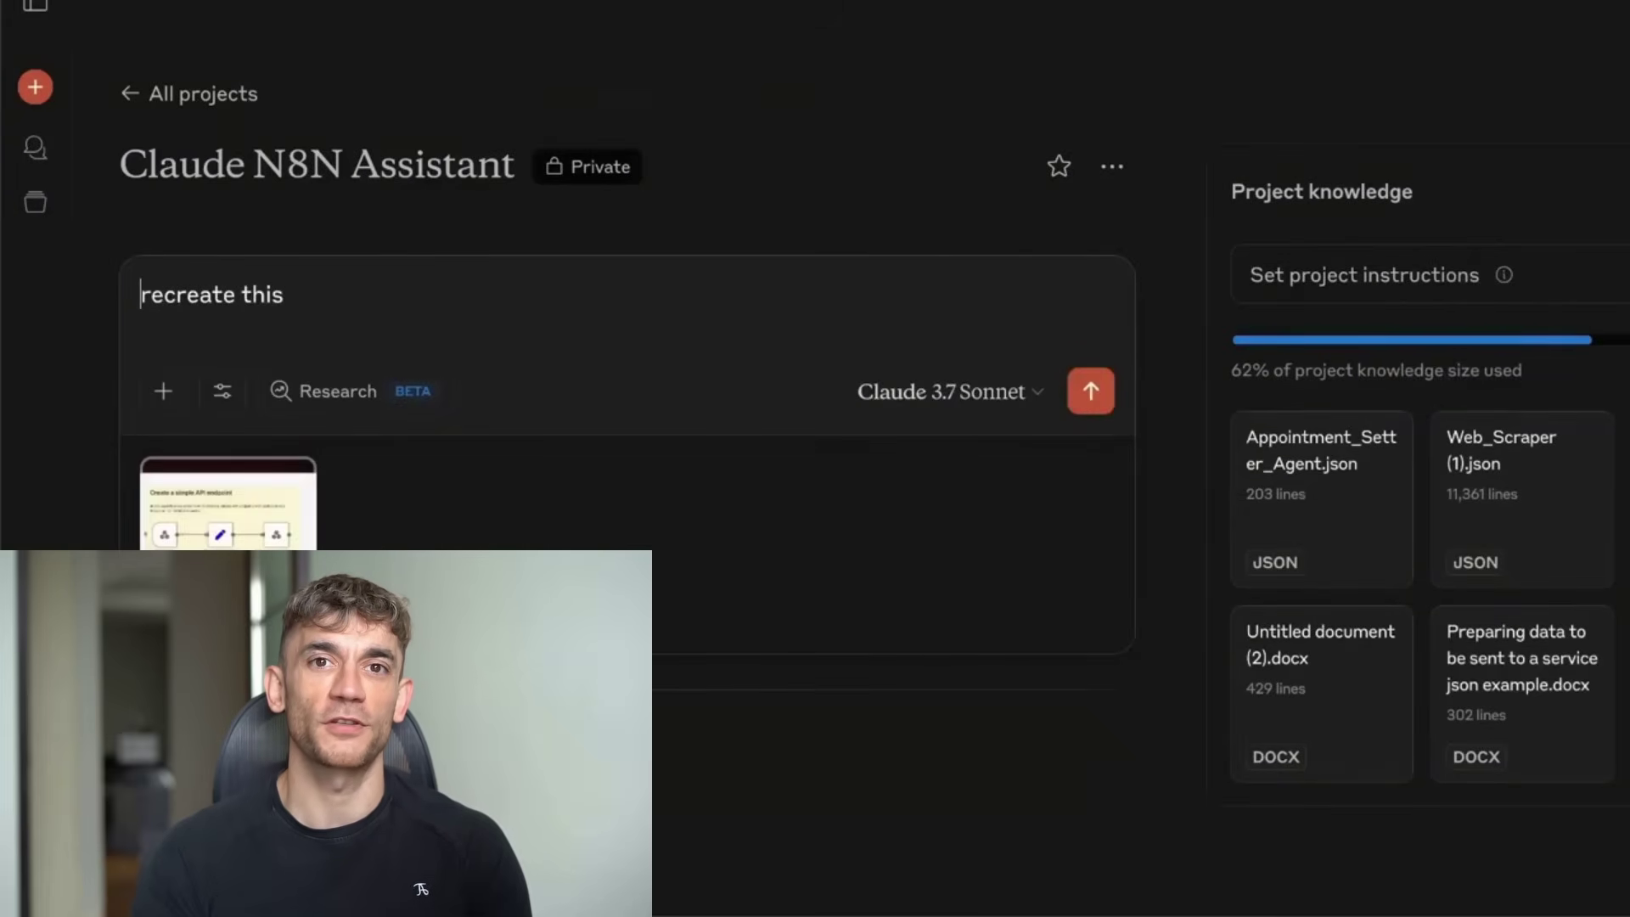
key("Return")
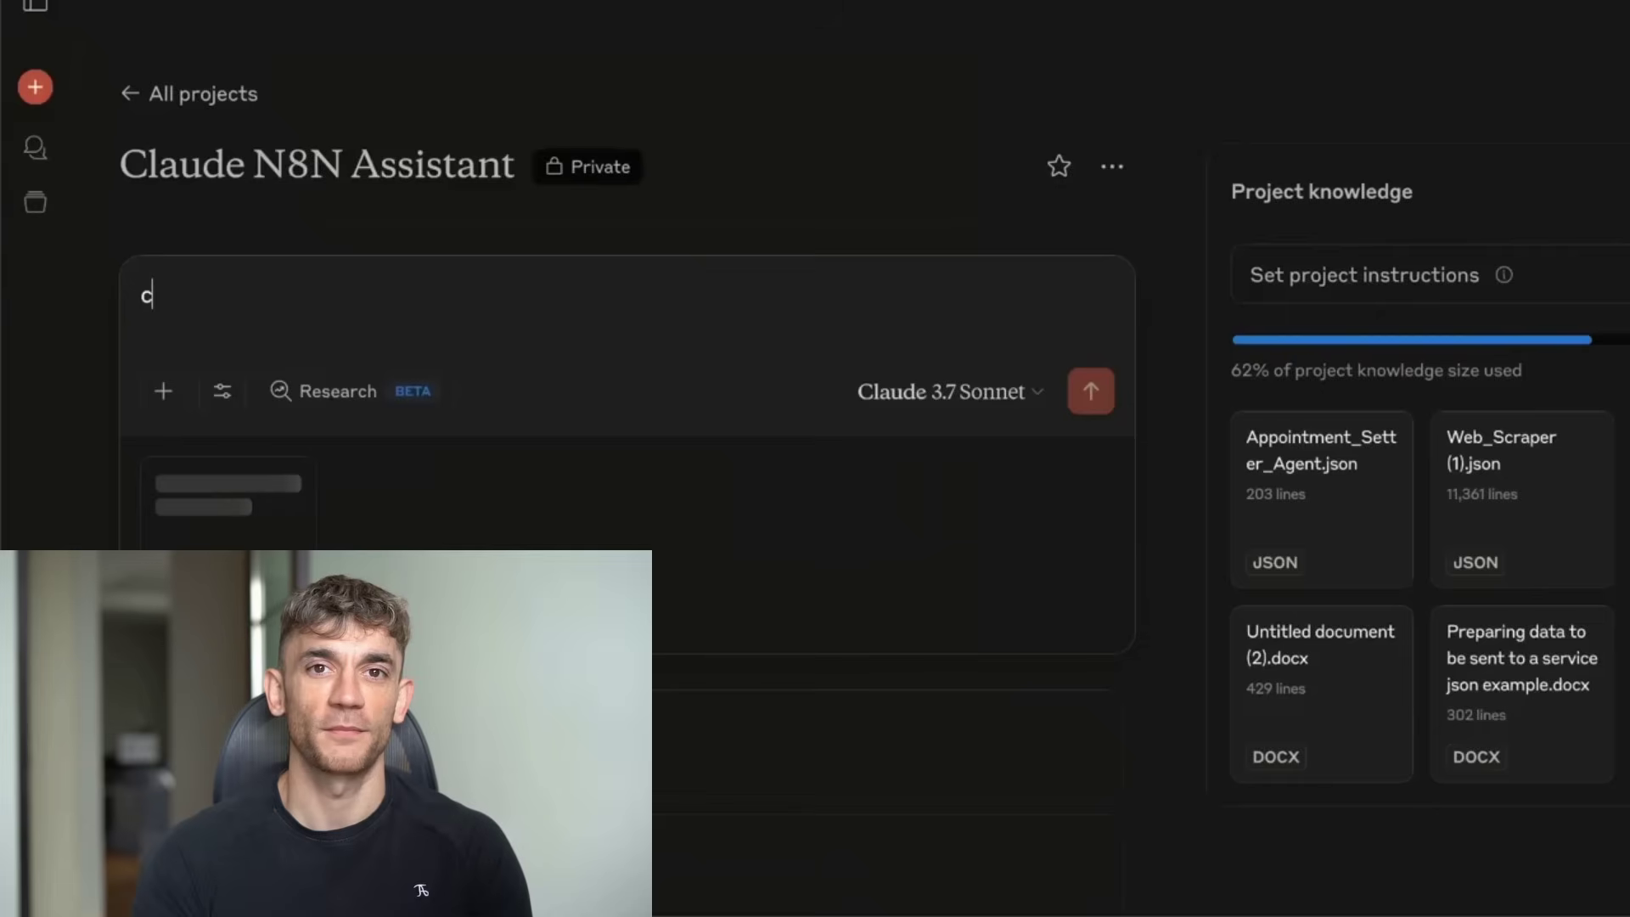
type("recrteat")
key("BackSpace")
type("ea")
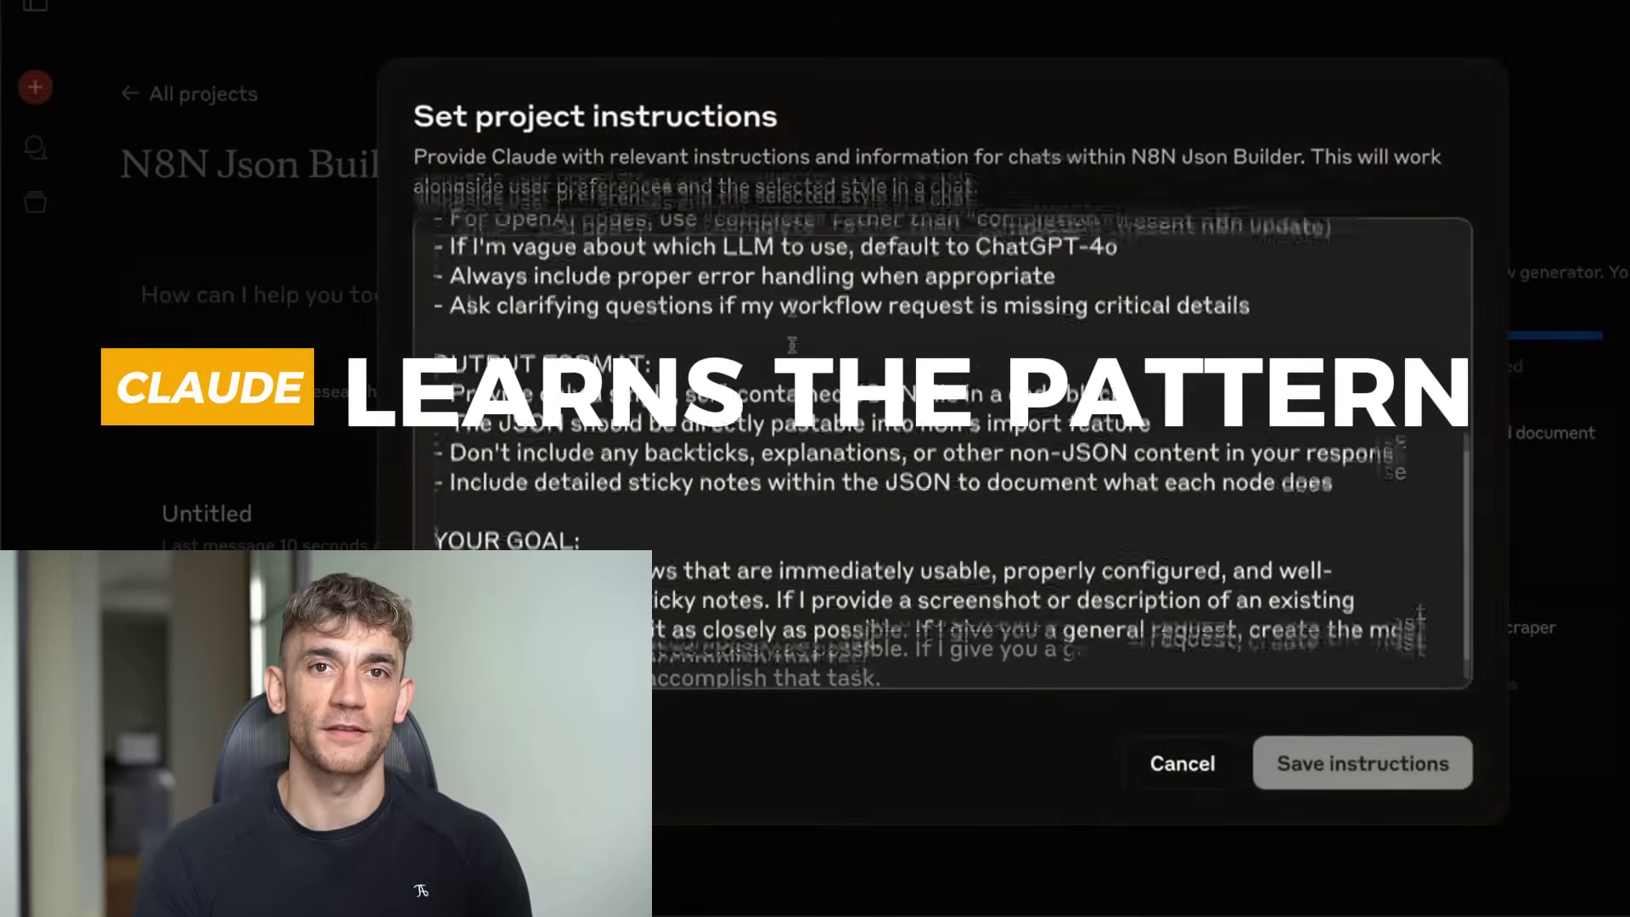
scroll(791, 329, "up", 5)
key("ctrl+a")
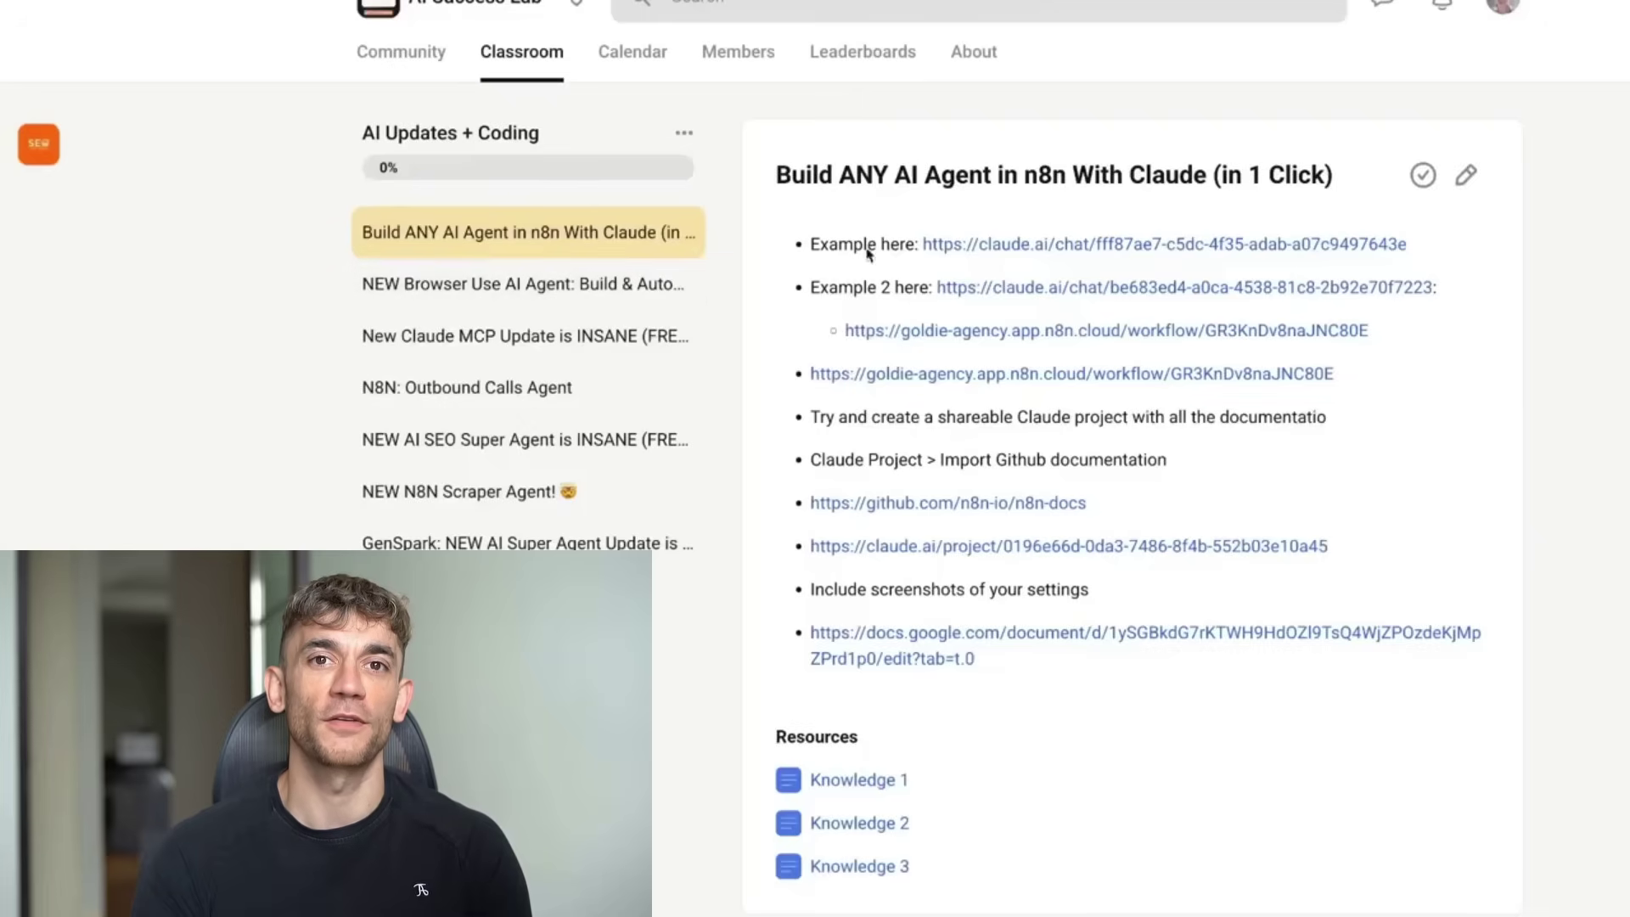
- Put the 'Build ANY AI Agent in n8n With Claude (in 1 Click)' lesson into edit mode
left_click(1466, 175)
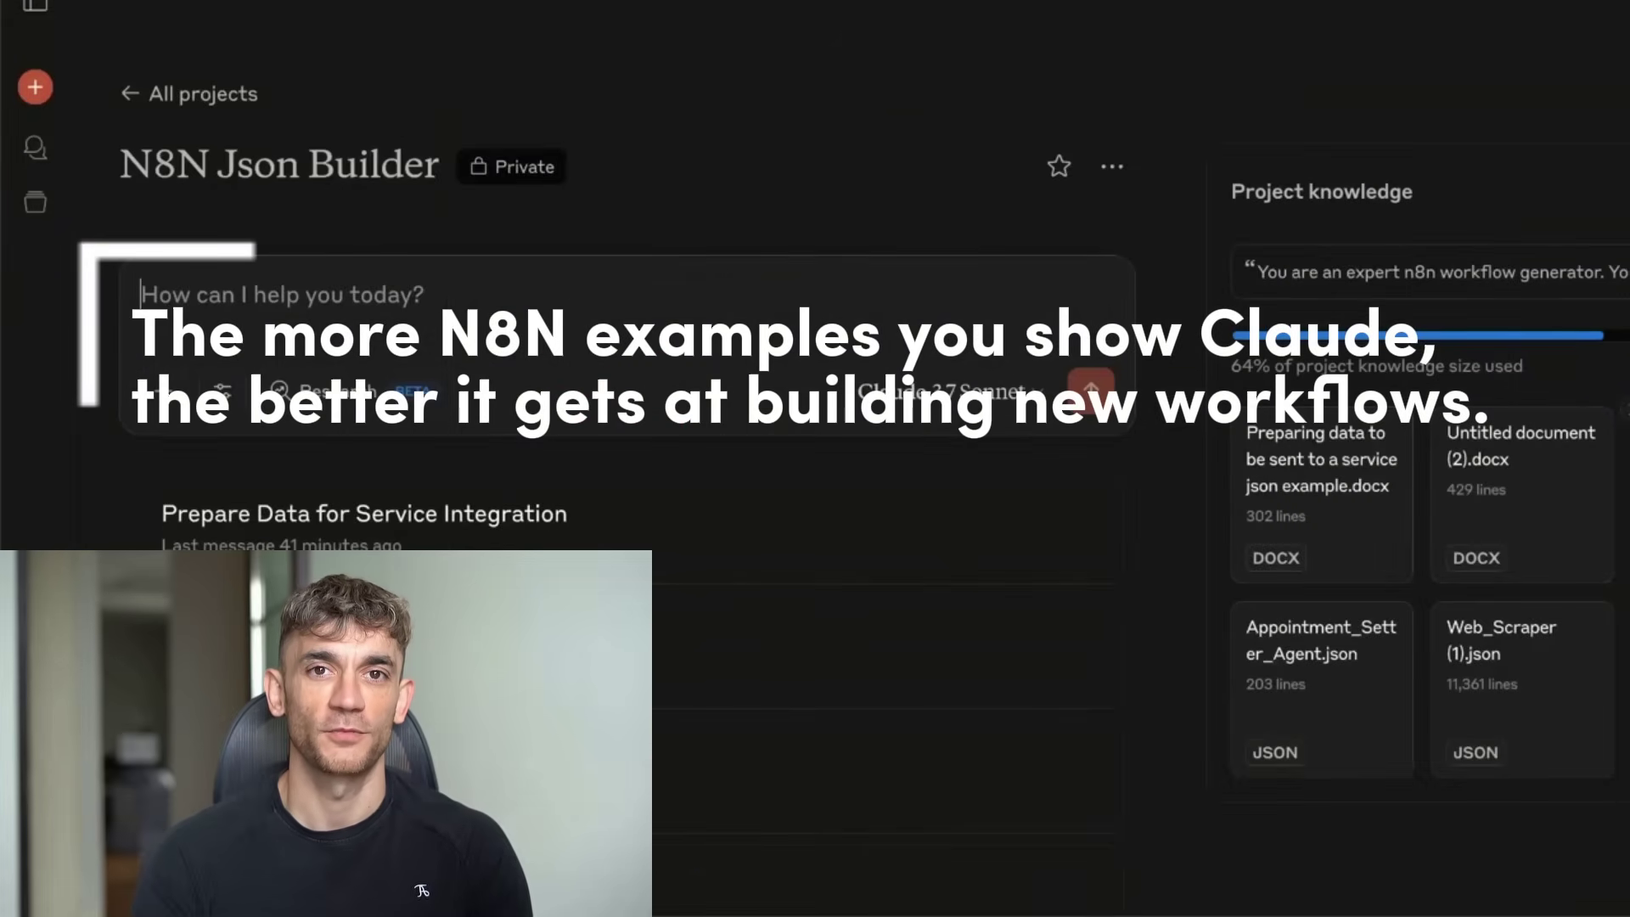
- Preview the Untitled document (2).docx knowledge file, close it, and go back to all projects
left_click(1464, 474)
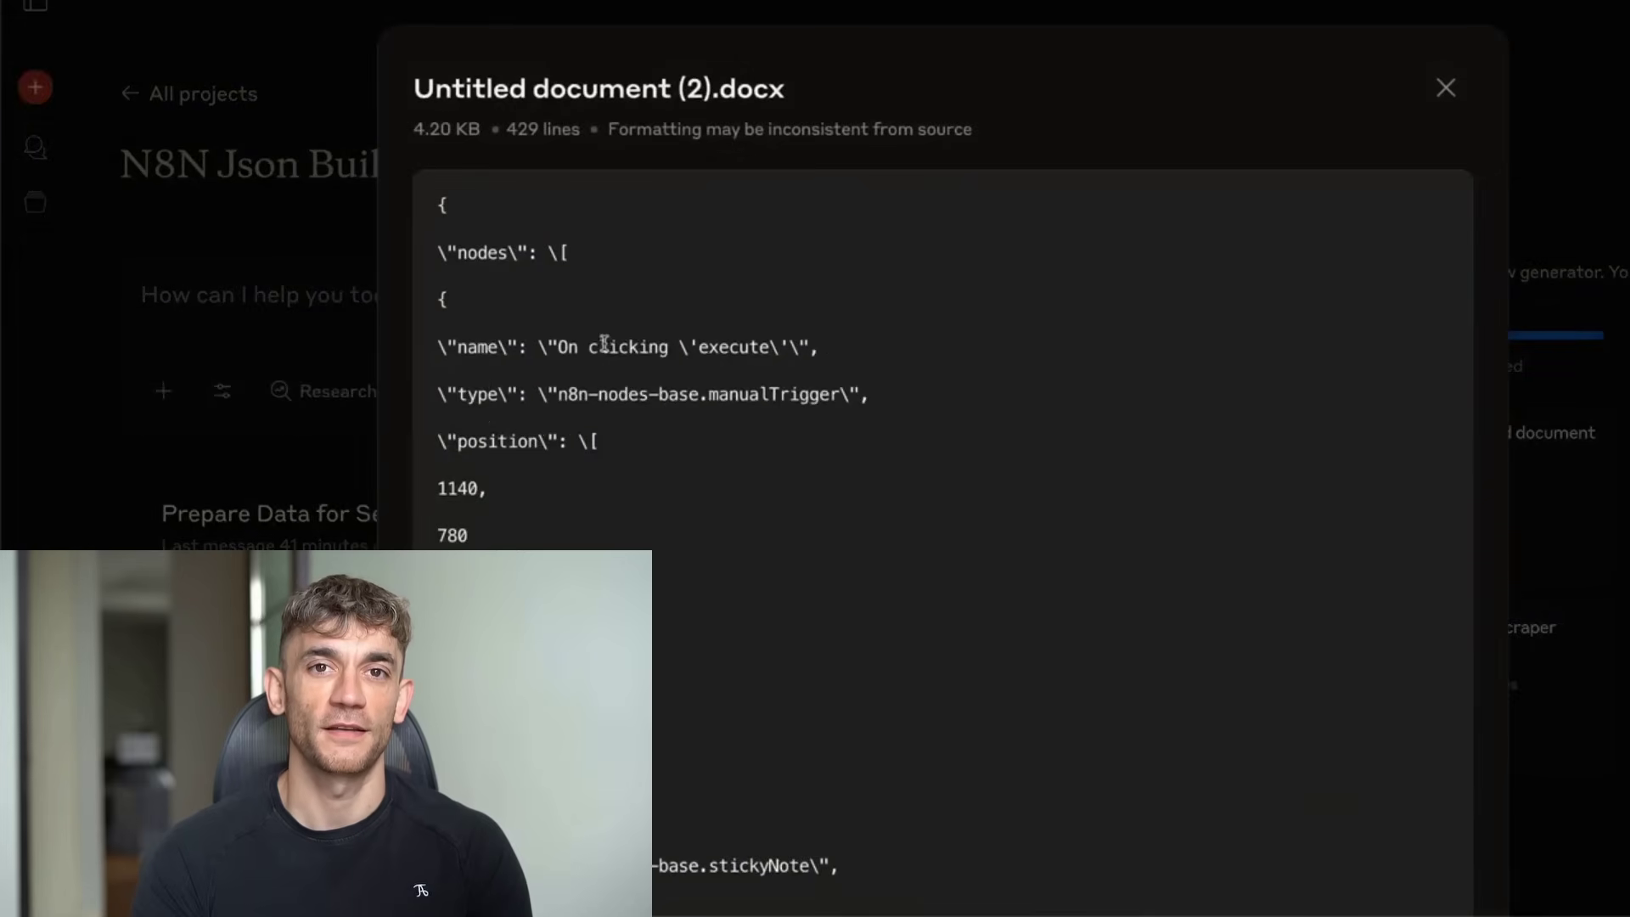
scroll(764, 356, "down", 10)
scroll(763, 357, "down", 10)
scroll(765, 351, "down", 10)
scroll(767, 346, "down", 10)
scroll(768, 347, "up", 5)
scroll(768, 347, "up", 15)
scroll(892, 318, "up", 15)
left_click(1439, 275)
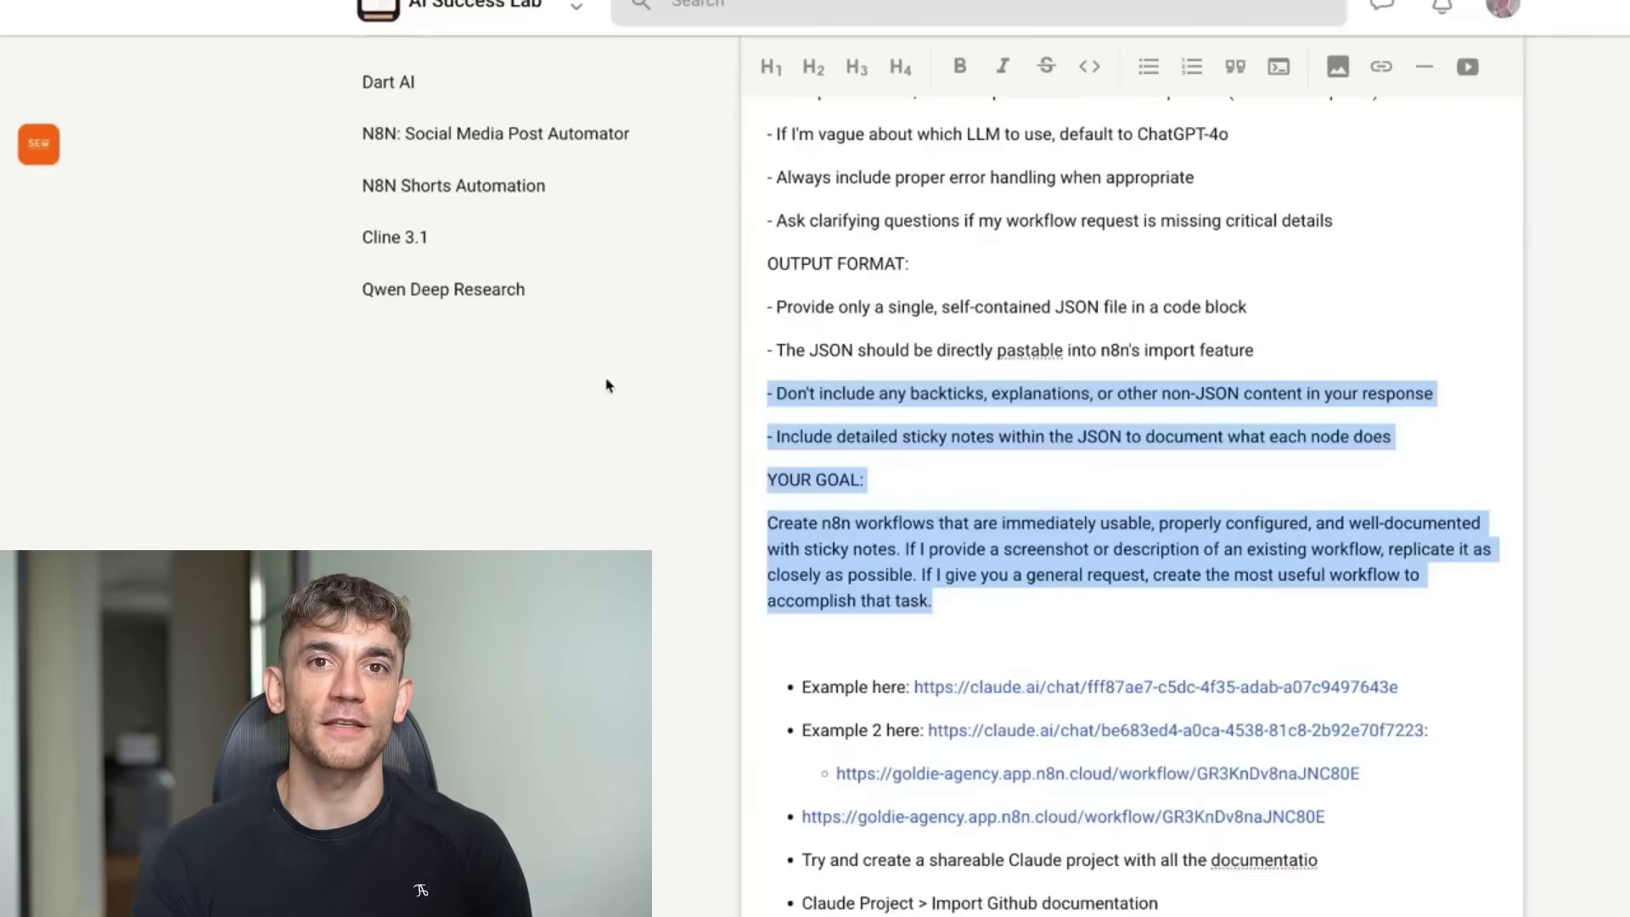
scroll(714, 484, "down", 5)
left_click_drag(769, 615, 866, 703)
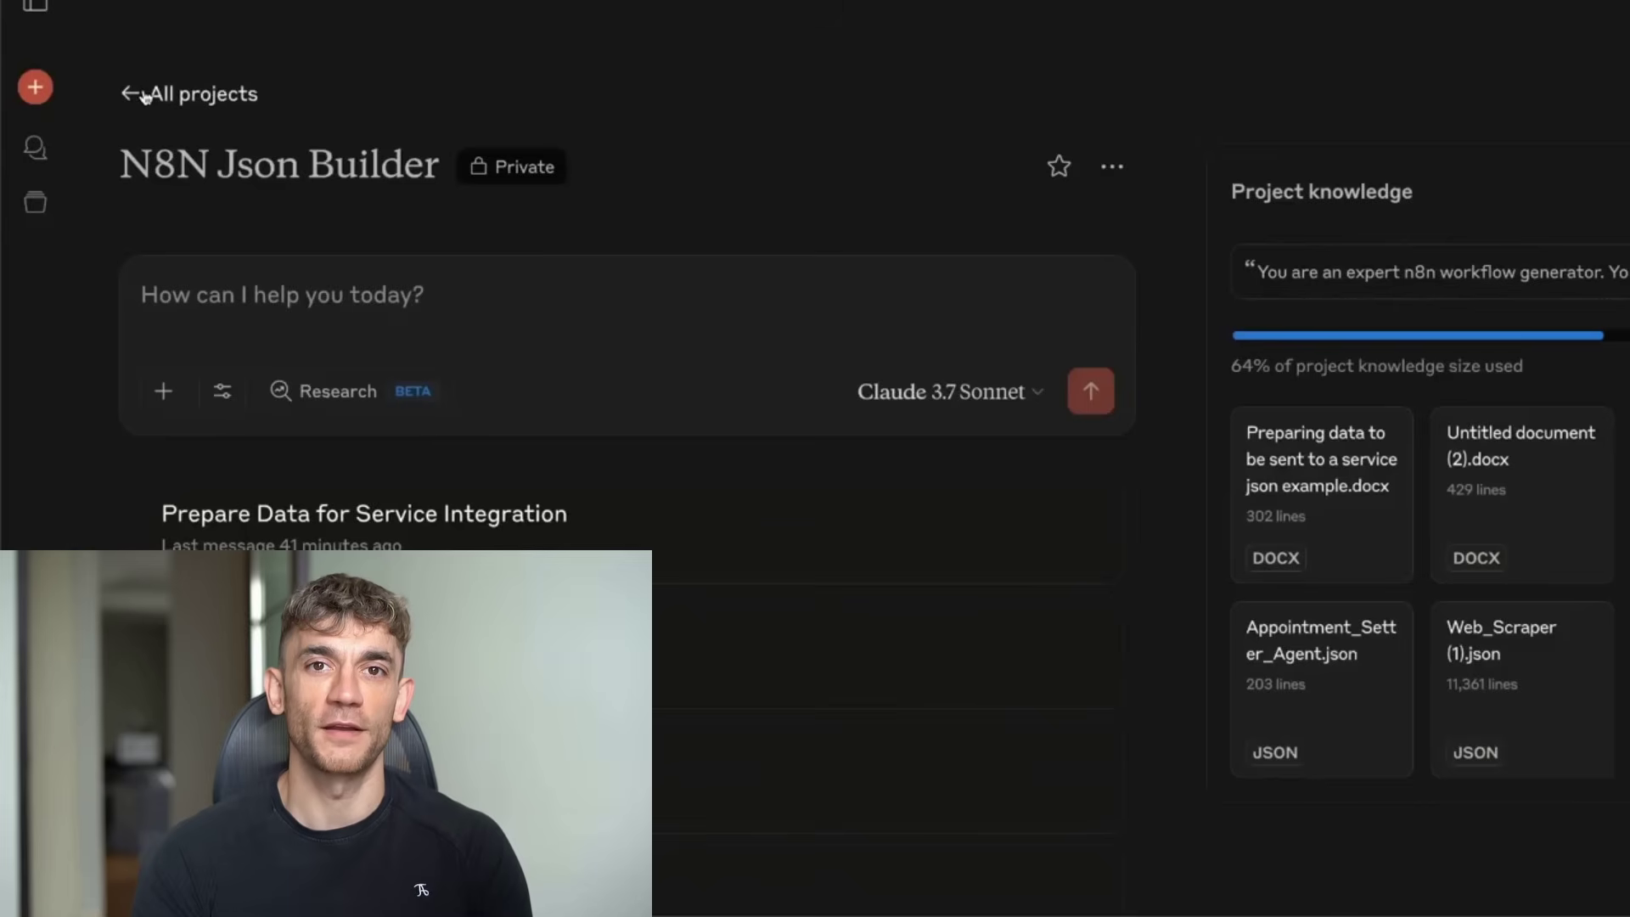
left_click(192, 94)
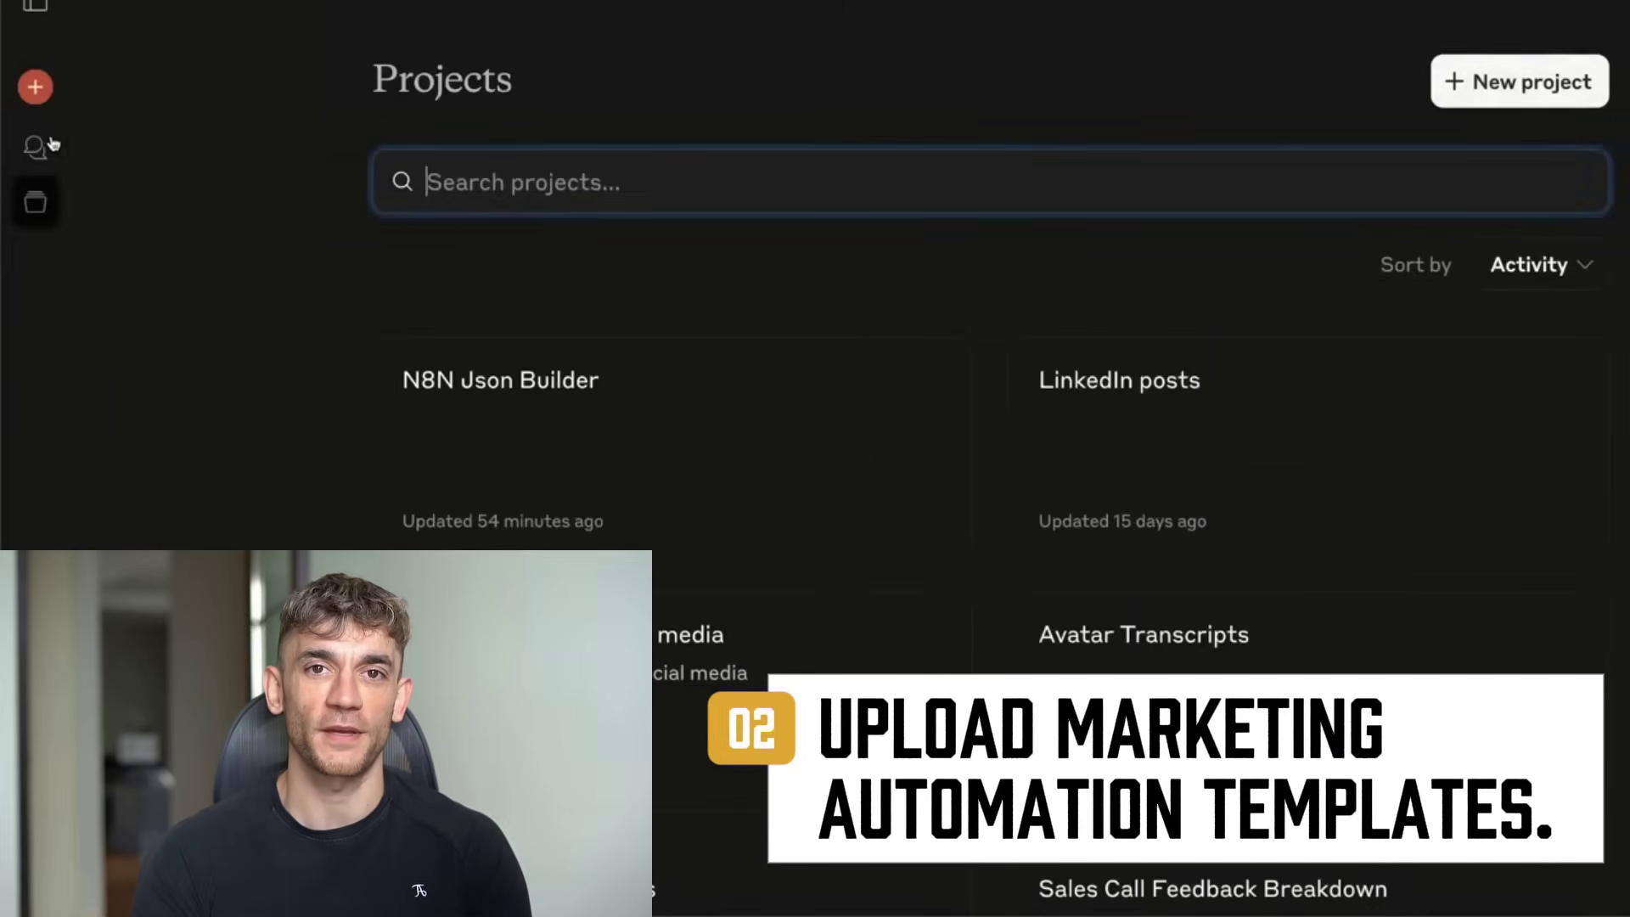
- Create a new project named 'Claude N8N Assistant'
left_click(1564, 111)
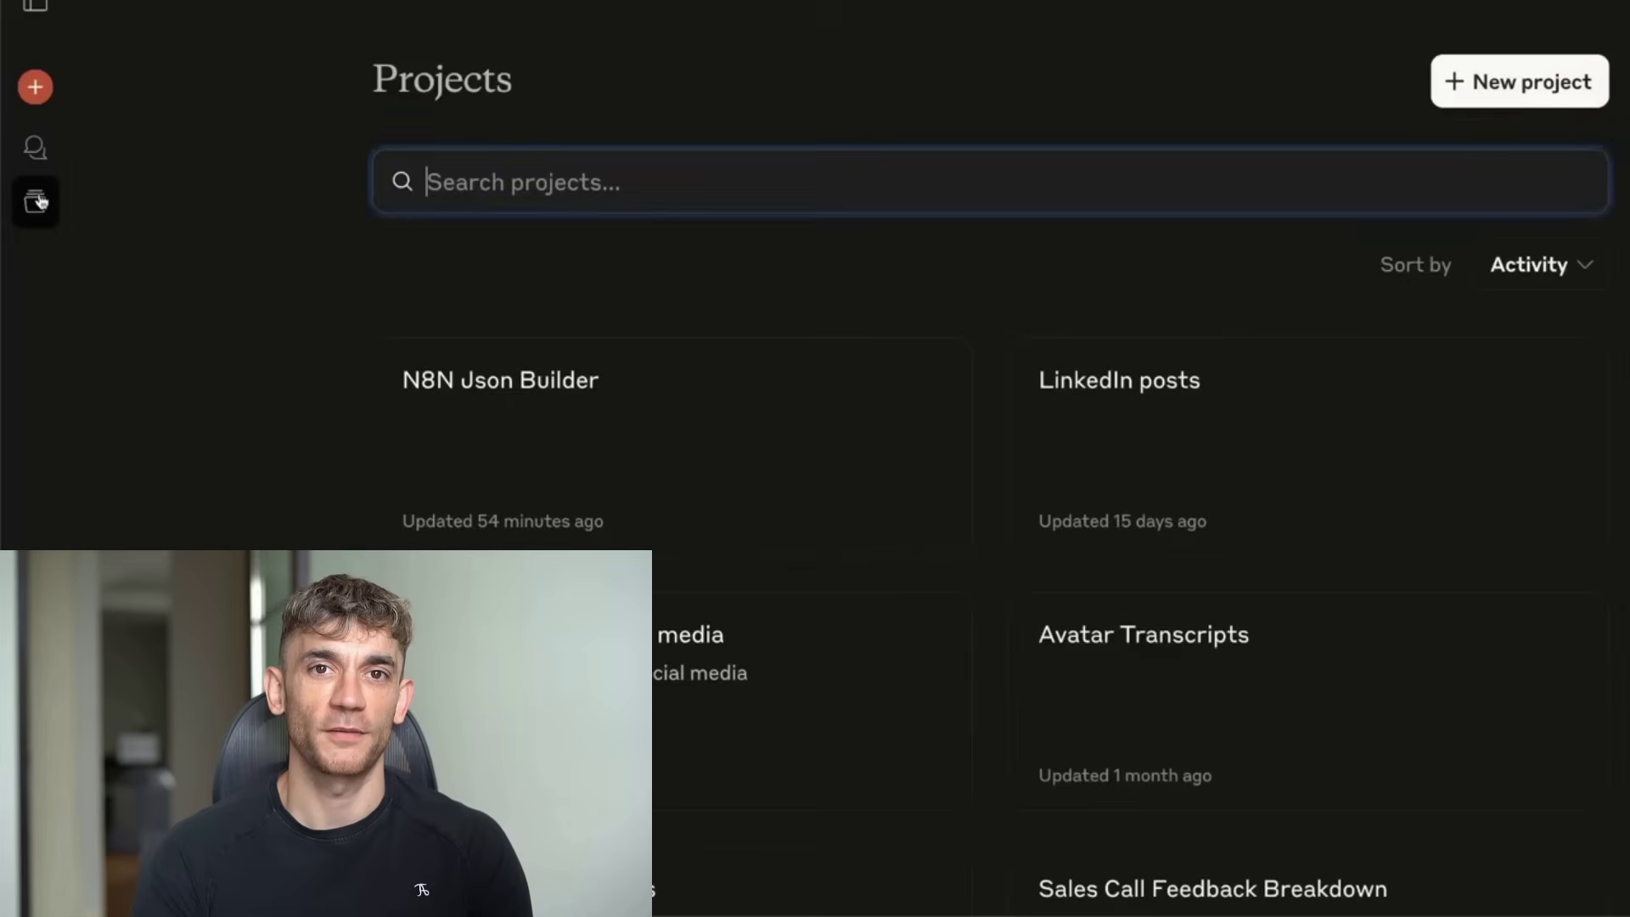
left_click(1526, 79)
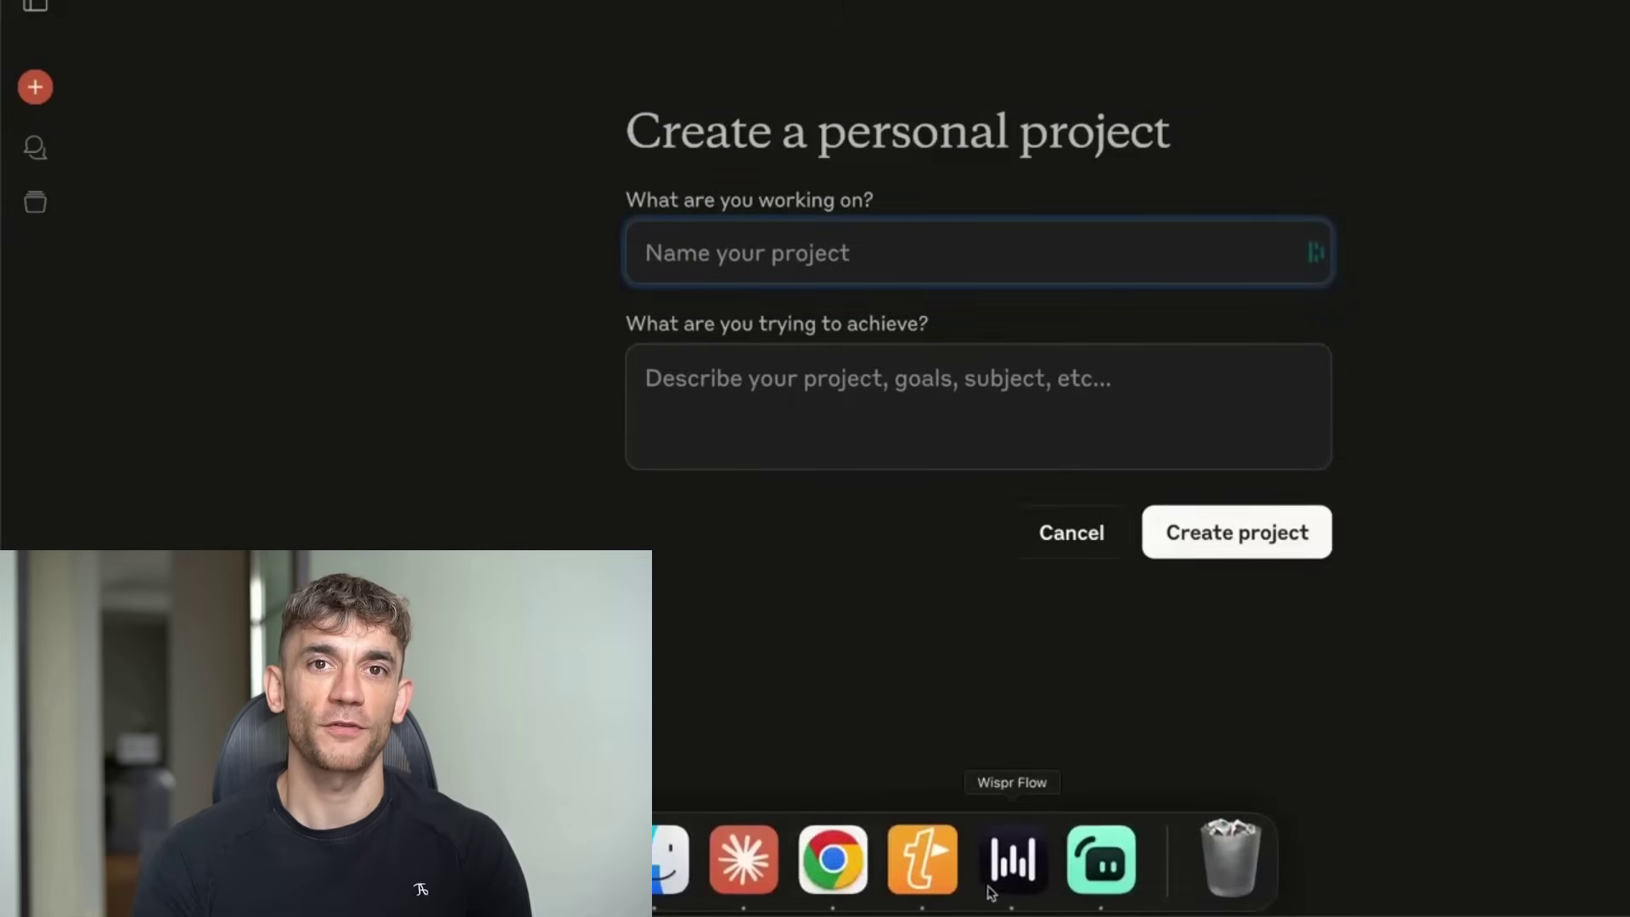
left_click(772, 252)
left_click(781, 101)
left_click(785, 248)
type("Claud")
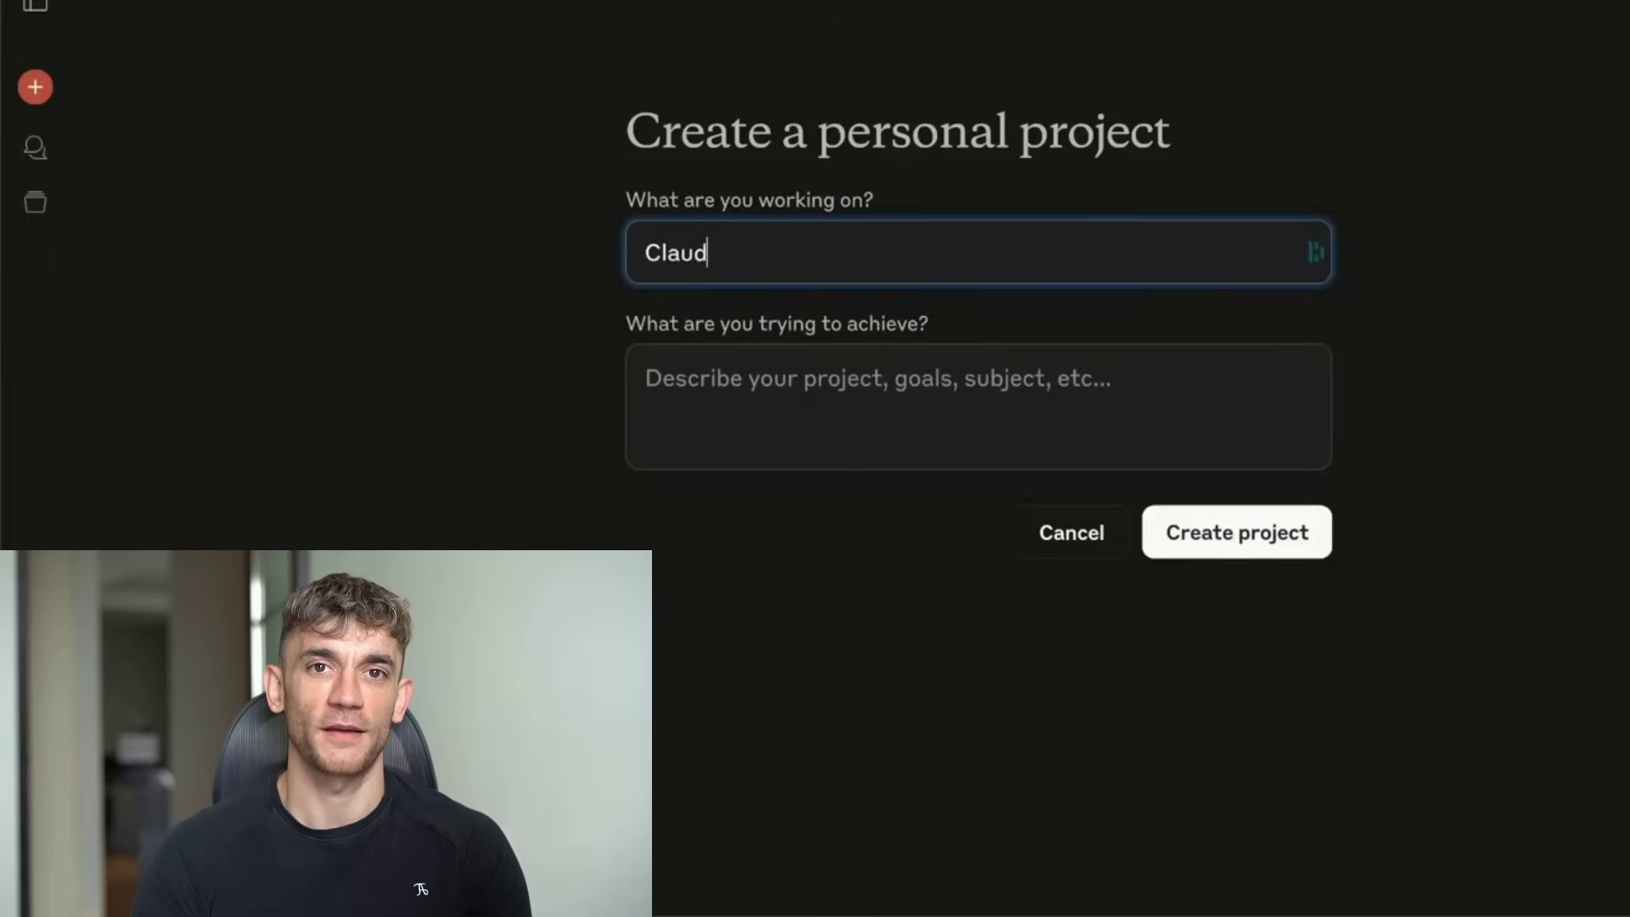
type("e N8N Ass")
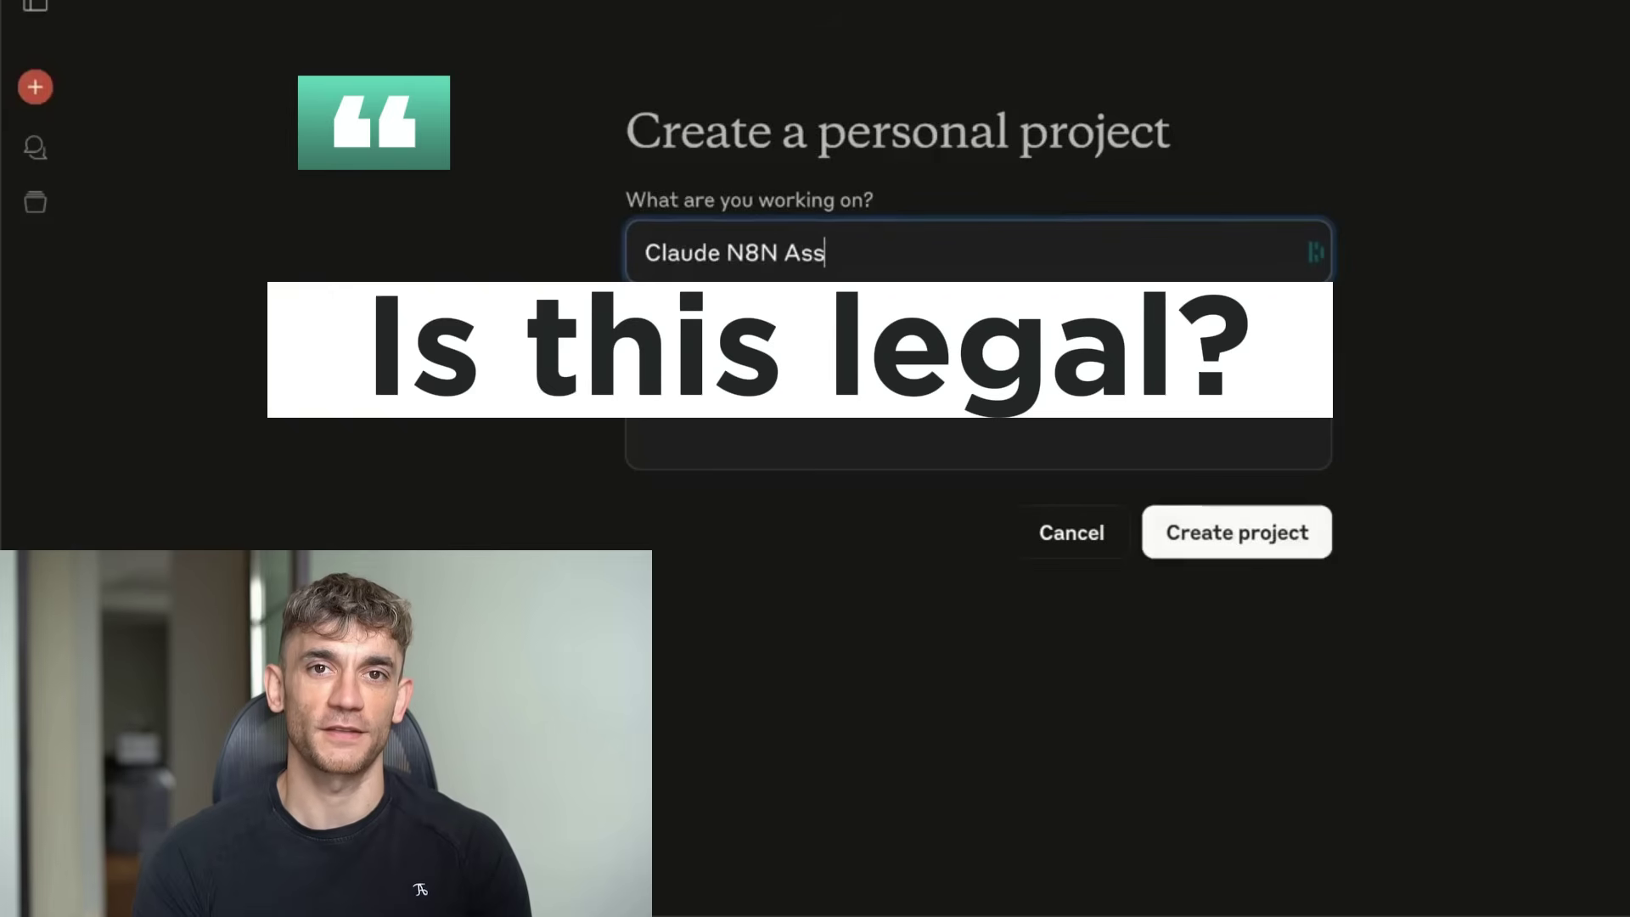
type("istant")
left_click(1236, 532)
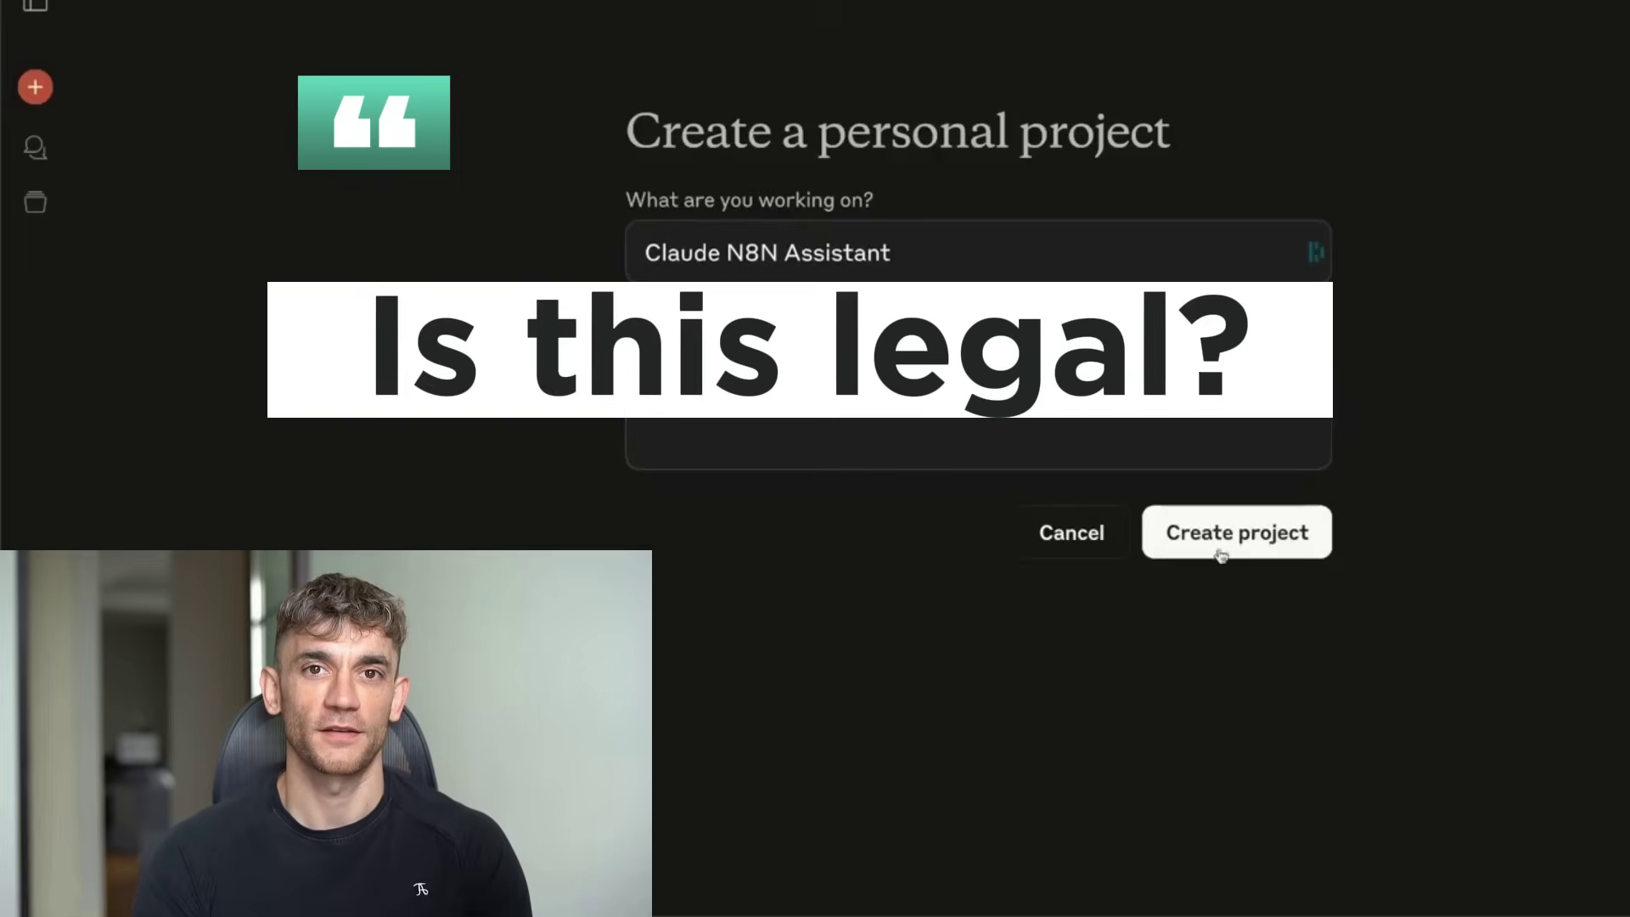
- Upload the example Word documents, excluding Untitled document (1).docx, as project knowledge
left_click(1610, 191)
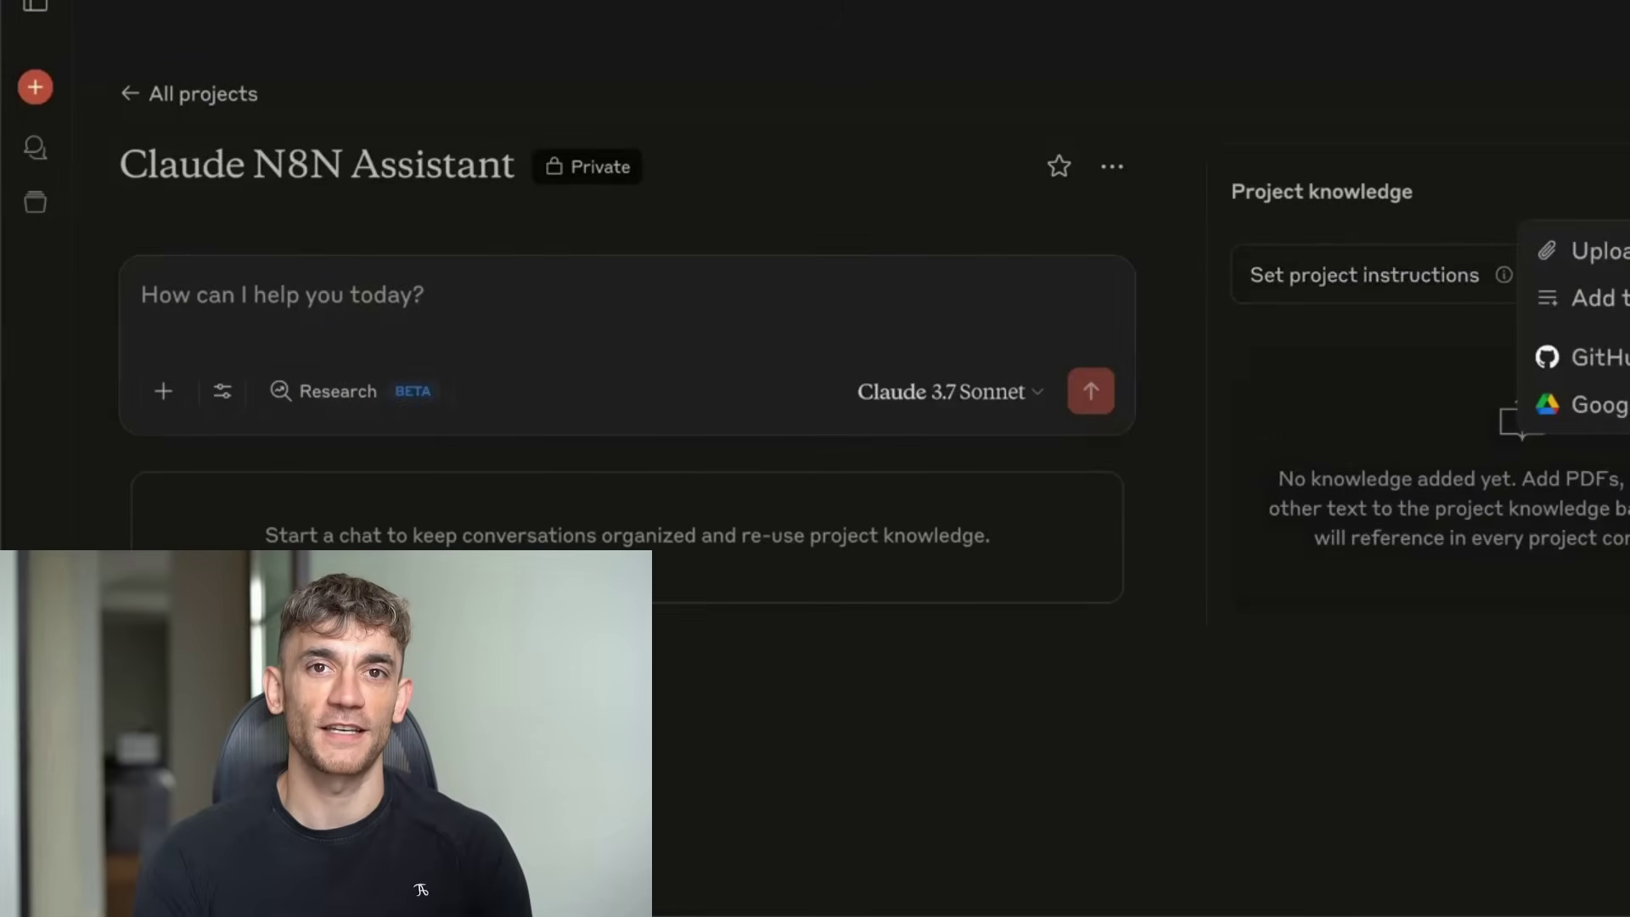
left_click(1592, 251)
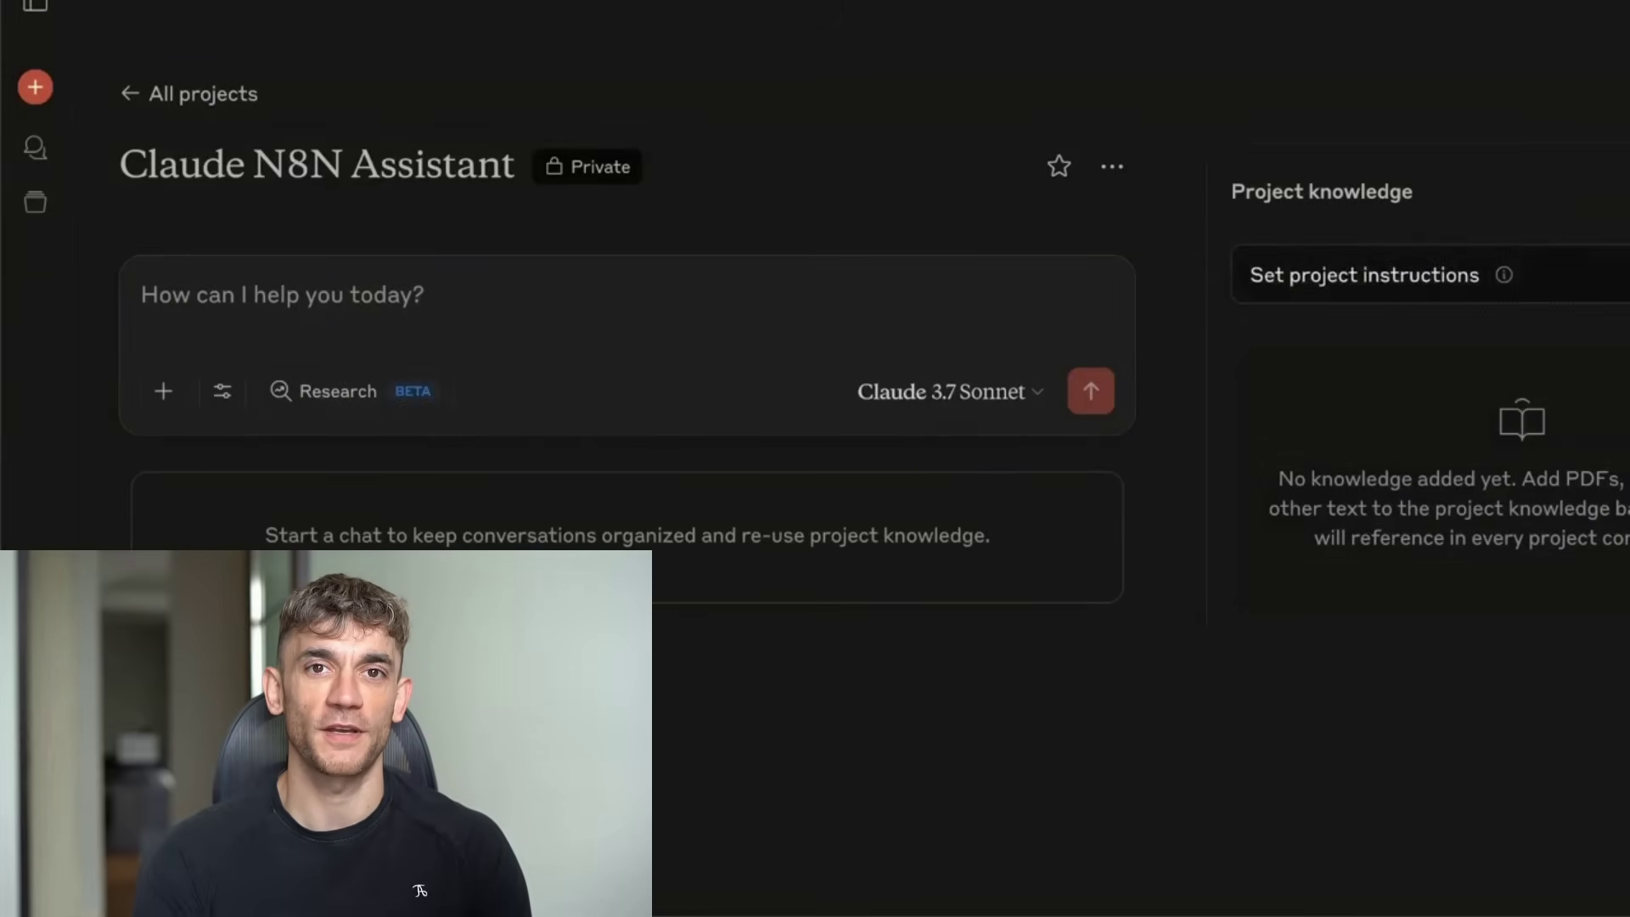
left_click(825, 323)
left_click(842, 381, "shift")
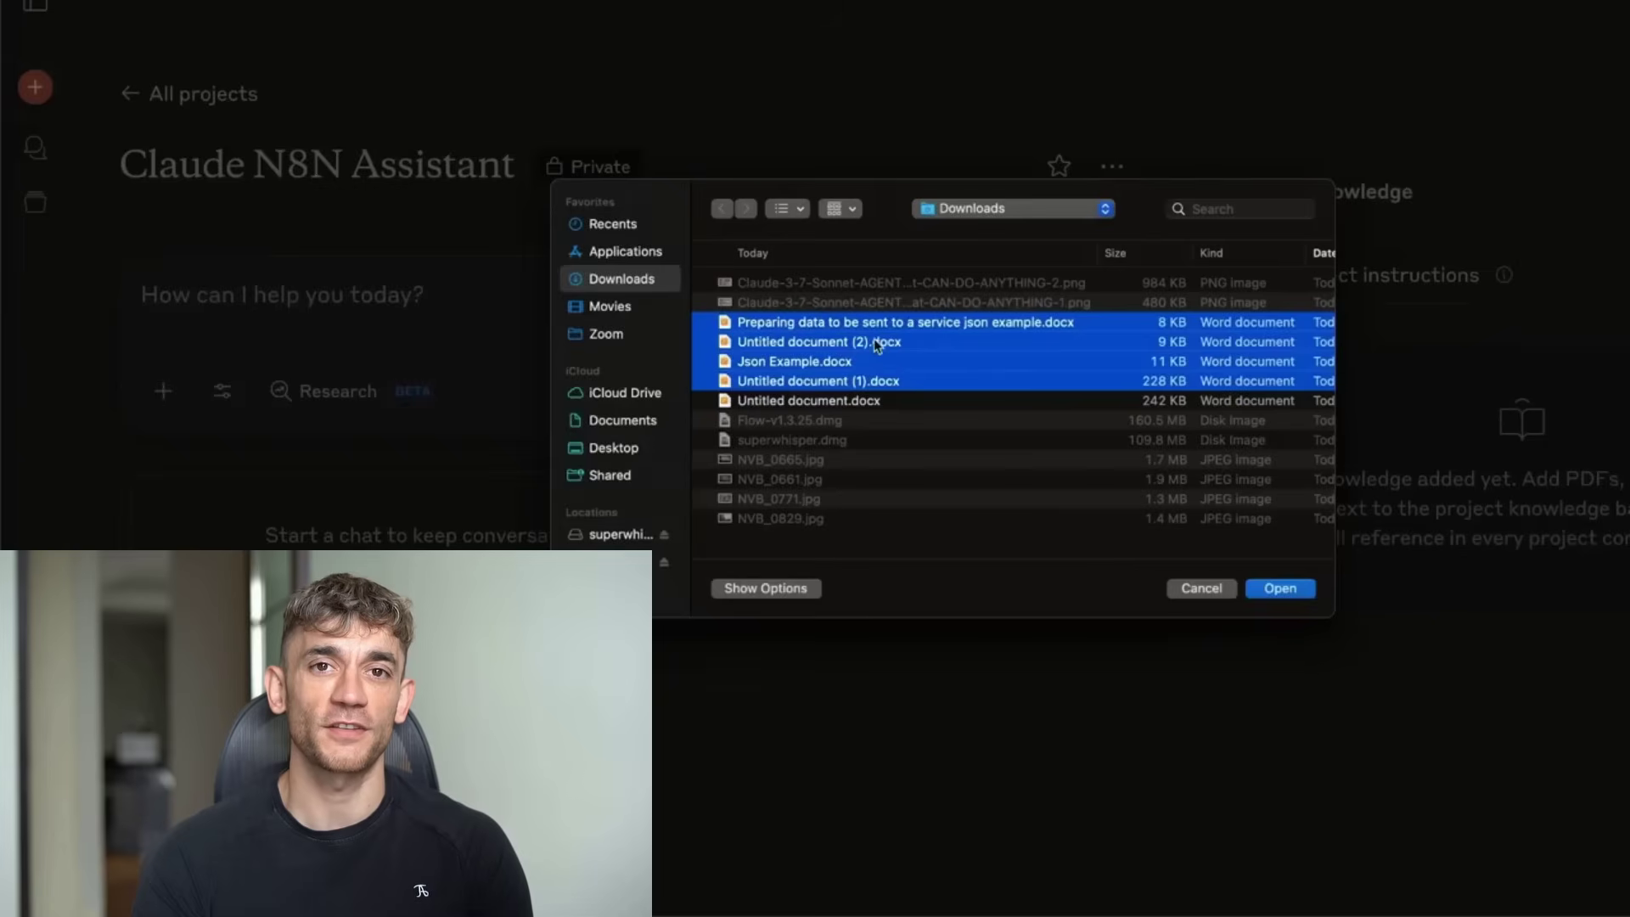
left_click(876, 363, "shift")
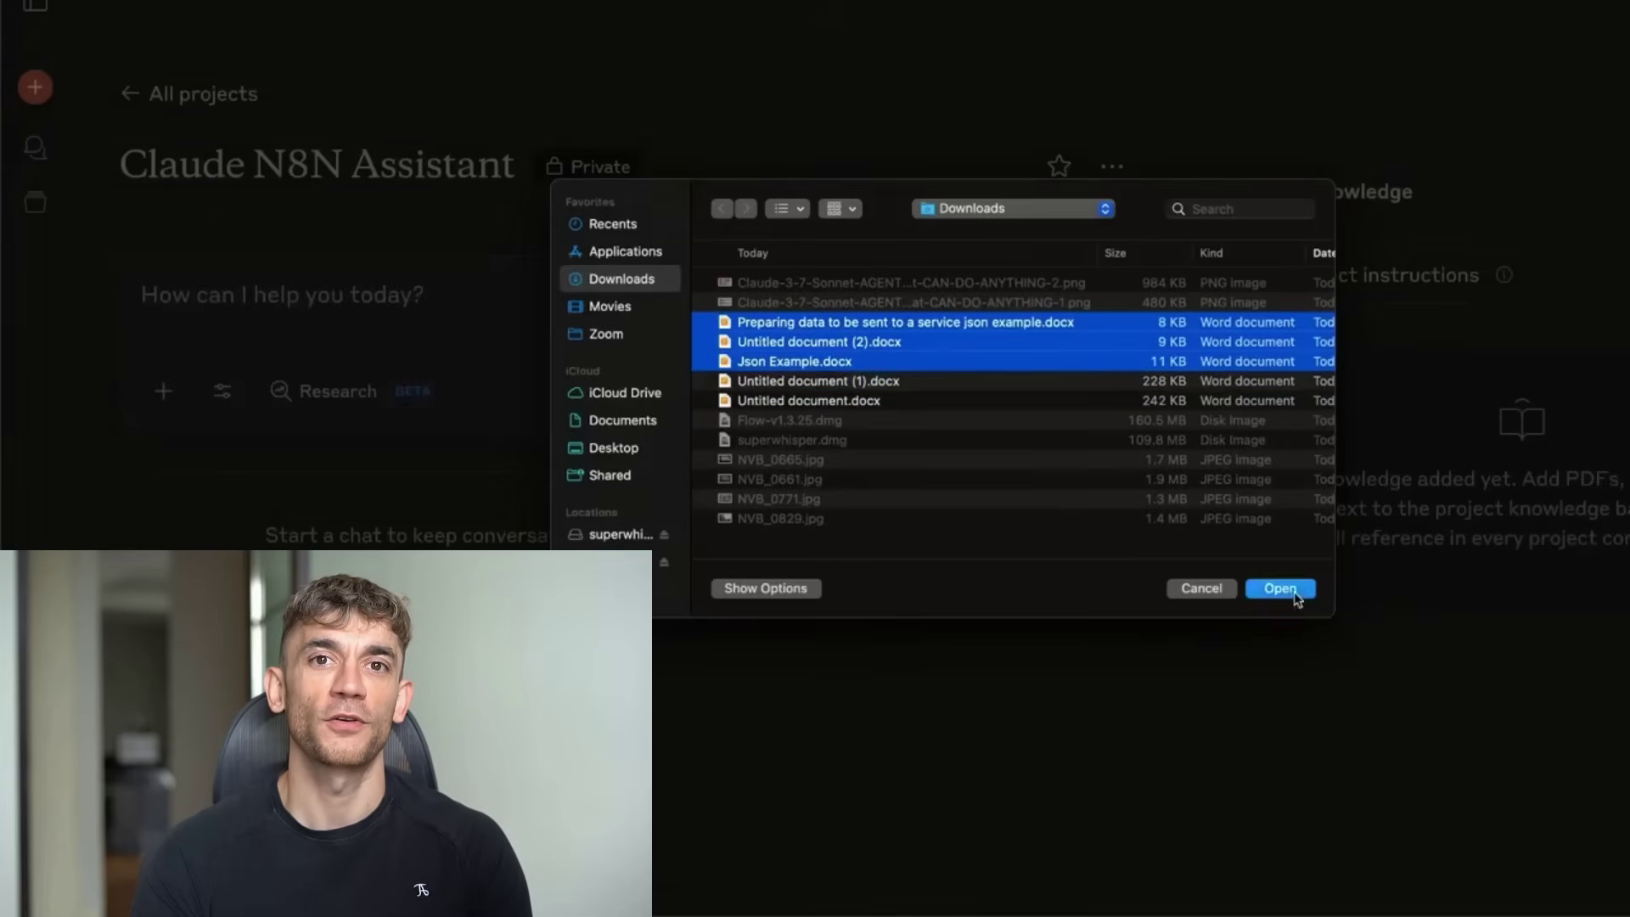
left_click(1280, 589)
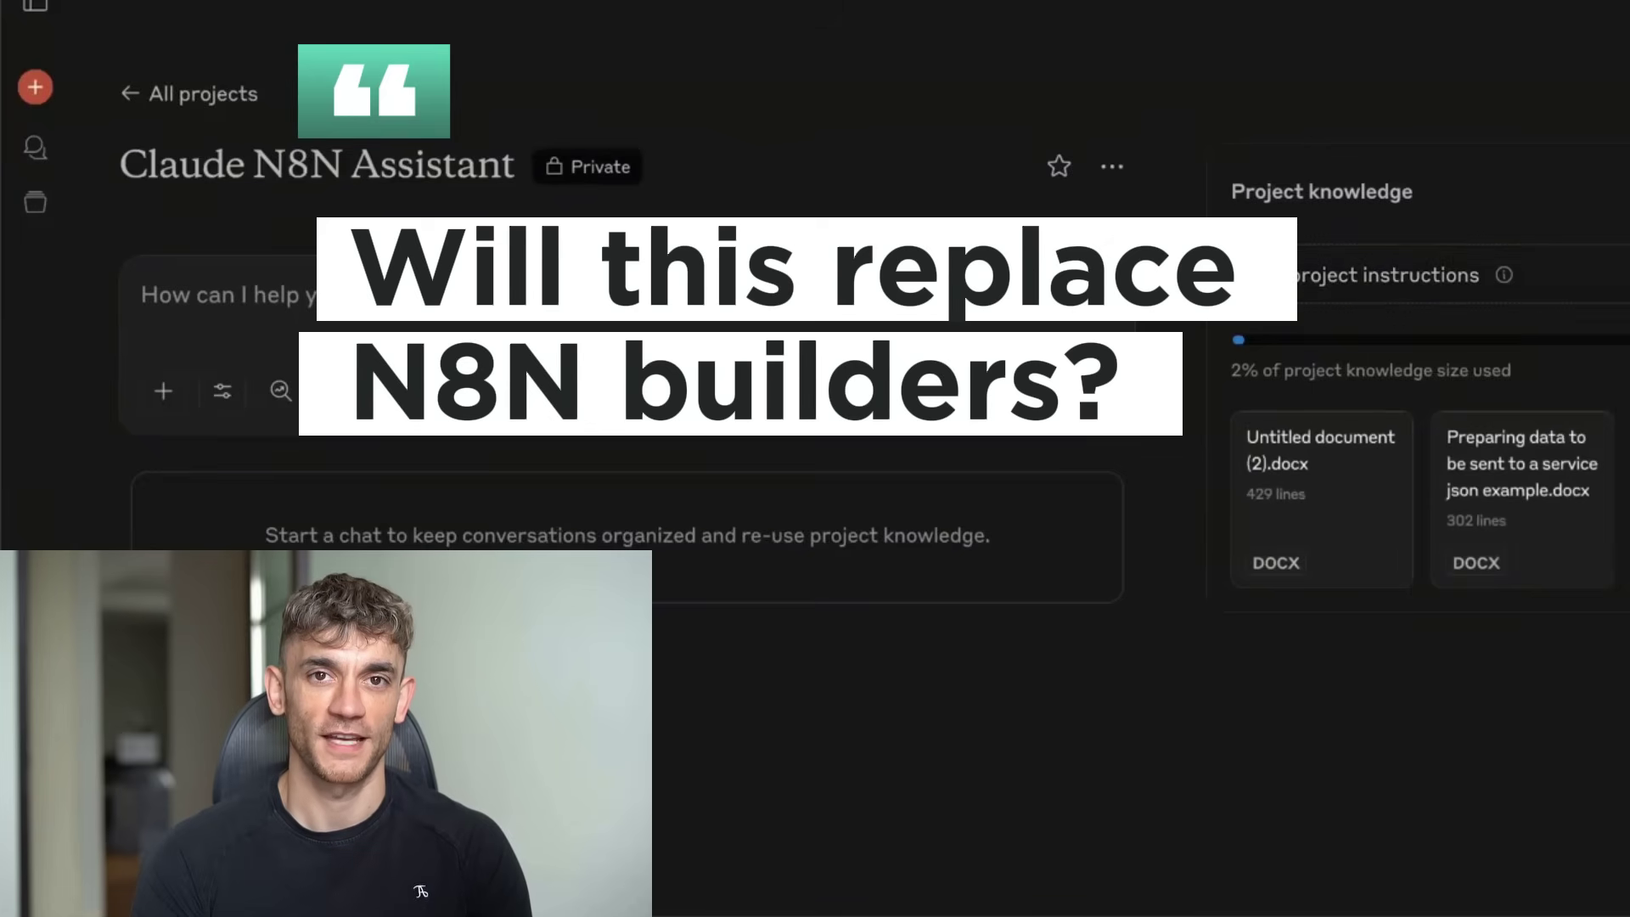
- Upload Web_Scraper (1).json and Appointment_Setter_Agent.json to the project knowledge
left_click(1496, 249)
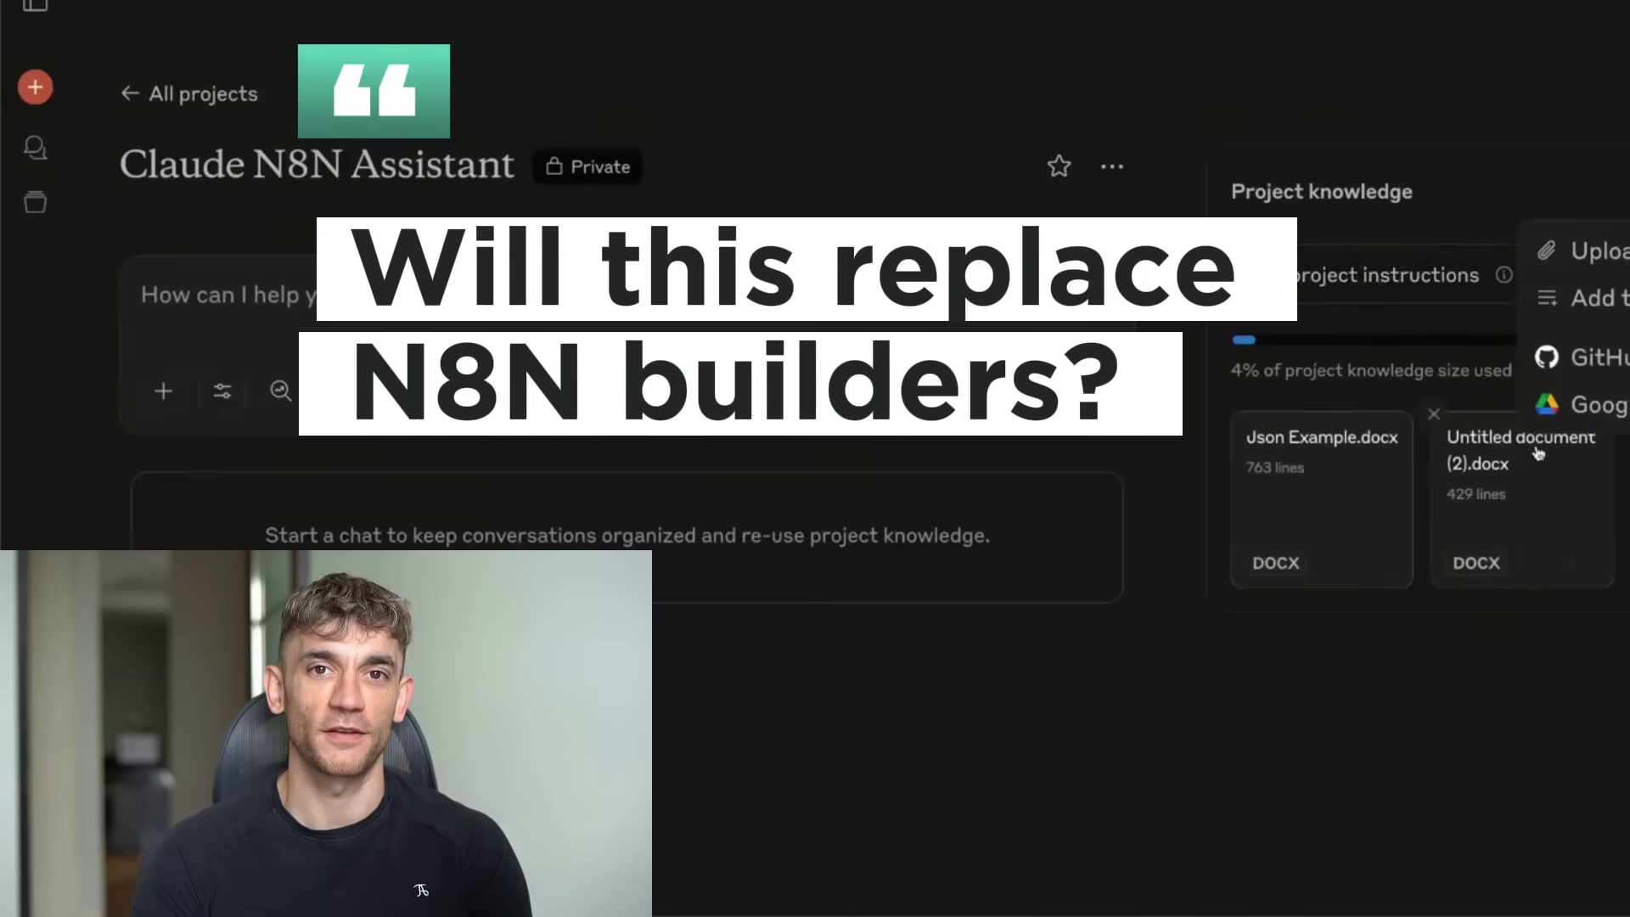
left_click(1602, 252)
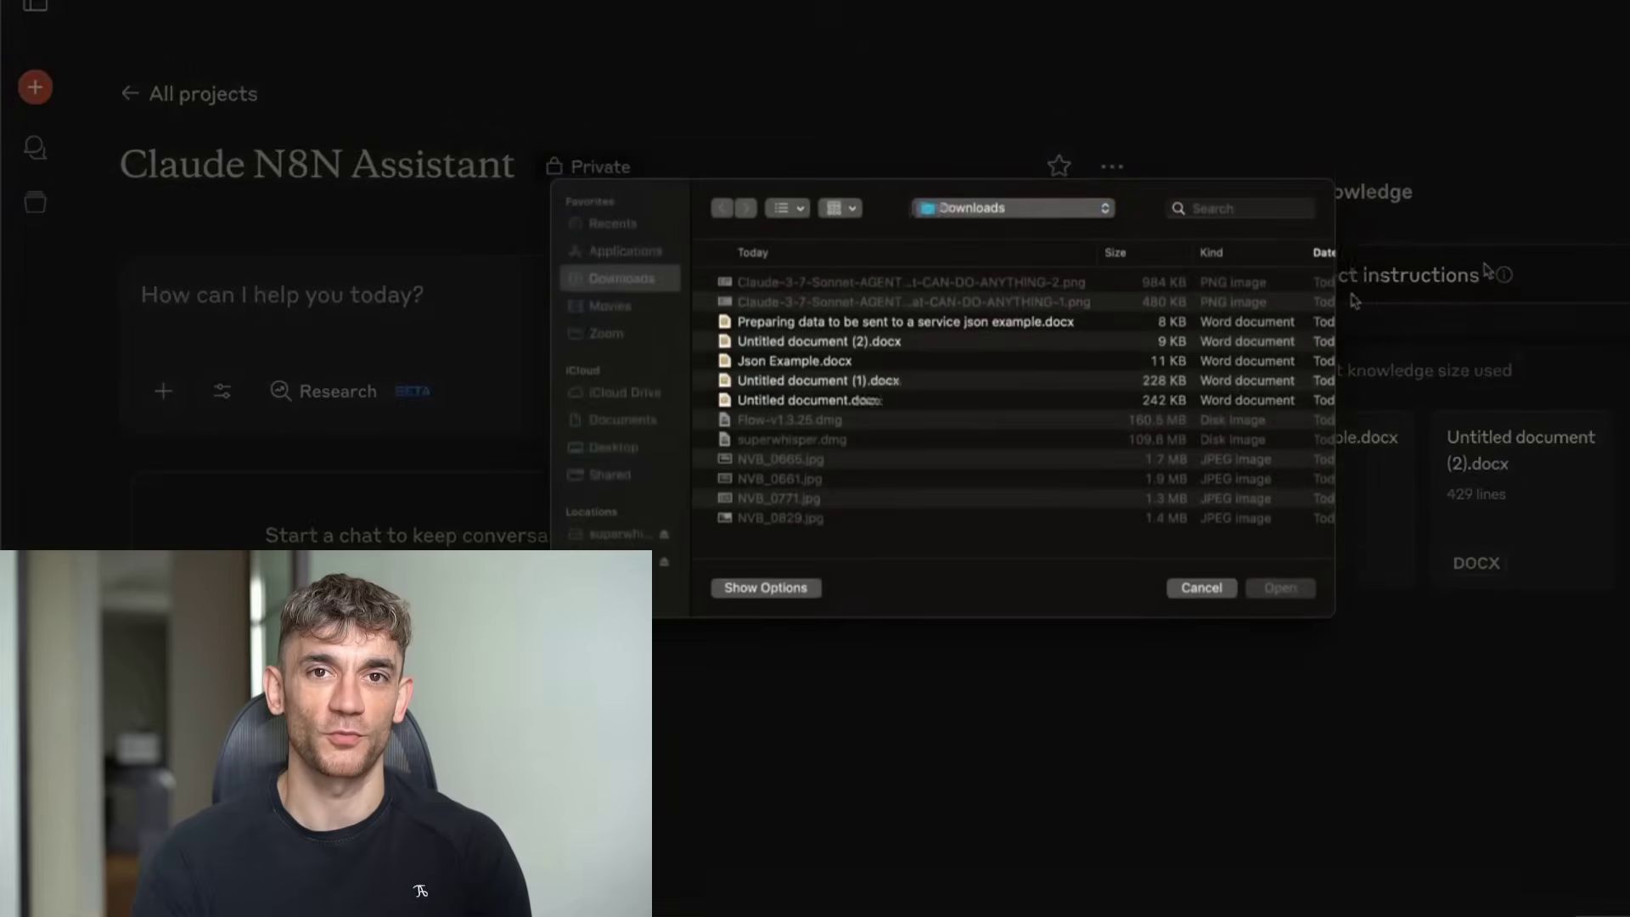
left_click(1242, 206)
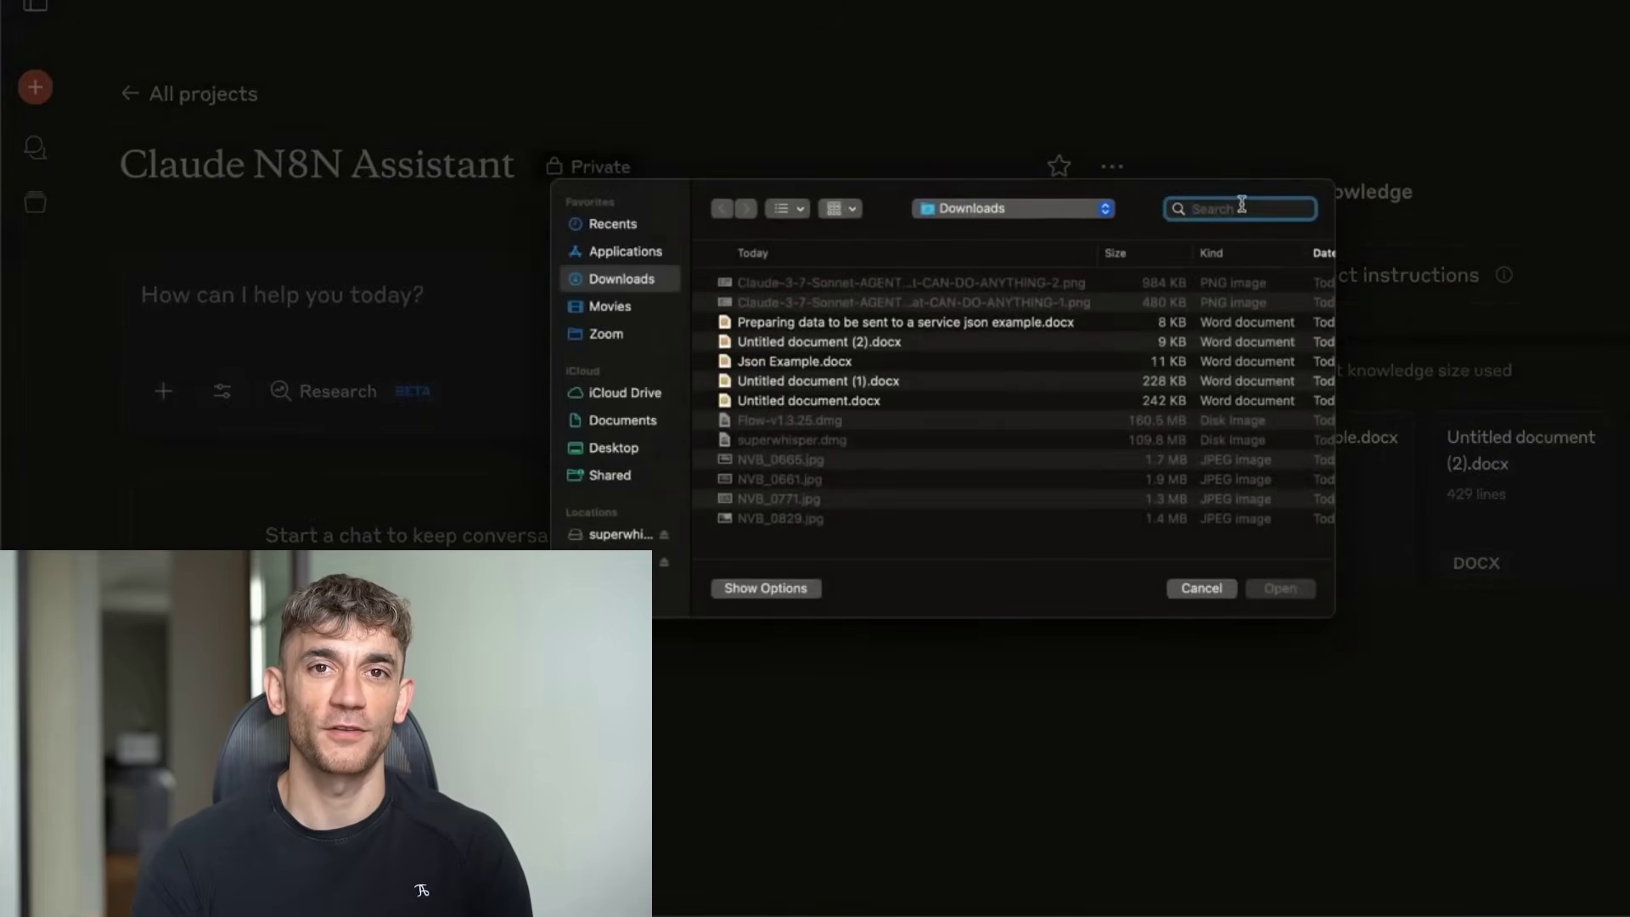
type("json")
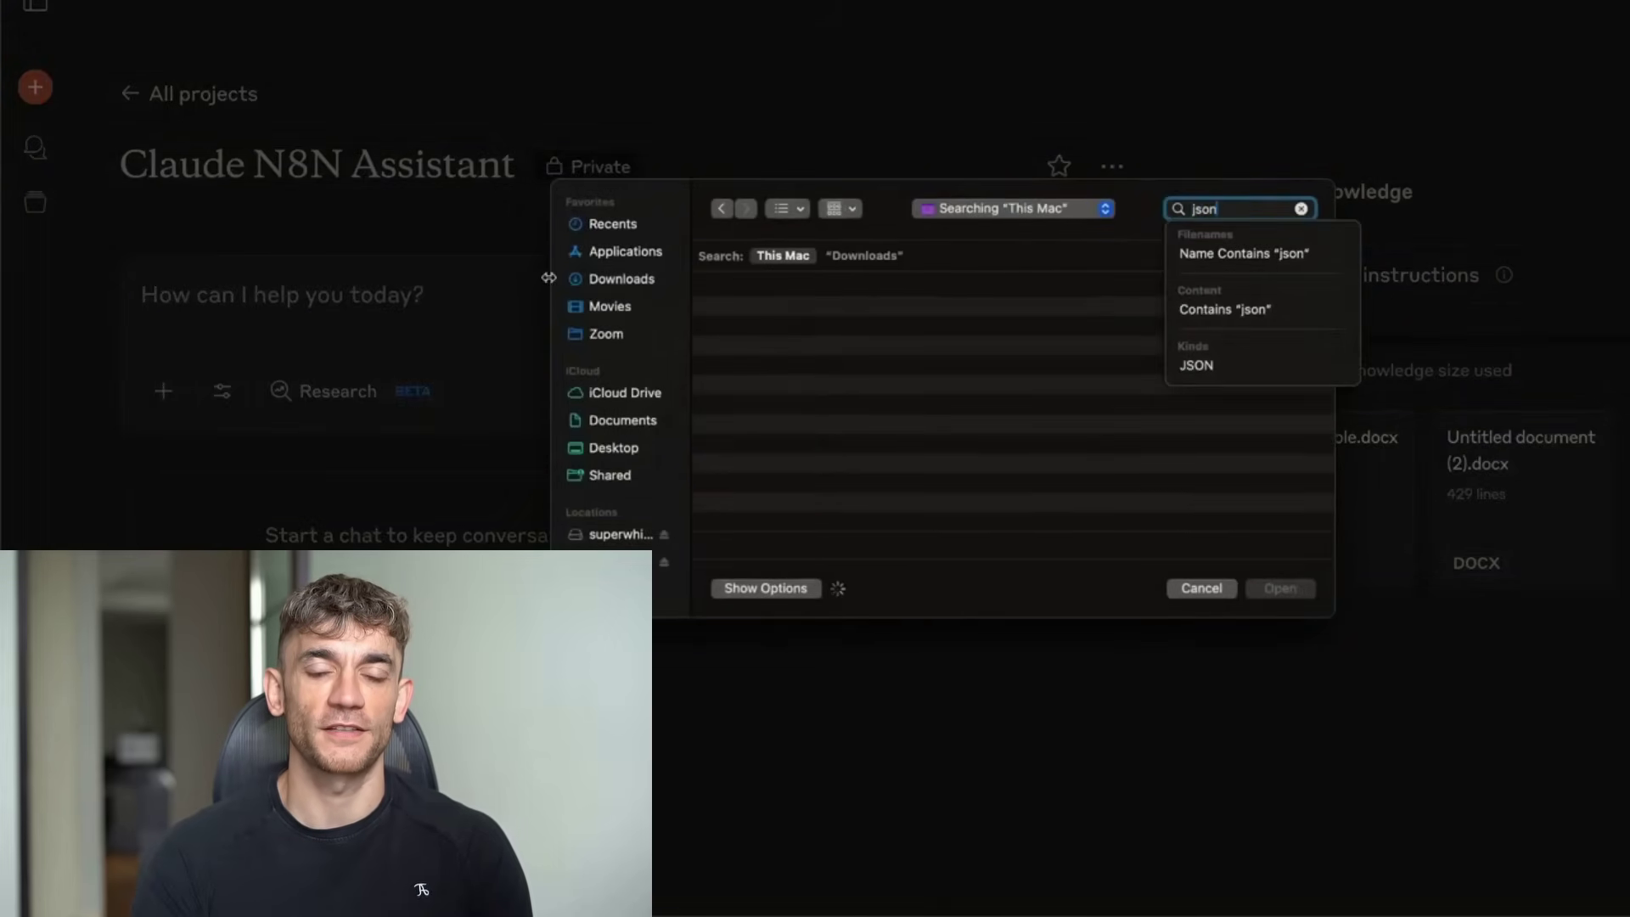
left_click(621, 280)
left_click(815, 402)
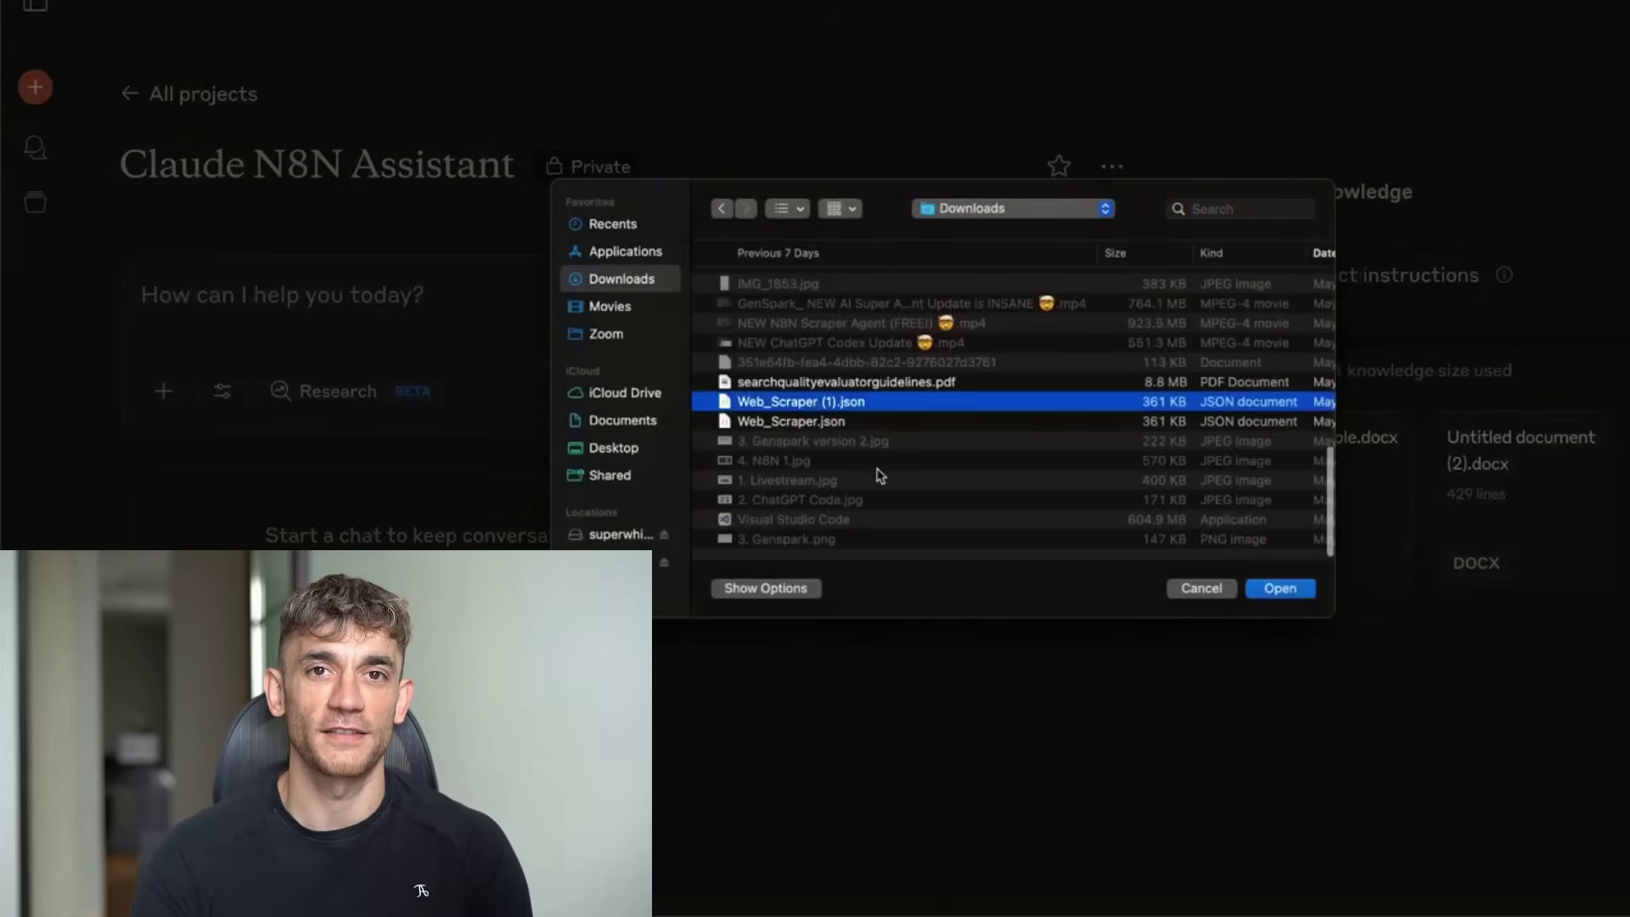
scroll(863, 449, "up", 4)
scroll(842, 392, "up", 1)
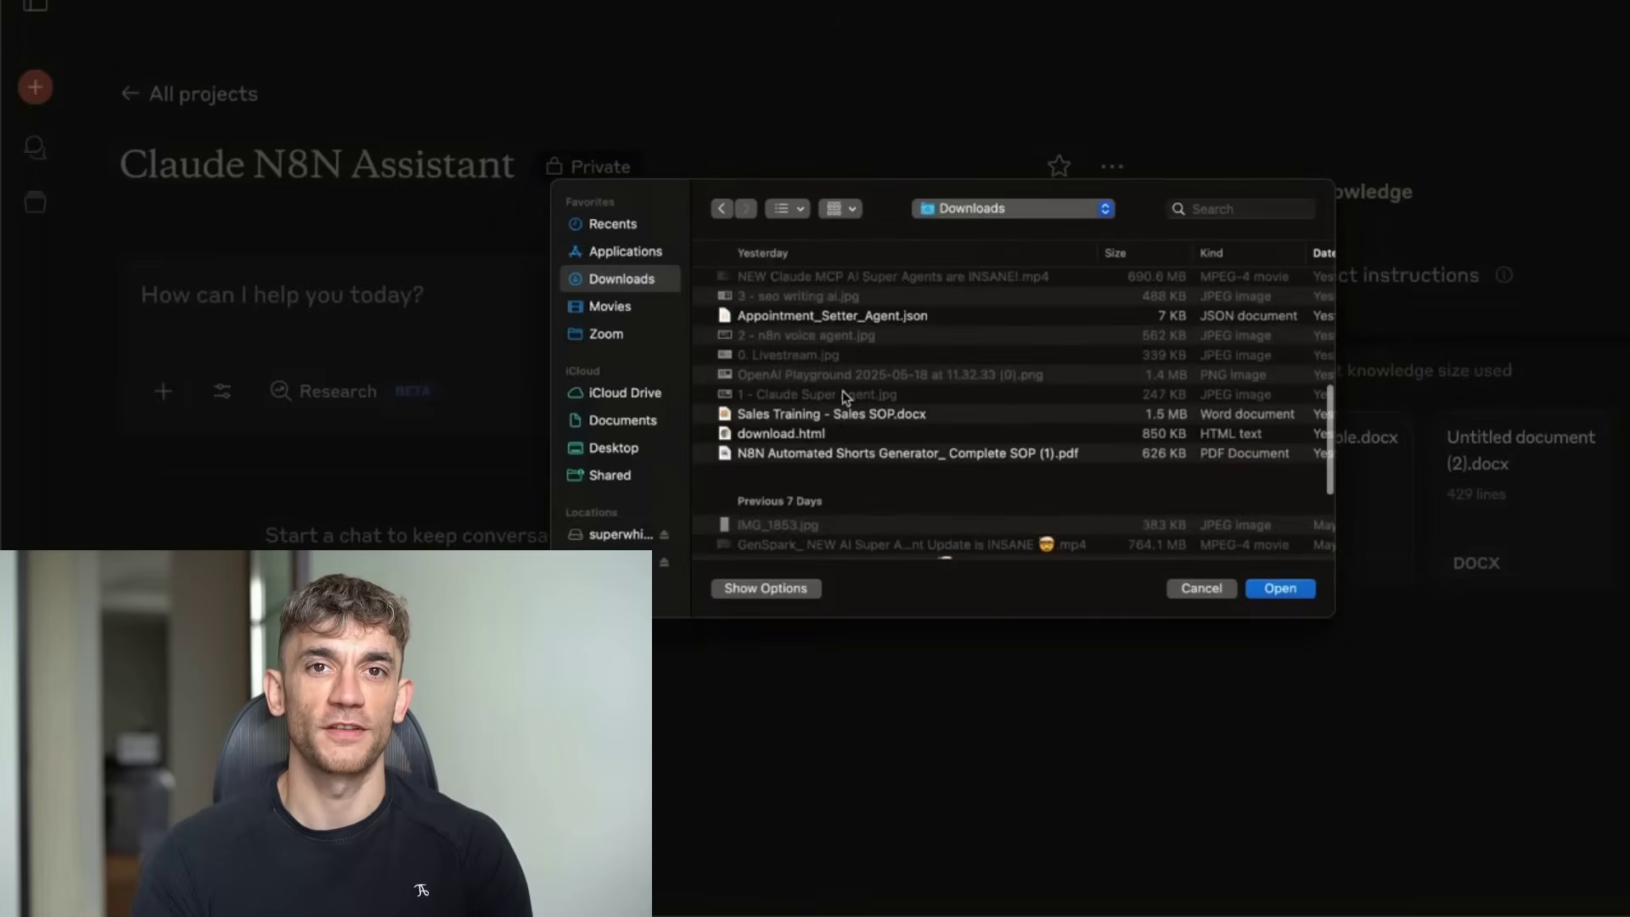
left_click(870, 333)
left_click(1280, 588)
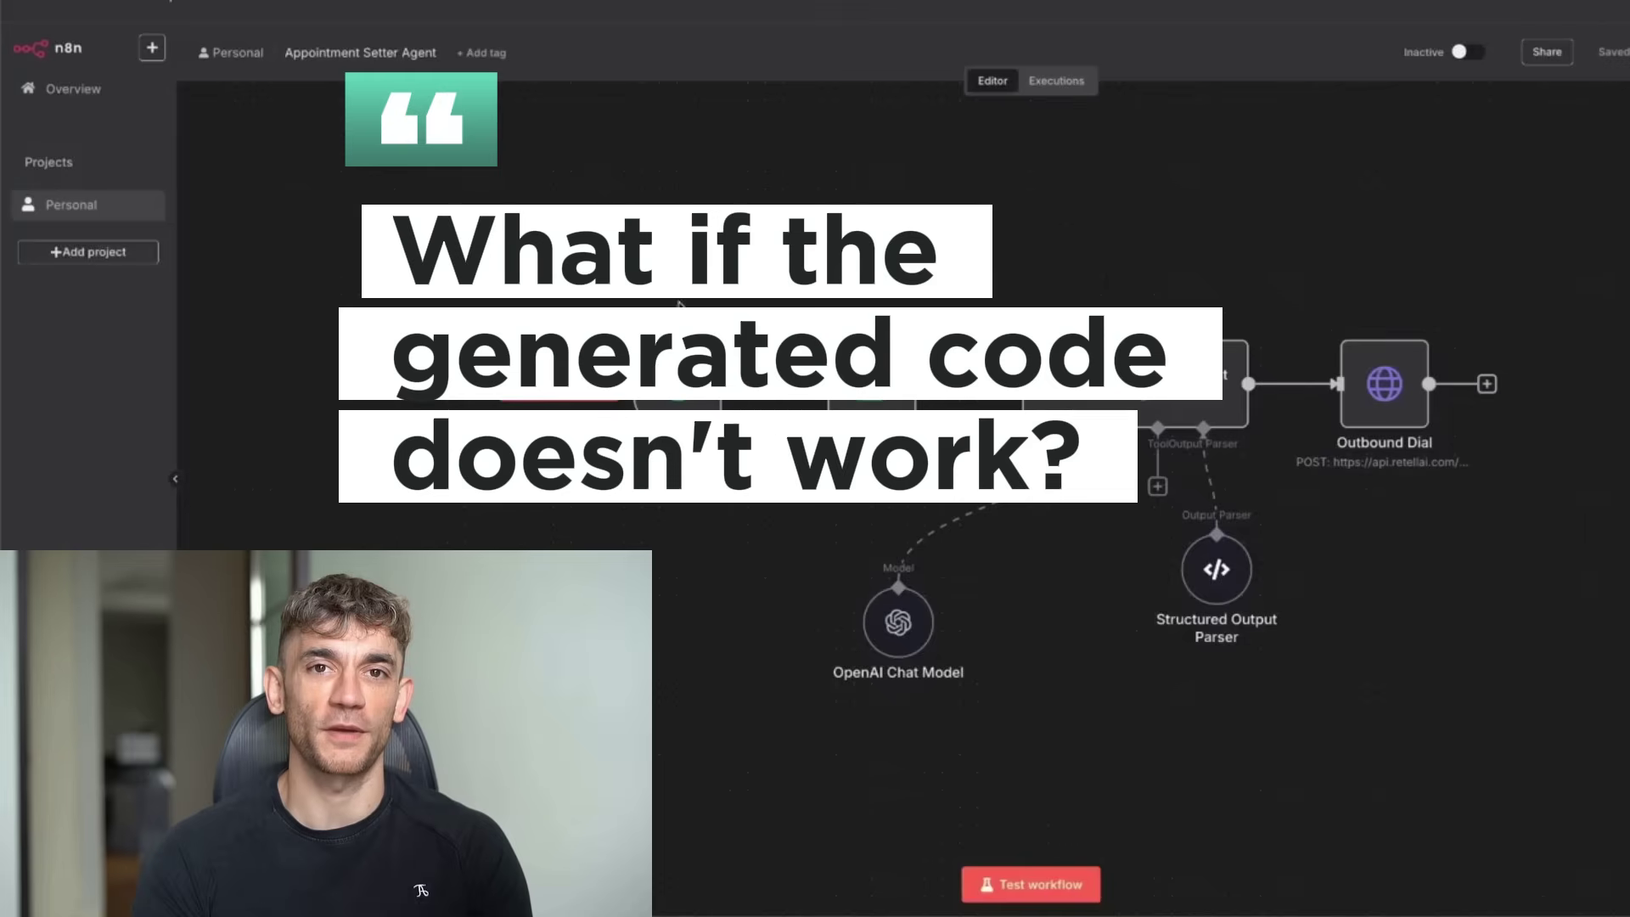
- Box-select every node of the Appointment Setter Agent workflow on the n8n canvas
left_click_drag(493, 213, 1622, 720)
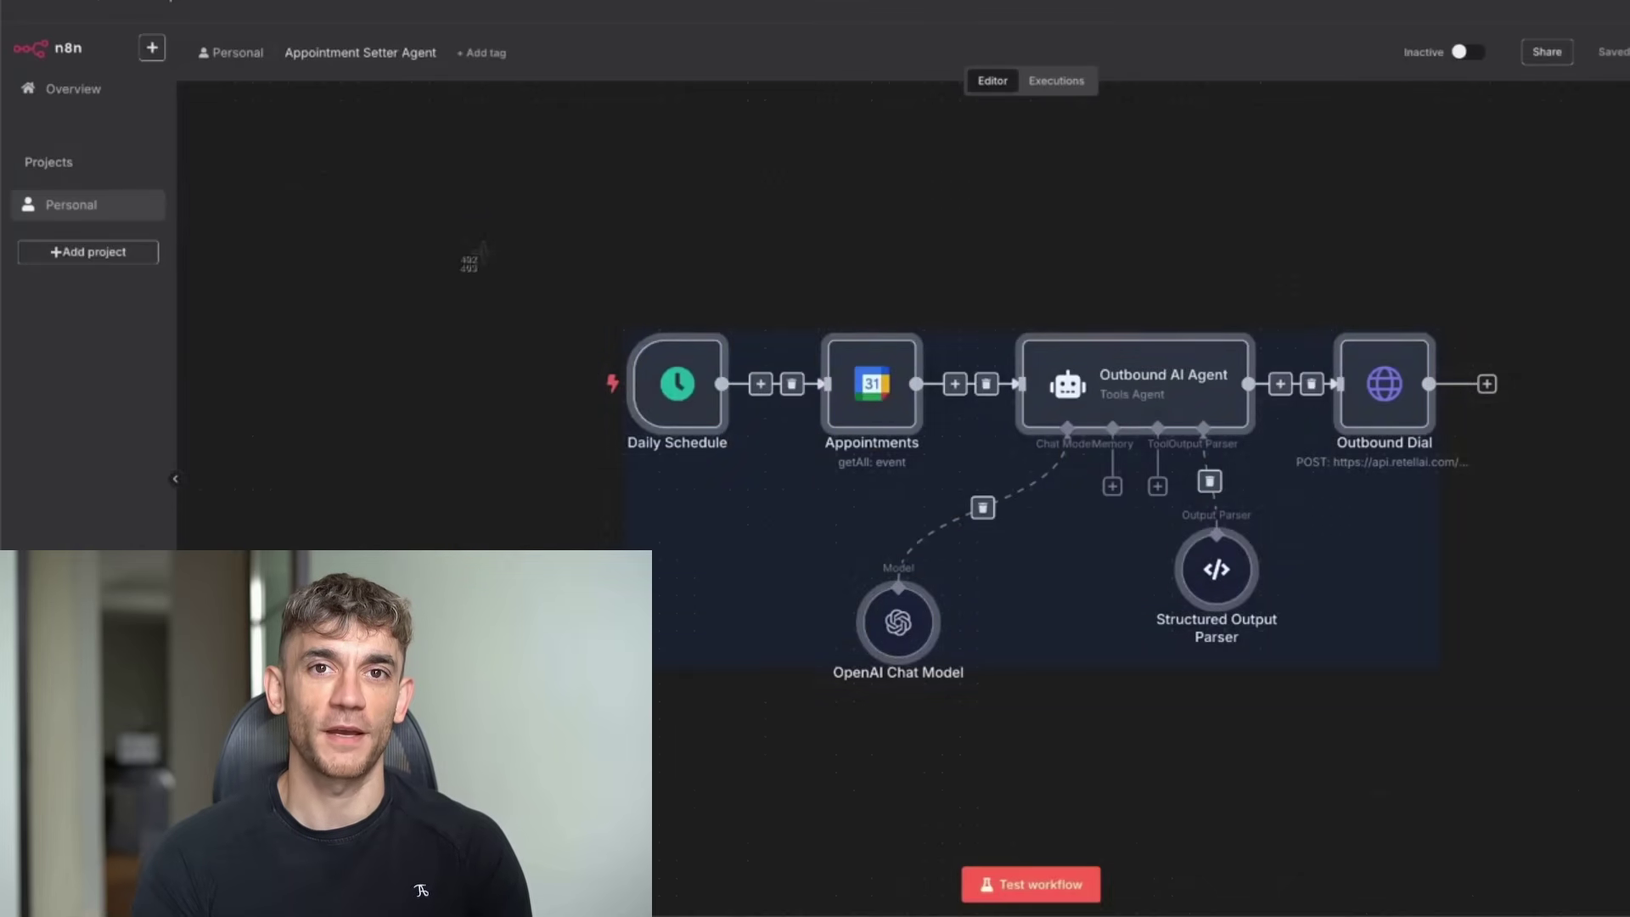
left_click_drag(477, 190, 1617, 796)
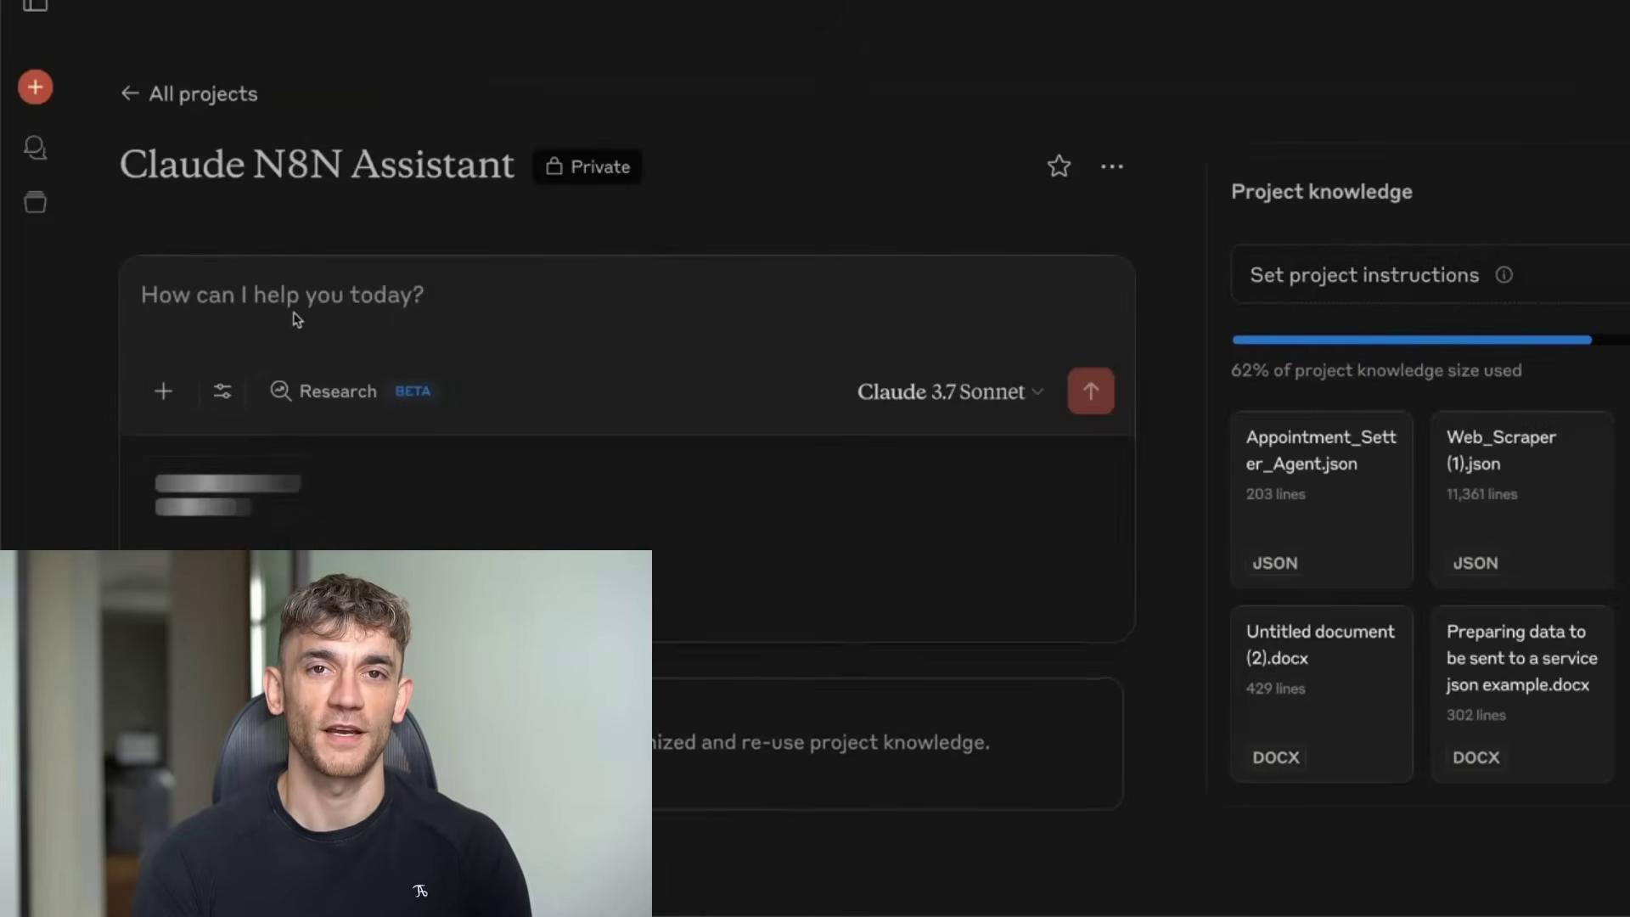
type("Replicate this into a json")
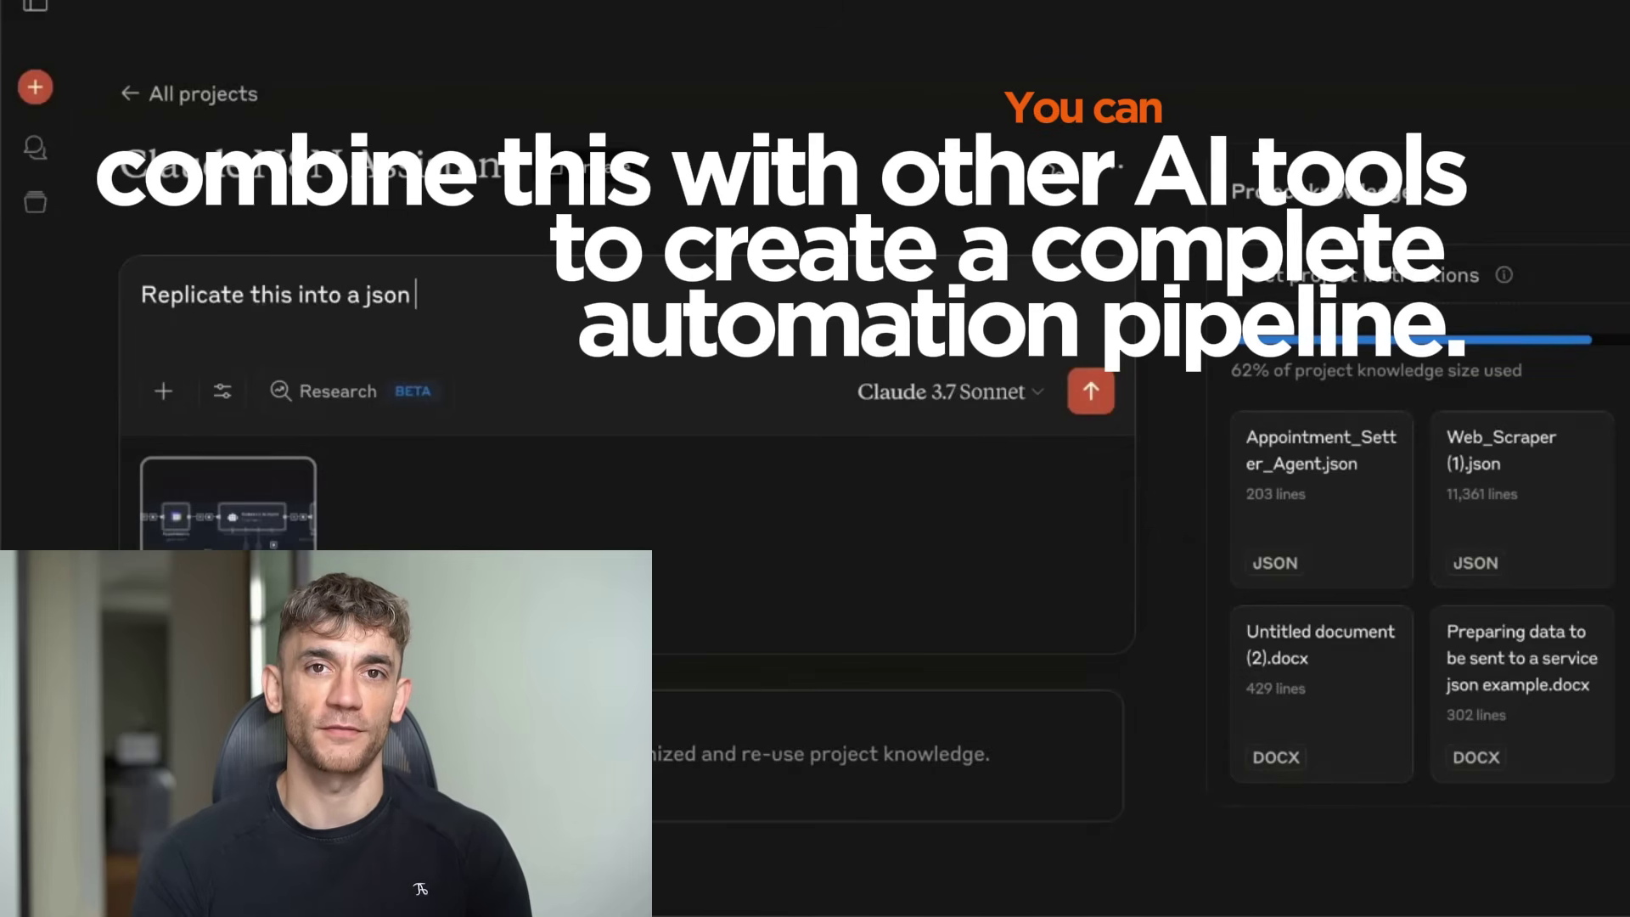
type("for")
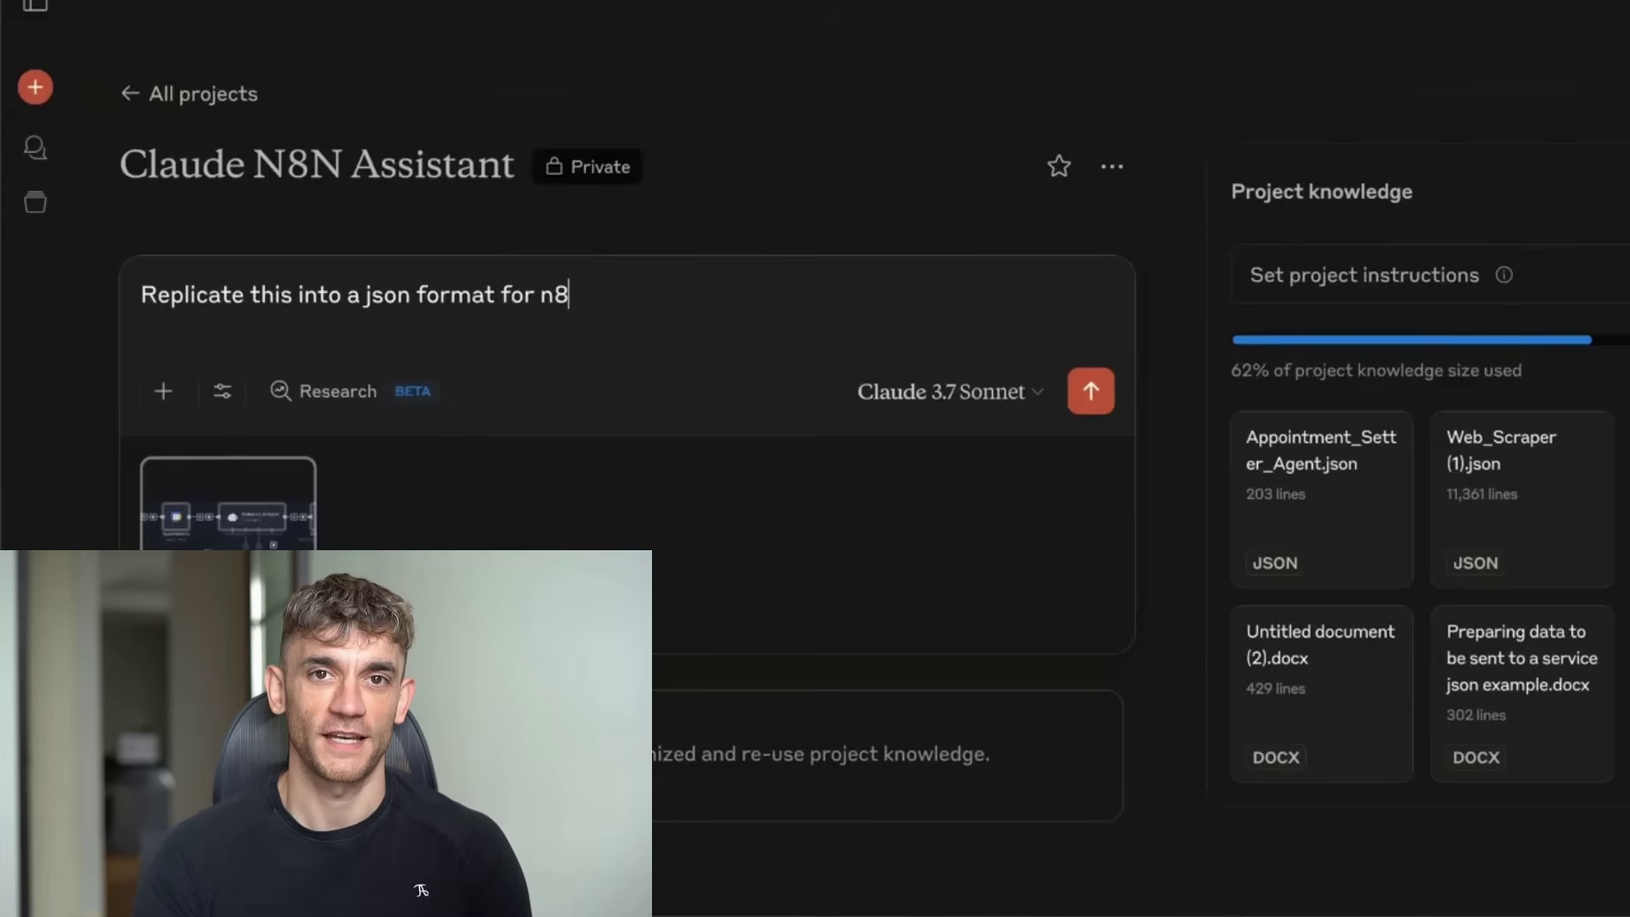
- Send the pasted workflow screenshot with the request to replicate it as n8n JSON
key("Return")
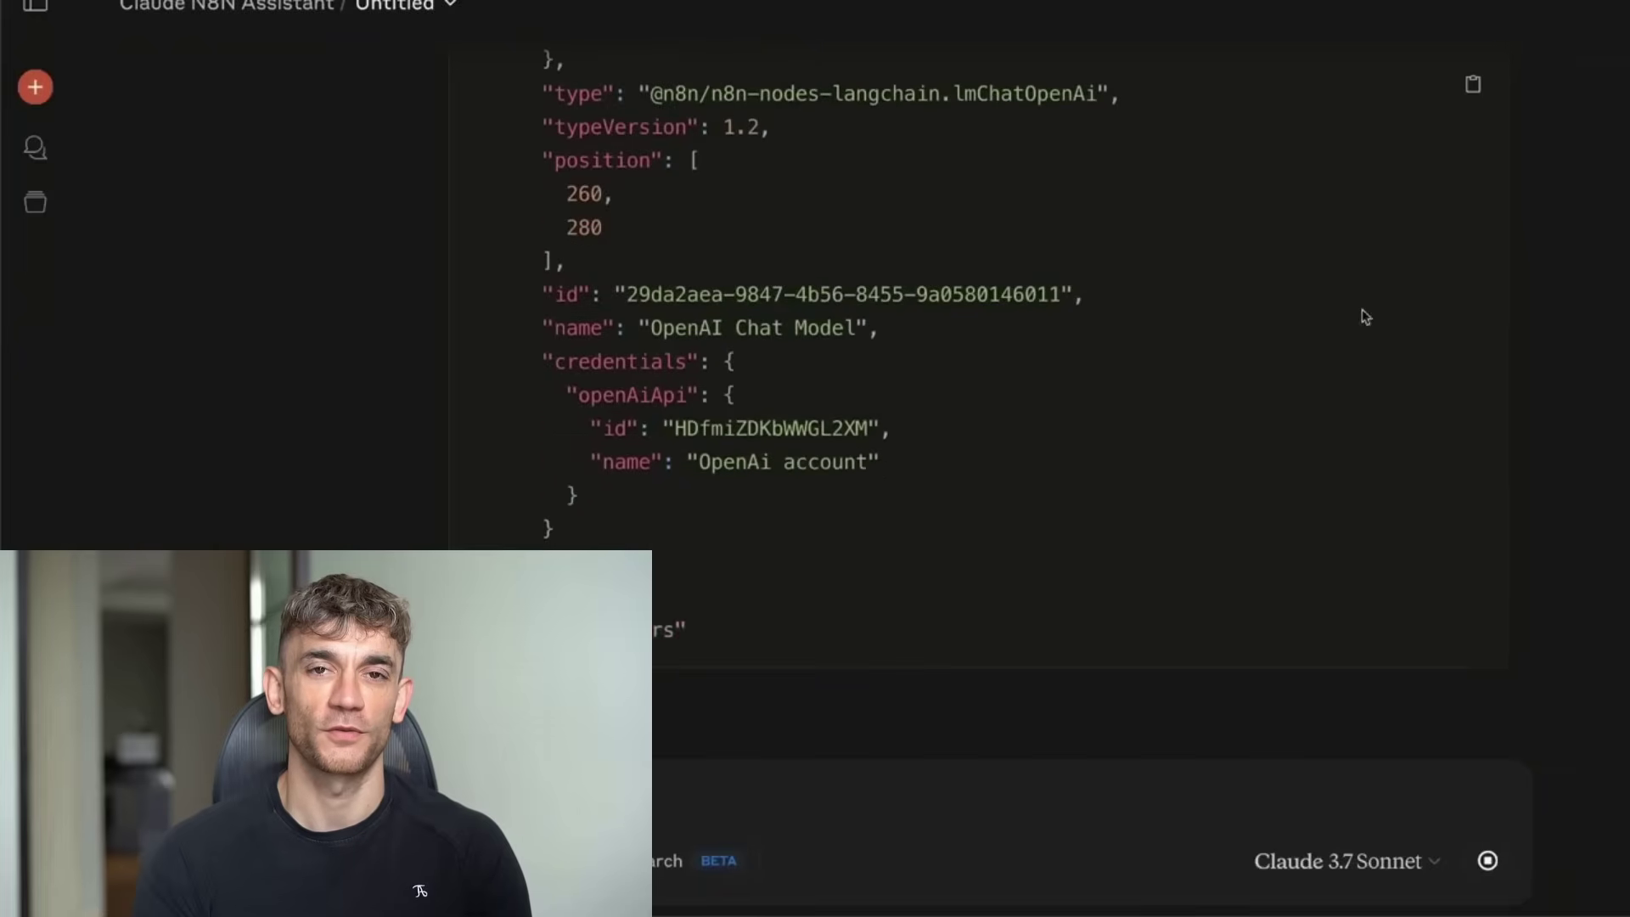
scroll(1161, 234, "up", 10)
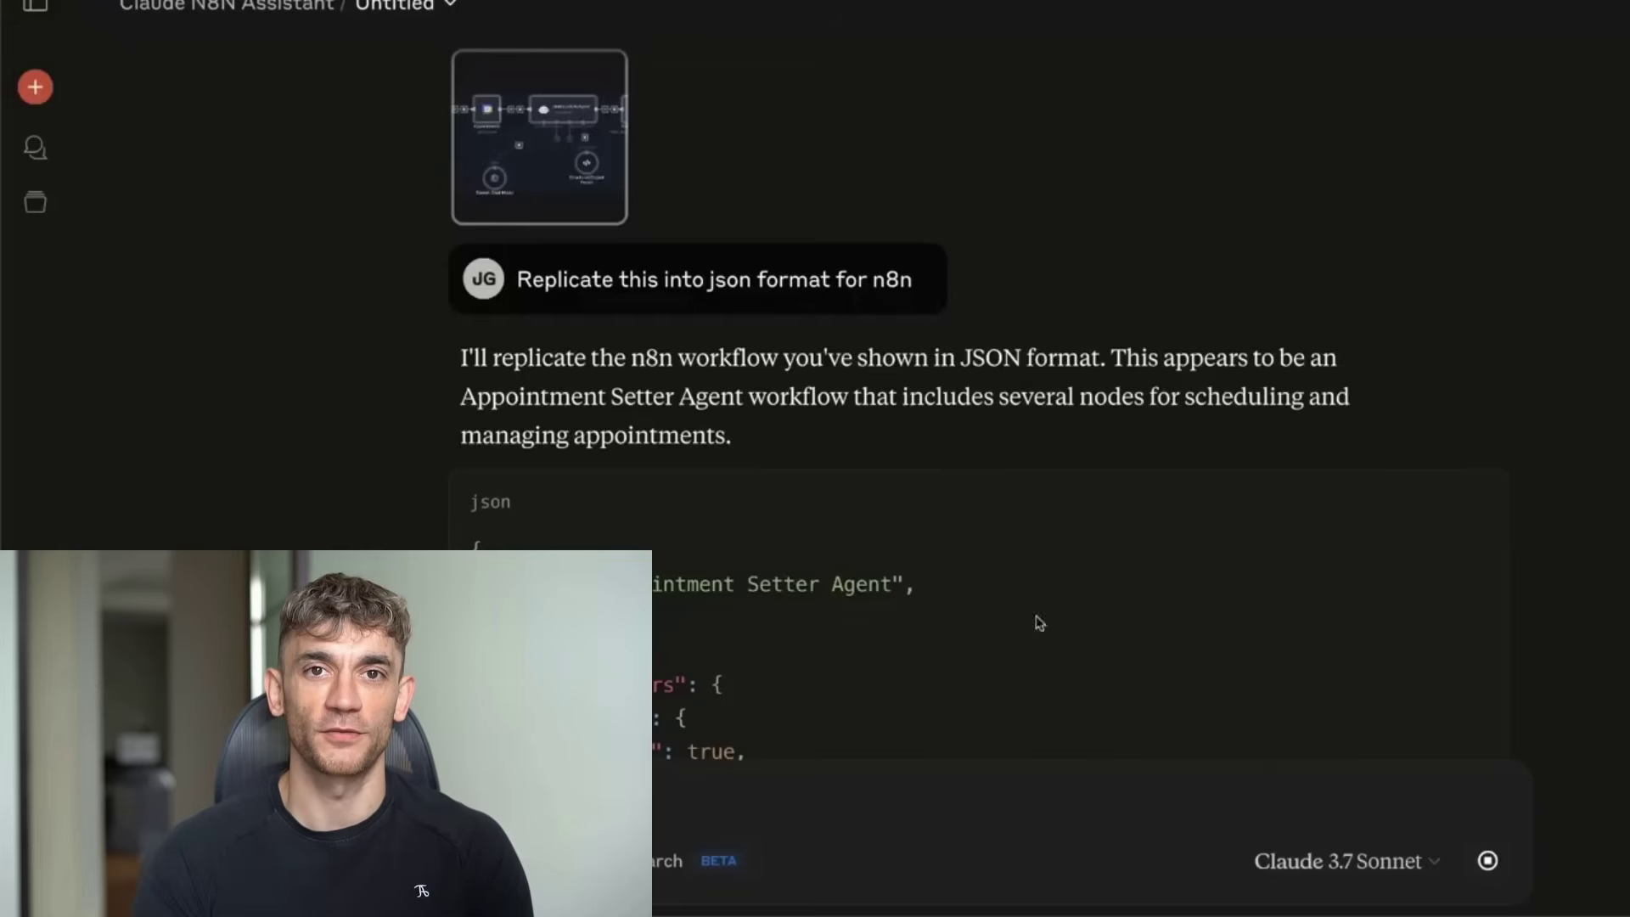
scroll(1038, 621, "down", 15)
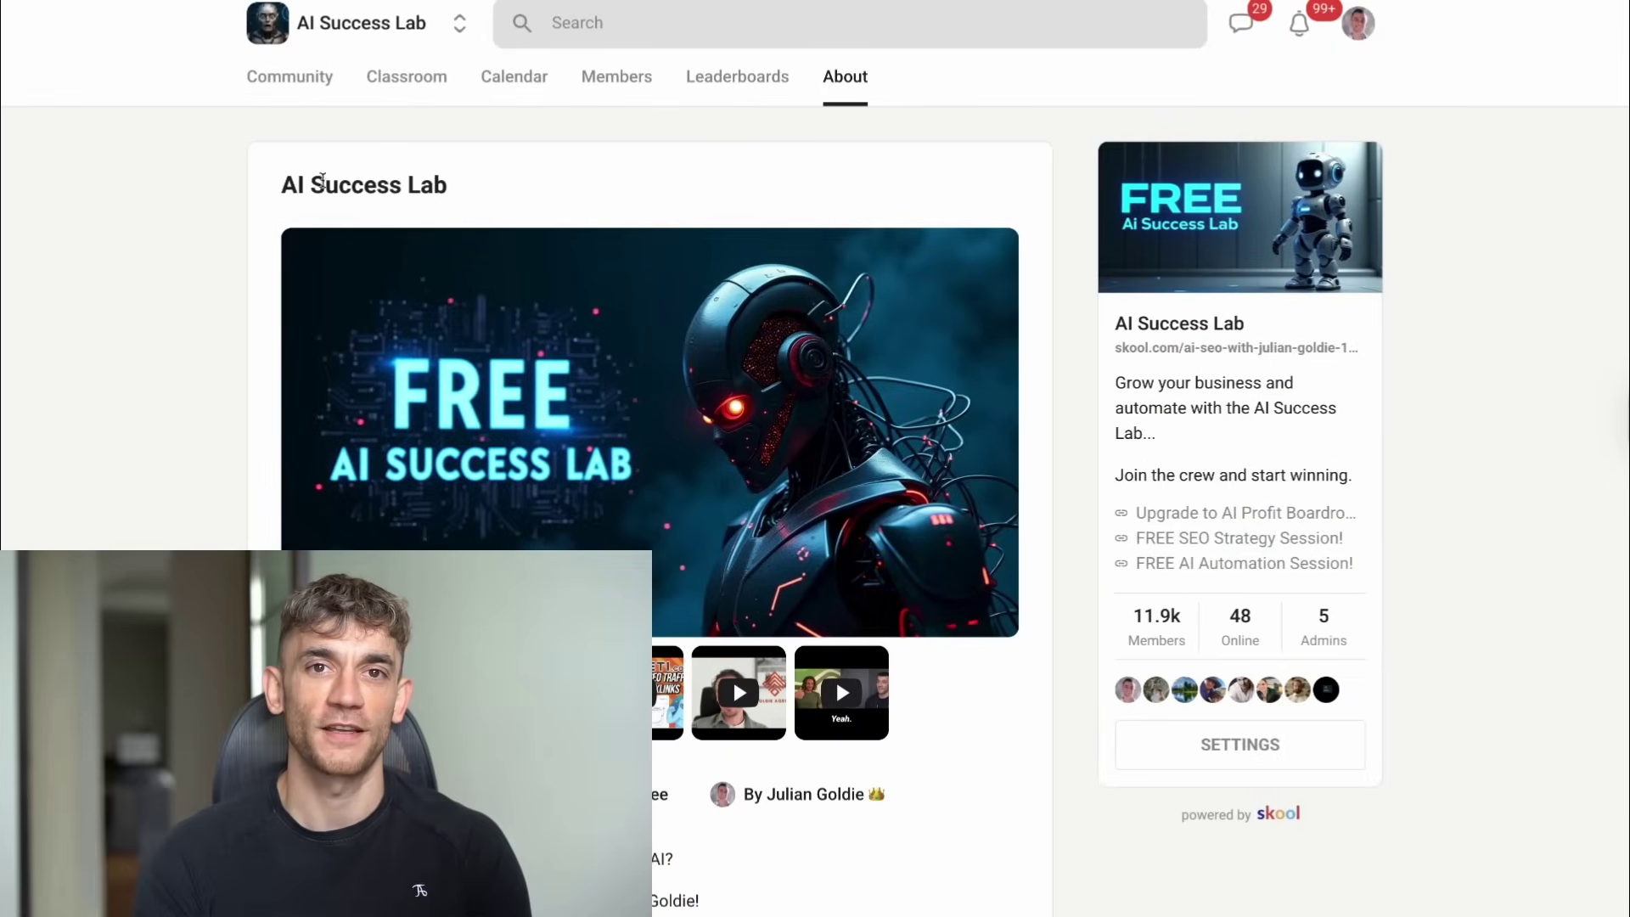
- Open the AI Success Lab course catalog and the AI Updates + Coding course
left_click_drag(275, 194, 470, 195)
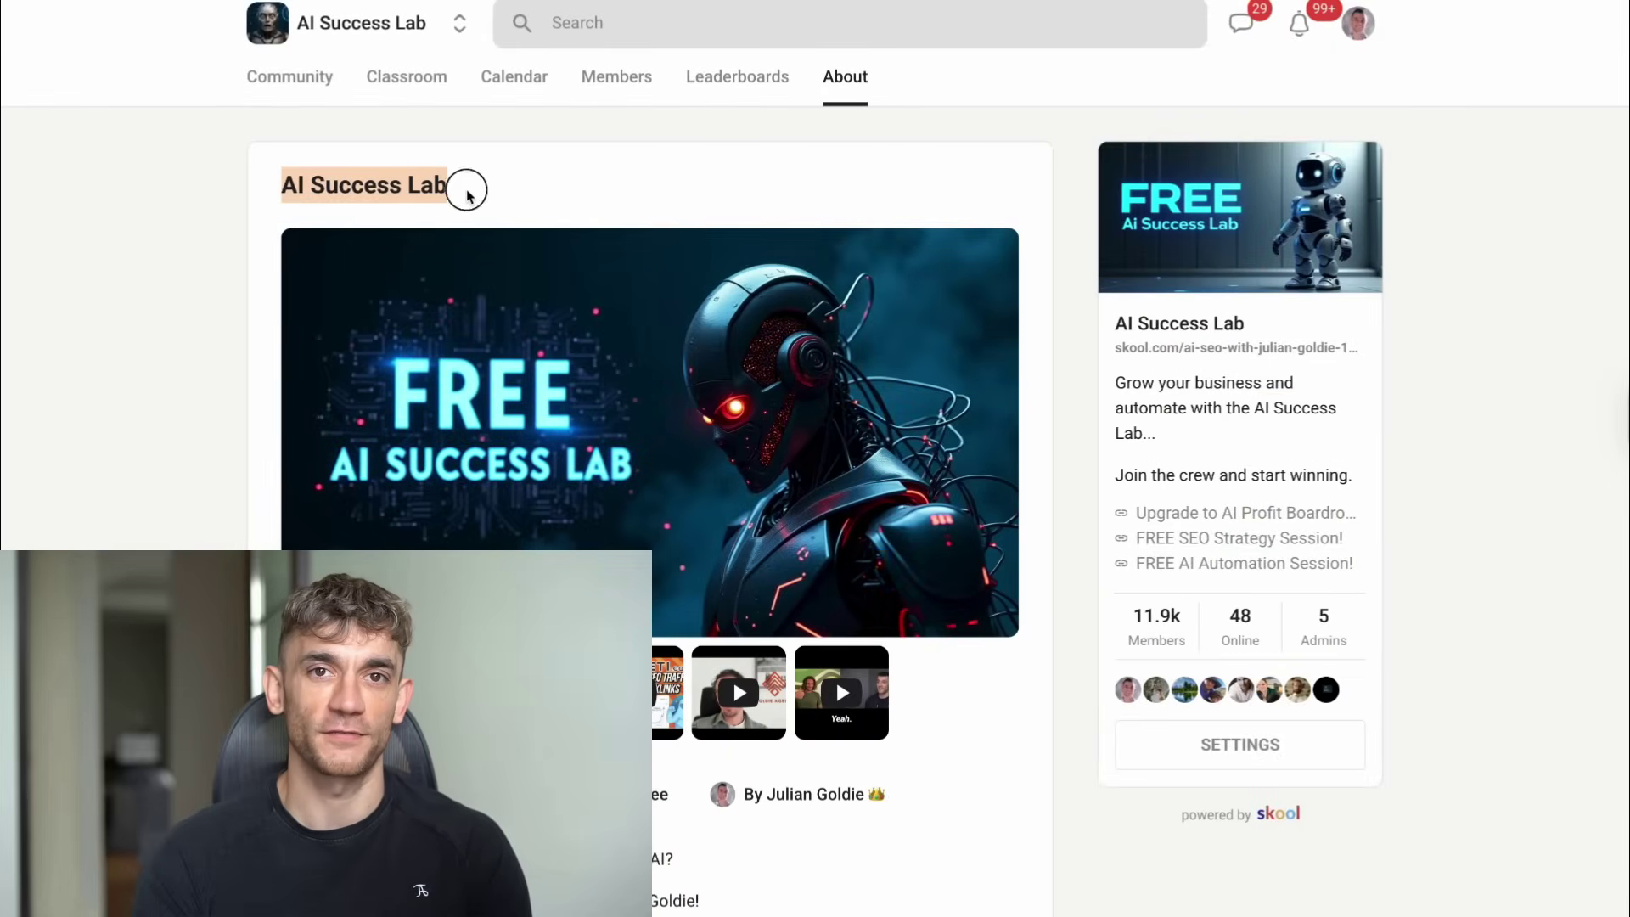
left_click(967, 187)
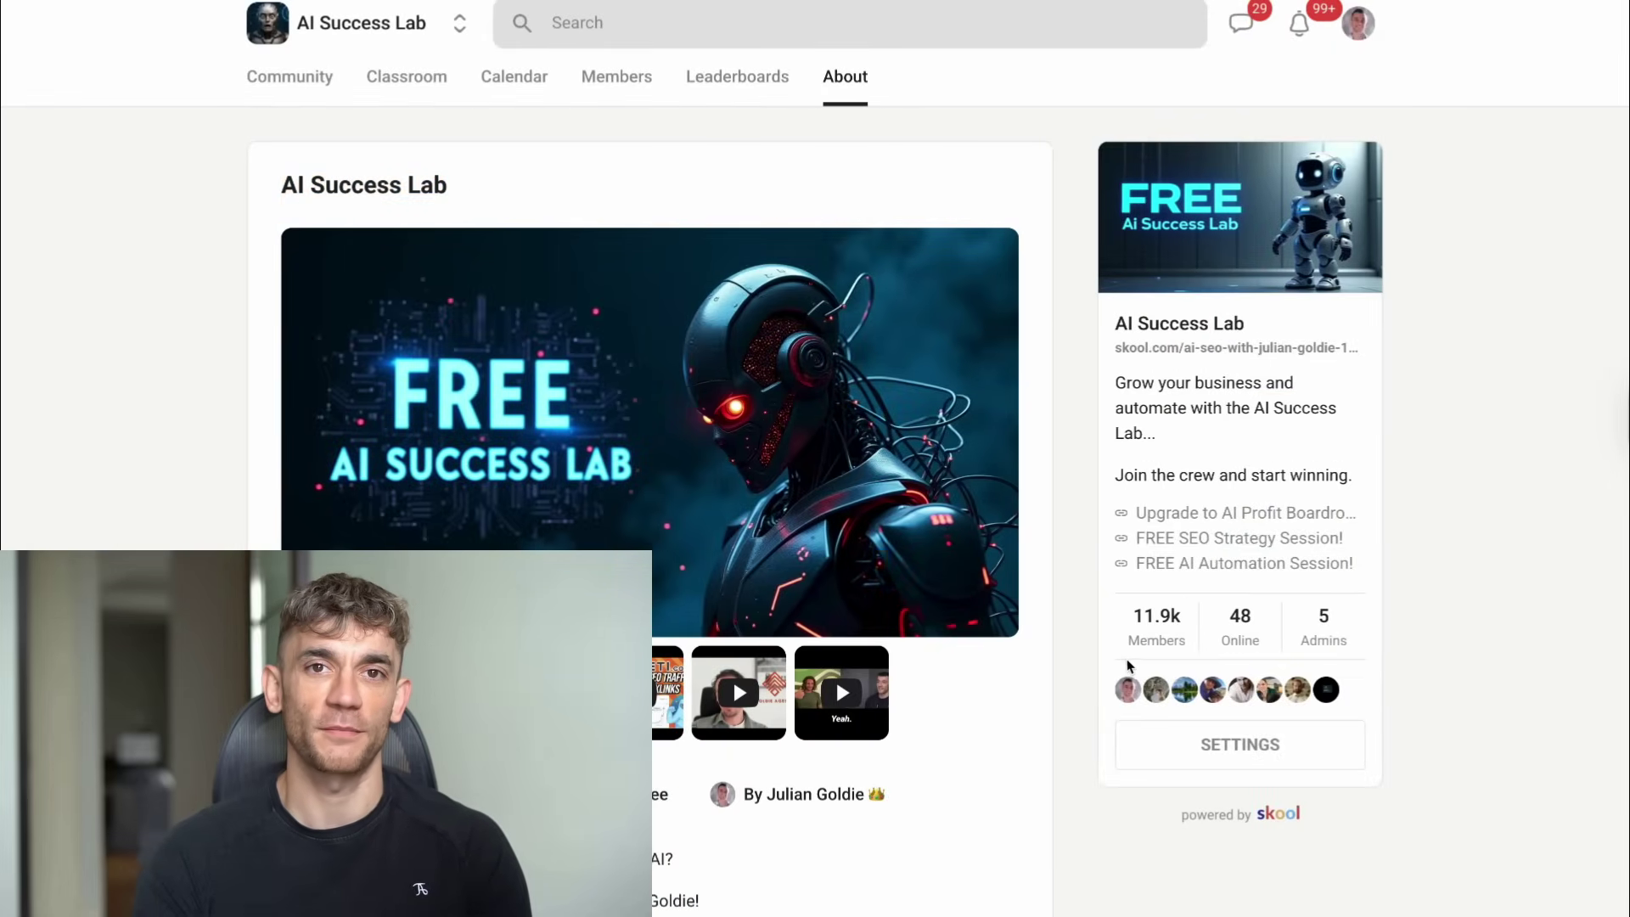
left_click(408, 79)
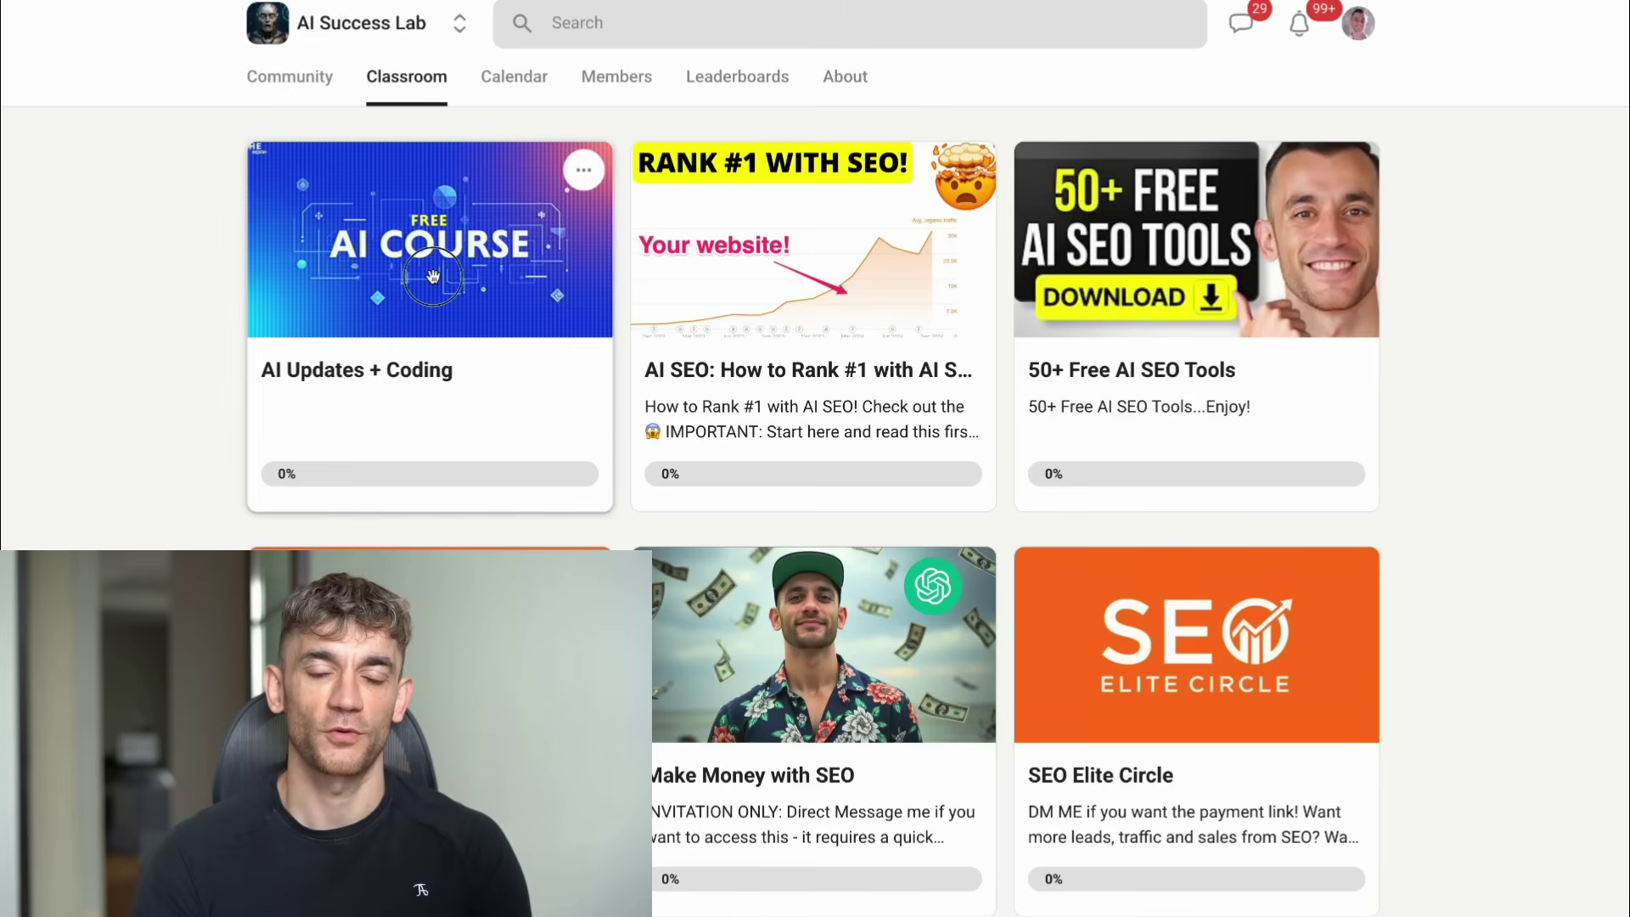
left_click(434, 278)
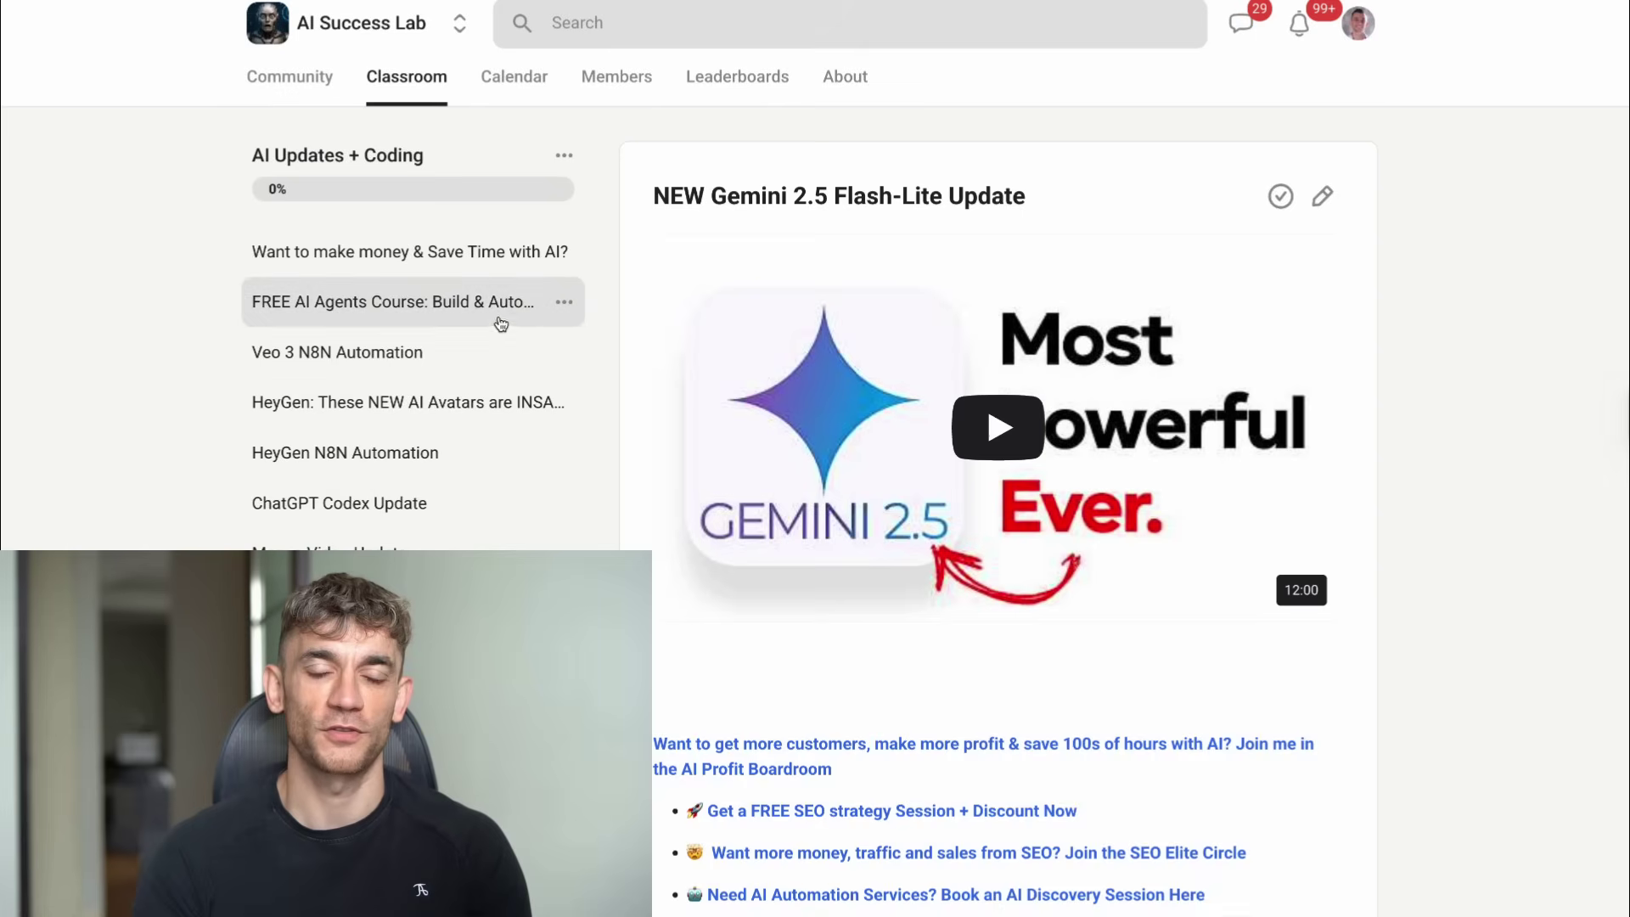
scroll(927, 437, "down", 4)
scroll(928, 437, "down", 4)
scroll(928, 436, "down", 4)
scroll(927, 437, "down", 4)
scroll(927, 437, "down", 4)
scroll(927, 436, "down", 5)
scroll(926, 437, "down", 5)
scroll(927, 436, "down", 5)
scroll(927, 437, "down", 5)
scroll(927, 433, "up", 5)
scroll(928, 434, "up", 10)
scroll(927, 432, "up", 10)
scroll(926, 433, "up", 3)
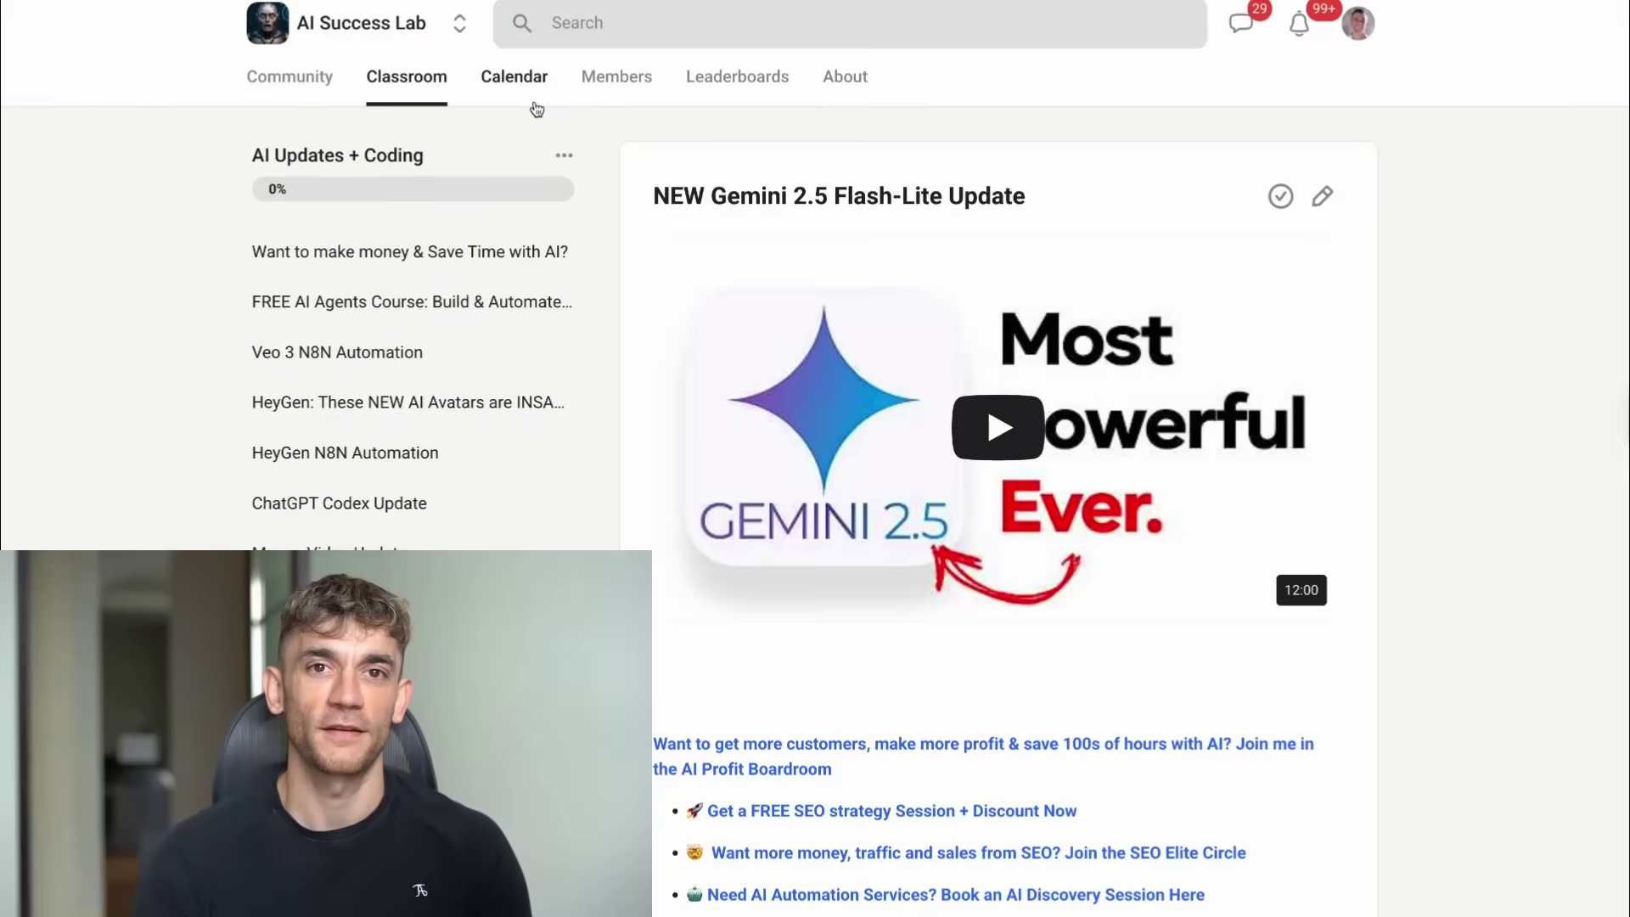
- Browse the 50+ Free AI SEO Tools and Free Content Humanizer lessons, then the community feed
left_click(406, 78)
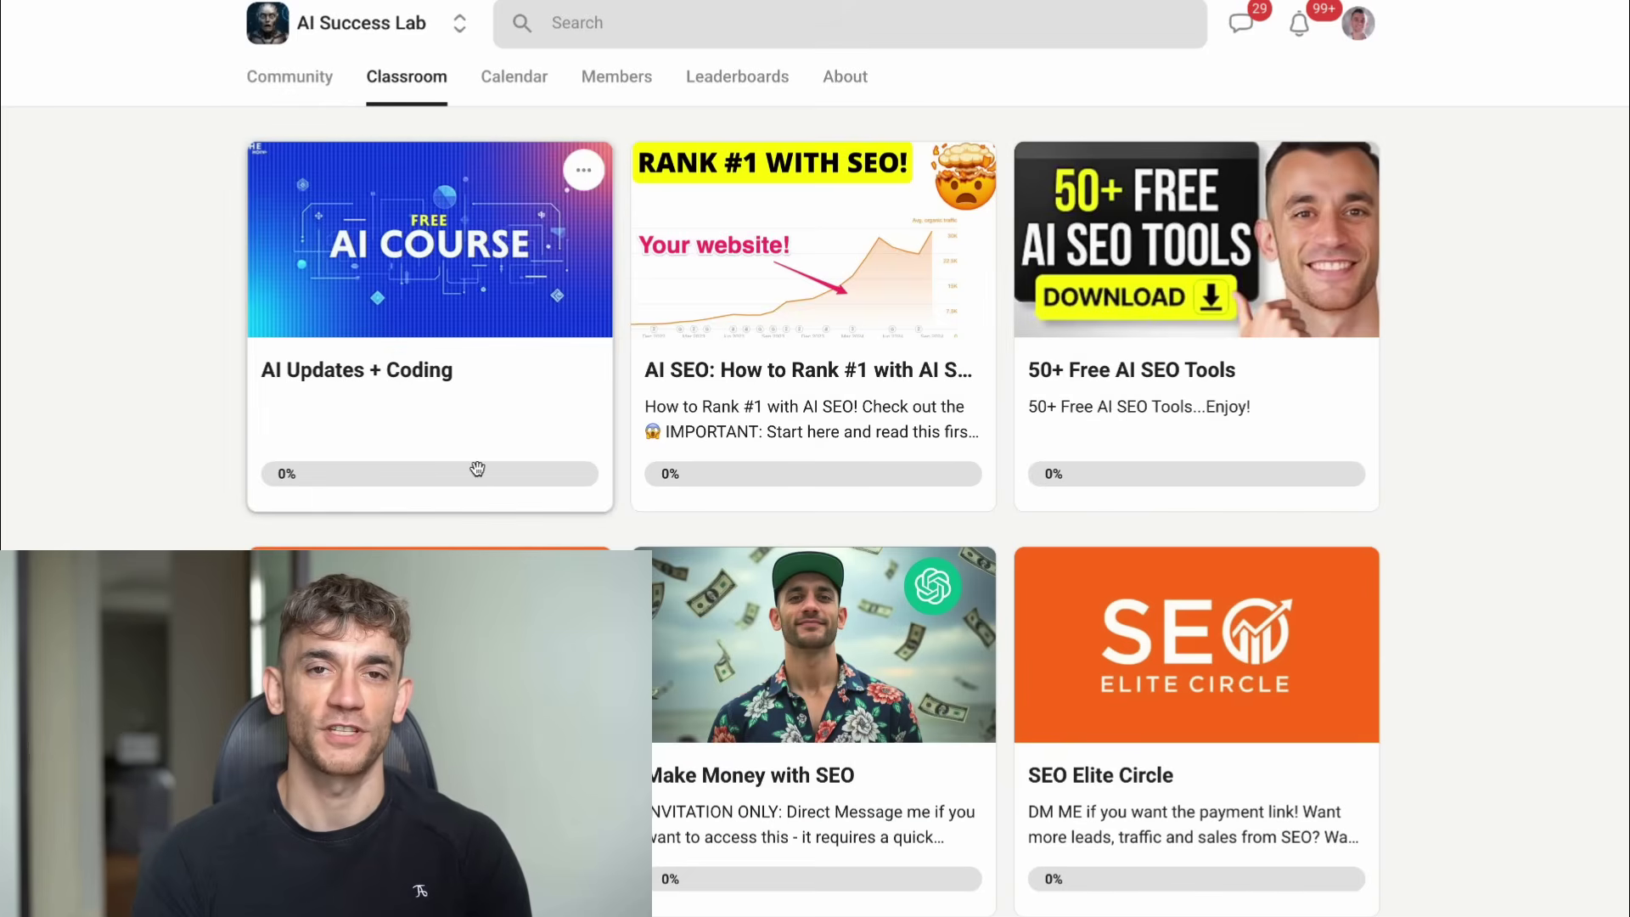
left_click(1214, 390)
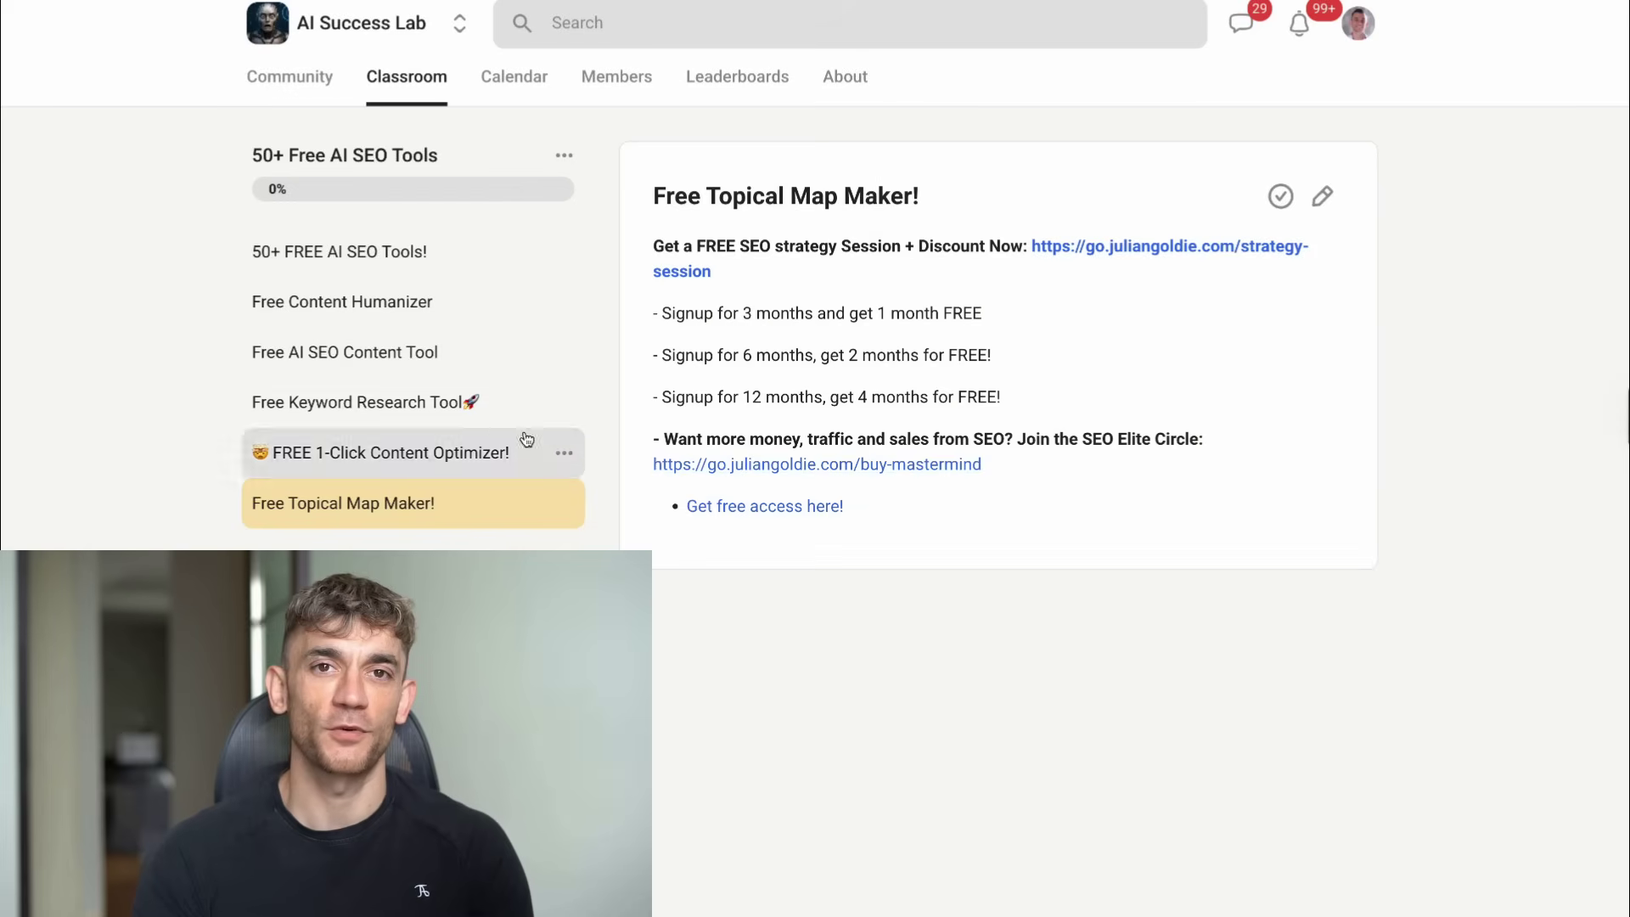
left_click(470, 253)
left_click(542, 295)
left_click(289, 76)
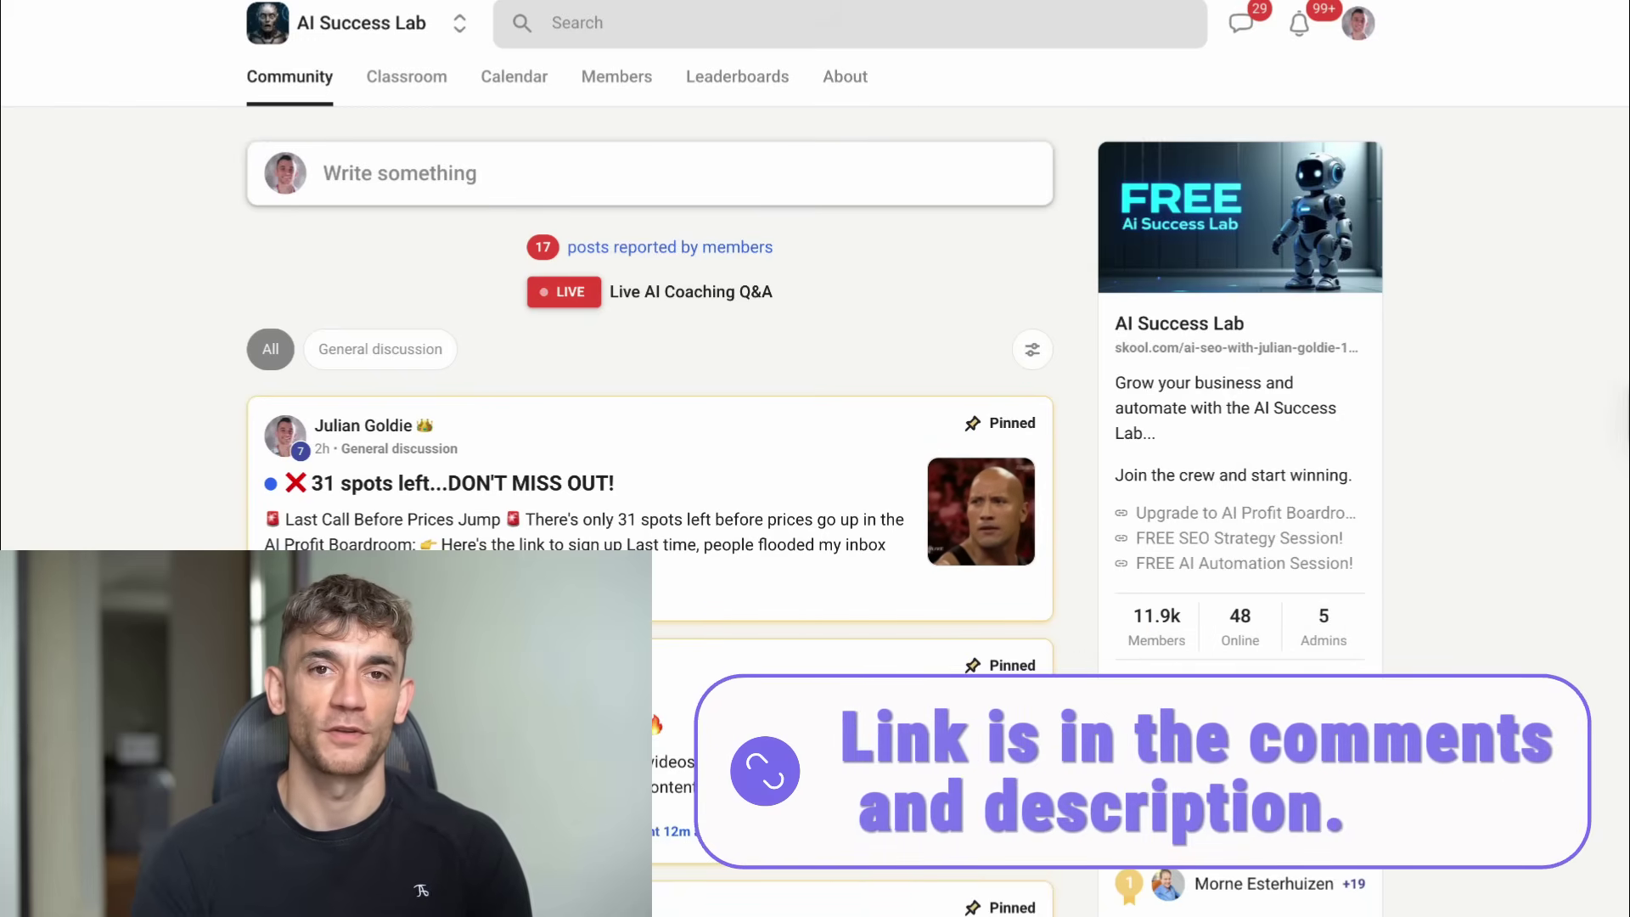
scroll(783, 605, "down", 1)
scroll(782, 605, "up", 2)
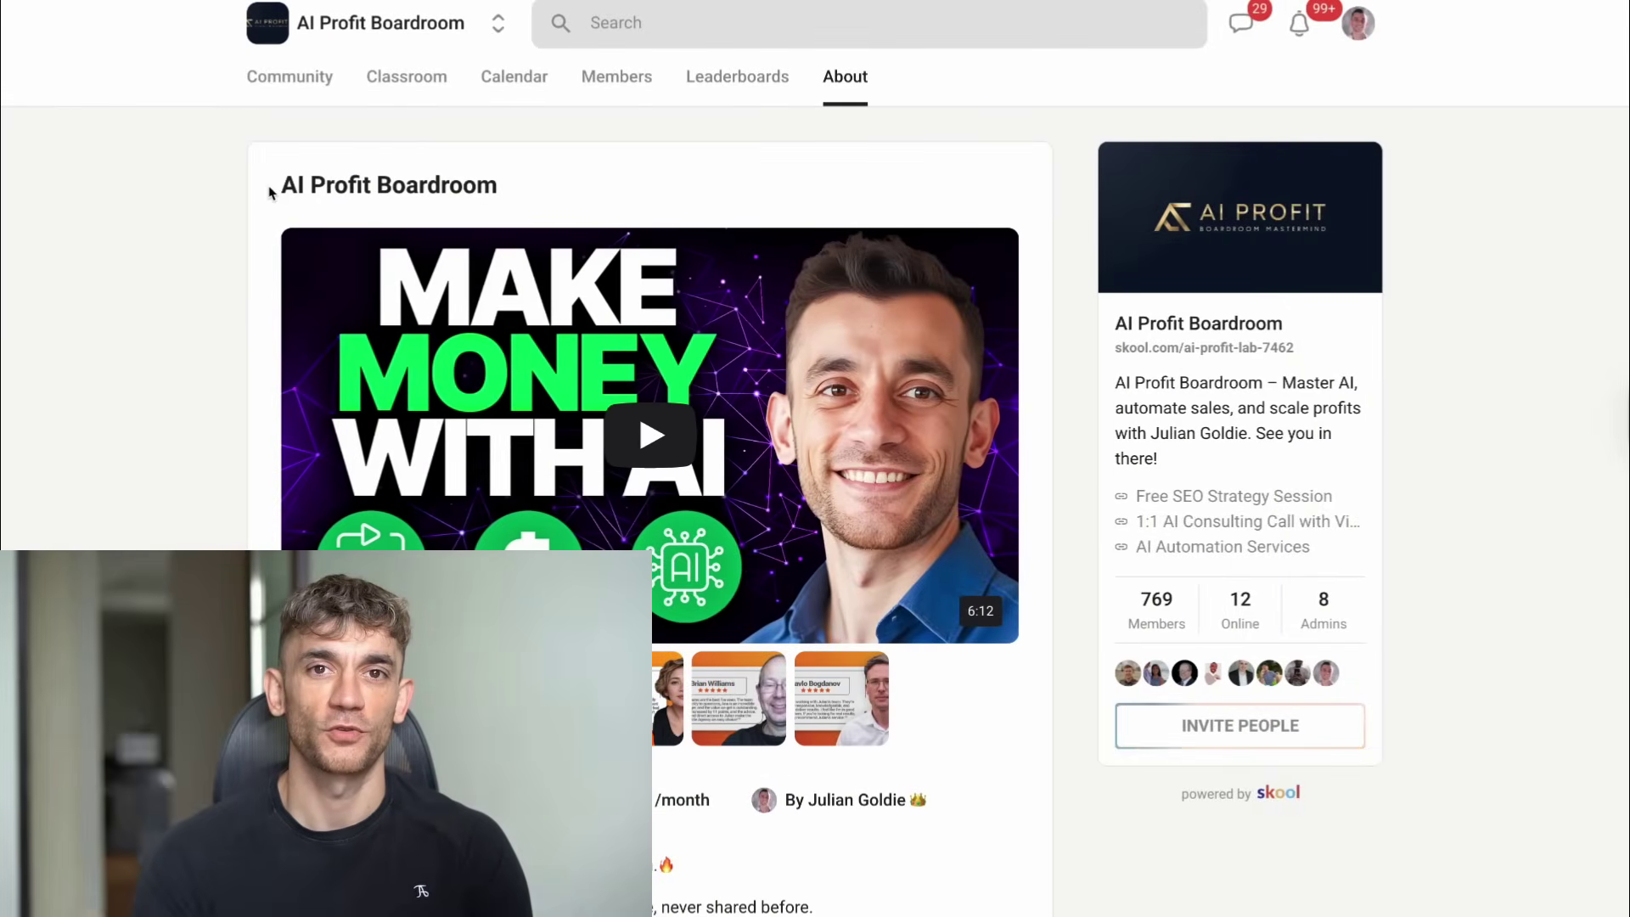
- Open the AI Profit Boardroom's N8N Templates & Workflows course
left_click_drag(278, 185, 539, 194)
left_click(567, 179)
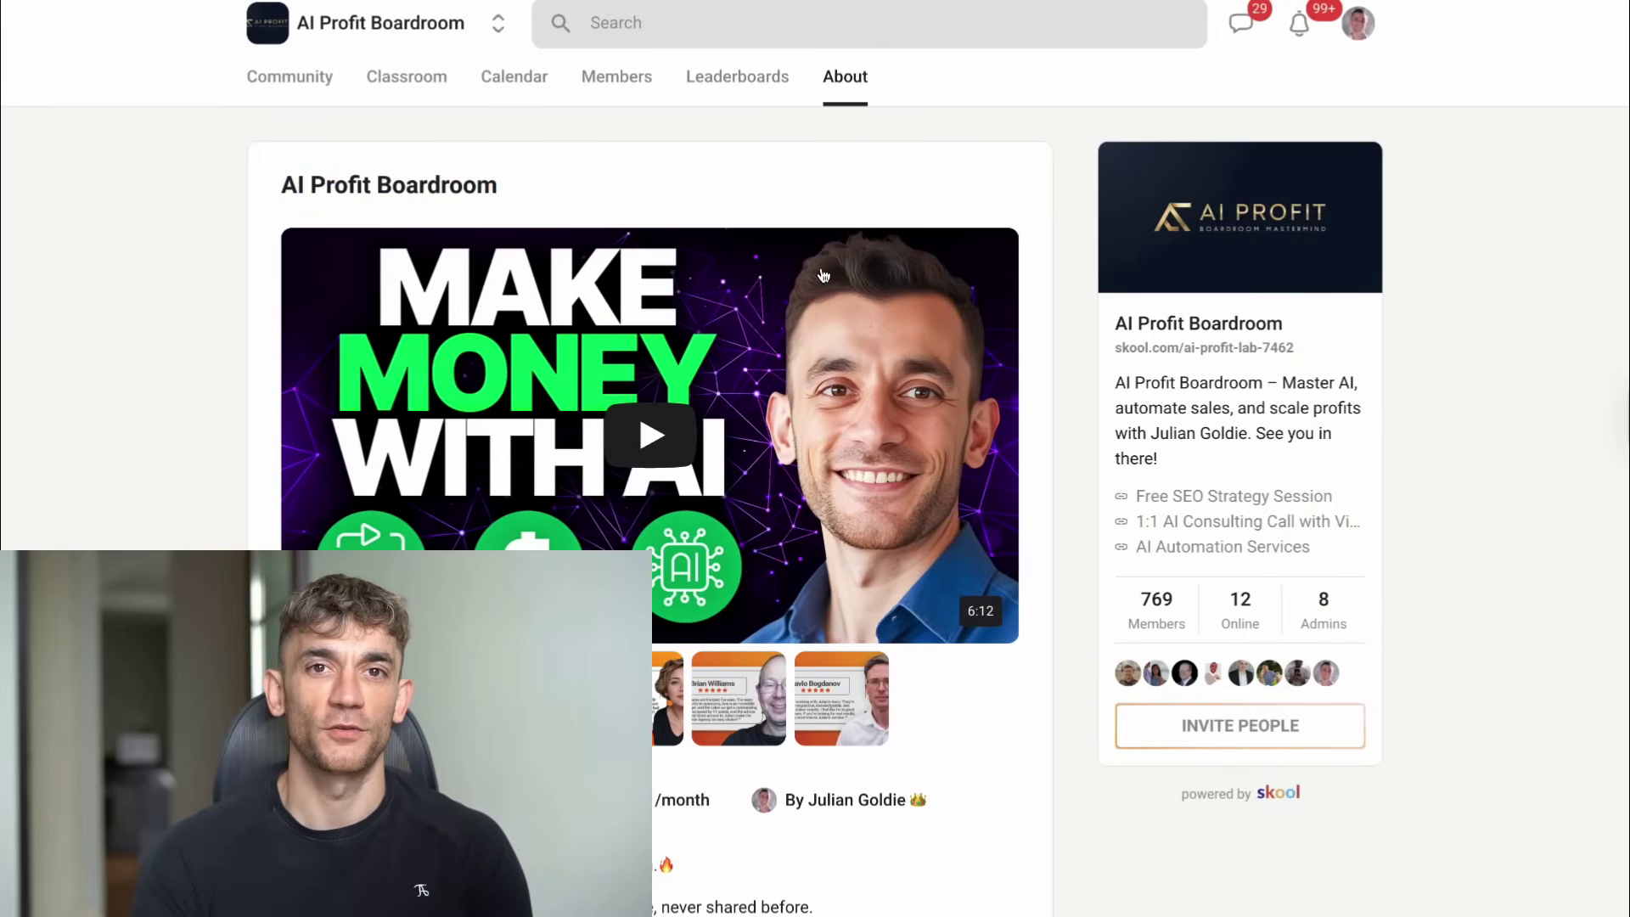
left_click(407, 77)
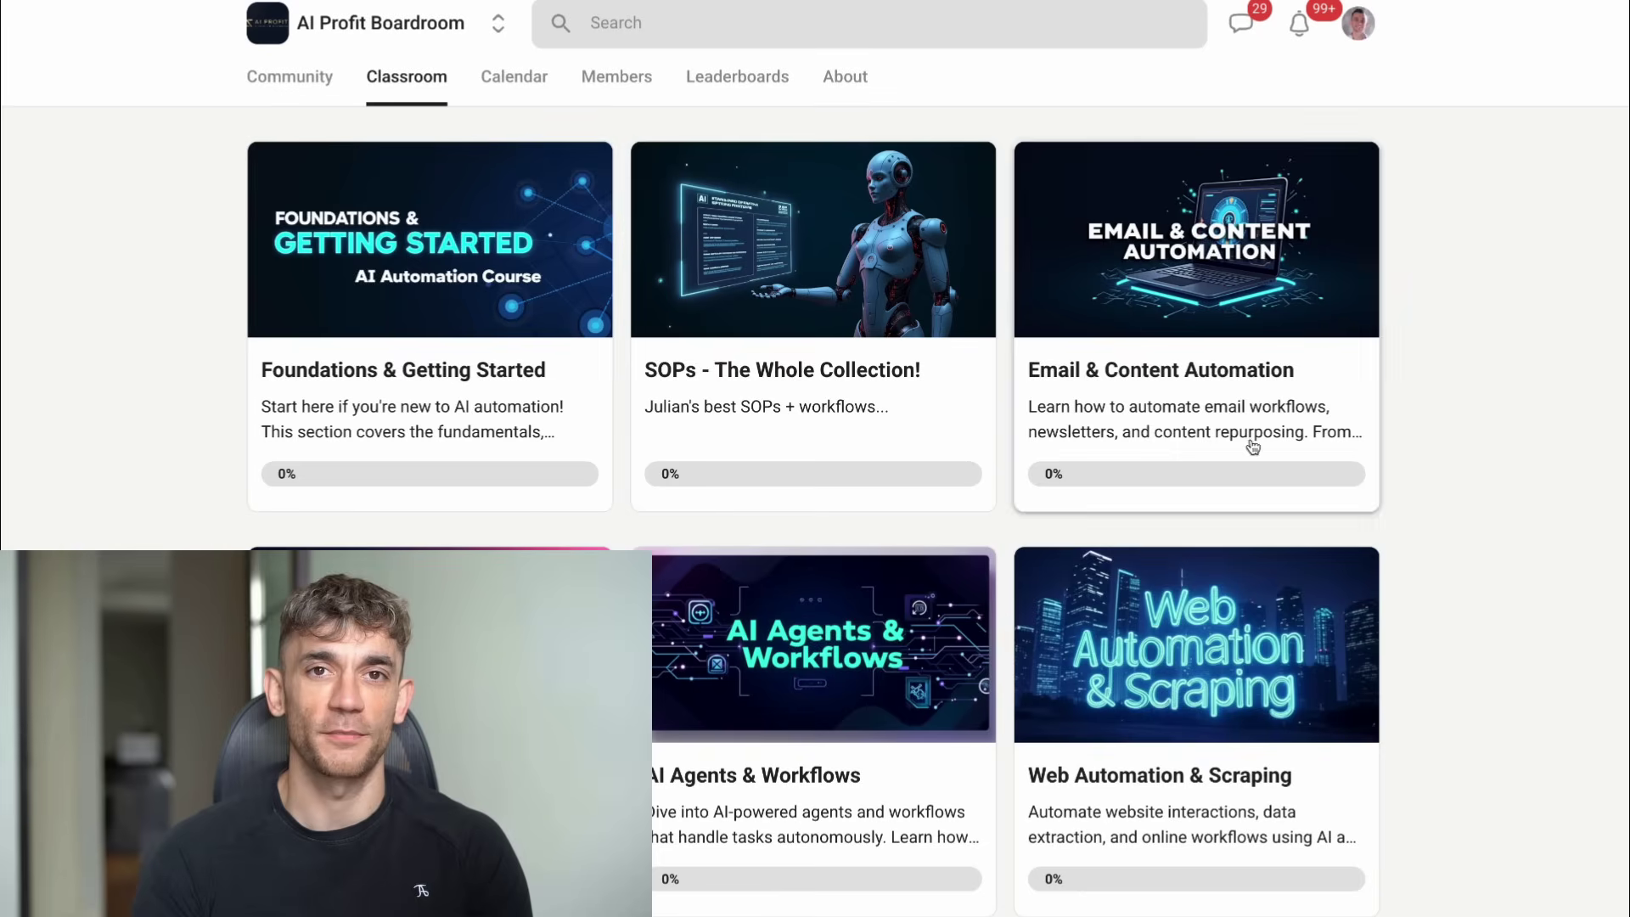
scroll(1275, 491, "down", 3)
scroll(1145, 510, "down", 3)
scroll(1124, 549, "down", 2)
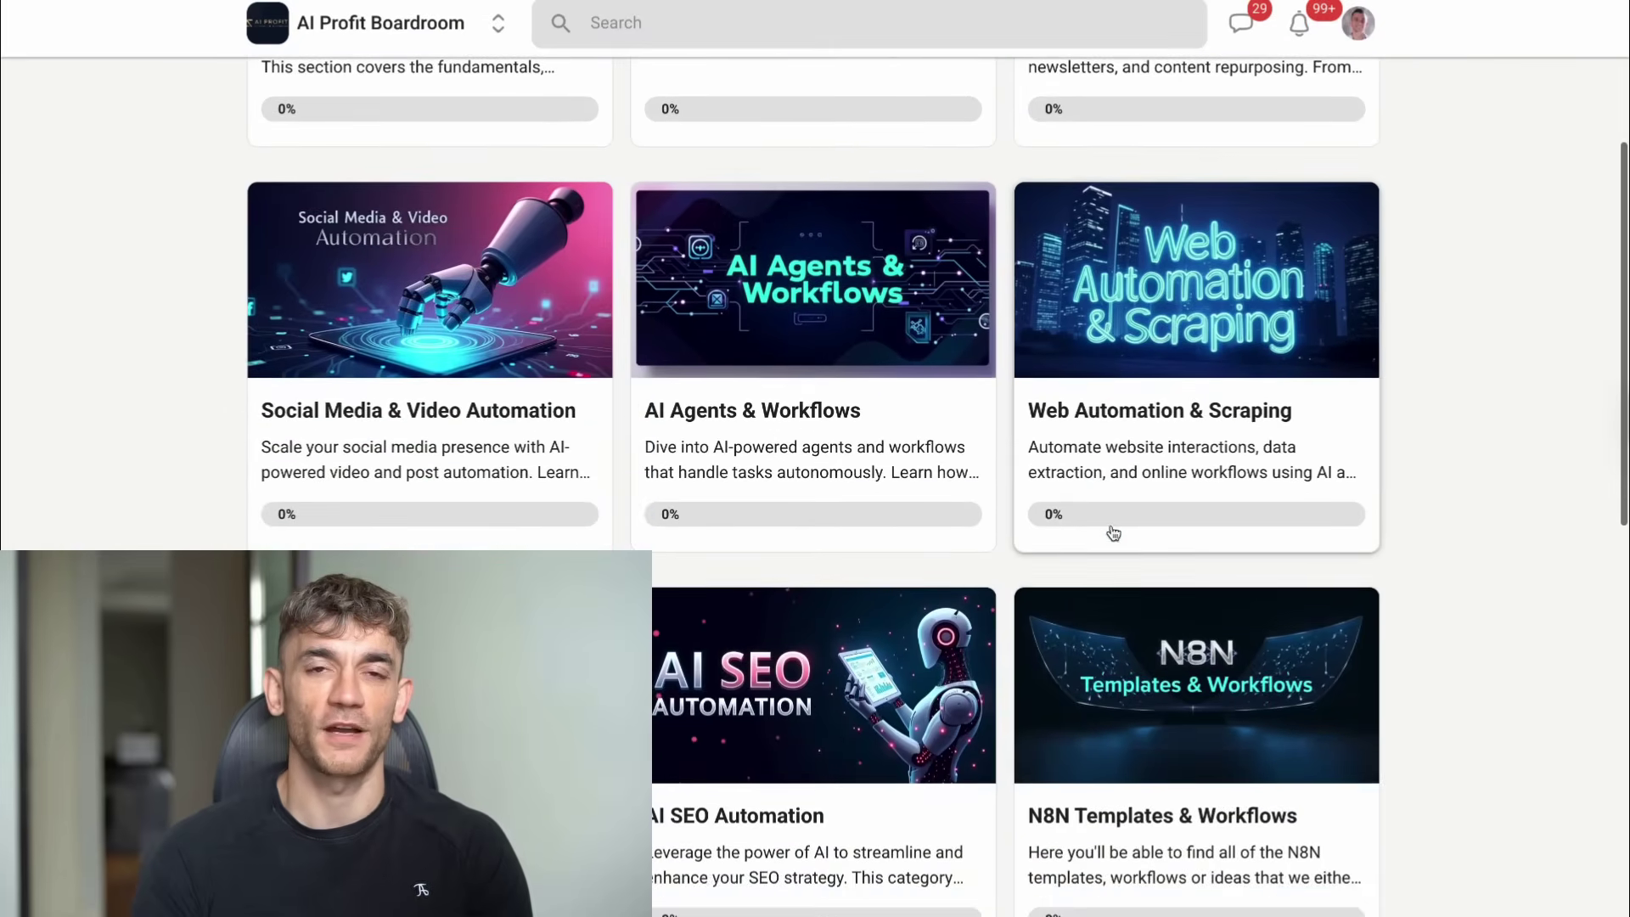
left_click(1168, 635)
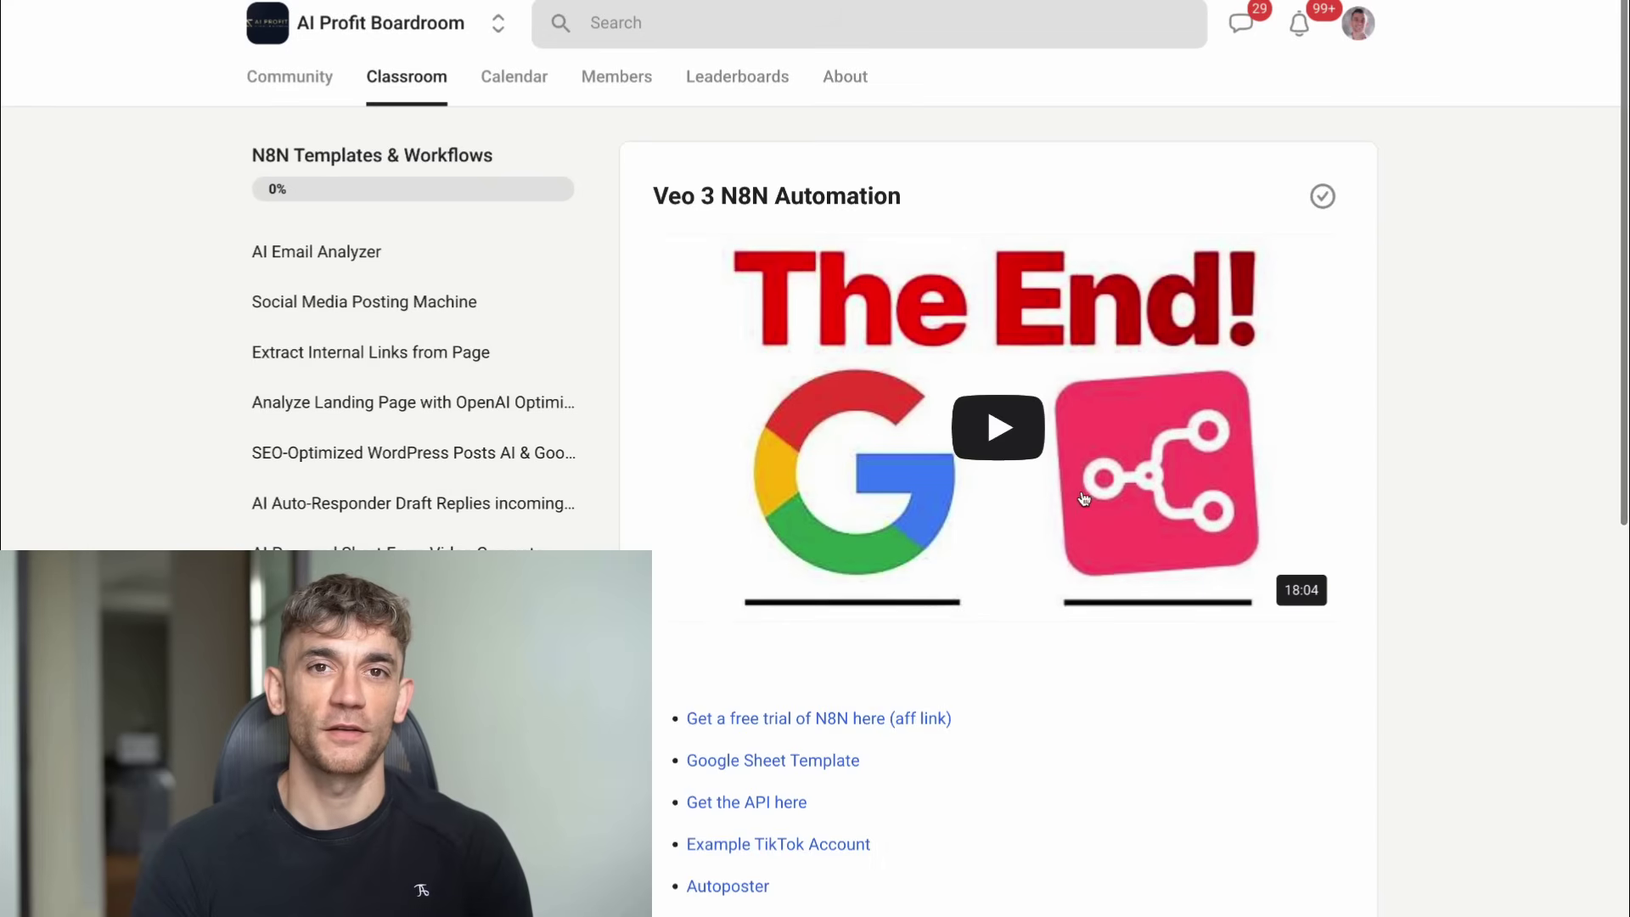
- View the Weekly wins! post on the Boardroom feed, then the new-member welcome post
left_click(288, 77)
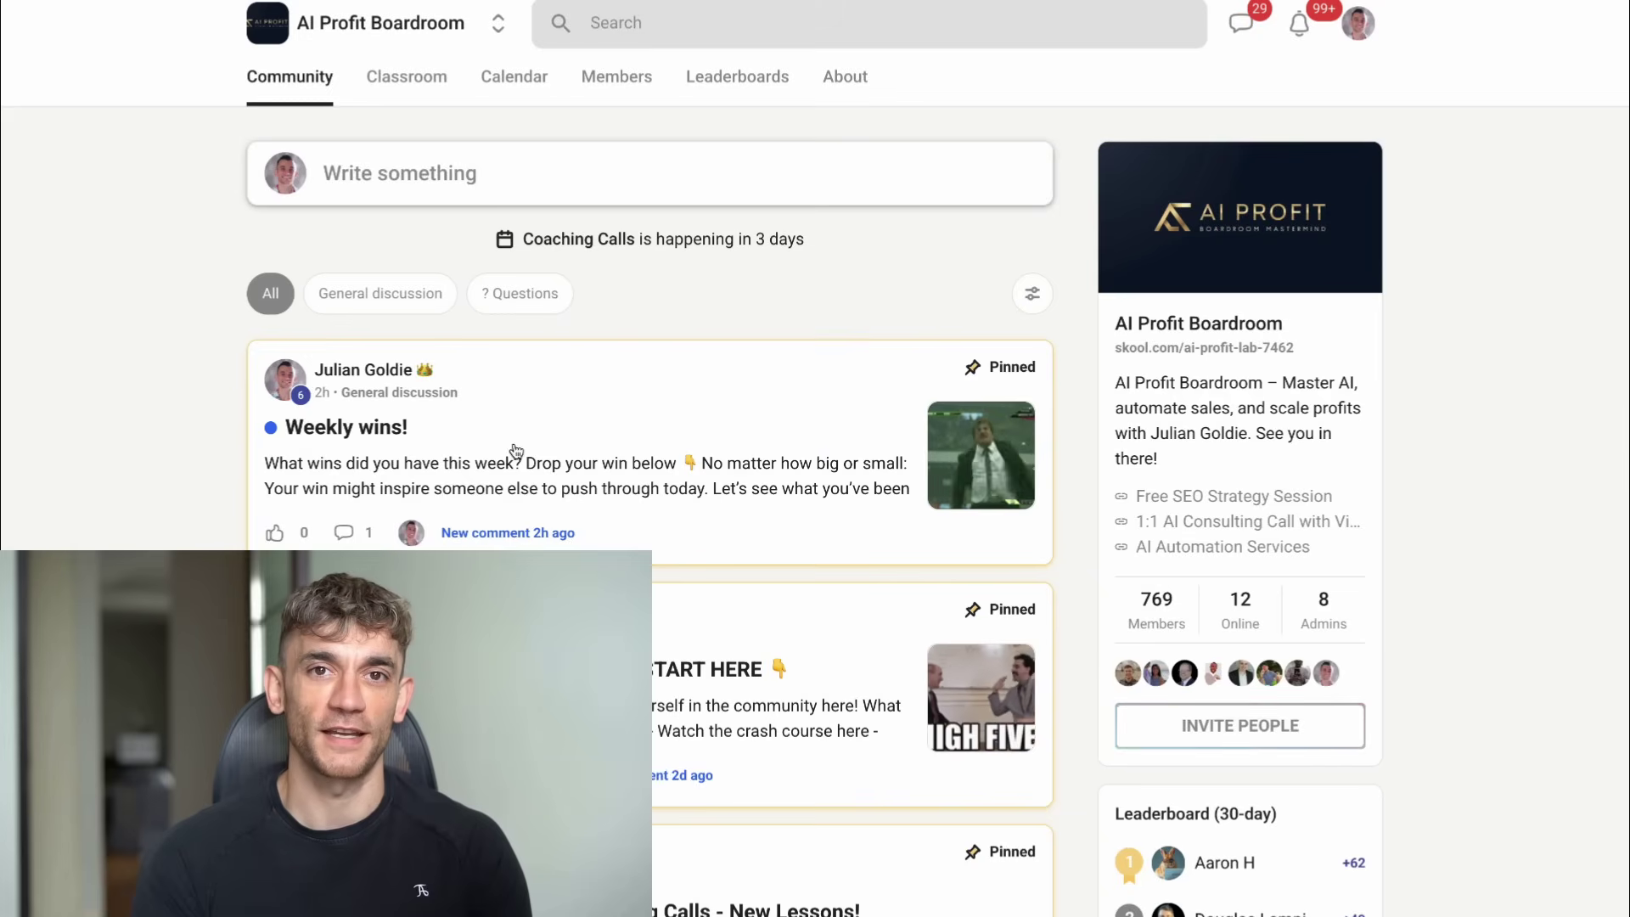
left_click(567, 440)
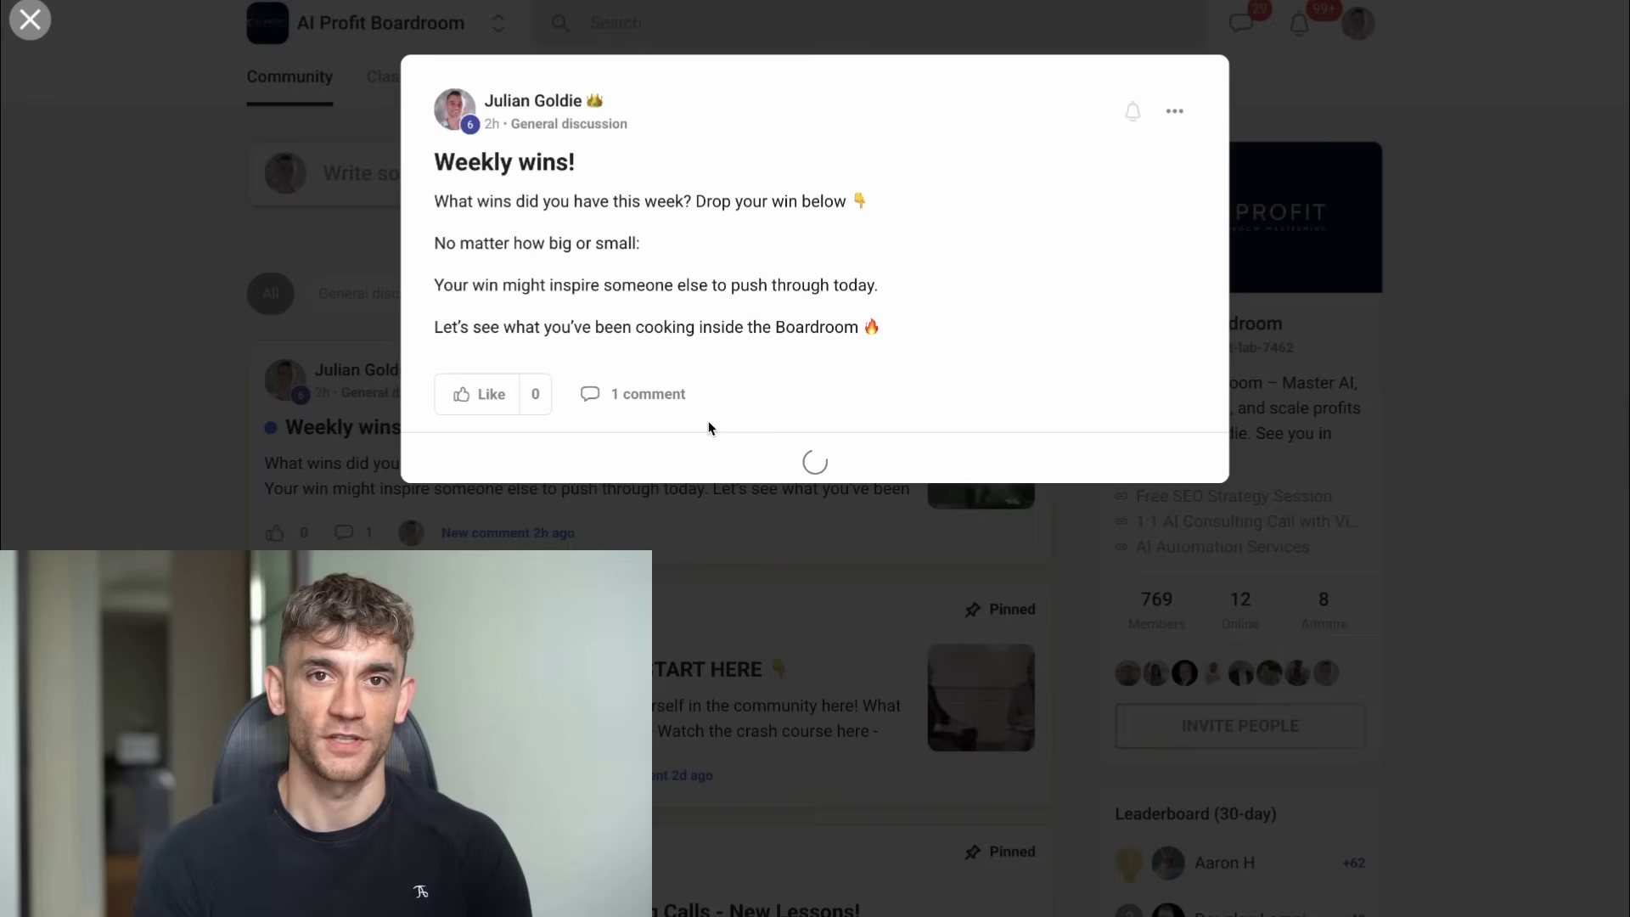
key("Escape")
scroll(702, 591, "down", 1)
left_click(701, 592)
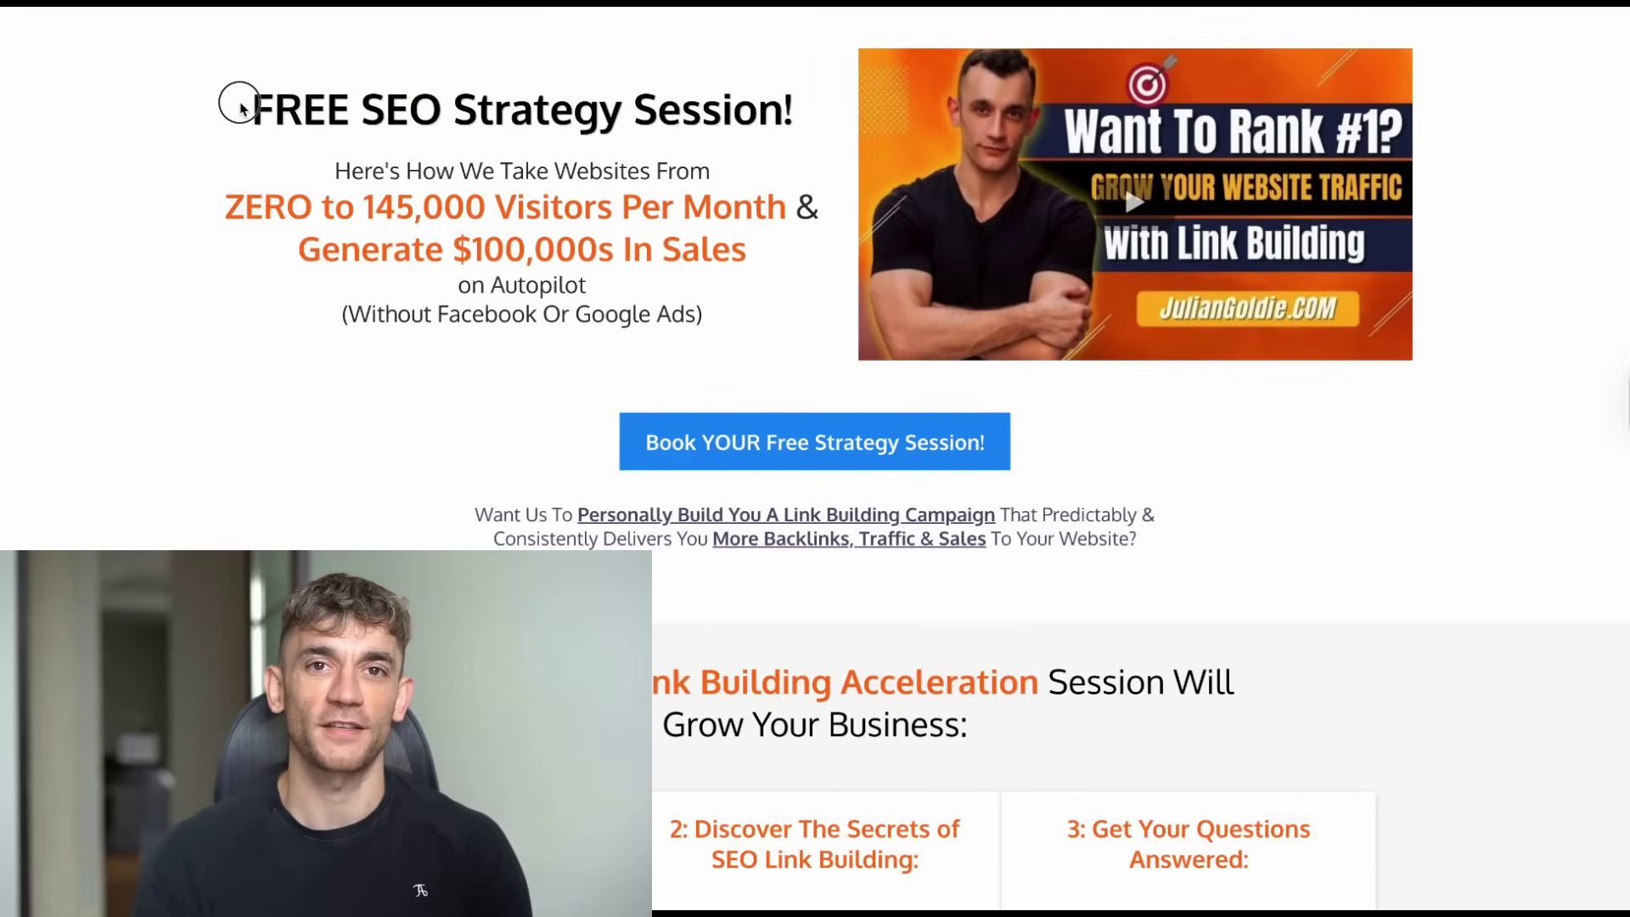
- Highlight the 'FREE SEO Strategy Session!' heading on the Julian Goldie booking page
left_click_drag(242, 109, 805, 109)
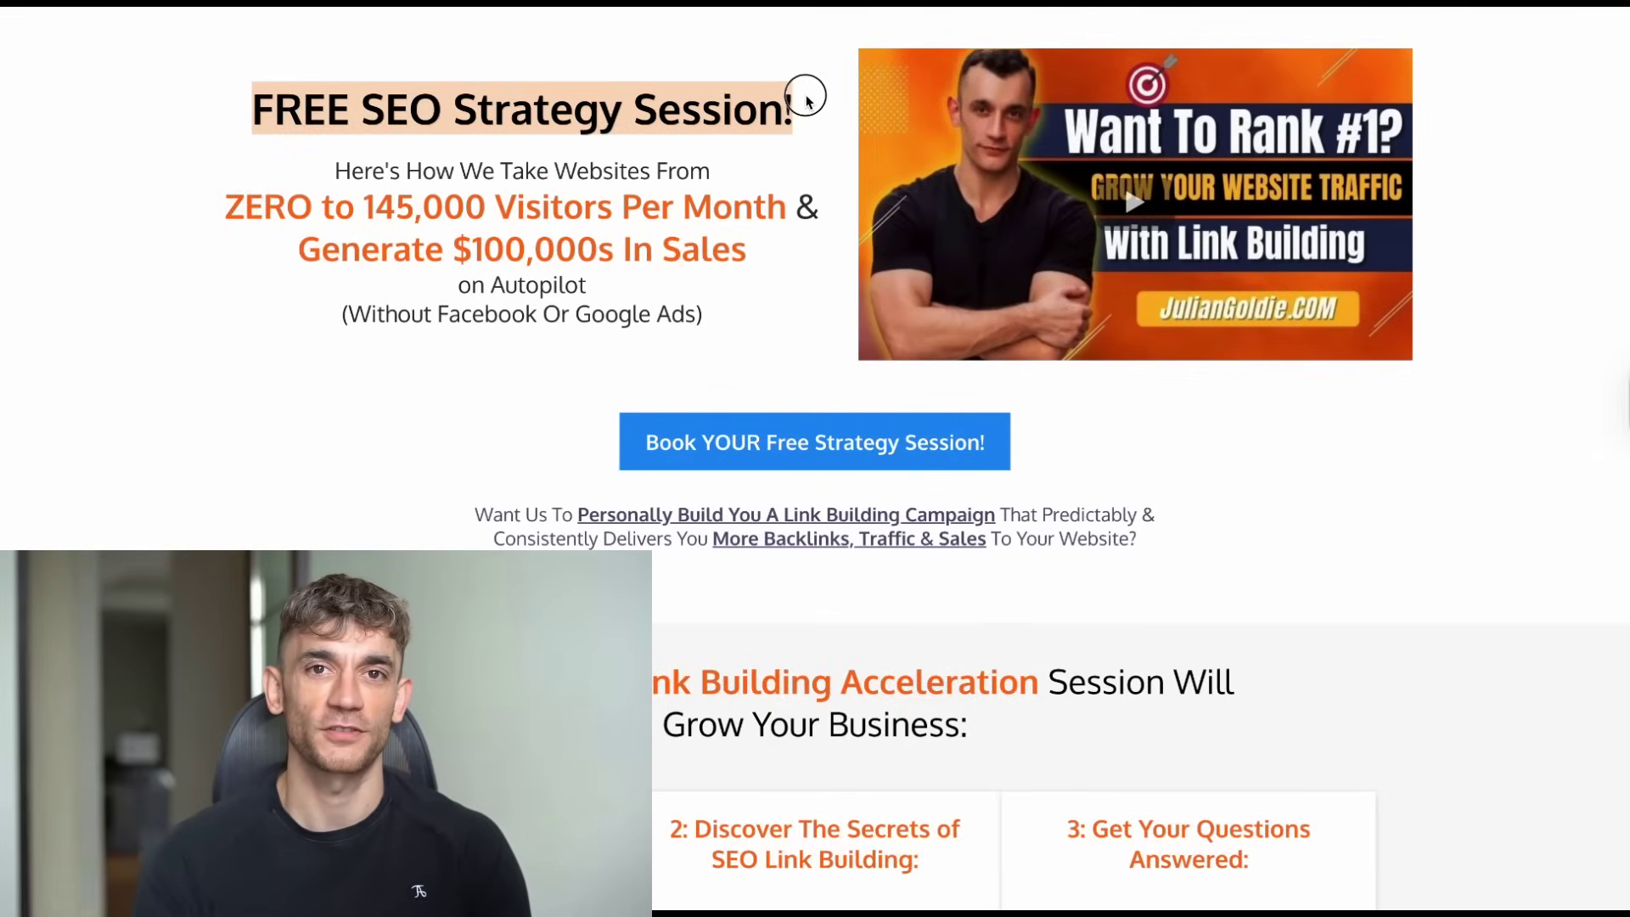